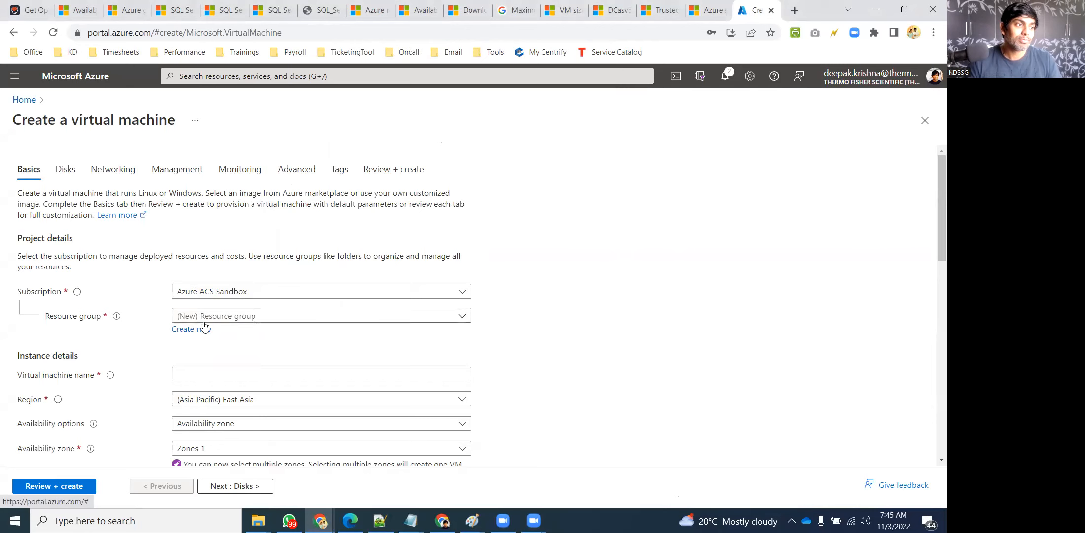
Create the new resource group KD-RG and name the virtual machine KD-VM123
text(KD-RG)
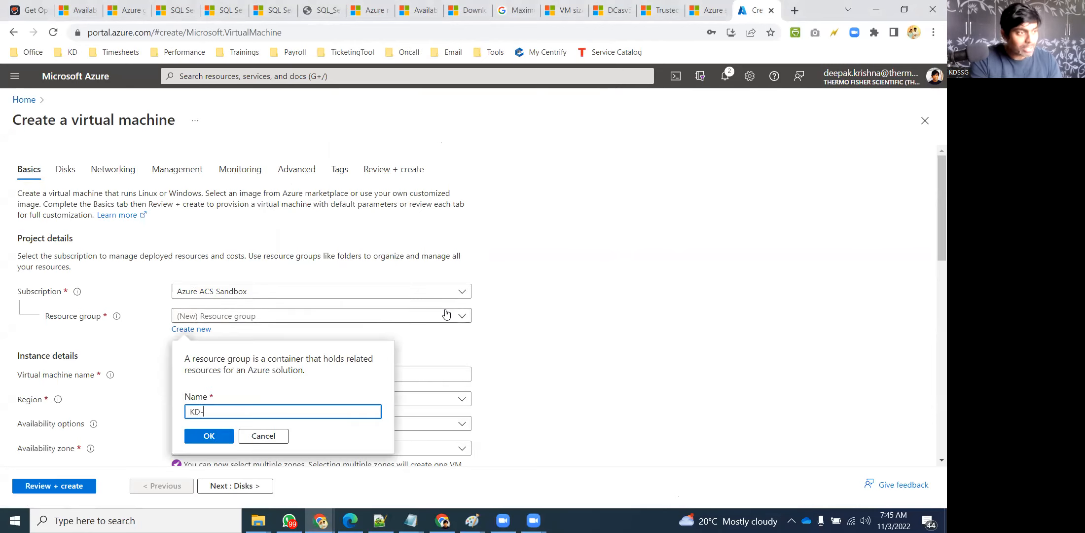
click(208, 436)
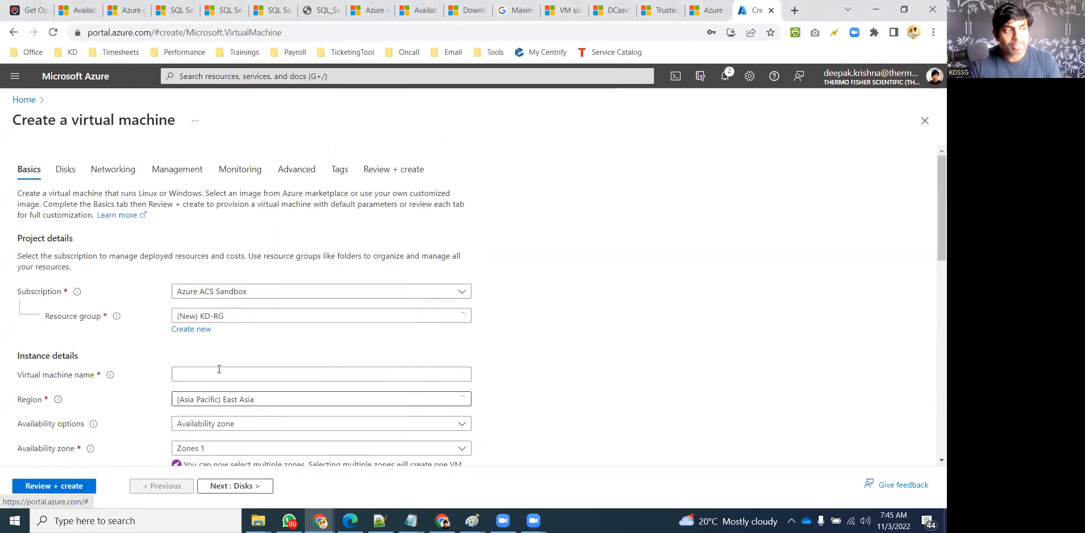
scroll(637, 291, down, 2)
click(244, 253)
text(KD+_)
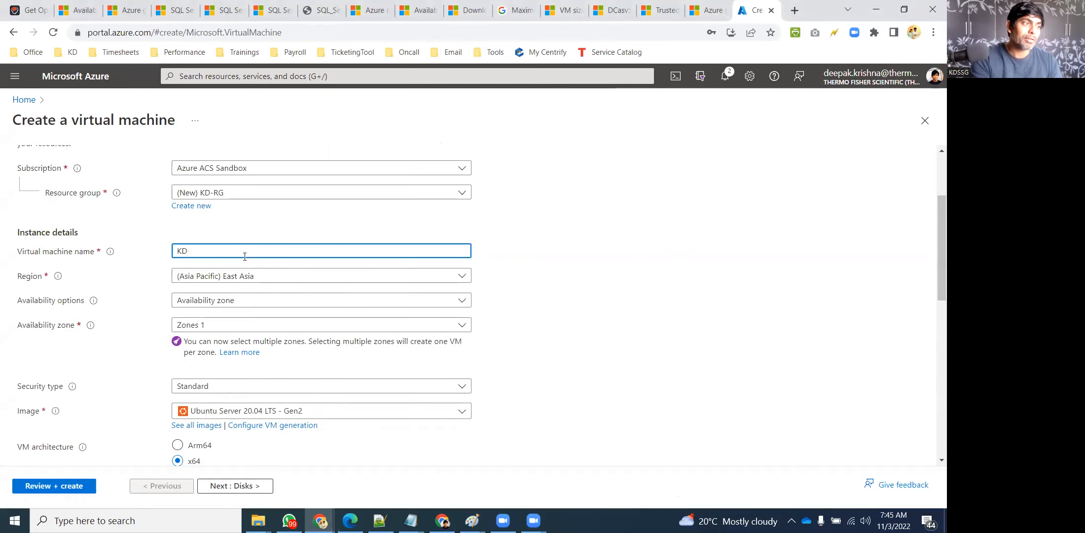
key(BackSpace)
key(BackSpace)
text(VM)
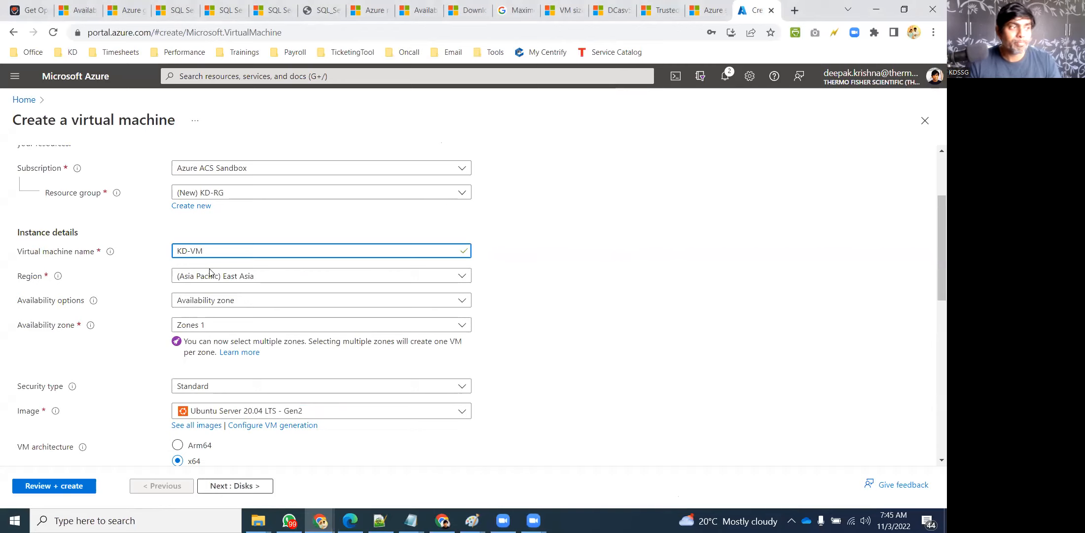
text(123)
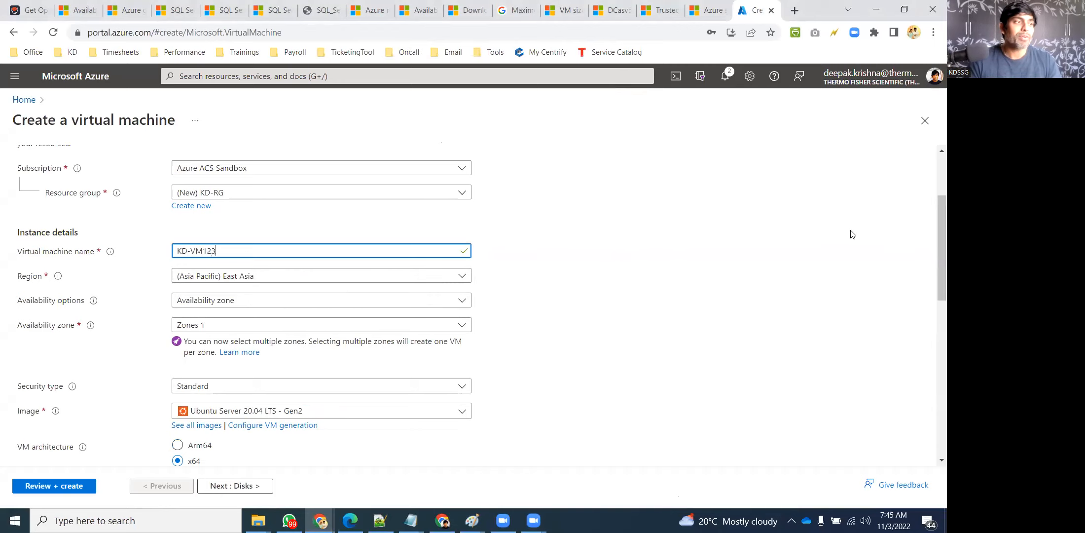
Set the VM's region to (Asia Pacific) South India
click(255, 281)
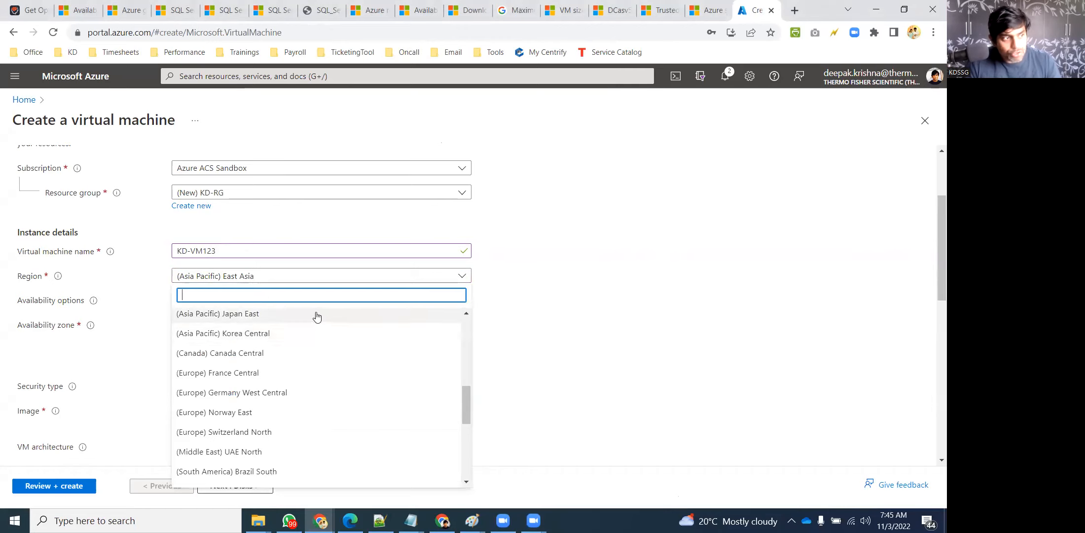
scroll(306, 341, down, 3)
scroll(299, 365, down, 3)
click(272, 417)
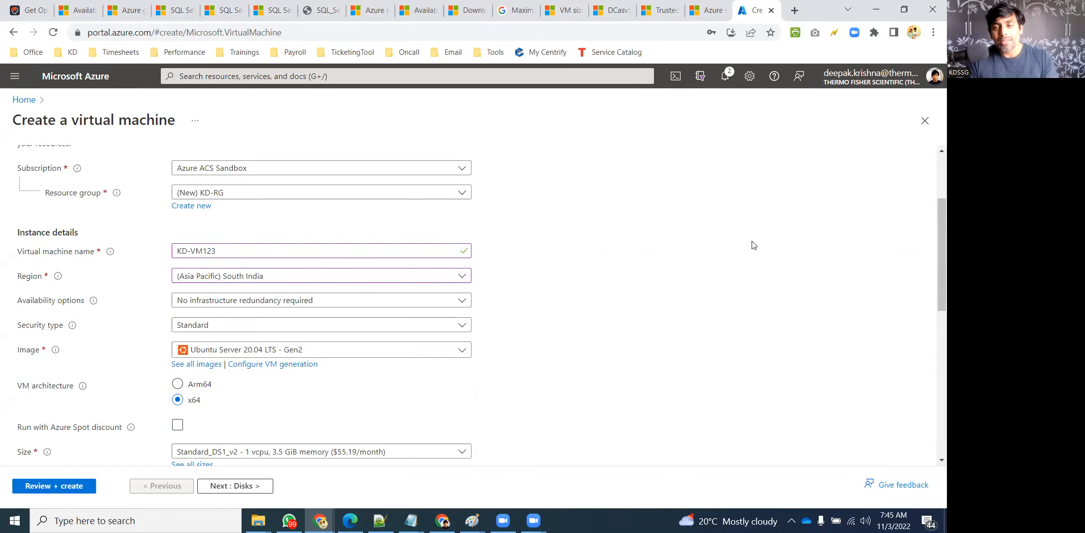
Search Google for 'azure latency test' in a new tab and open the Azure Latency Test site
click(794, 10)
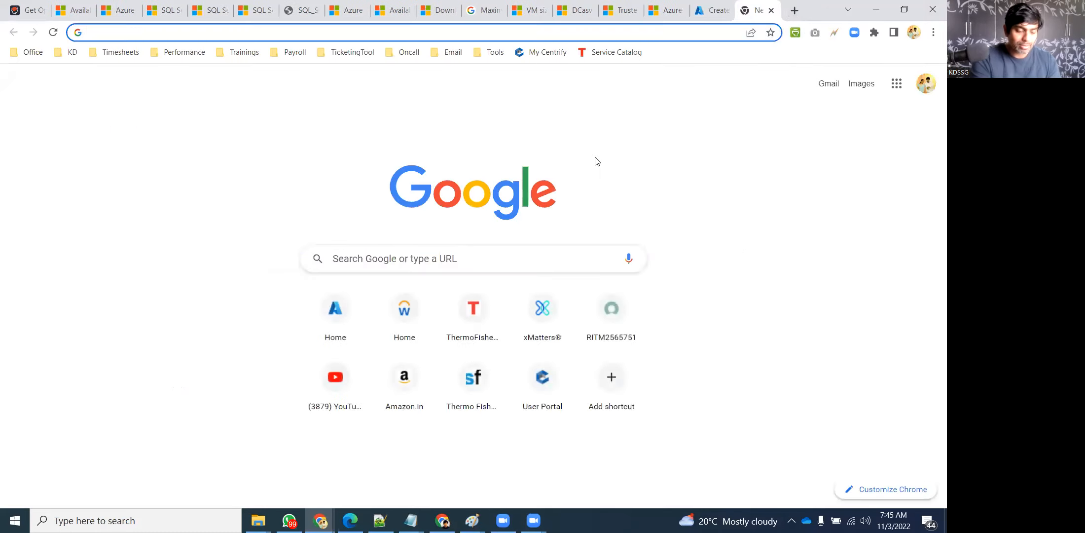
text(azure)
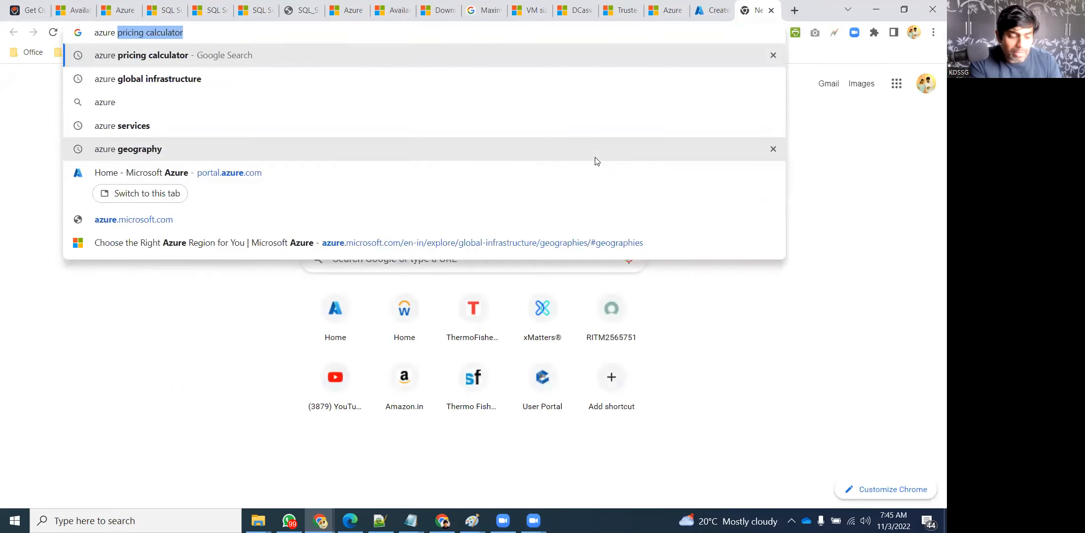
text( latency test)
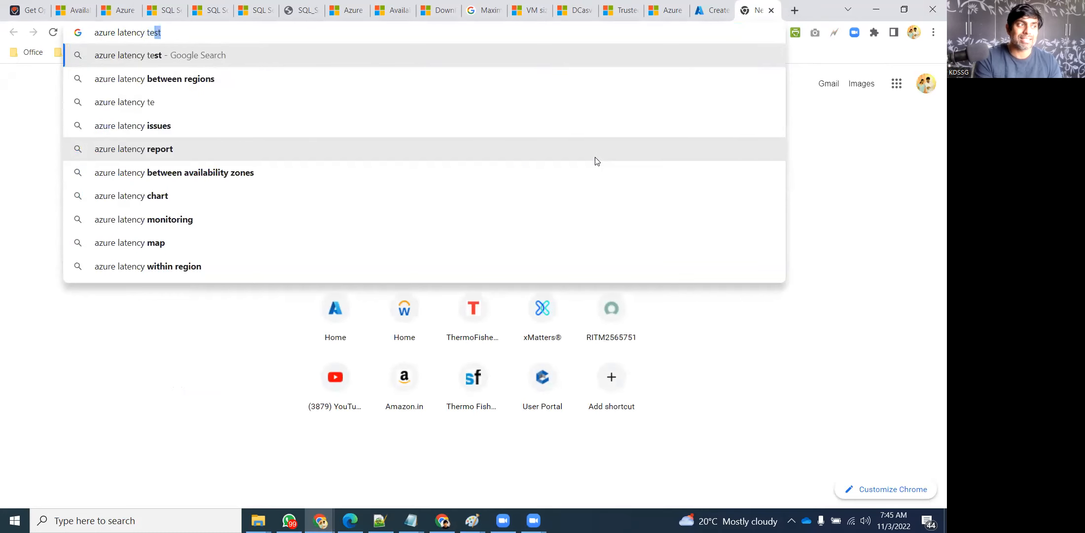
key(Return)
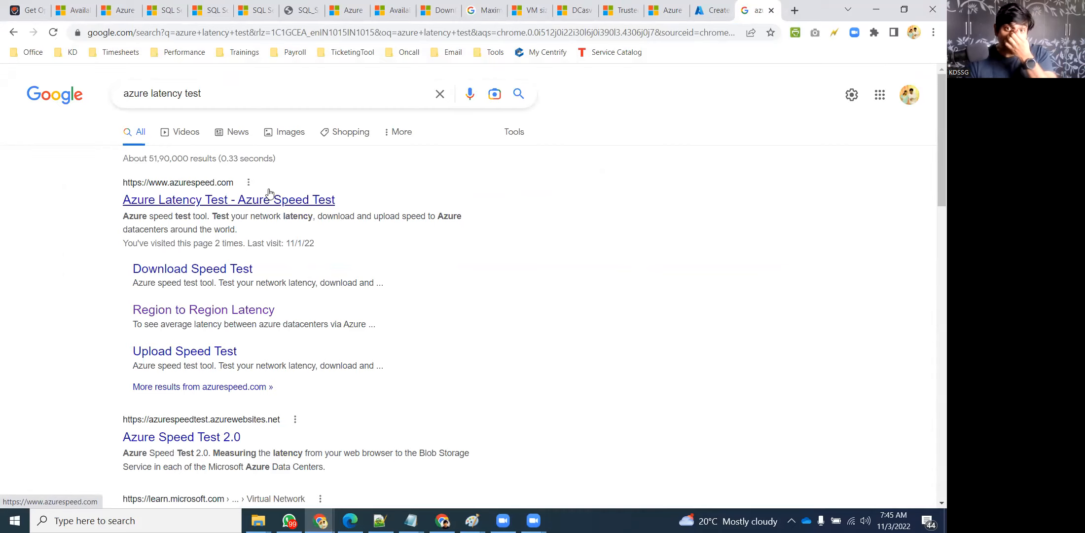
click(255, 202)
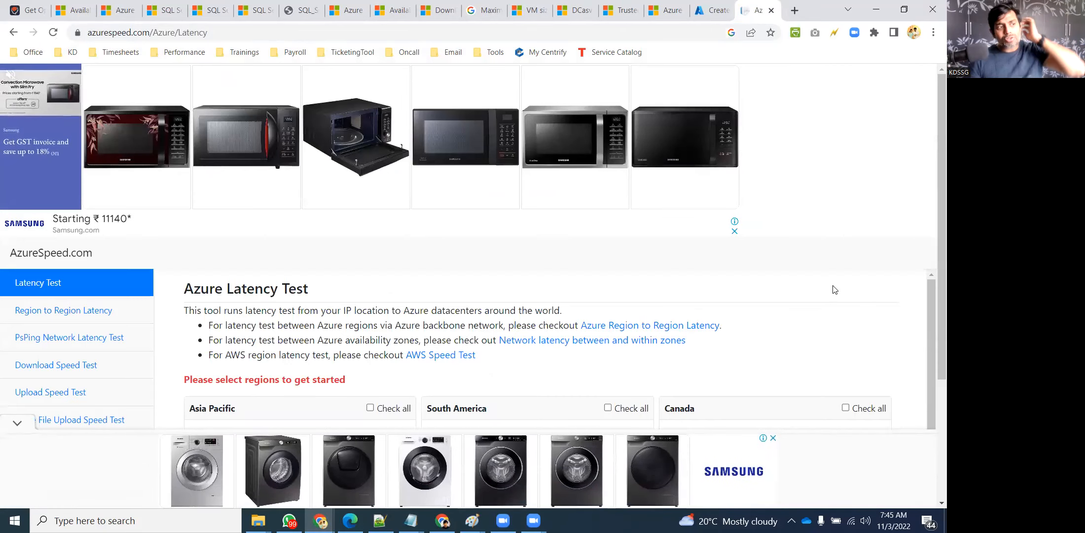
Find South India in the AzureSpeed region list and tick it for the latency test
scroll(834, 251, down, 3)
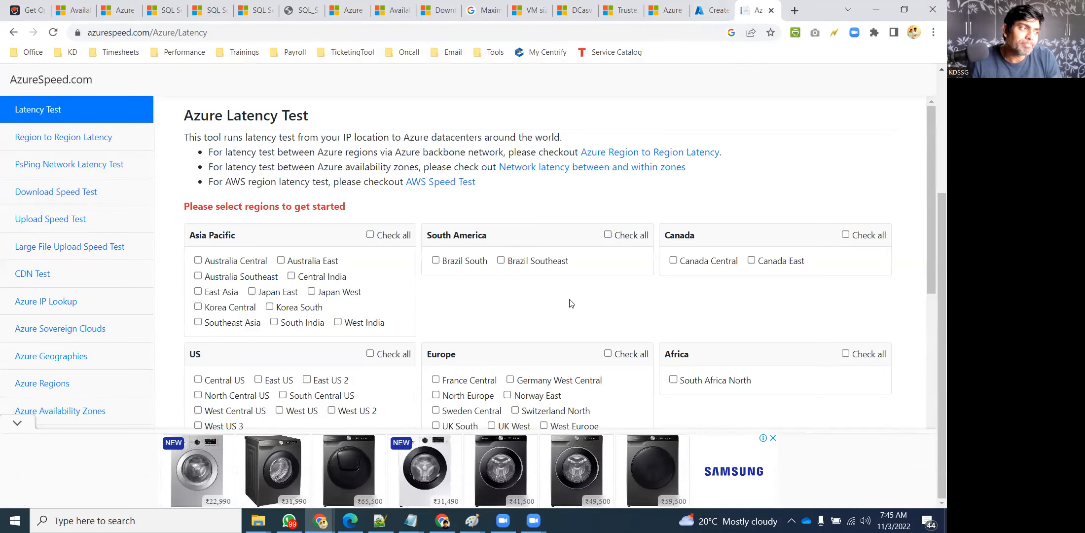
scroll(573, 302, down, 1)
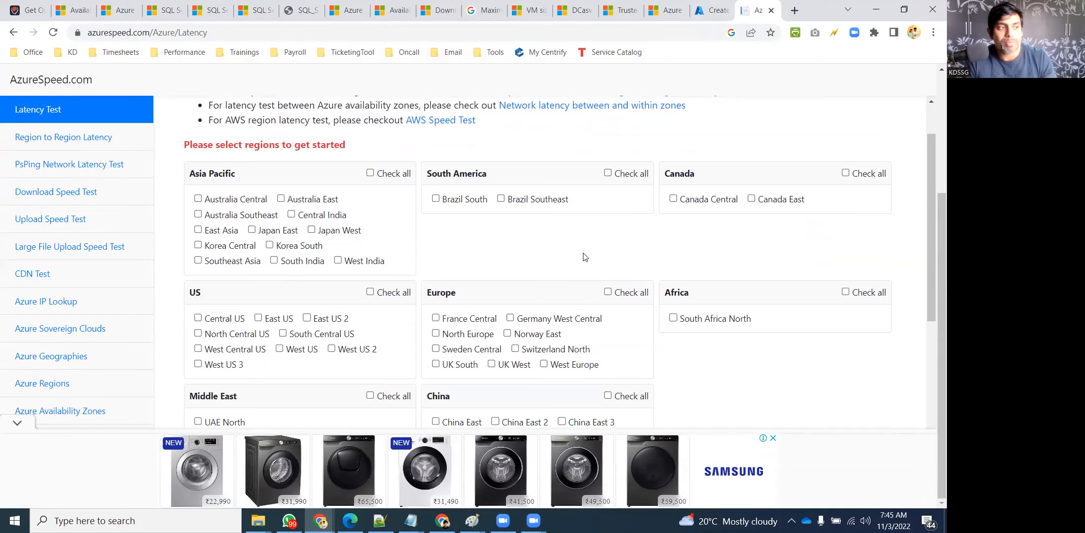
scroll(492, 265, up, 1)
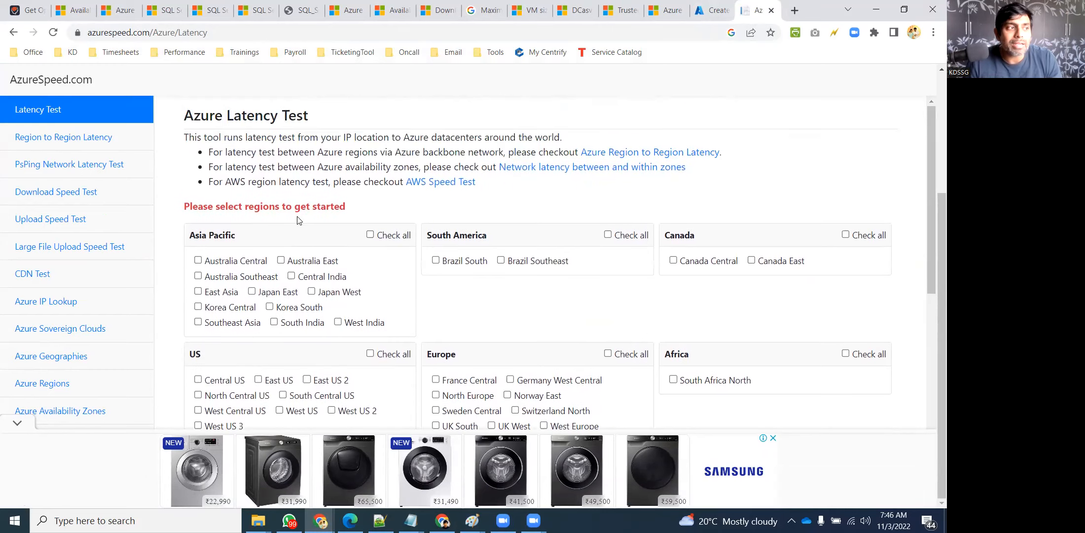
scroll(465, 264, down, 4)
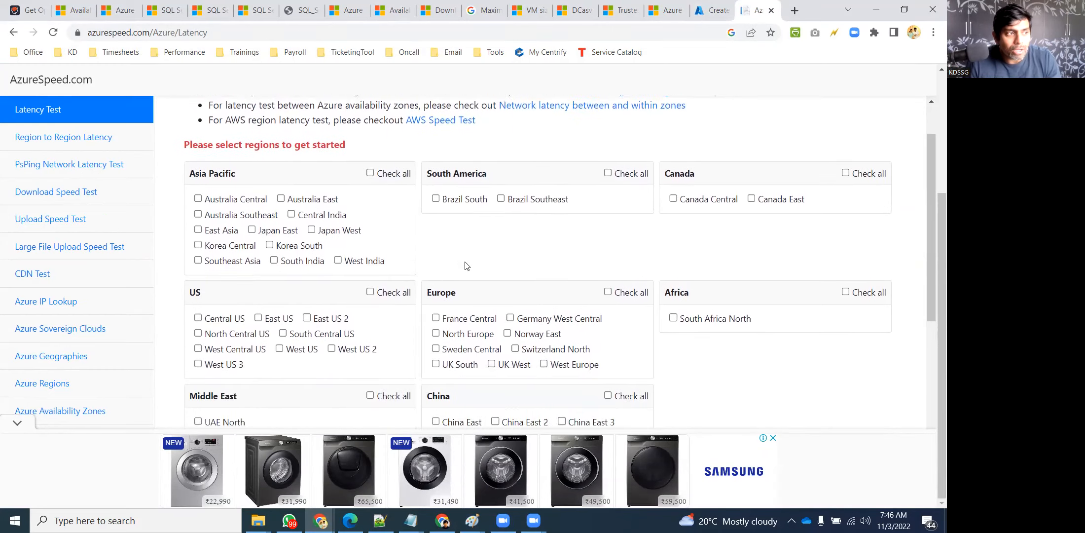
scroll(465, 266, down, 1)
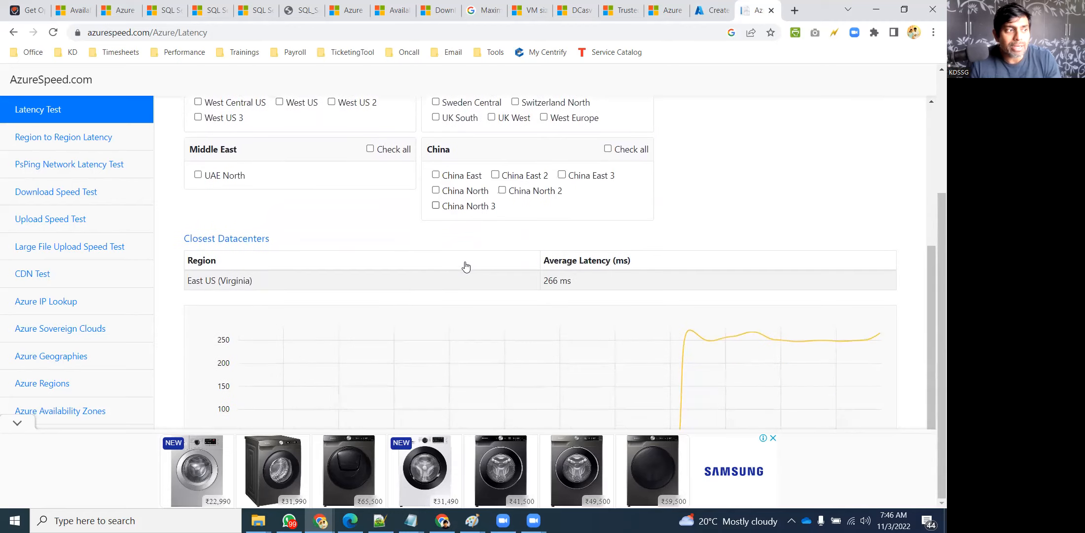
scroll(466, 264, down, 2)
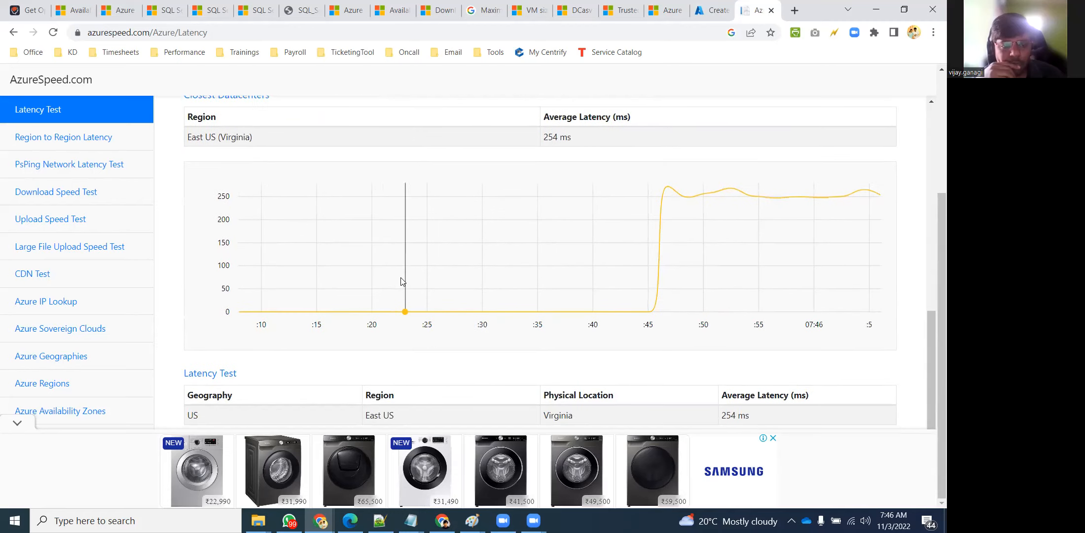
scroll(474, 247, up, 7)
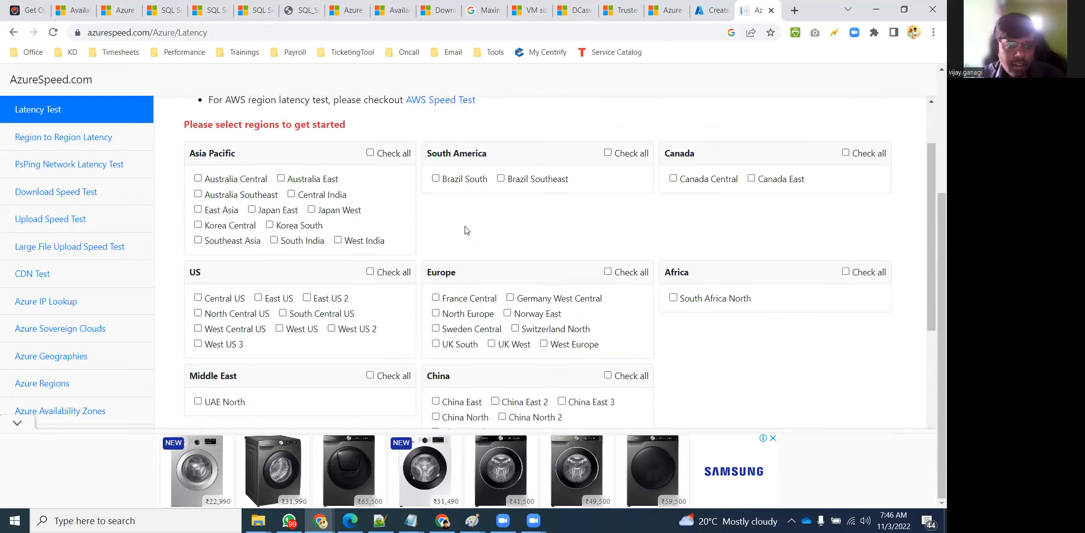
scroll(465, 230, up, 1)
scroll(466, 232, down, 1)
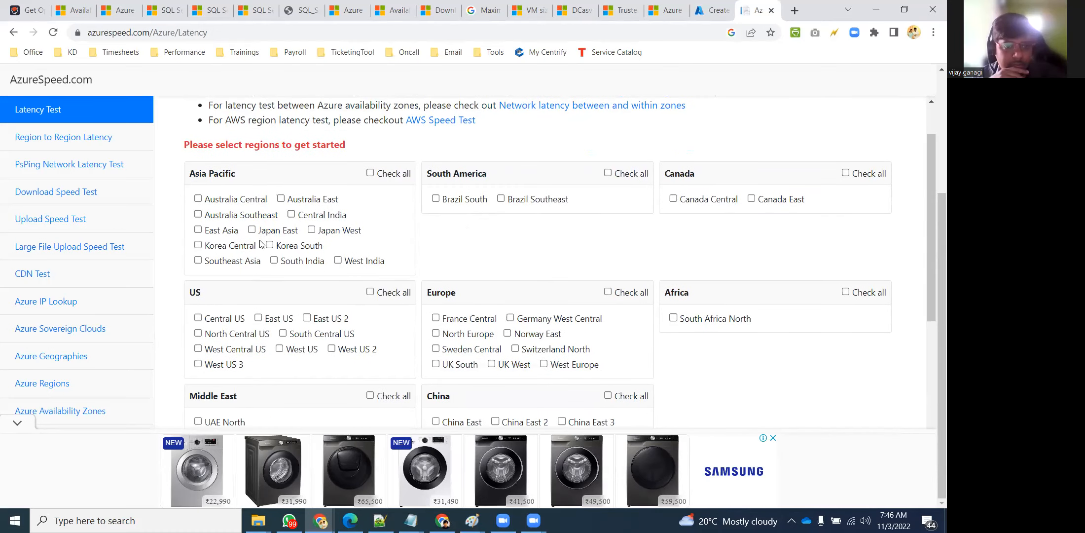
click(274, 261)
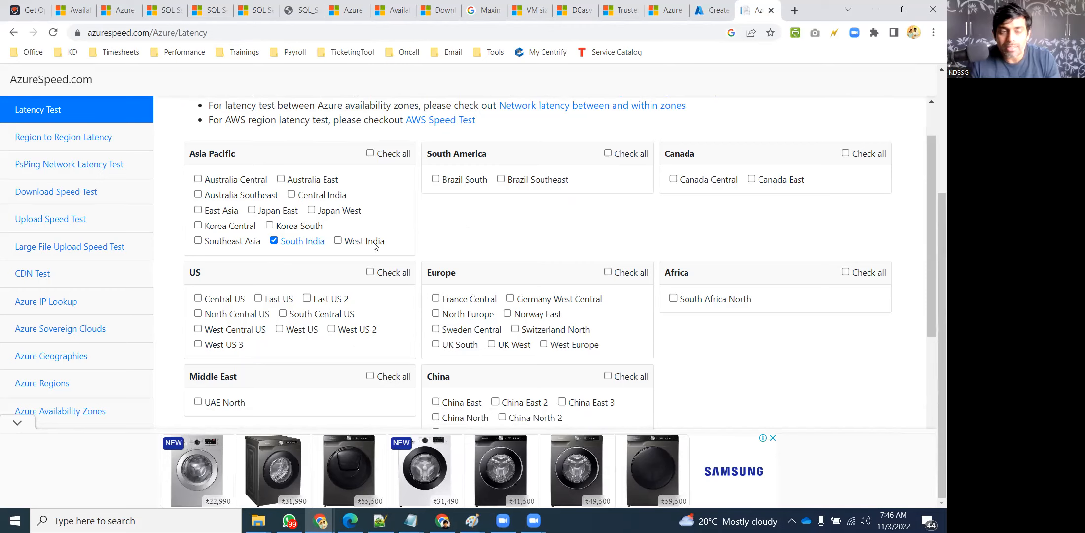
Dismiss the Samsung ad and tick East US to compare it with South India (about 242 ms vs 21 ms)
scroll(566, 235, down, 8)
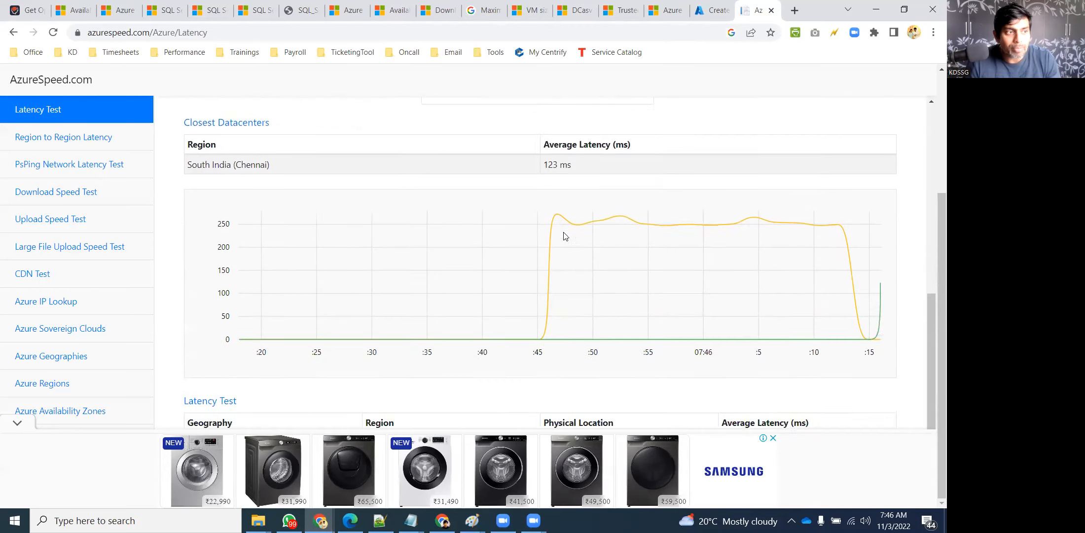
click(773, 438)
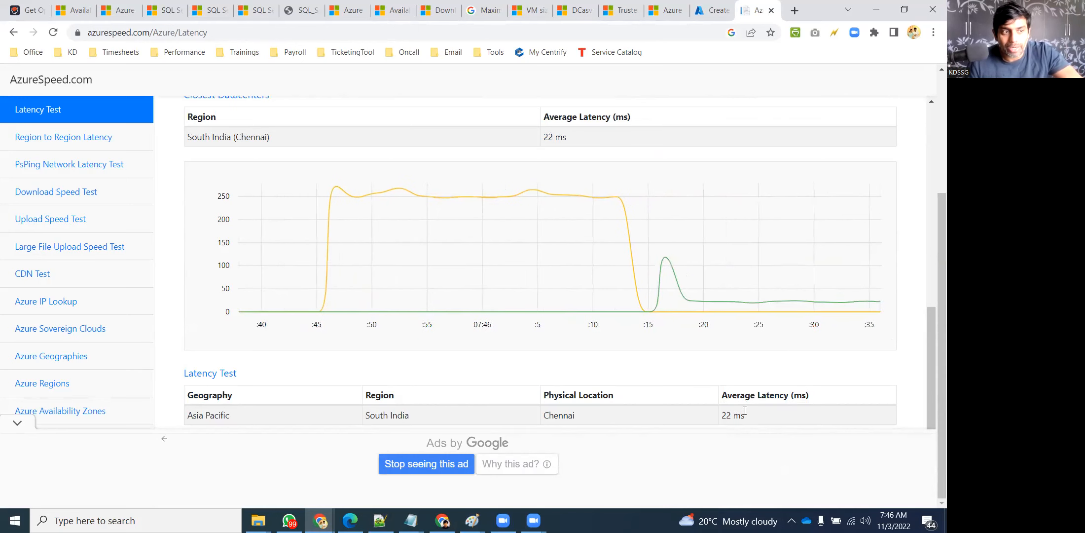
scroll(591, 352, up, 10)
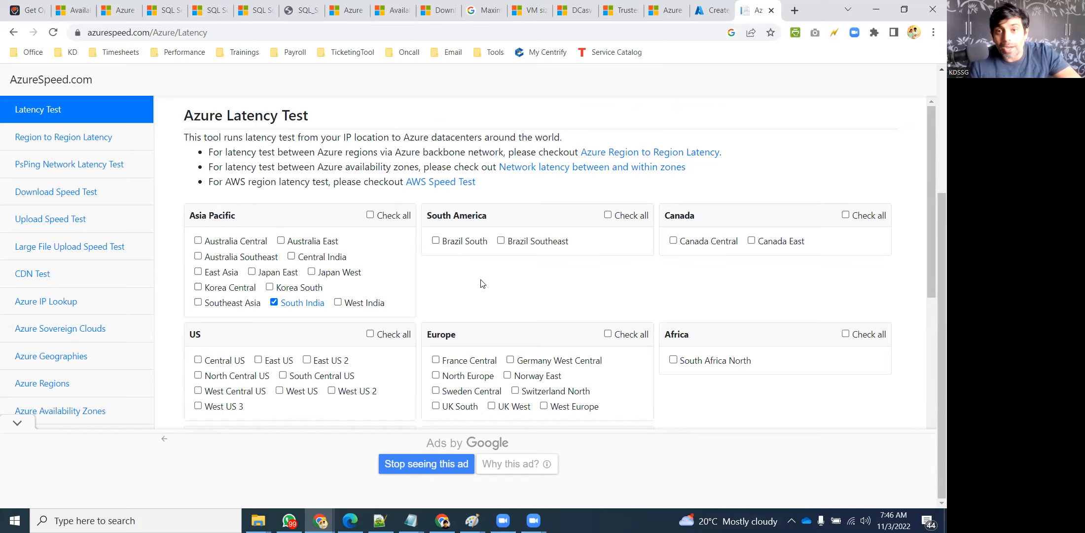
scroll(493, 295, down, 1)
click(258, 298)
scroll(564, 249, down, 10)
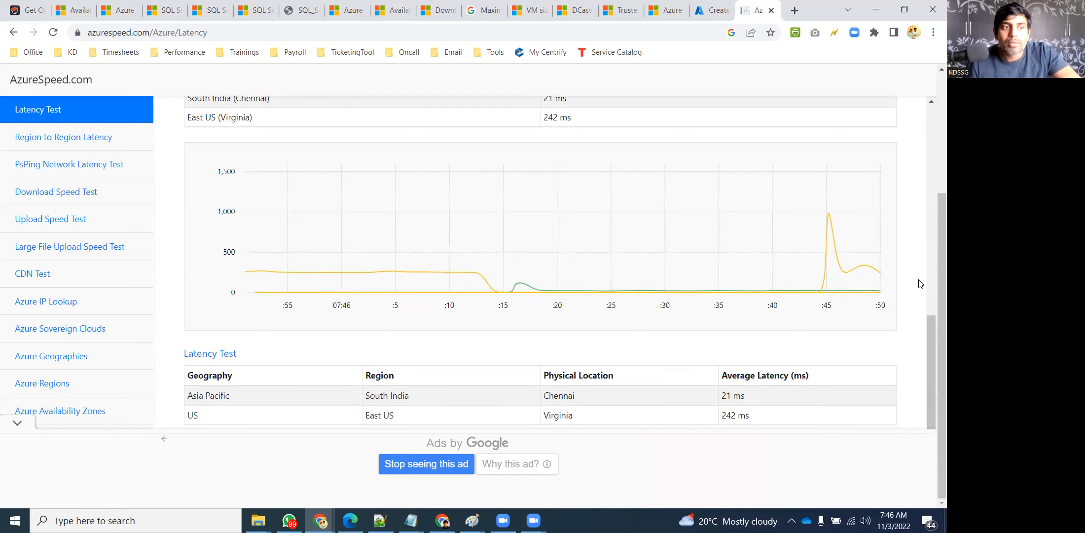
scroll(492, 303, up, 10)
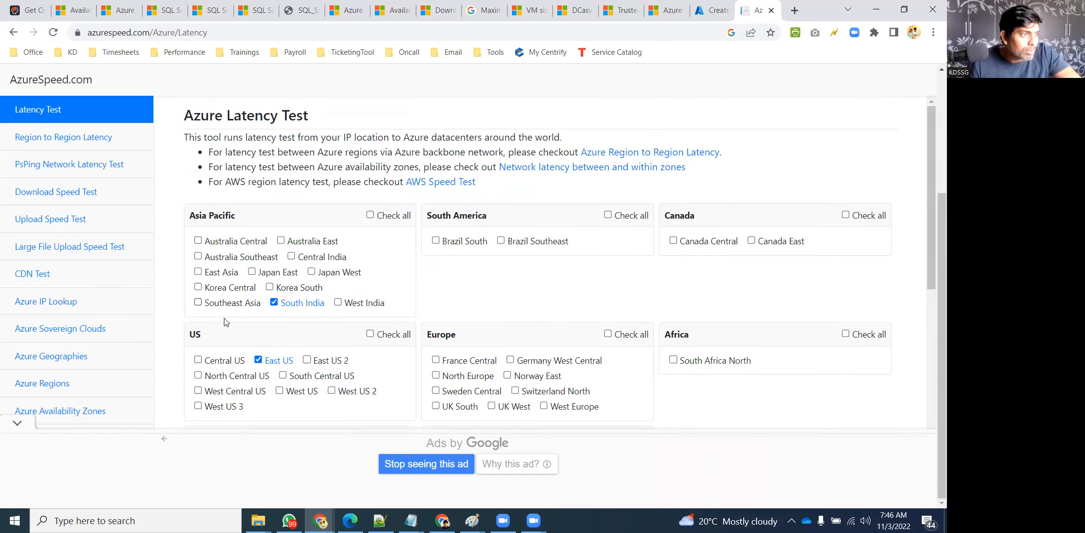
Add Southeast Asia (about 58 ms) to the latency test, then return to the Azure VM form
click(199, 302)
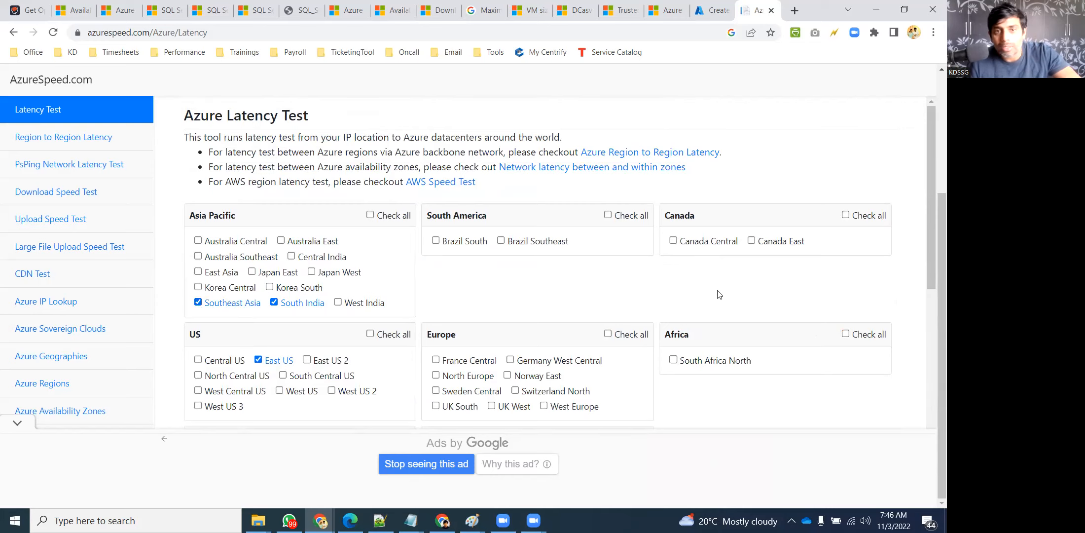
scroll(745, 299, down, 2)
scroll(750, 299, down, 8)
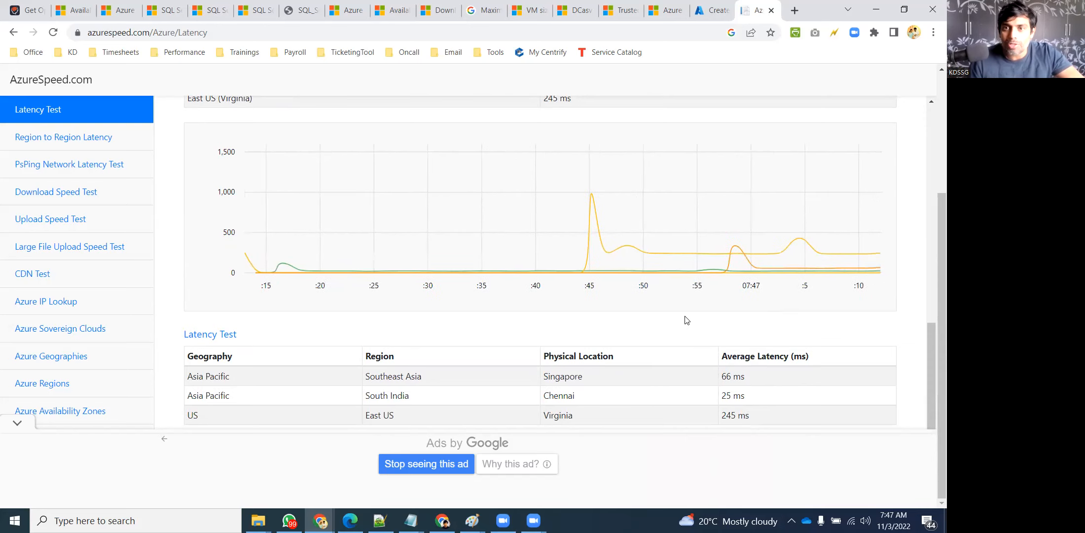
scroll(662, 327, up, 1)
scroll(662, 327, up, 6)
scroll(664, 311, down, 1)
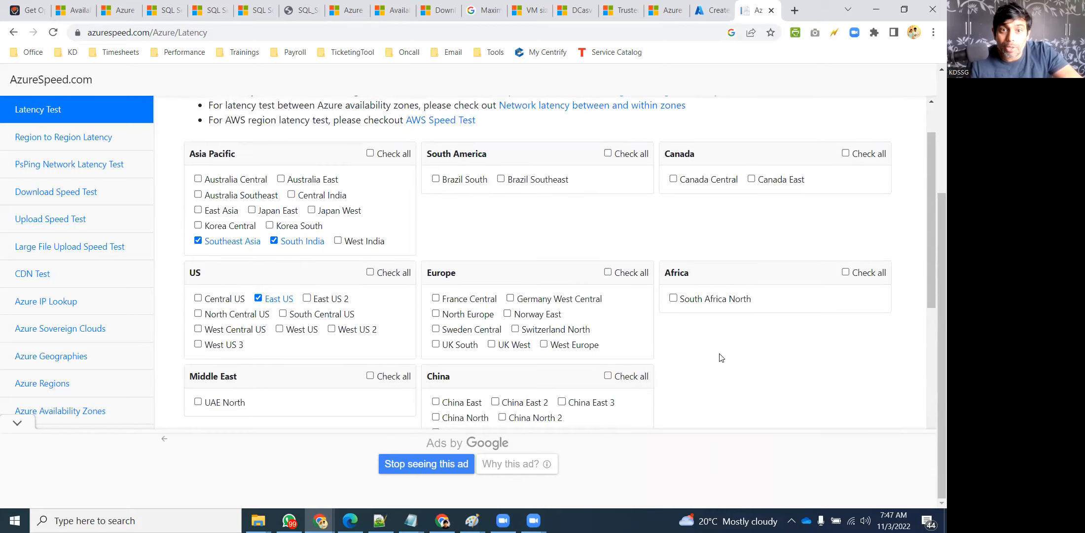
click(710, 10)
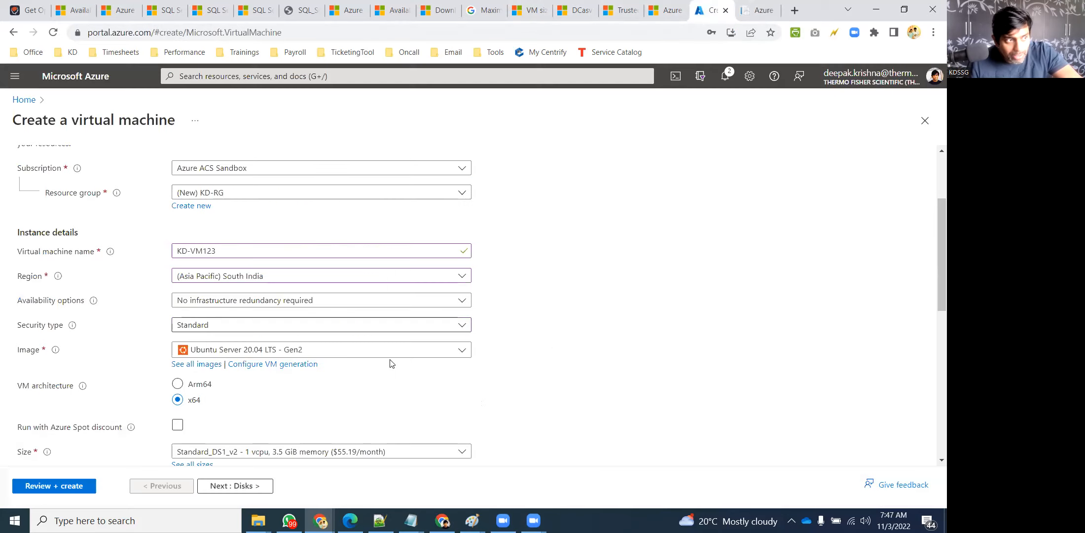
Leave availability options unchanged and switch the image to Windows Server 2016 Datacenter - Gen2
scroll(267, 184, down, 2)
scroll(244, 187, up, 1)
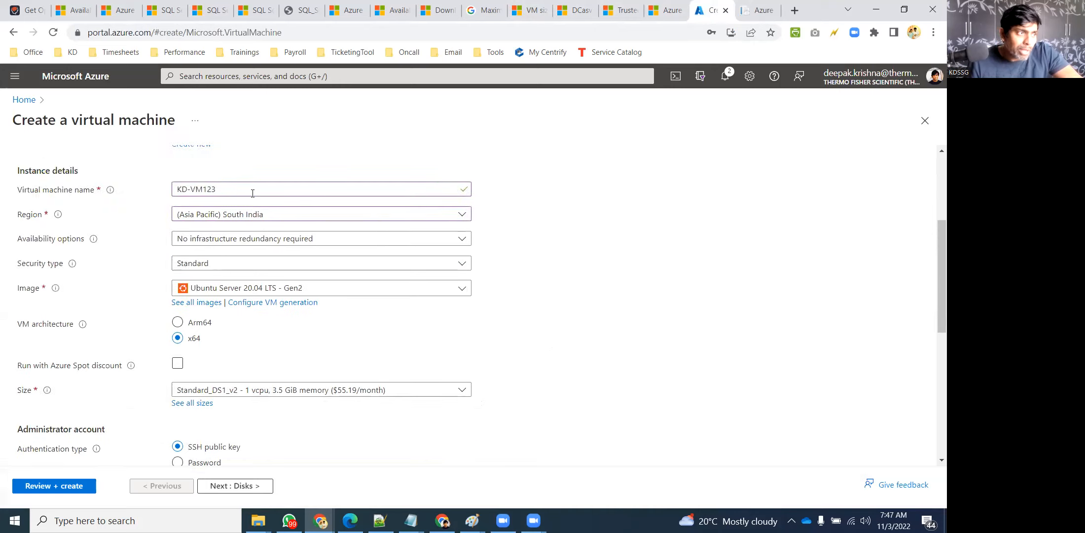
click(288, 240)
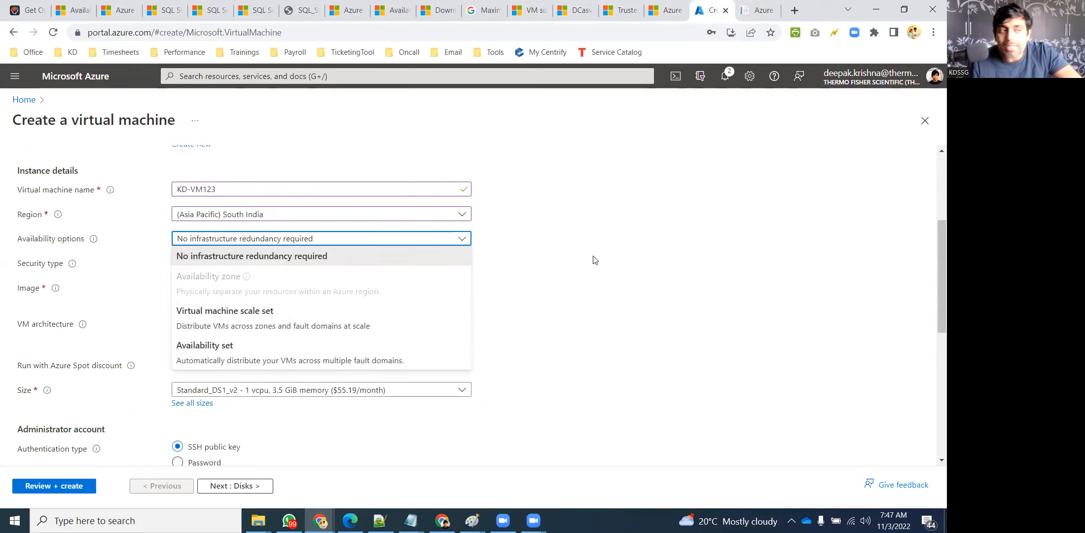
click(626, 246)
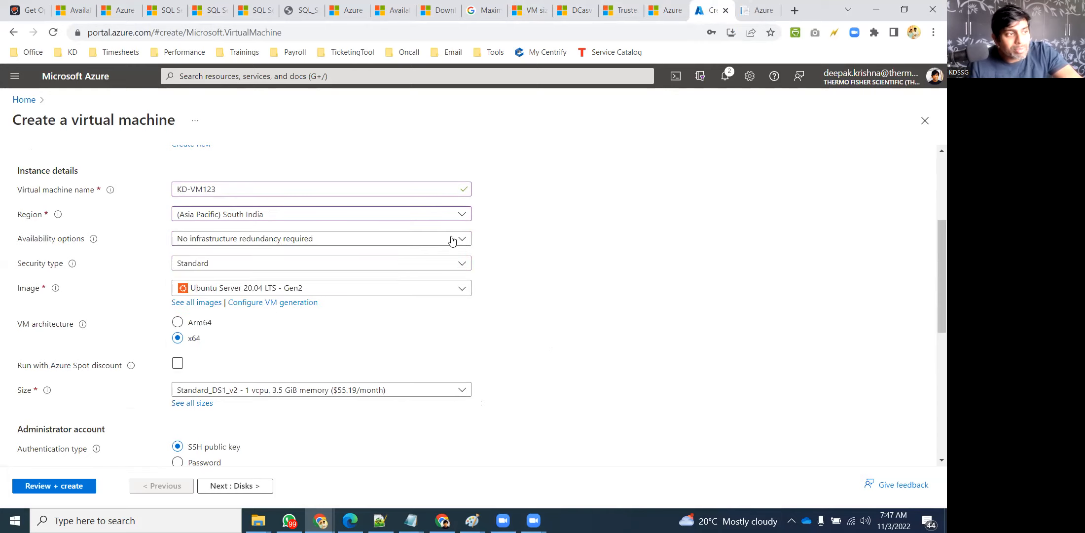
click(213, 291)
scroll(288, 395, down, 2)
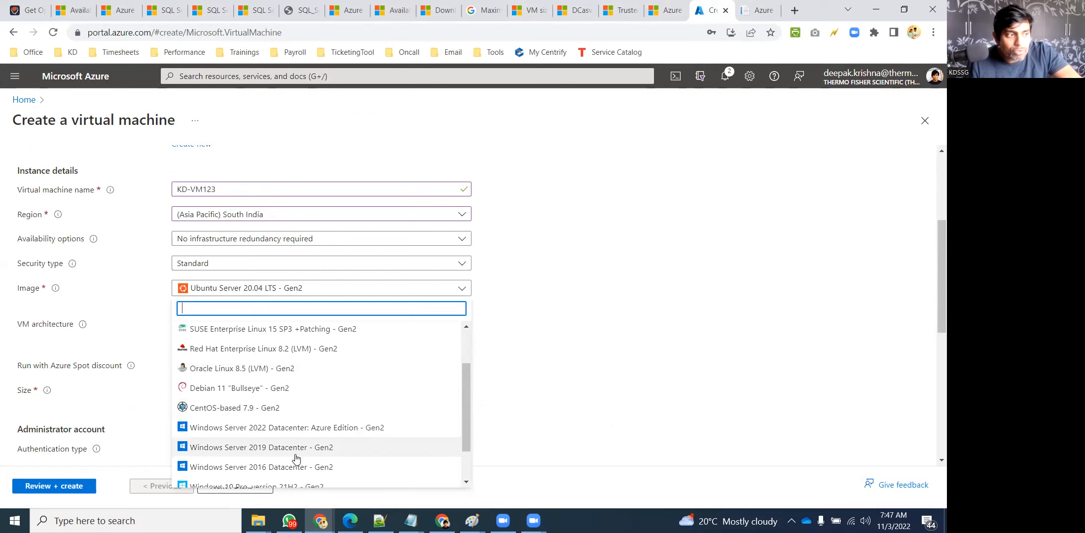
click(293, 468)
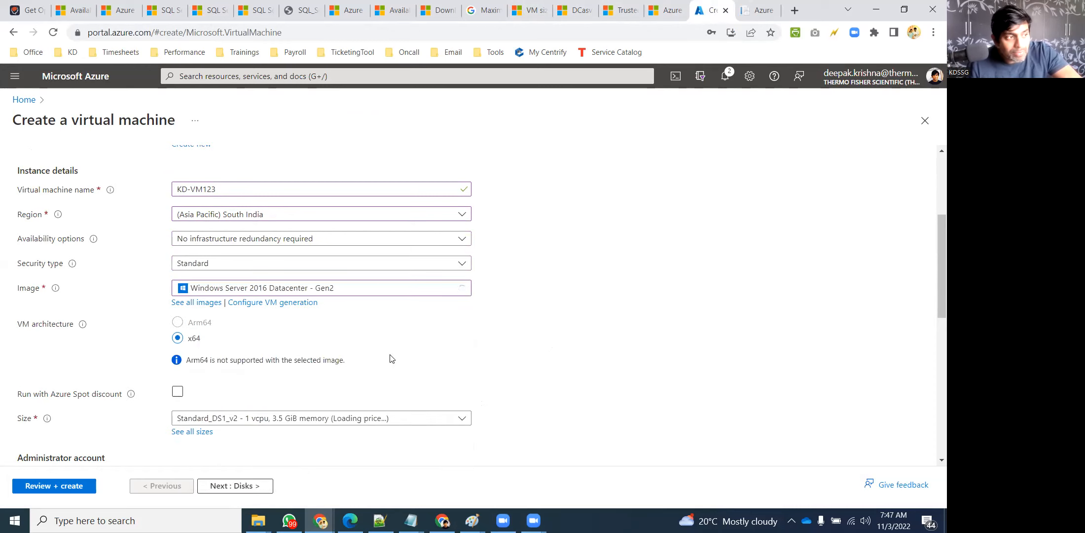
scroll(355, 358, down, 3)
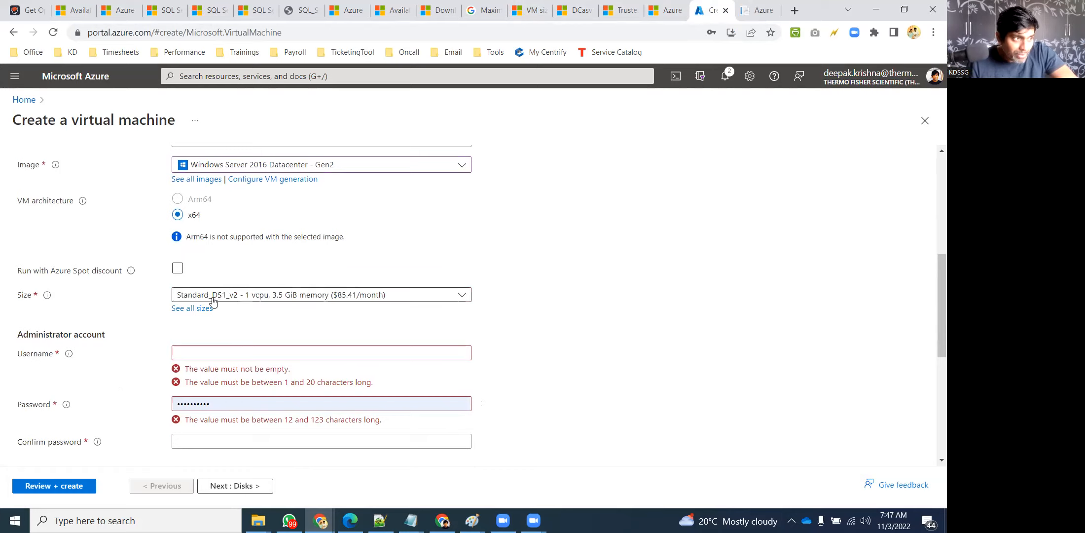
click(177, 269)
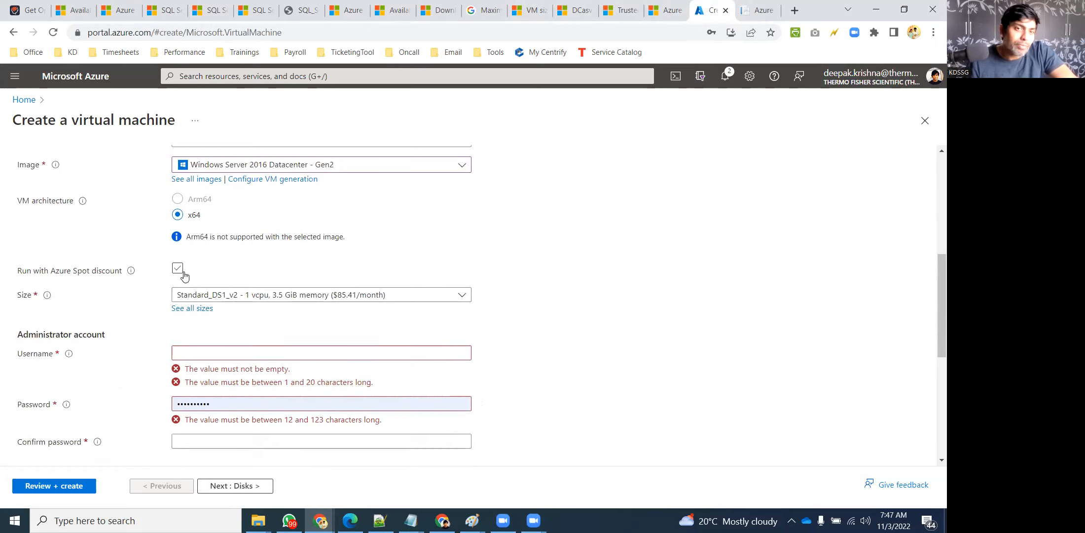
click(182, 271)
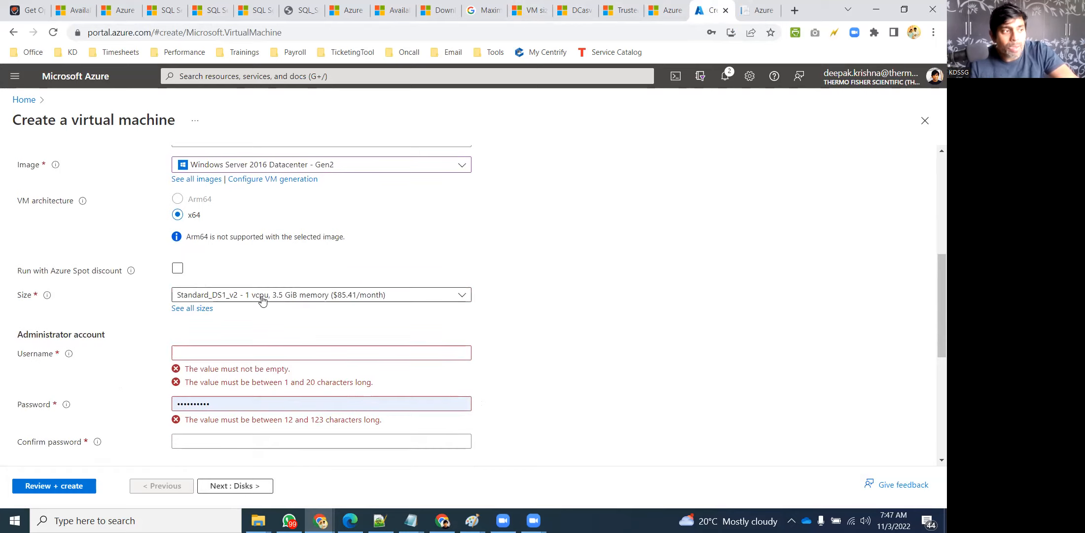
click(246, 295)
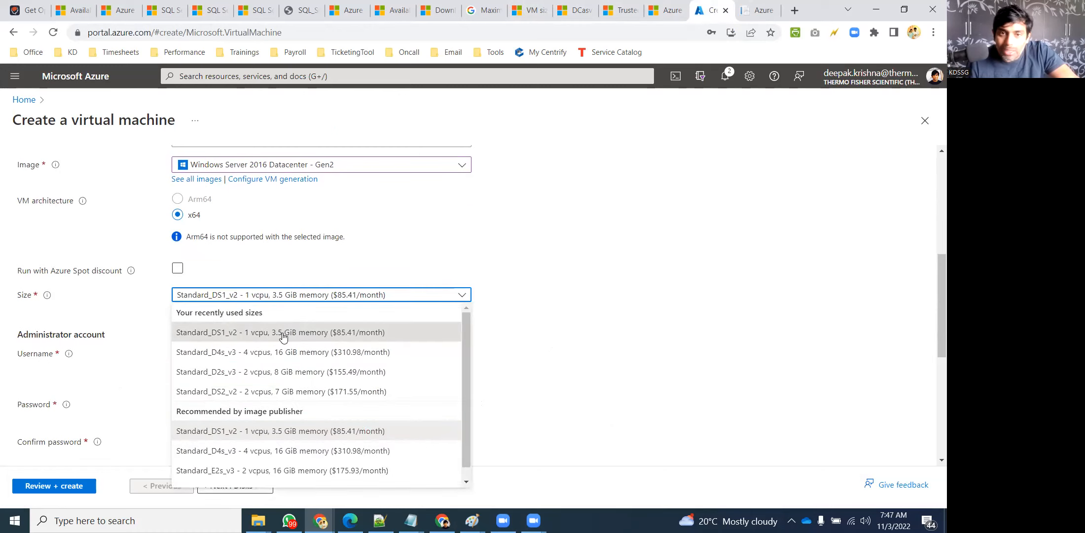
click(282, 336)
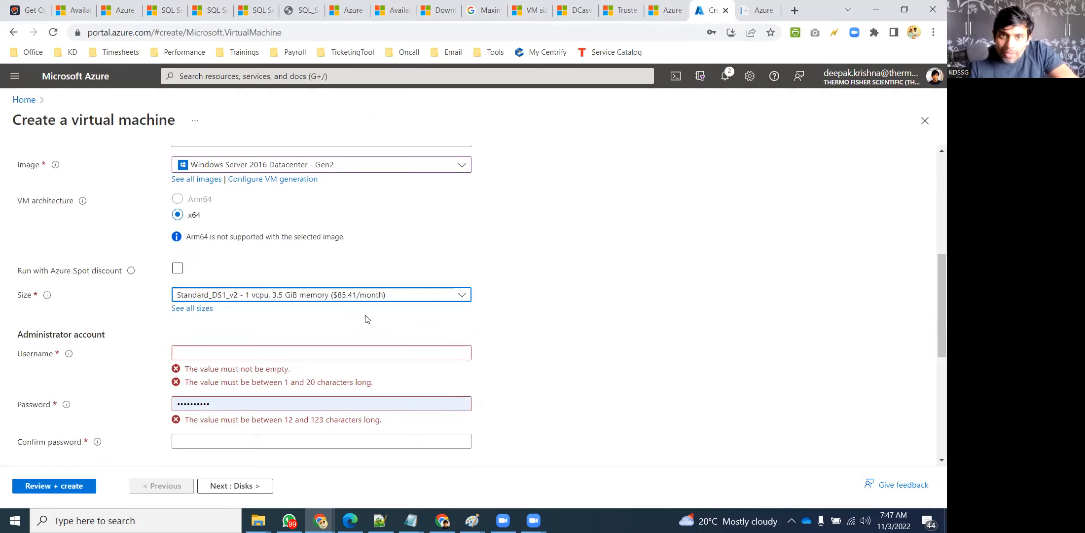
scroll(629, 282, down, 1)
click(629, 282)
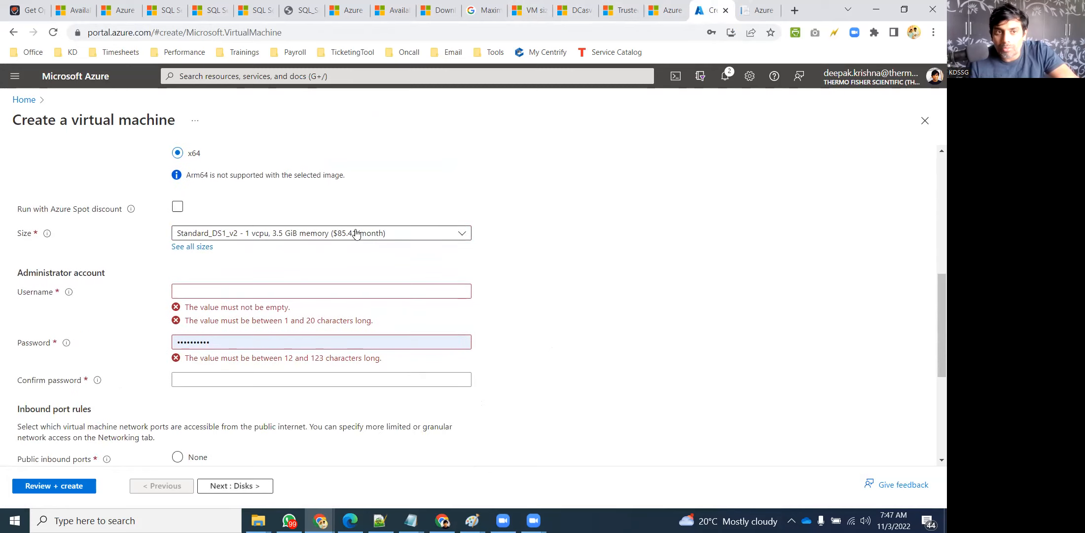
Enter the administrator username, the password, and its matching confirmation
click(218, 290)
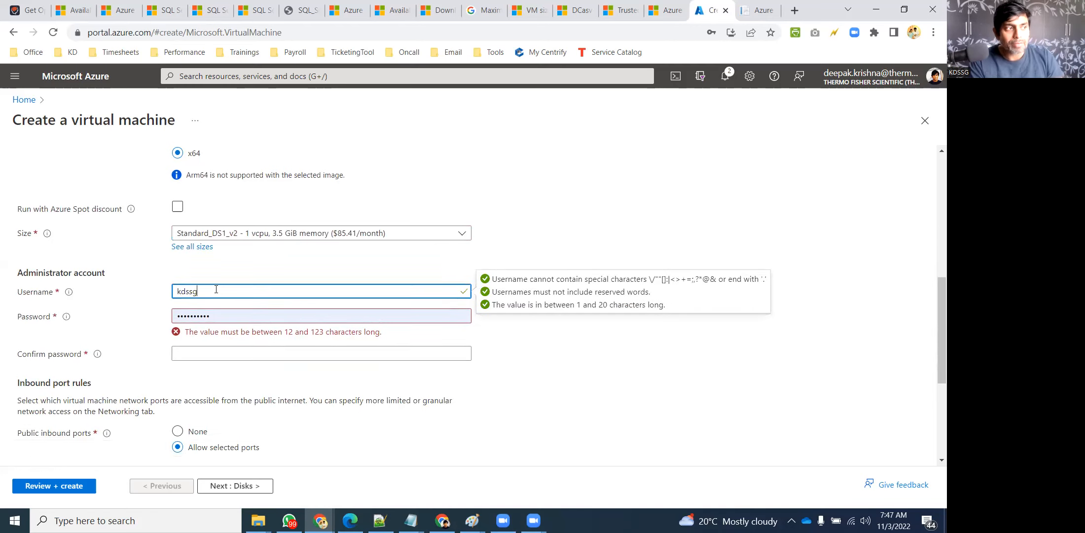
key(Tab)
text(P)
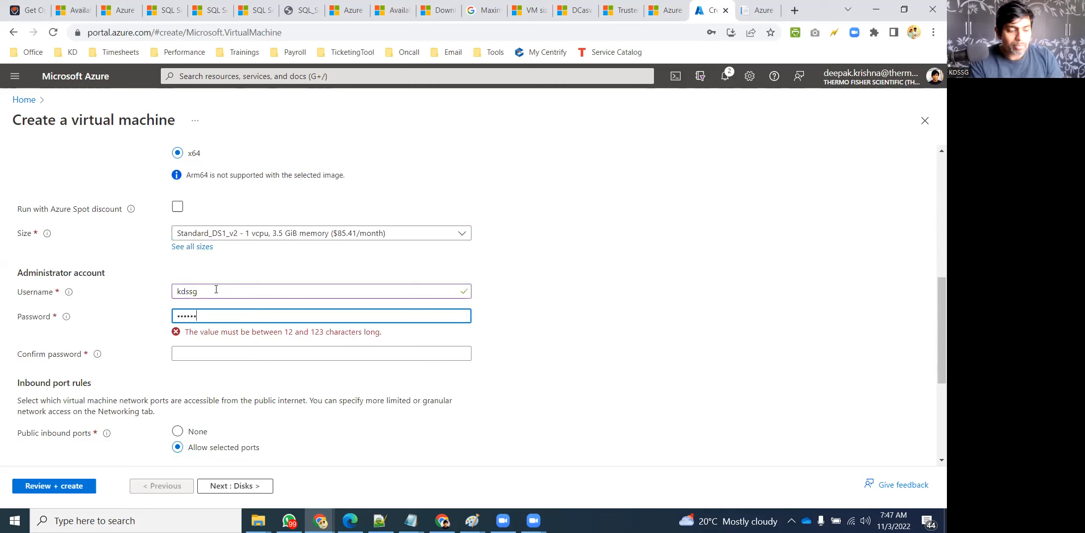
text(1)
key(Tab)
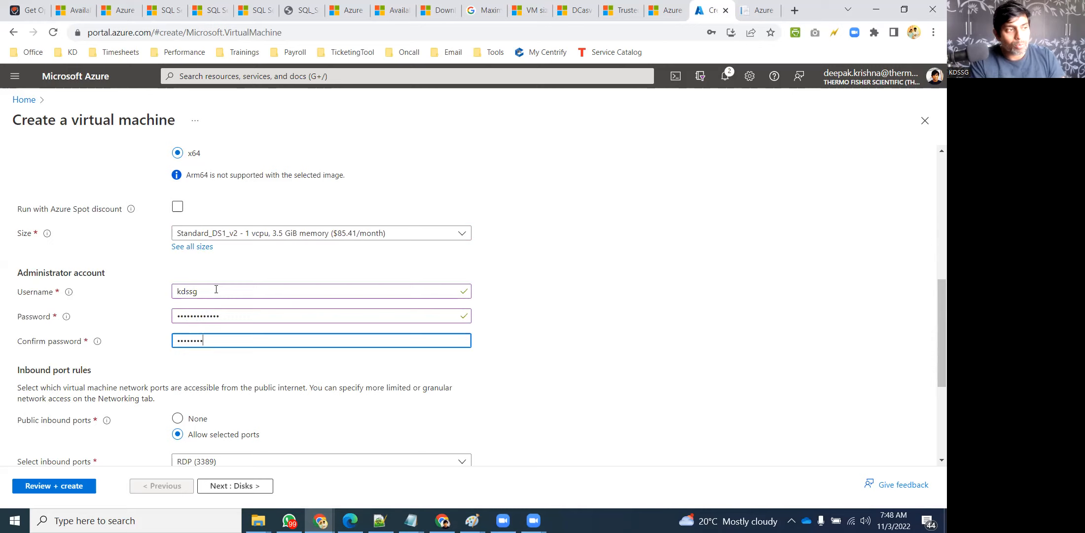
click(593, 298)
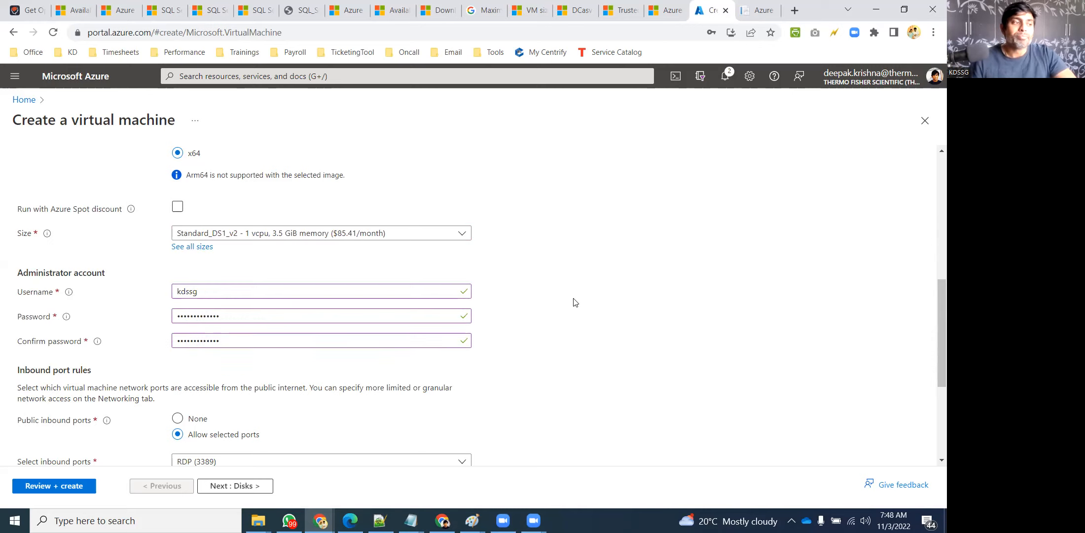
scroll(498, 286, down, 4)
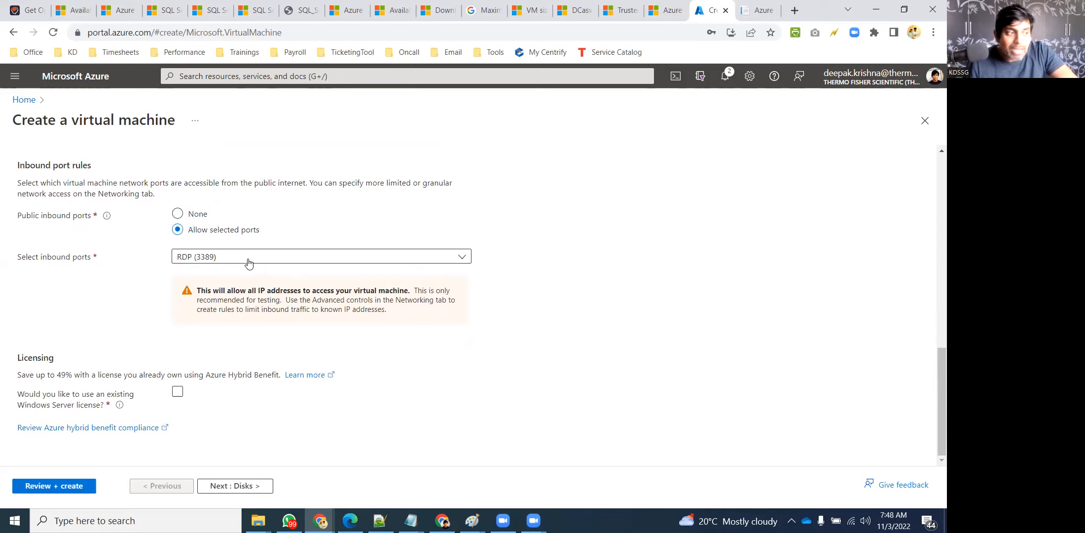
click(261, 262)
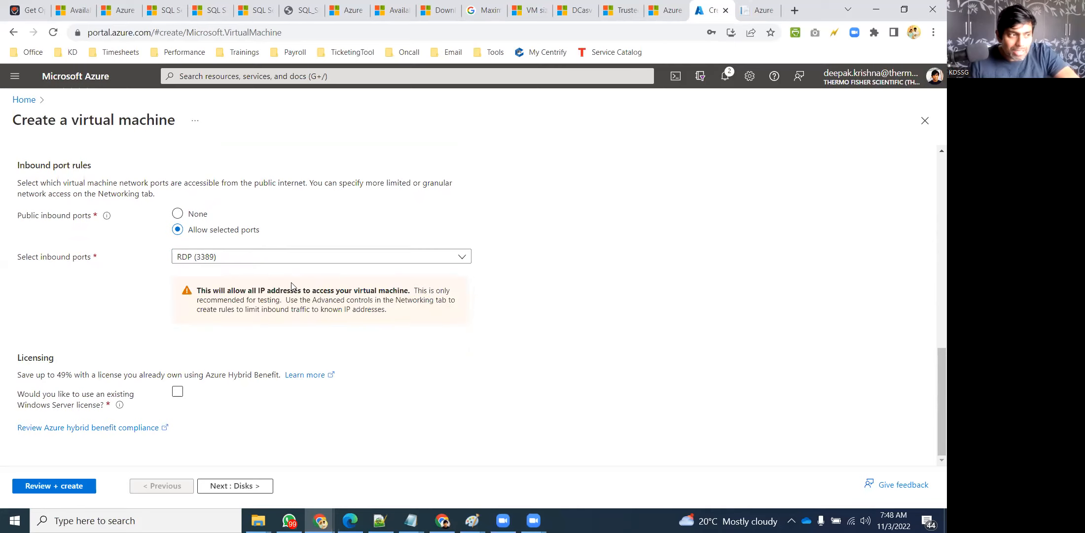
click(177, 391)
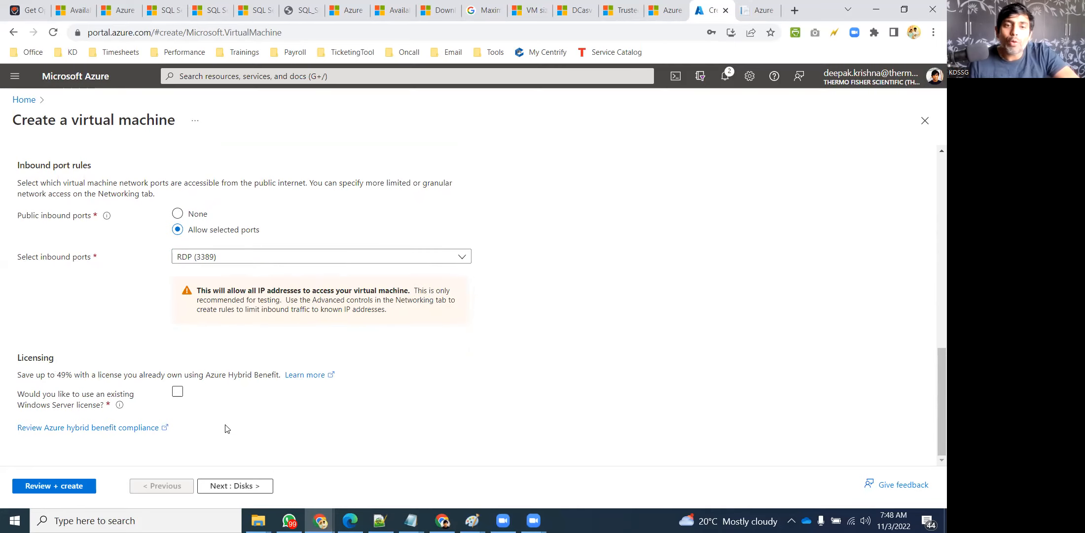
click(235, 397)
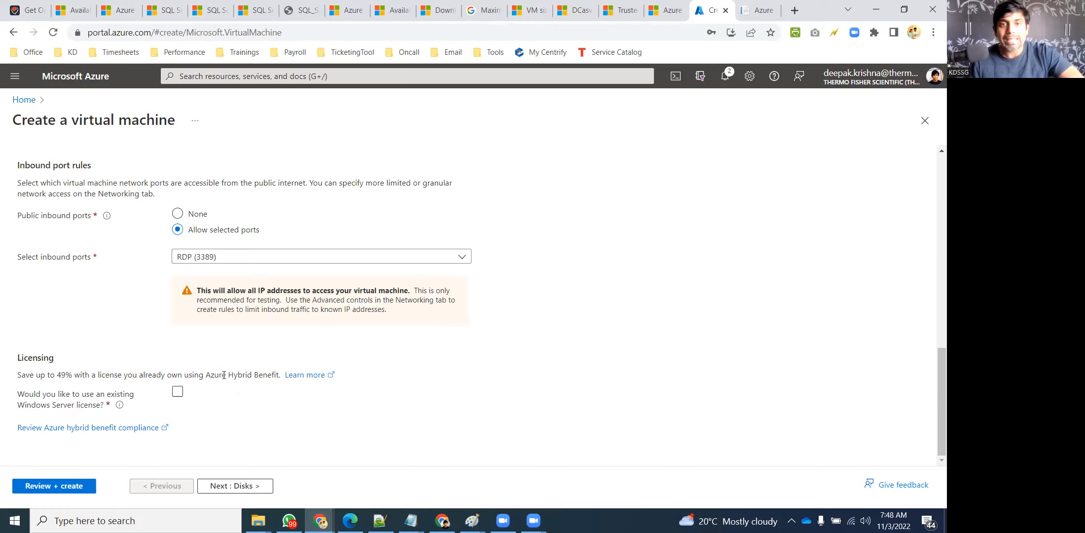
Opt in to the existing Windows Server license, decline Chrome's password save, and go to Disks
click(186, 392)
scroll(188, 394, up, 15)
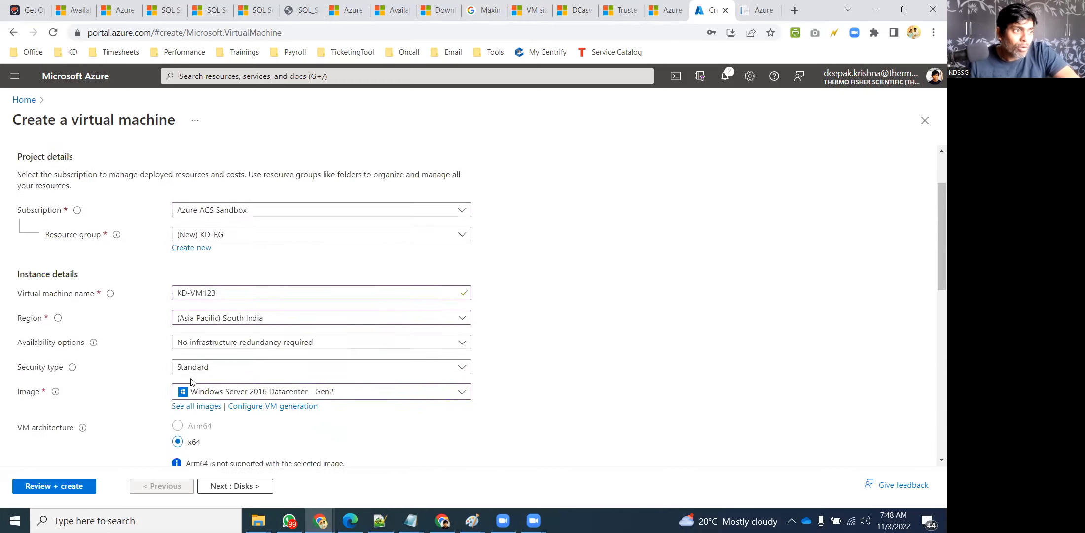
click(65, 168)
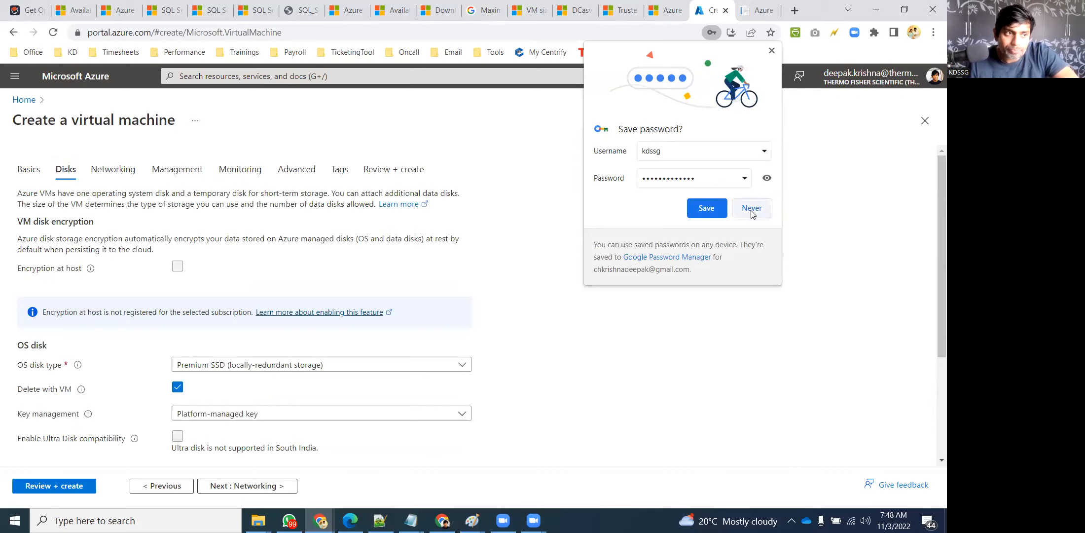
click(752, 208)
click(29, 169)
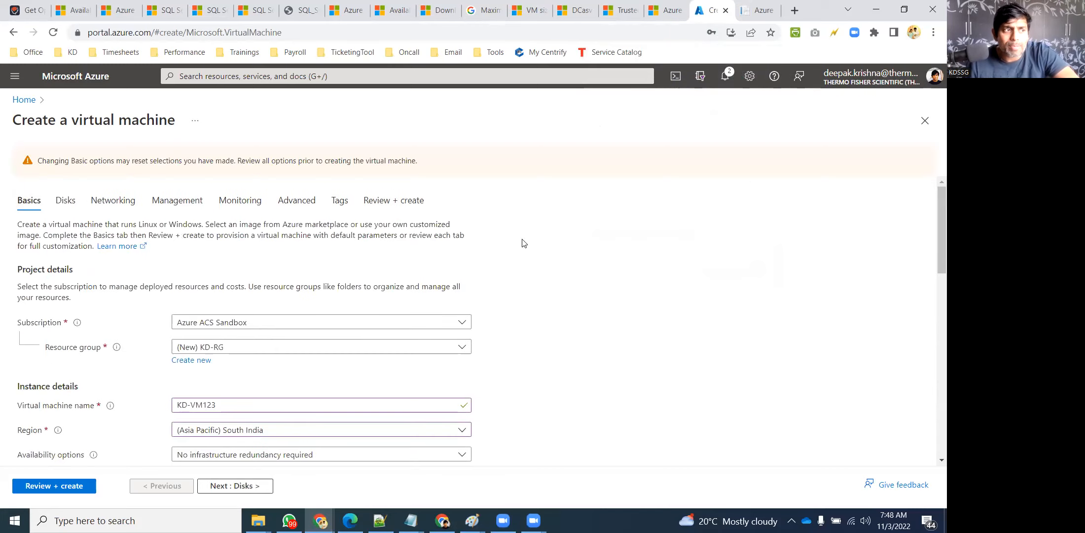
scroll(448, 281, down, 12)
scroll(470, 325, up, 12)
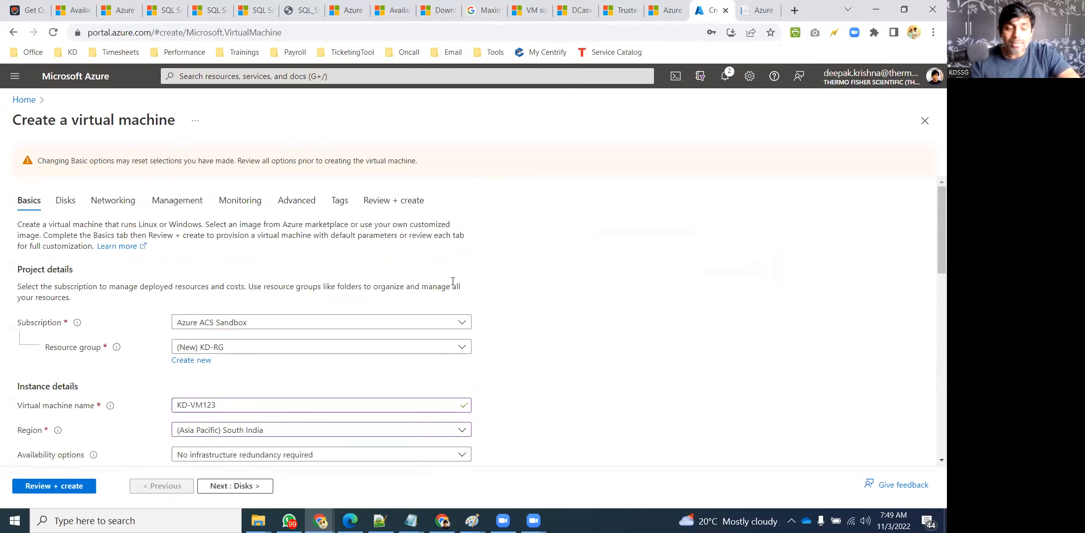
click(64, 201)
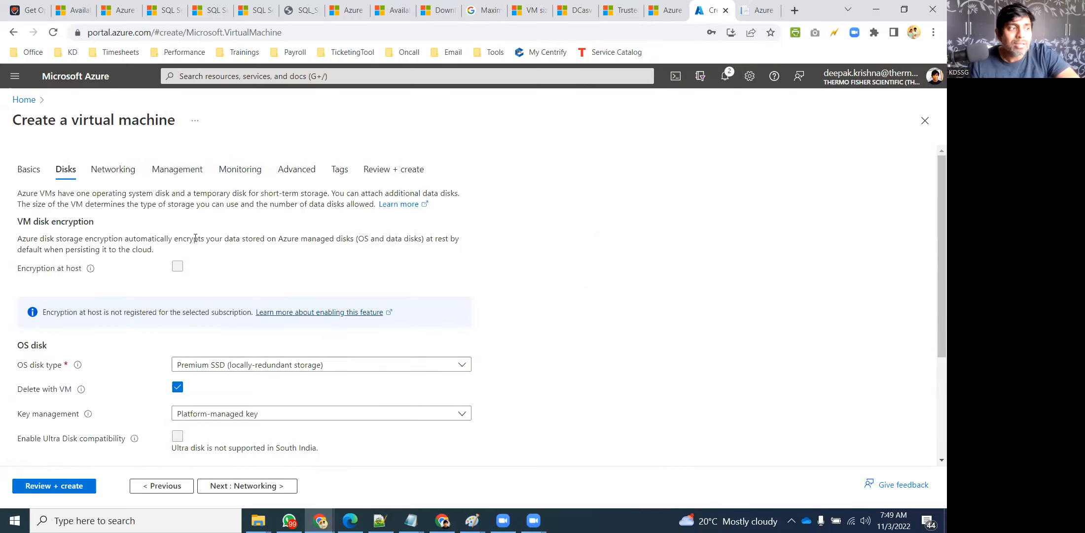
Review the OS disk type choices, keeping Premium SSD for now
scroll(246, 237, down, 3)
click(355, 243)
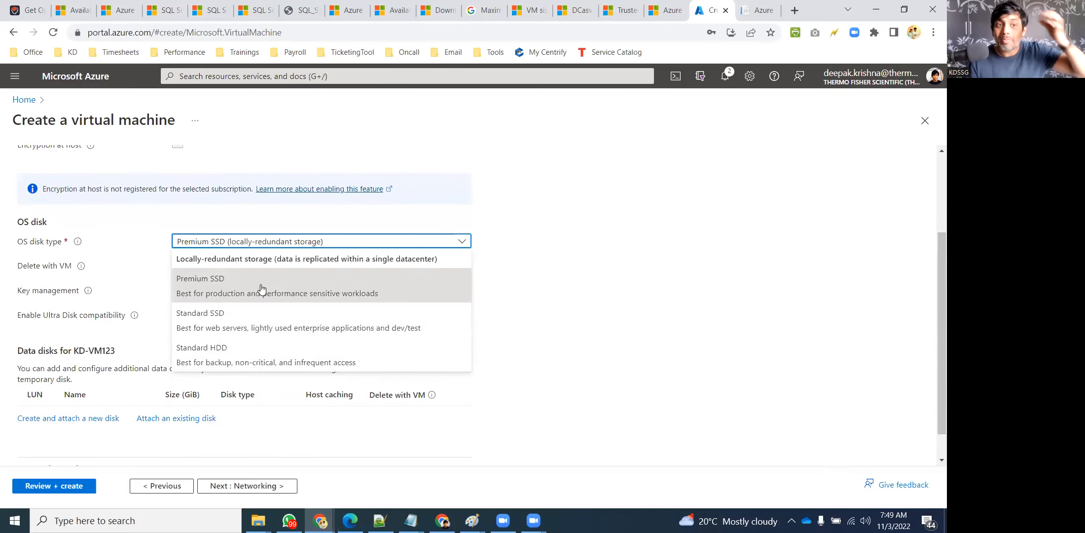
click(653, 284)
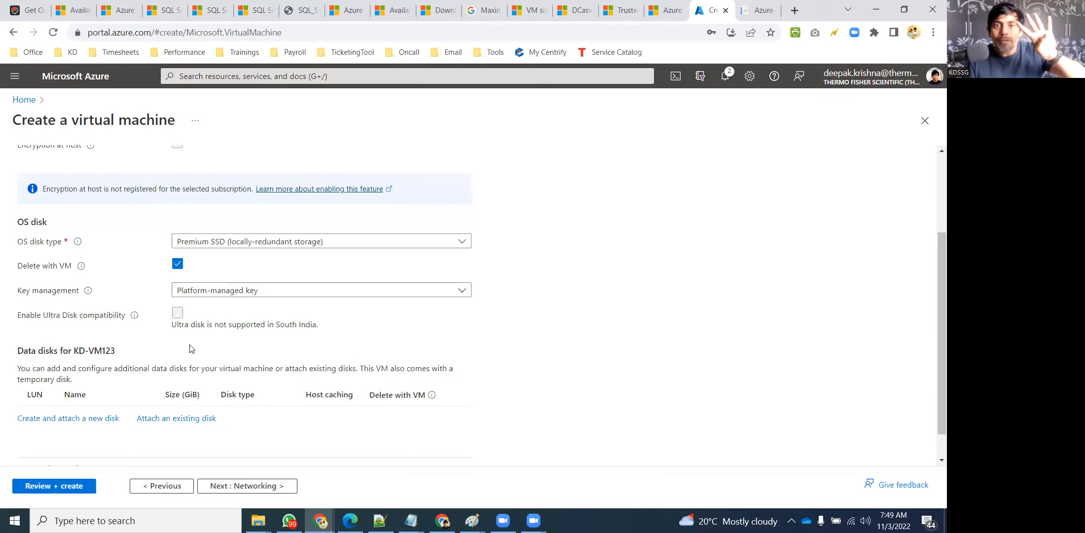
click(207, 241)
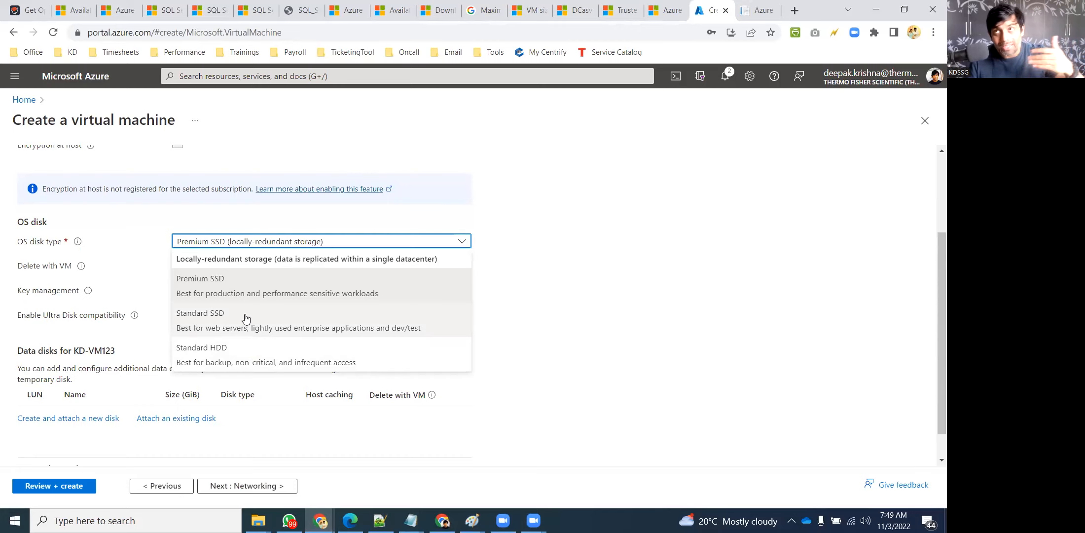
click(252, 289)
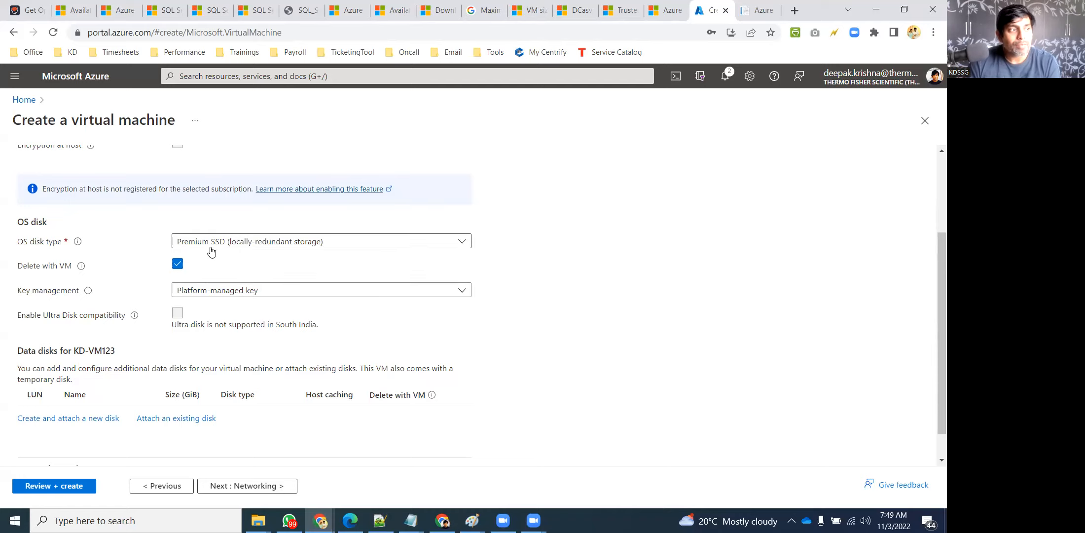
Set the OS disk type to Standard HDD (locally-redundant storage)
click(245, 290)
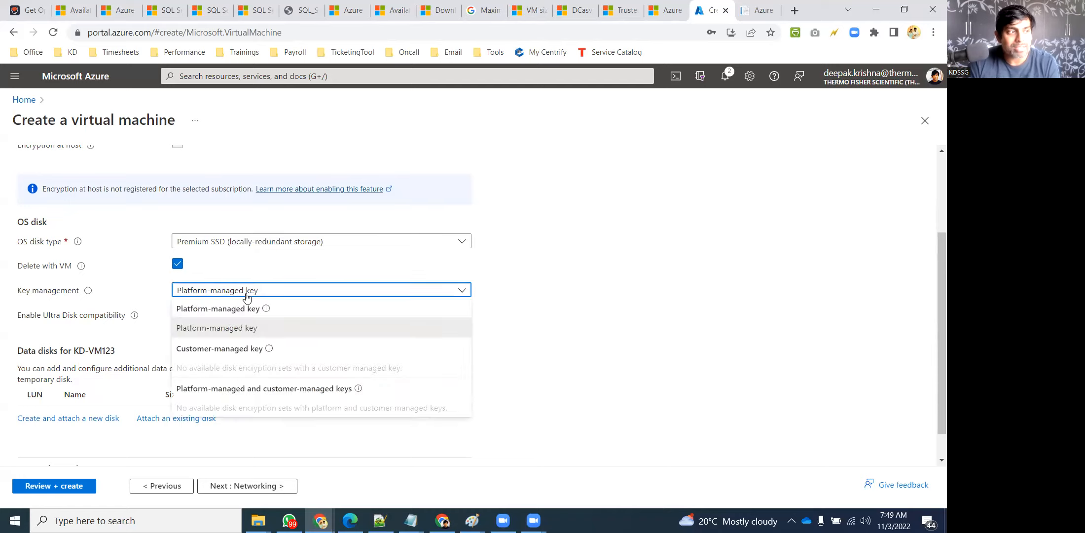
click(212, 242)
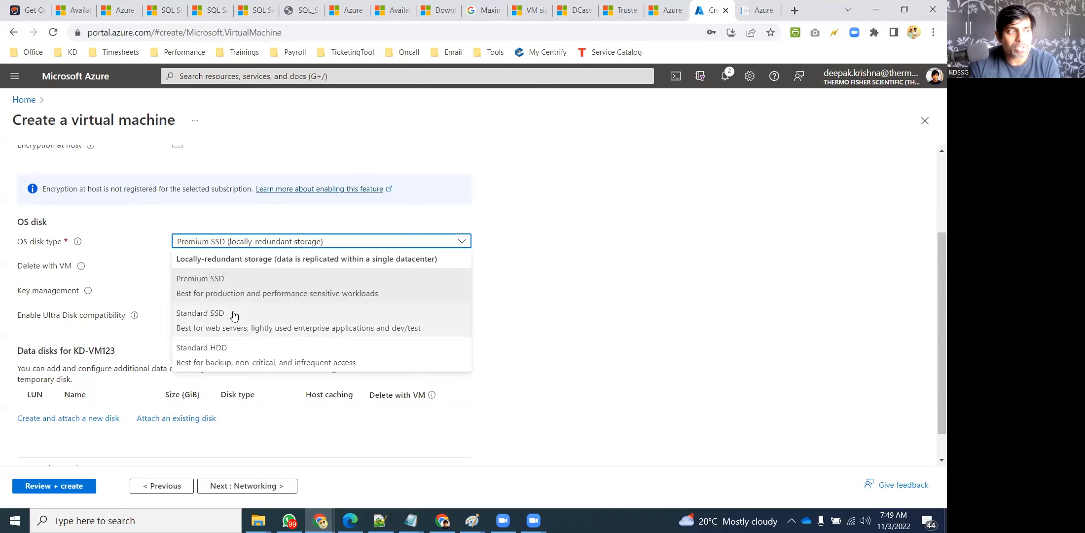
click(220, 364)
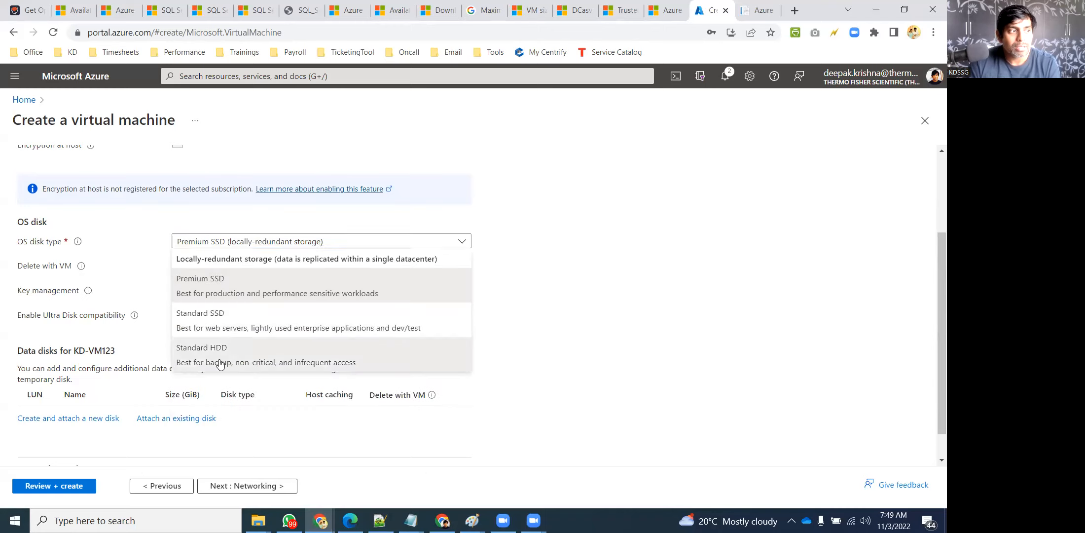
click(228, 246)
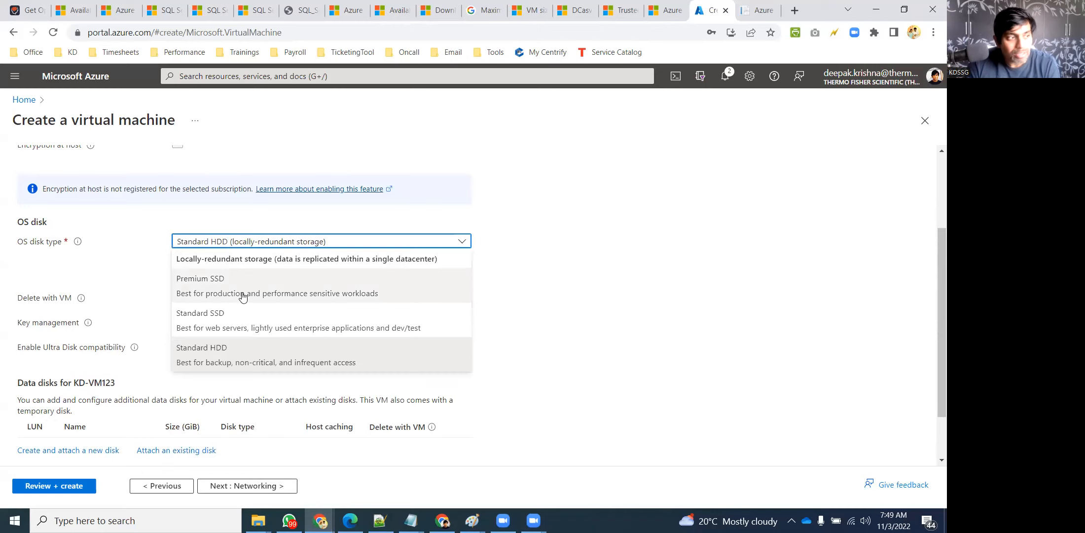
click(258, 362)
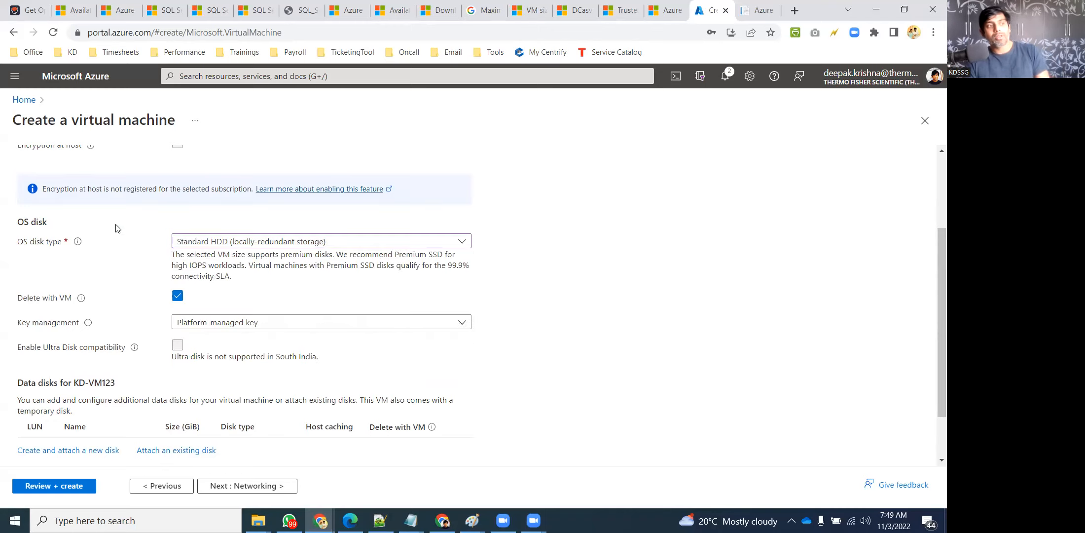
scroll(200, 290, down, 1)
scroll(283, 305, up, 1)
scroll(283, 305, down, 1)
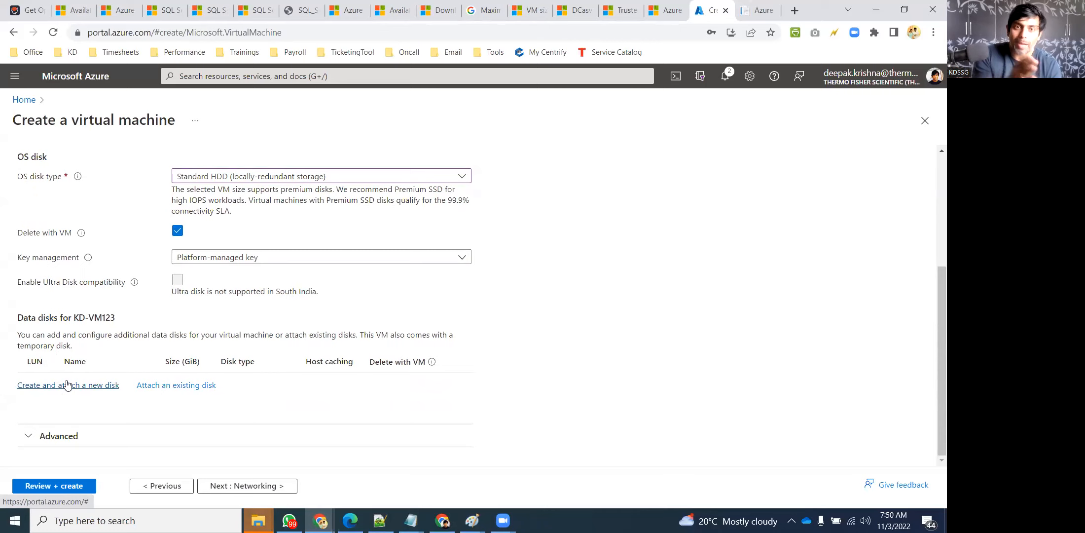
scroll(177, 328, up, 5)
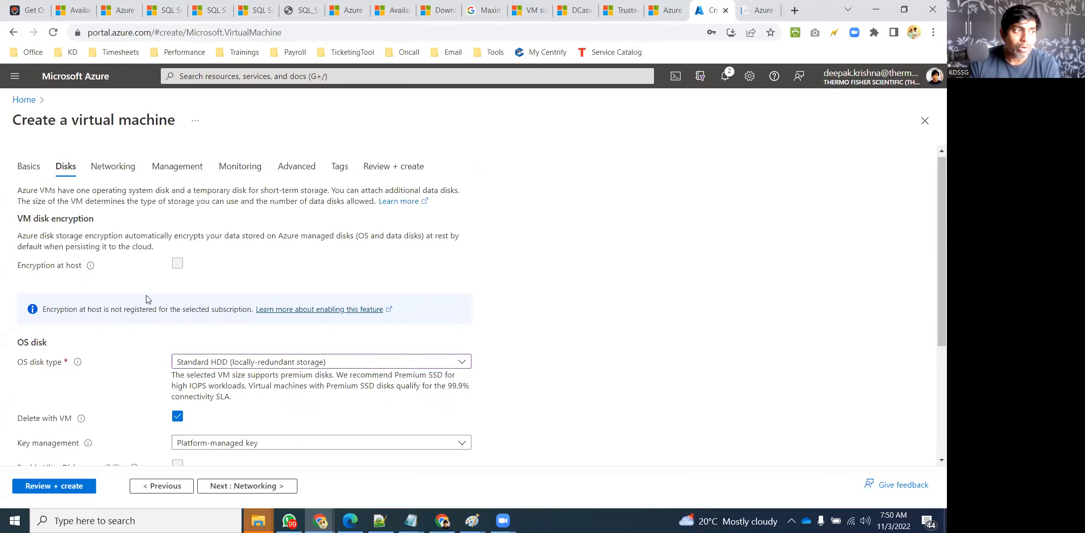
View the Networking settings proposing network KD-RG-vnet, then bring the course outline notes forward
click(114, 169)
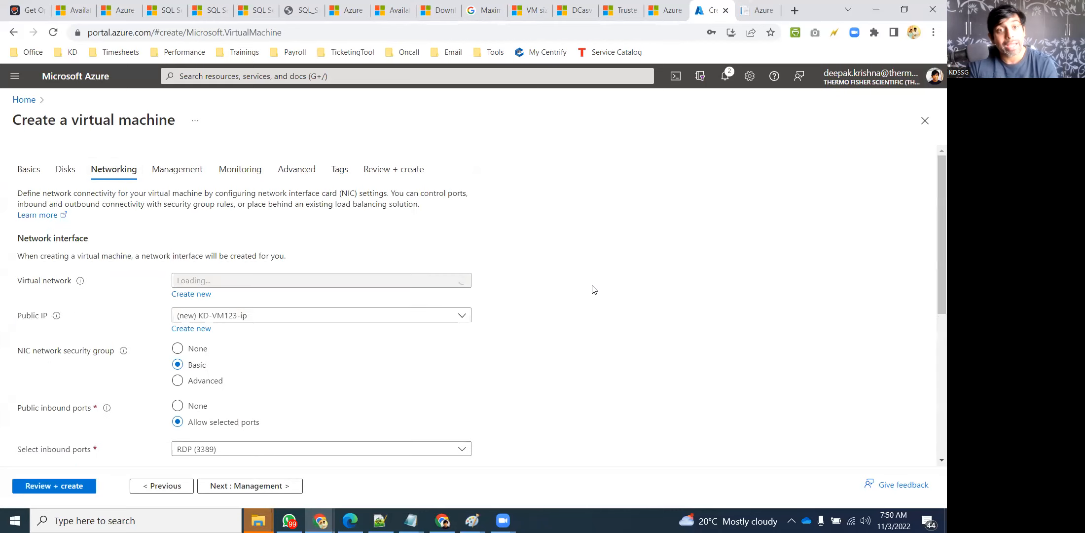
scroll(545, 298, down, 1)
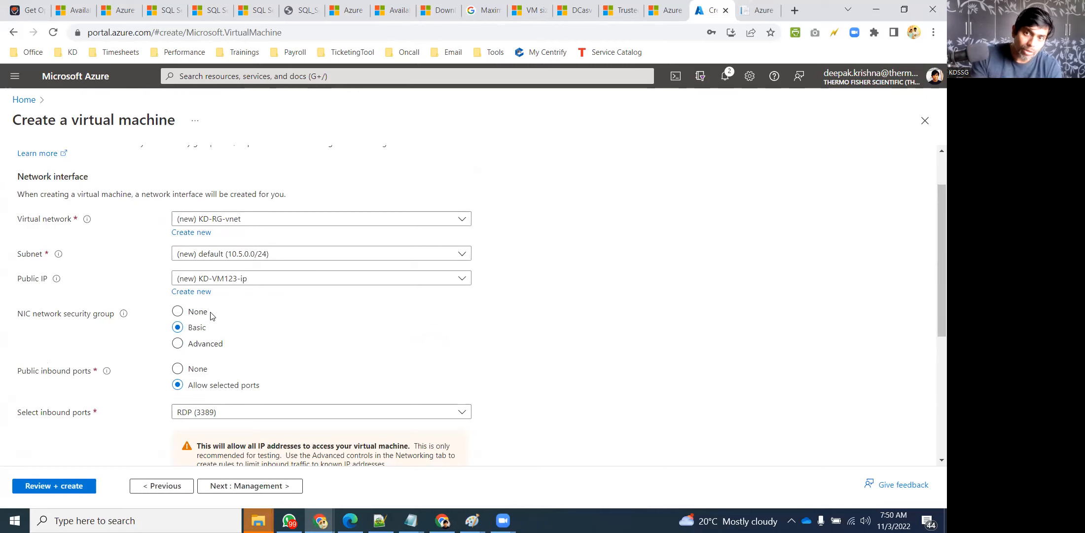
mouse_move(411, 515)
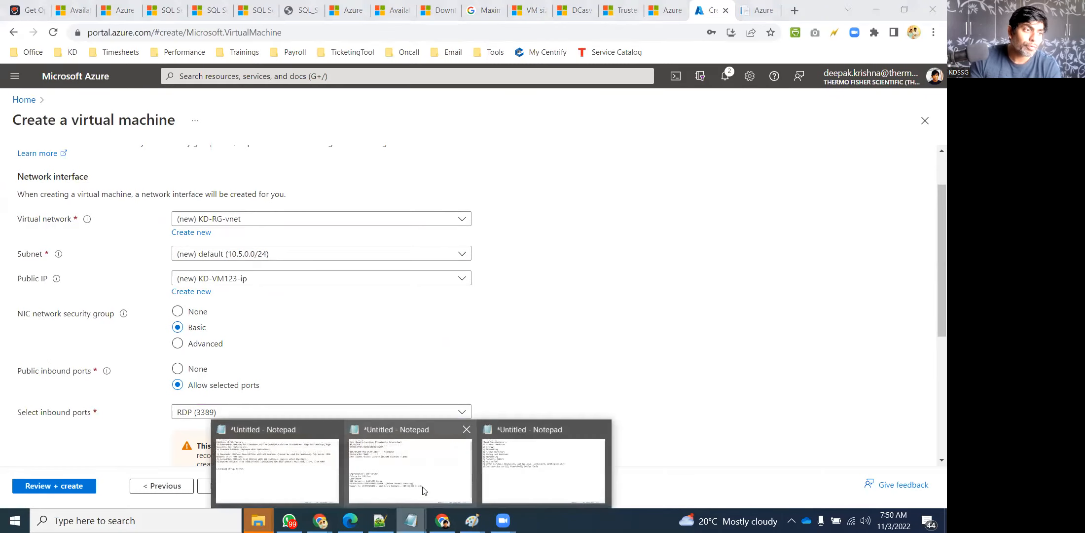
click(505, 468)
Highlight the Virtual Machines and Storage-through-Backup topics in the notes, then minimize Notepad
drag(5, 56, 227, 63)
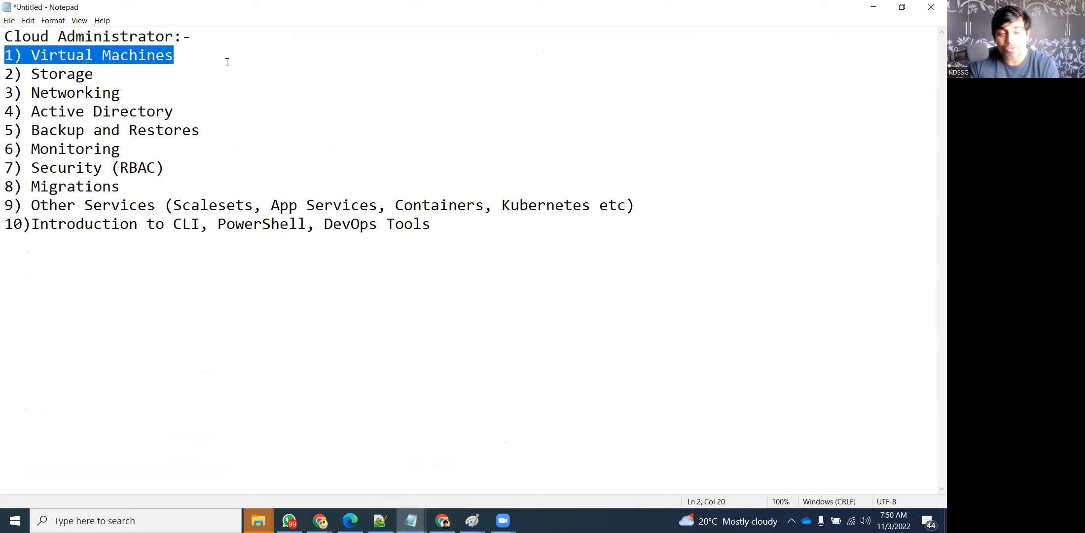
click(227, 63)
drag(5, 73, 403, 257)
click(483, 256)
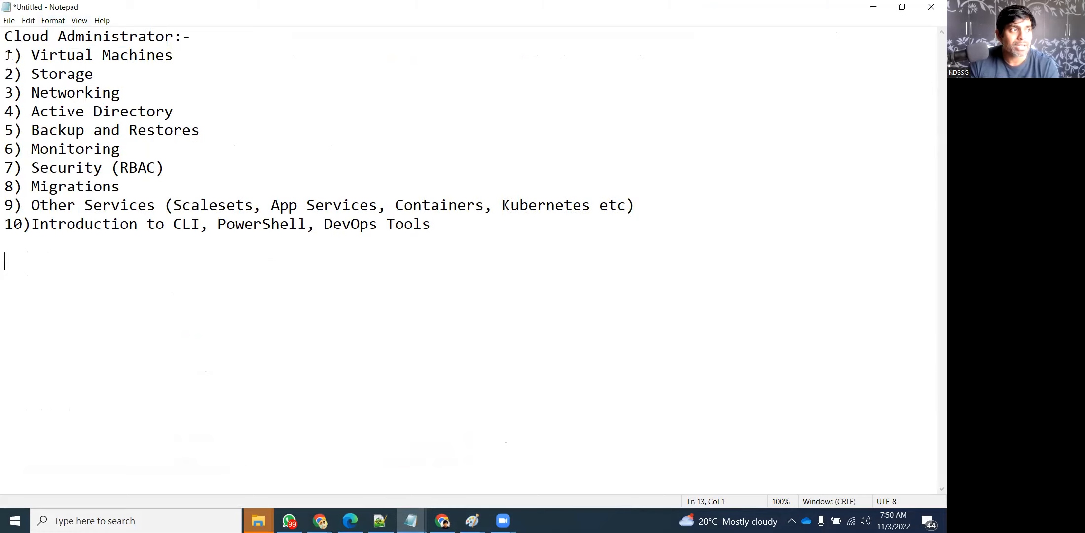
drag(11, 55, 242, 54)
click(873, 7)
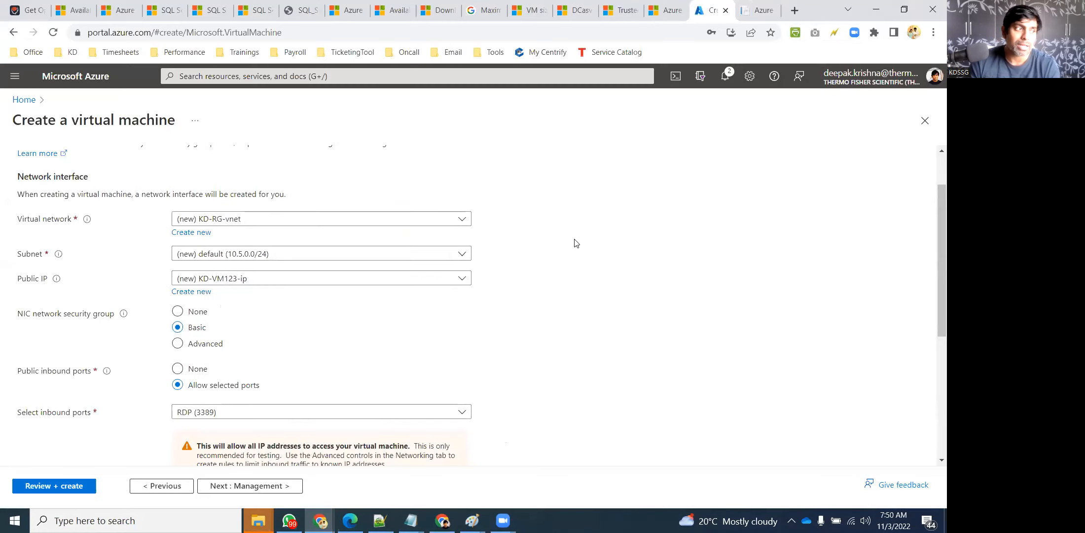
scroll(592, 307, down, 3)
scroll(198, 219, down, 3)
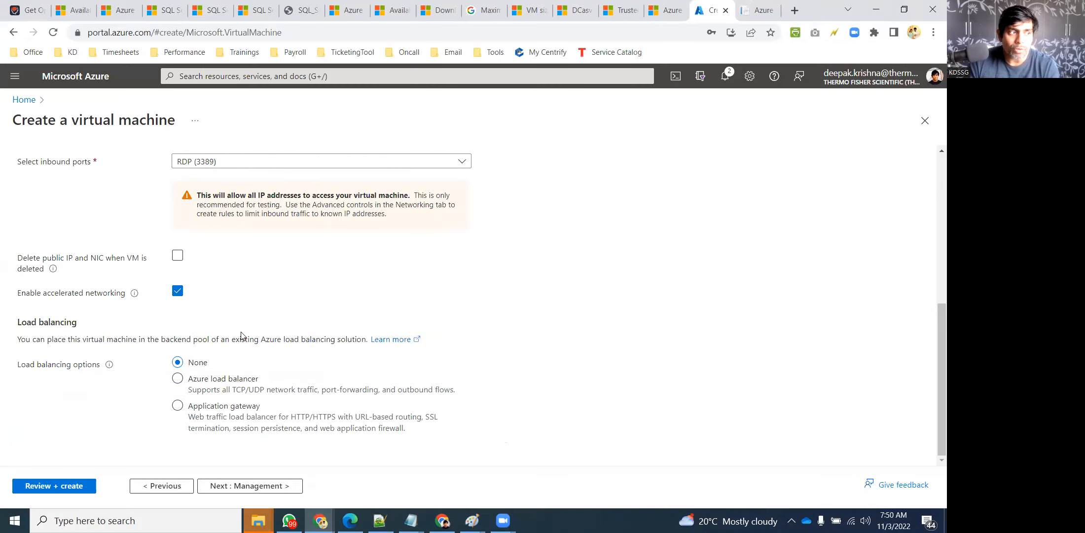
scroll(218, 244, up, 5)
scroll(219, 243, up, 1)
scroll(191, 229, down, 5)
scroll(188, 261, up, 5)
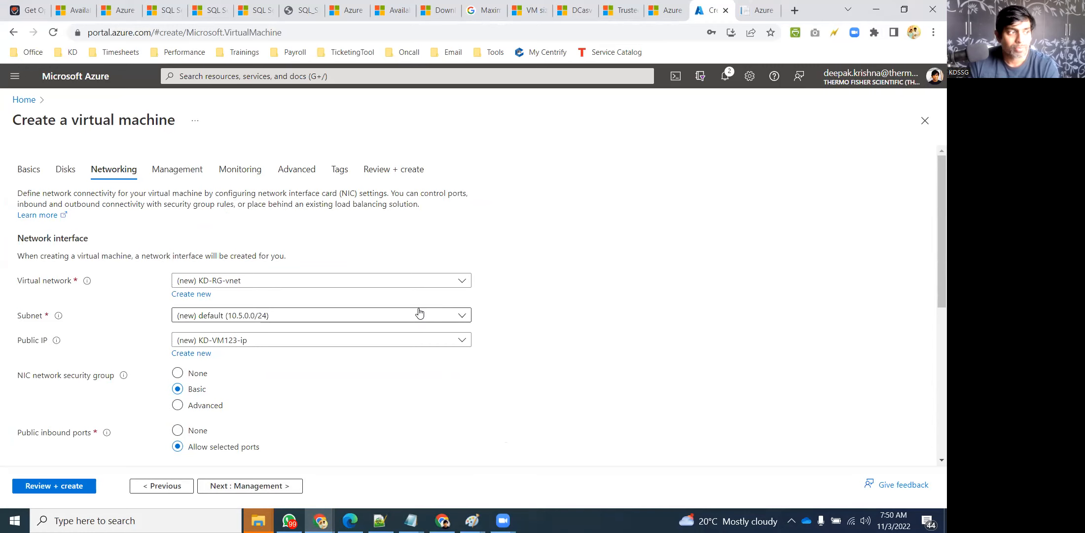
scroll(418, 311, down, 5)
scroll(409, 299, up, 5)
Review the Management settings, leaving identity, auto-shutdown and backup off
click(185, 176)
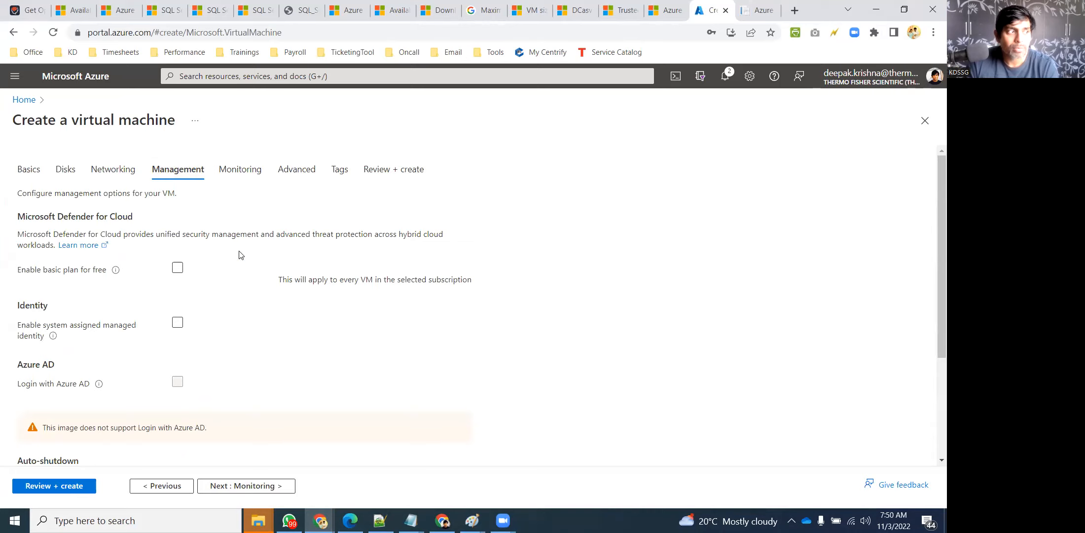
scroll(240, 253, down, 4)
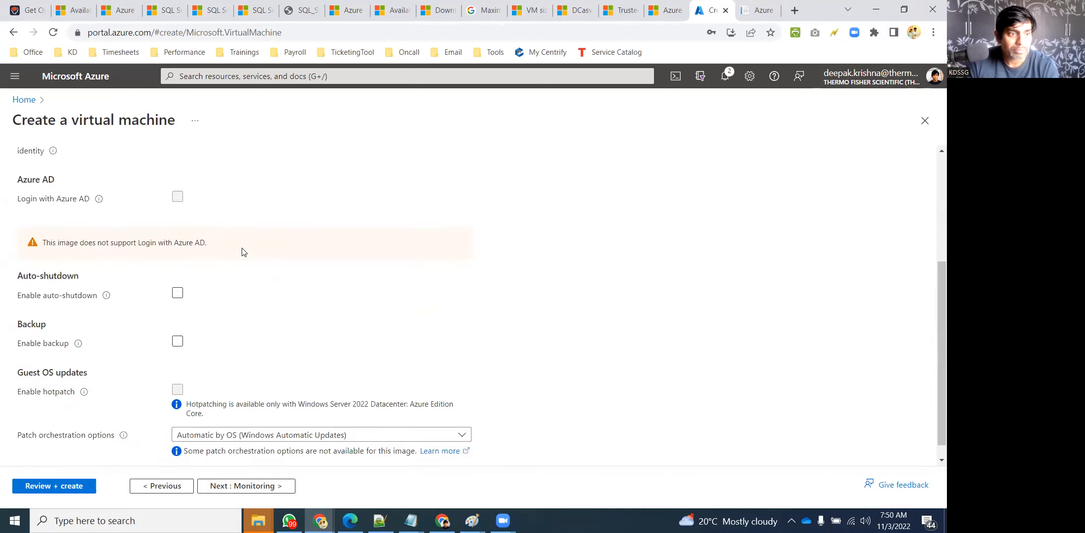
scroll(279, 420, down, 1)
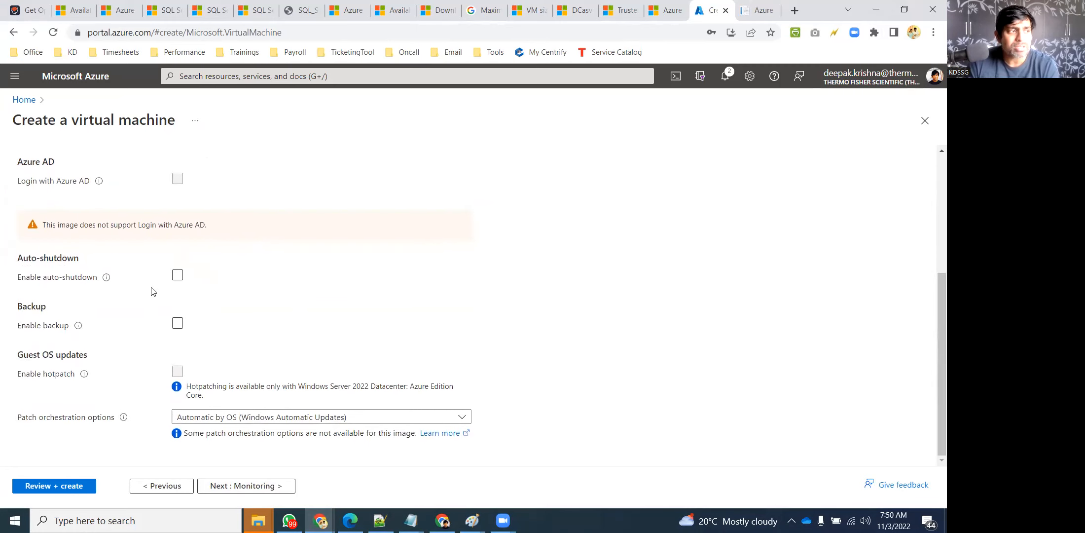
scroll(155, 319, up, 4)
scroll(187, 296, down, 1)
click(179, 265)
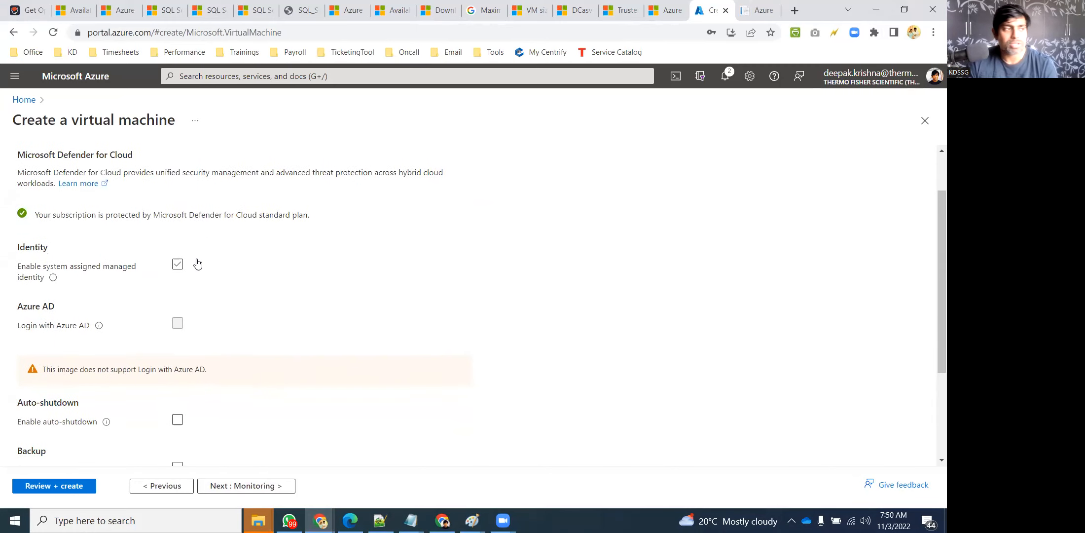
scroll(230, 235, up, 1)
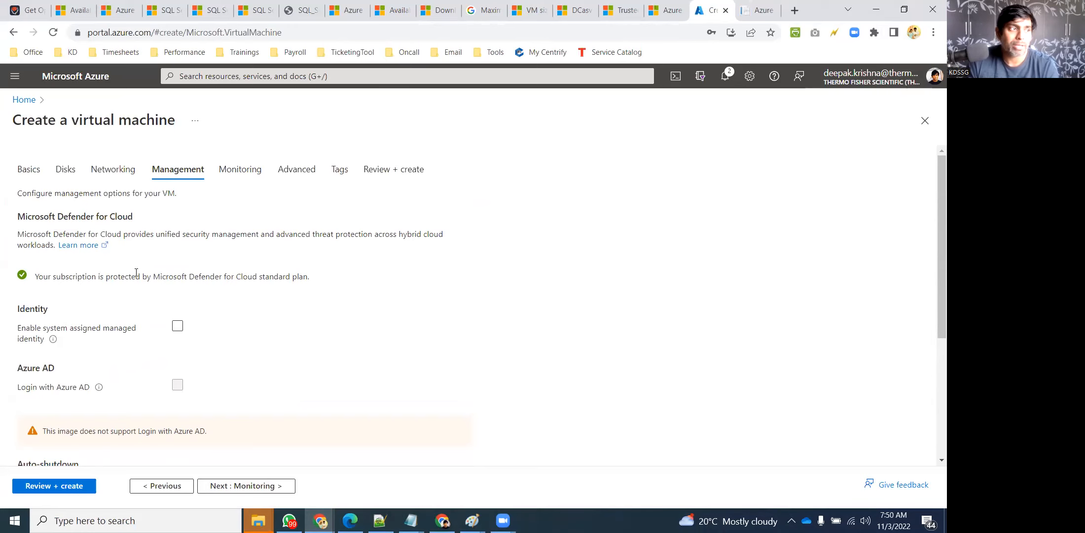
scroll(138, 275, down, 2)
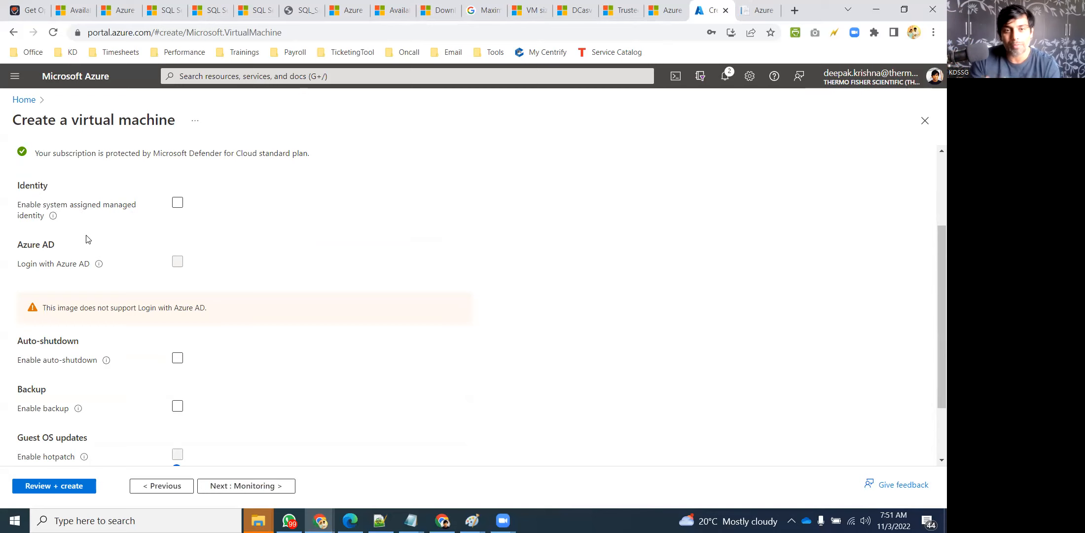
scroll(56, 260, down, 1)
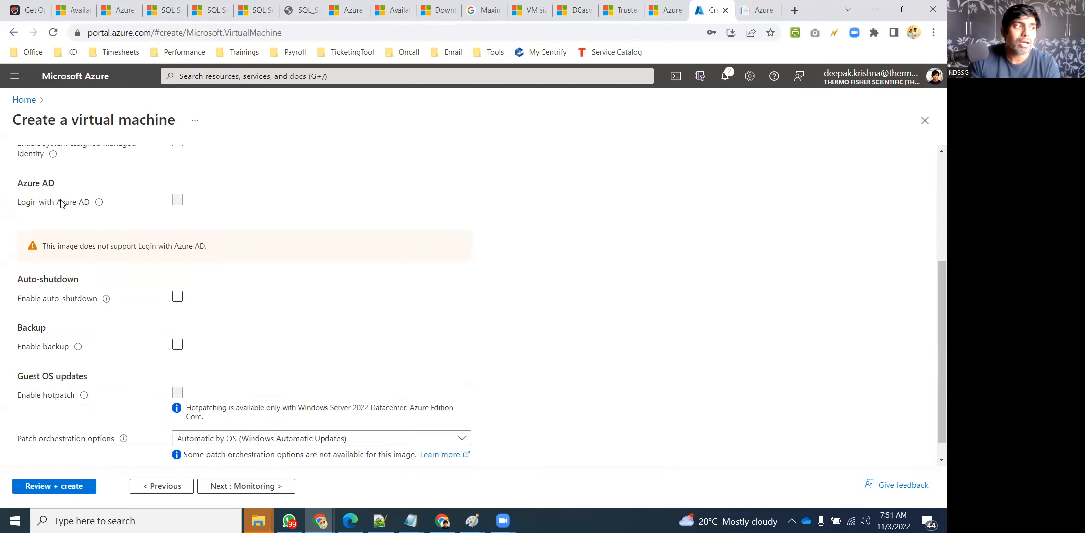
Highlight Azure AD in the form and the Active Directory topic in the notes, then hide Notepad
drag(57, 203, 90, 203)
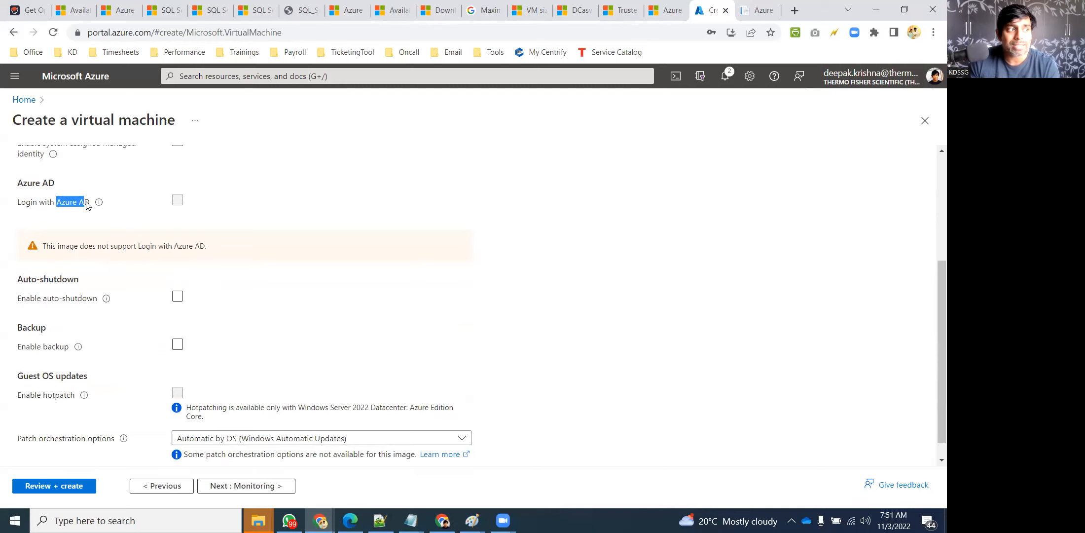
click(412, 520)
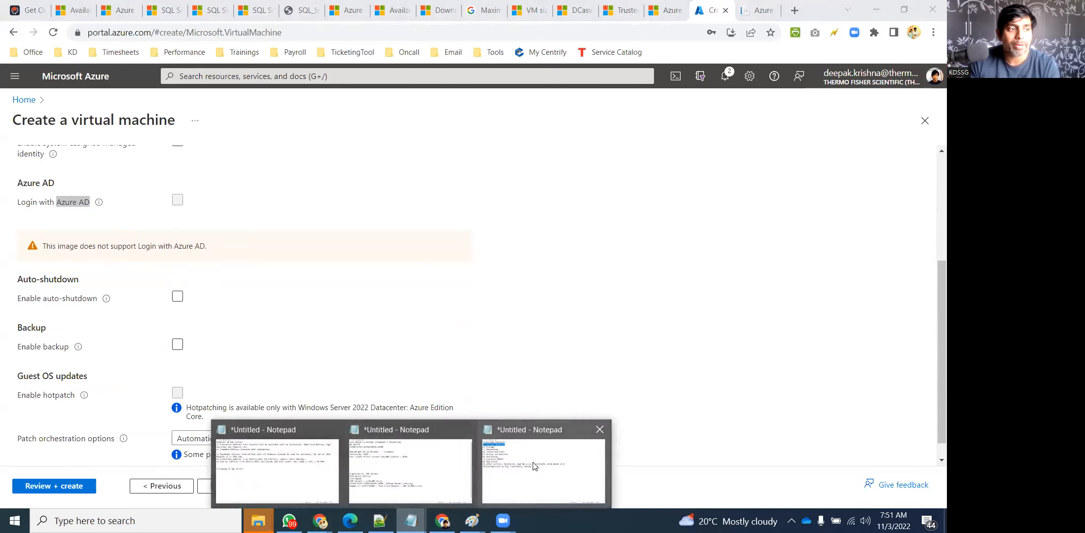
click(537, 467)
drag(178, 112, 4, 112)
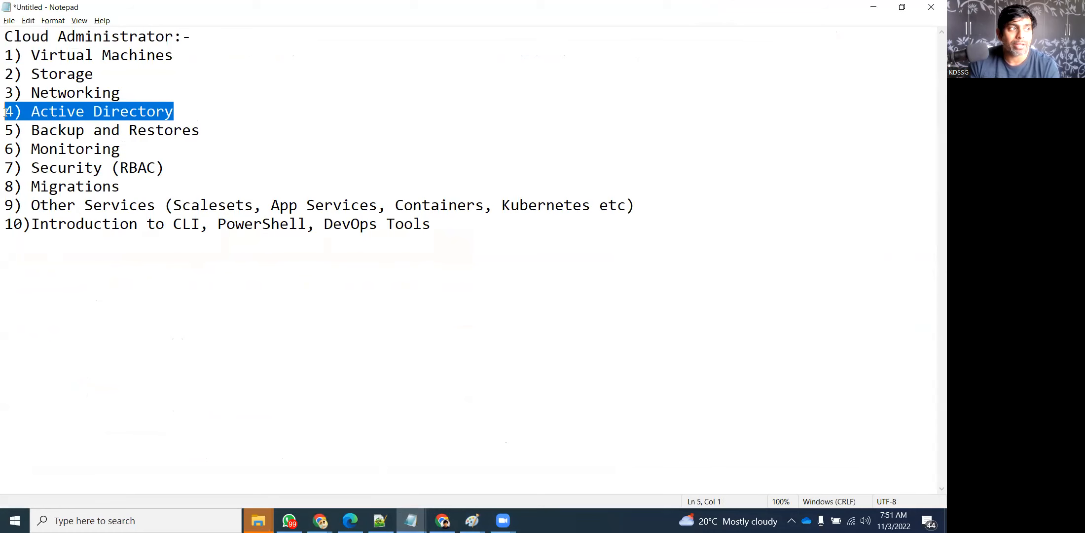
click(873, 7)
scroll(296, 276, down, 1)
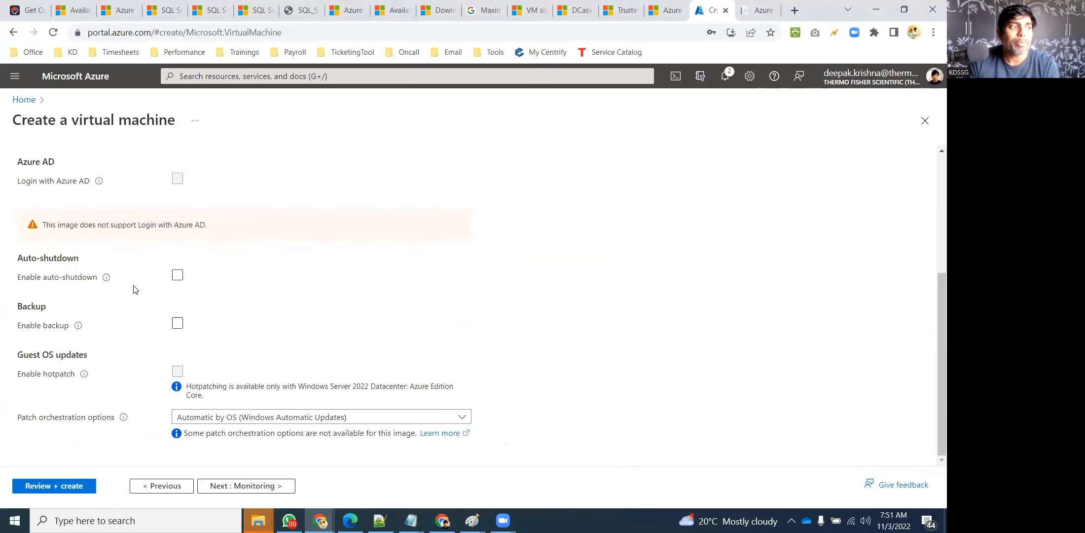
click(178, 274)
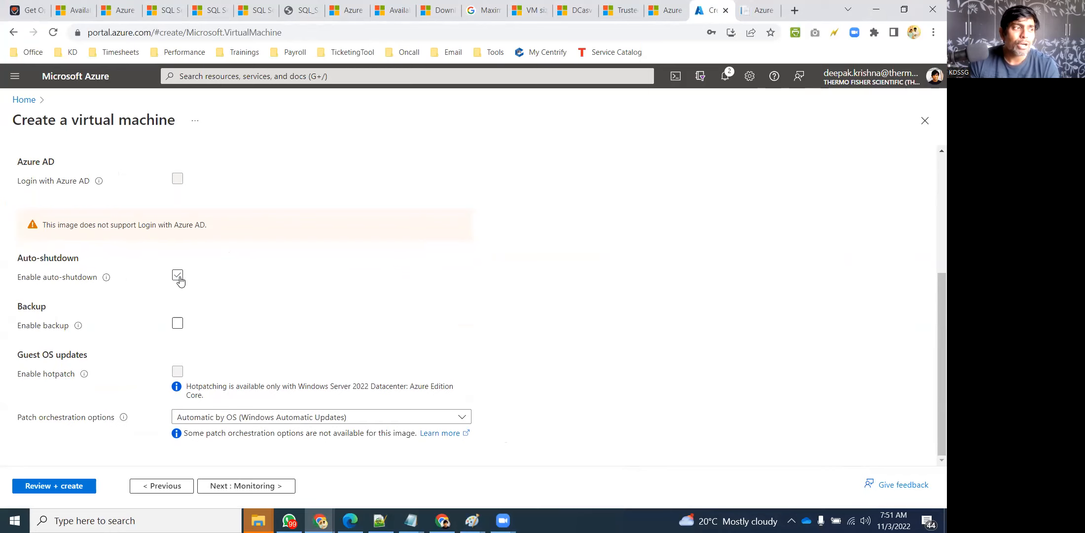
click(177, 275)
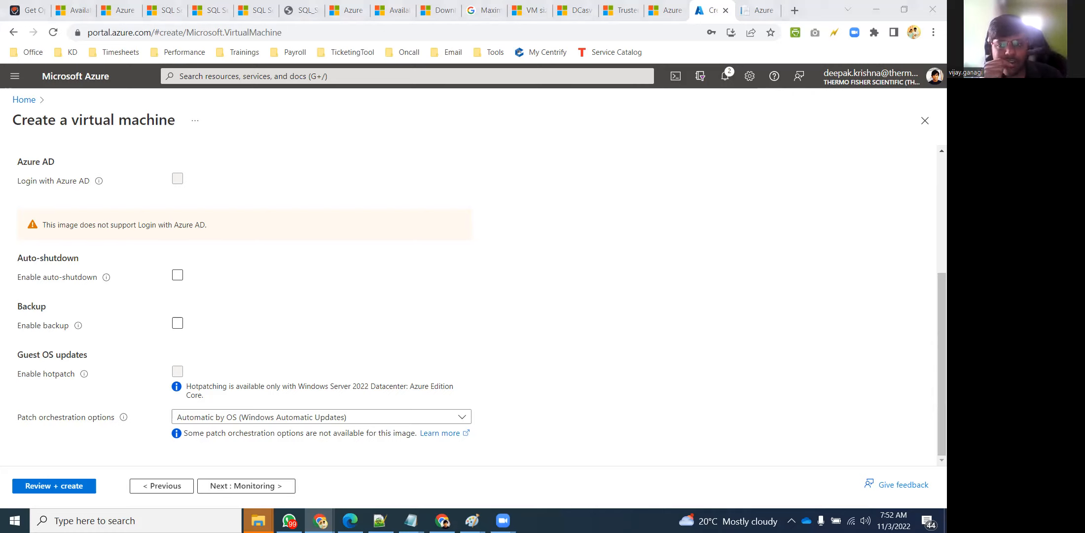
Try enabling auto-shutdown, inspect its daily shutdown time, then turn auto-shutdown off
click(178, 275)
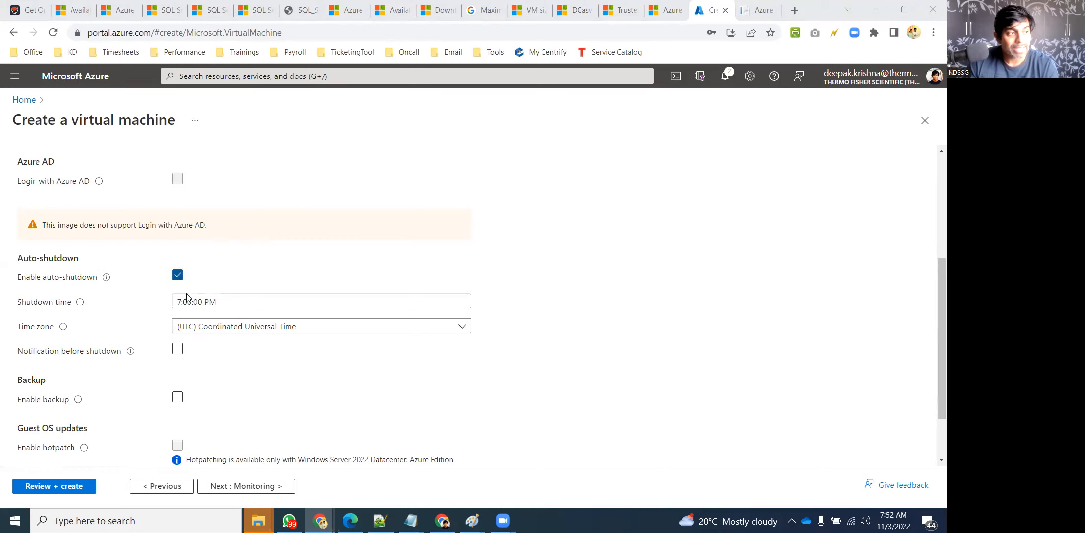
click(358, 302)
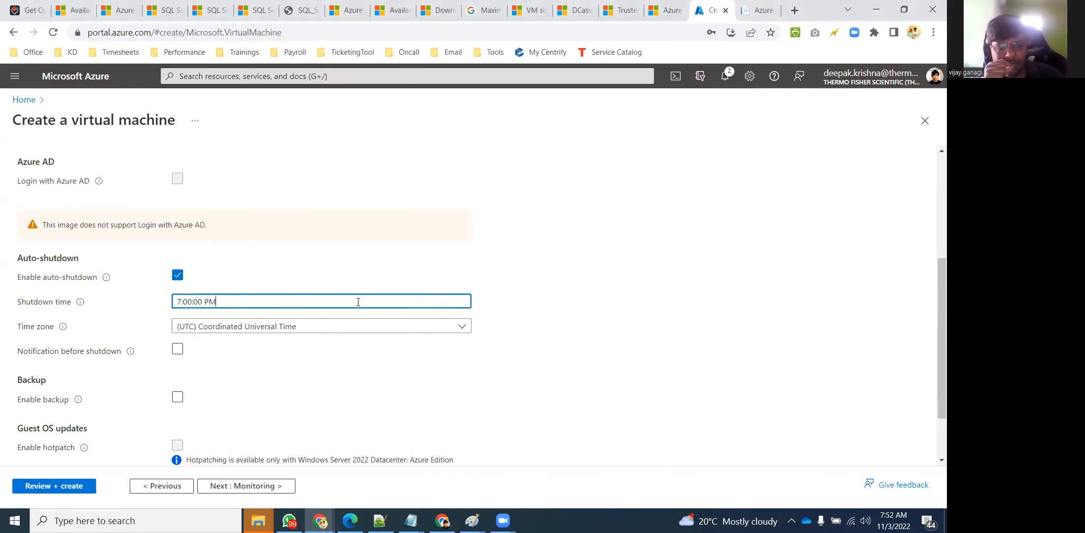
click(651, 302)
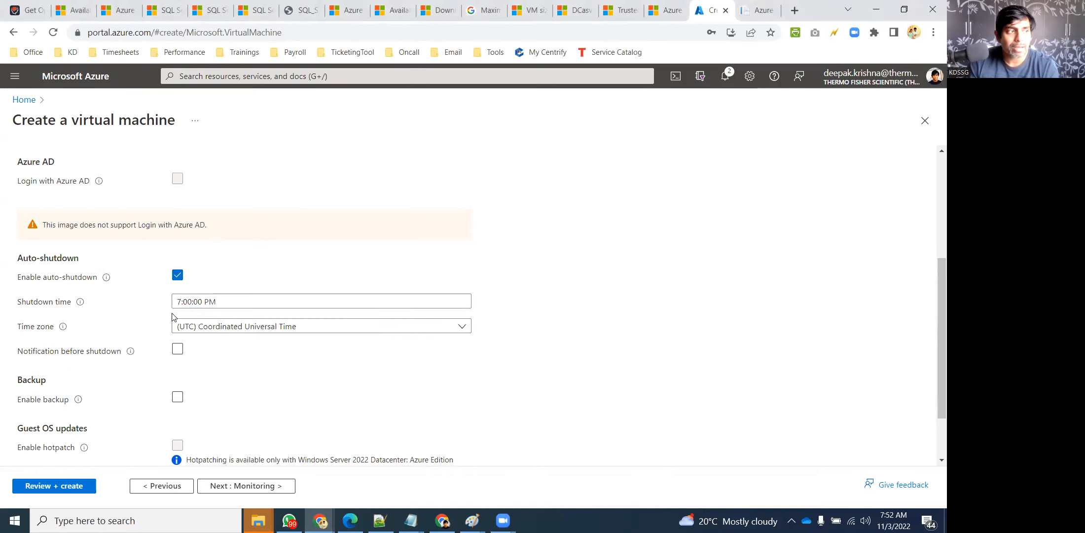
click(240, 299)
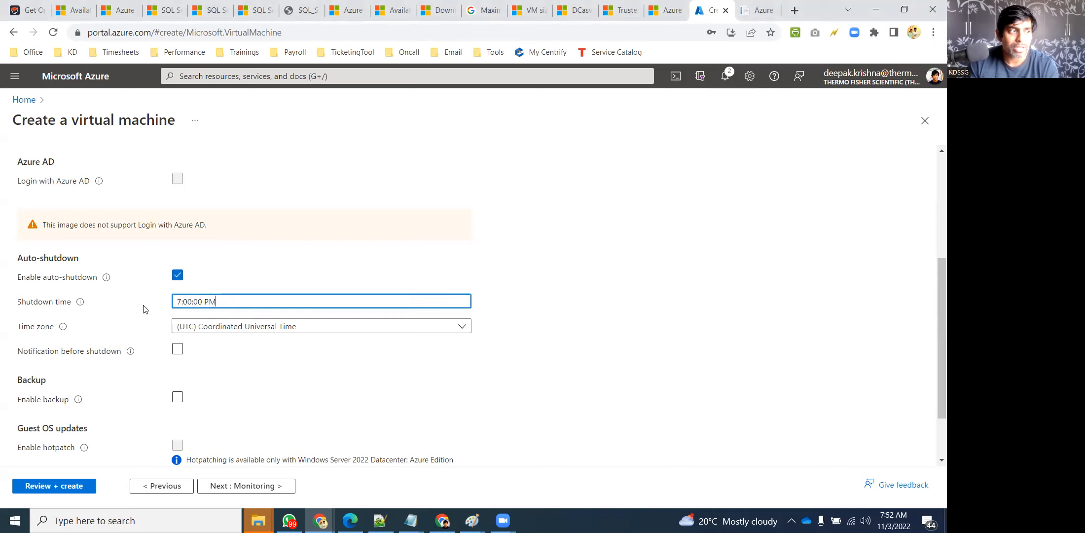
click(188, 302)
mouse_move(82, 307)
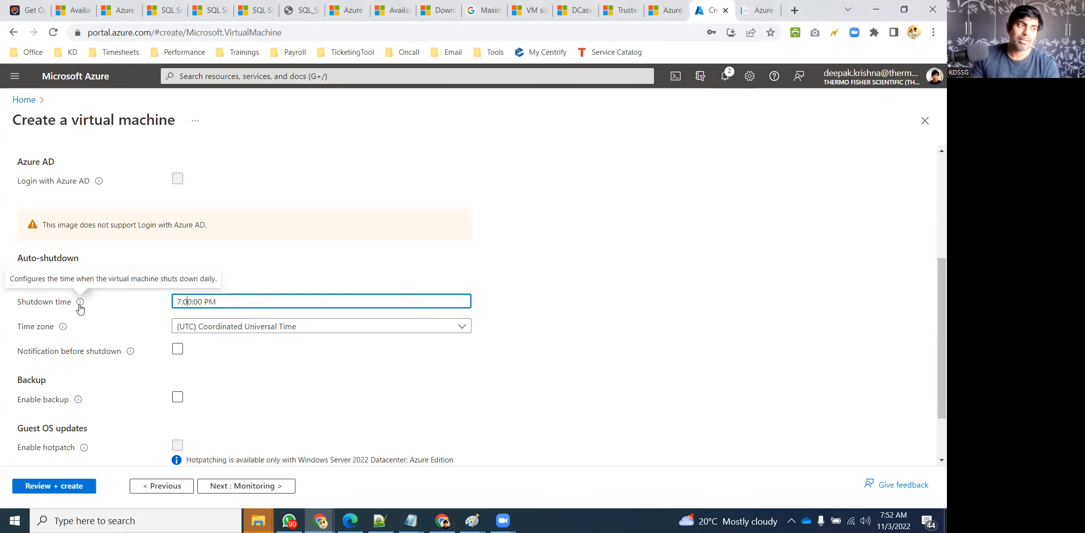
click(668, 301)
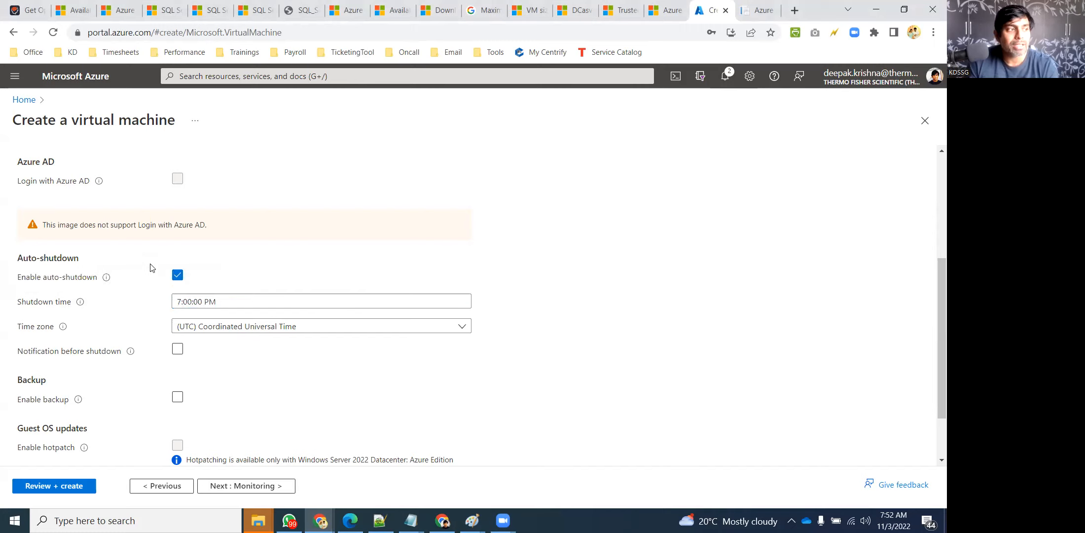
click(177, 276)
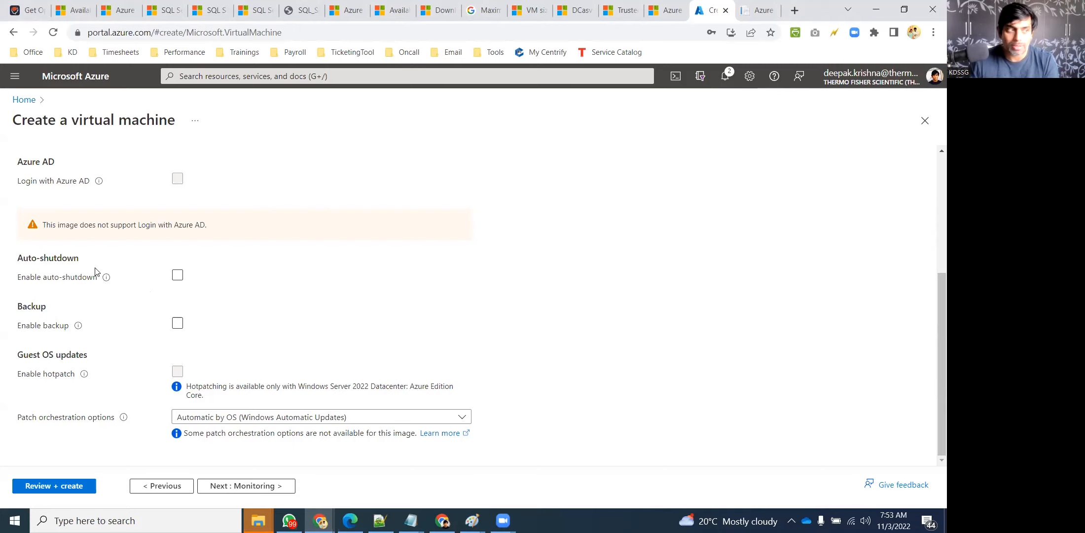
Briefly enable backup, highlight Backup in the notes topic list, then disable backup again
click(178, 323)
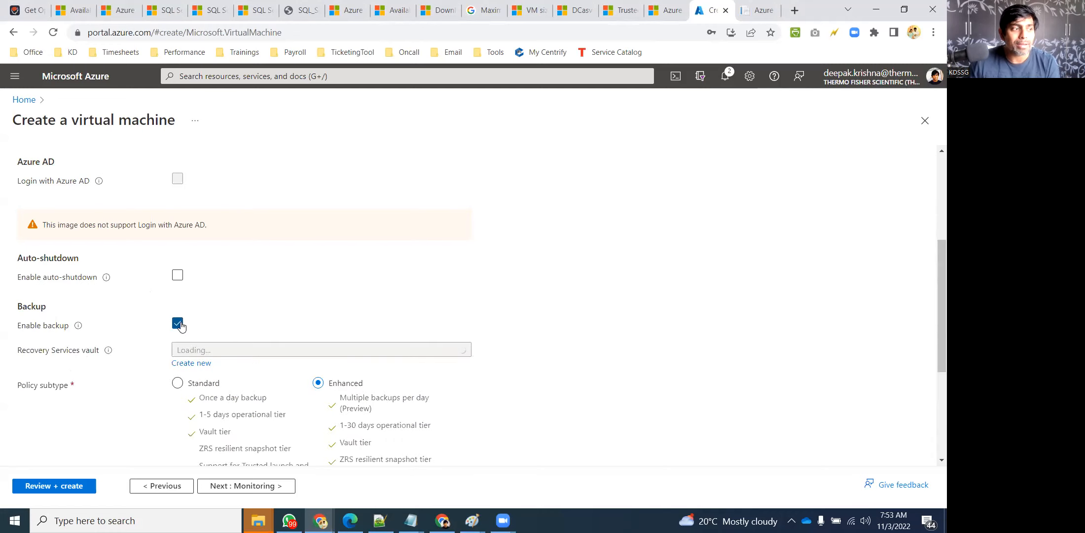
scroll(345, 316, down, 2)
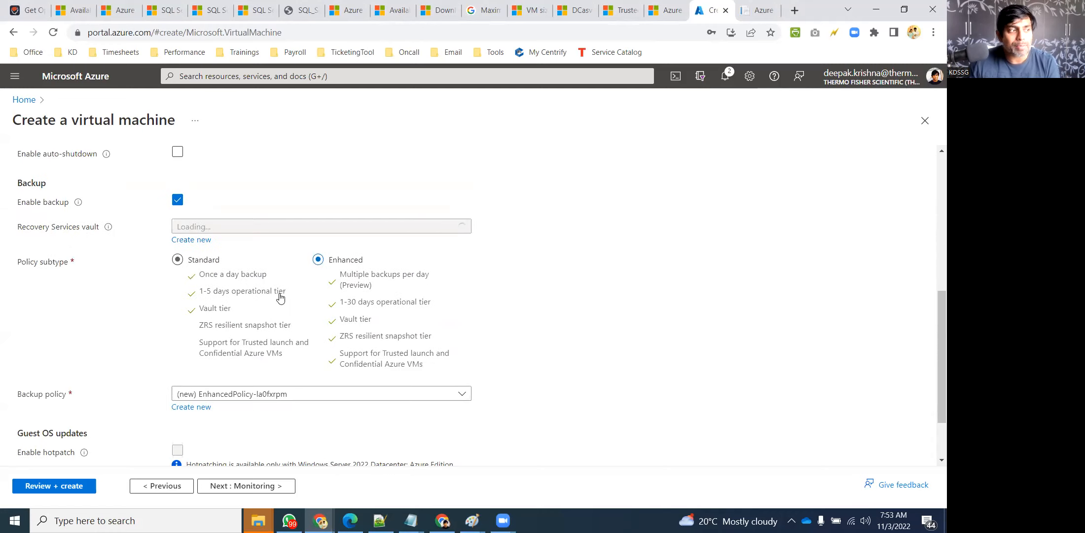
click(411, 520)
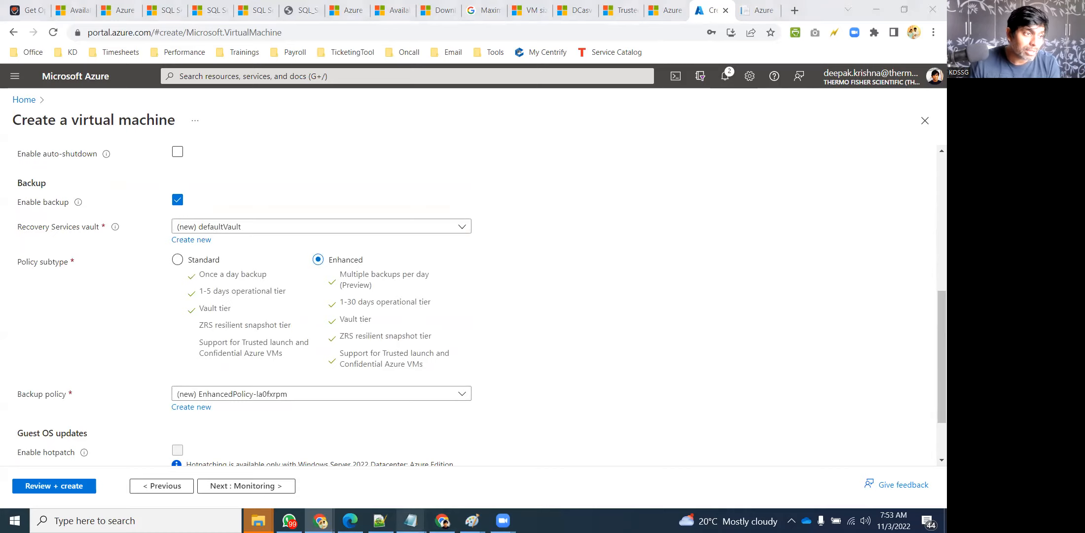
click(167, 168)
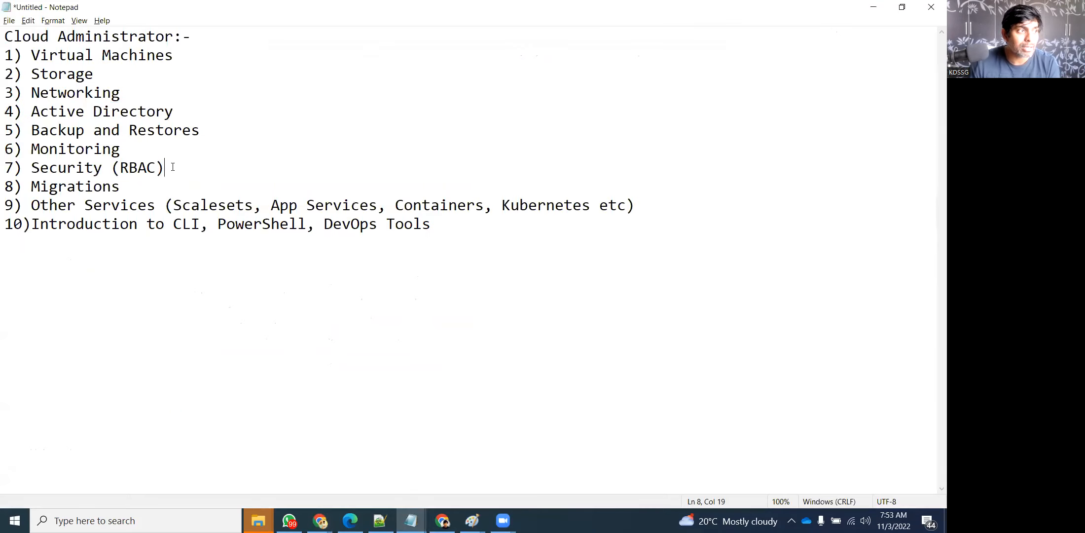
double_click(39, 130)
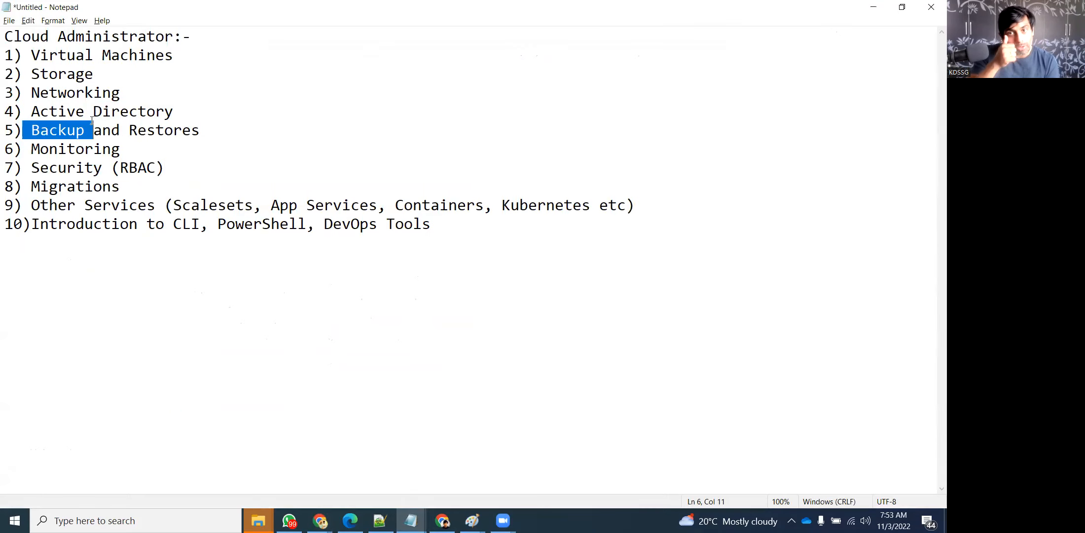
click(874, 7)
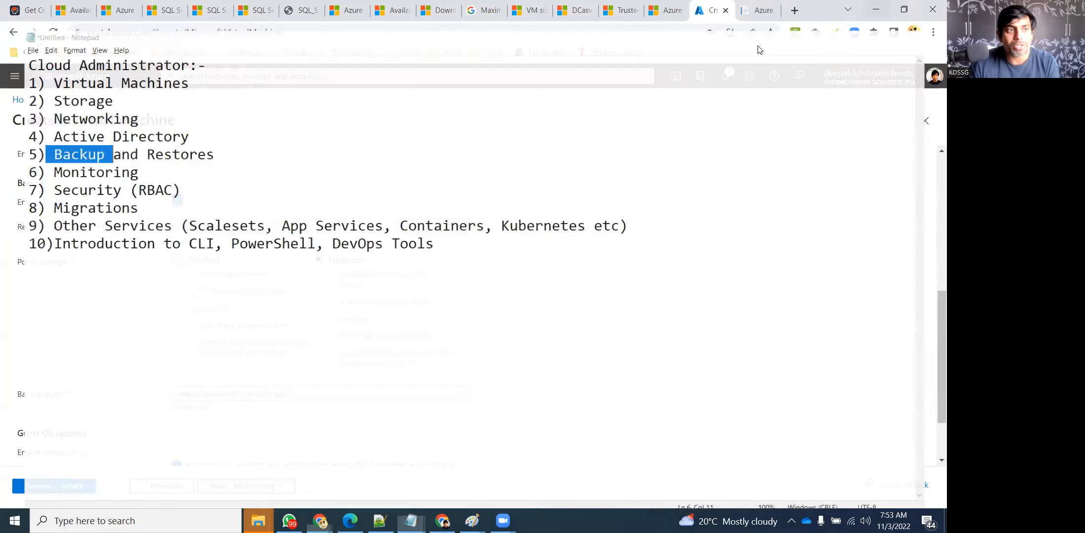
click(177, 200)
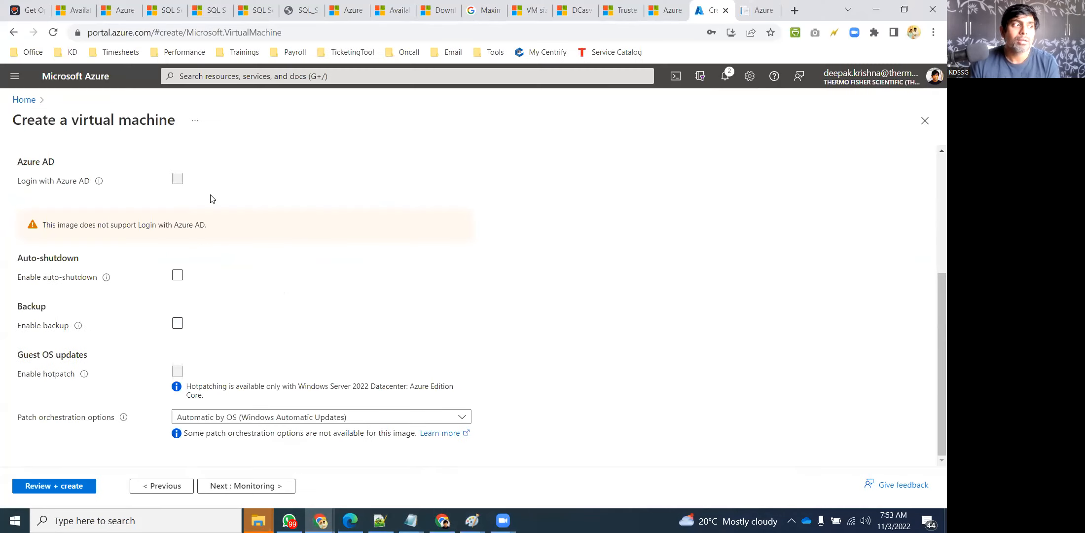
click(177, 324)
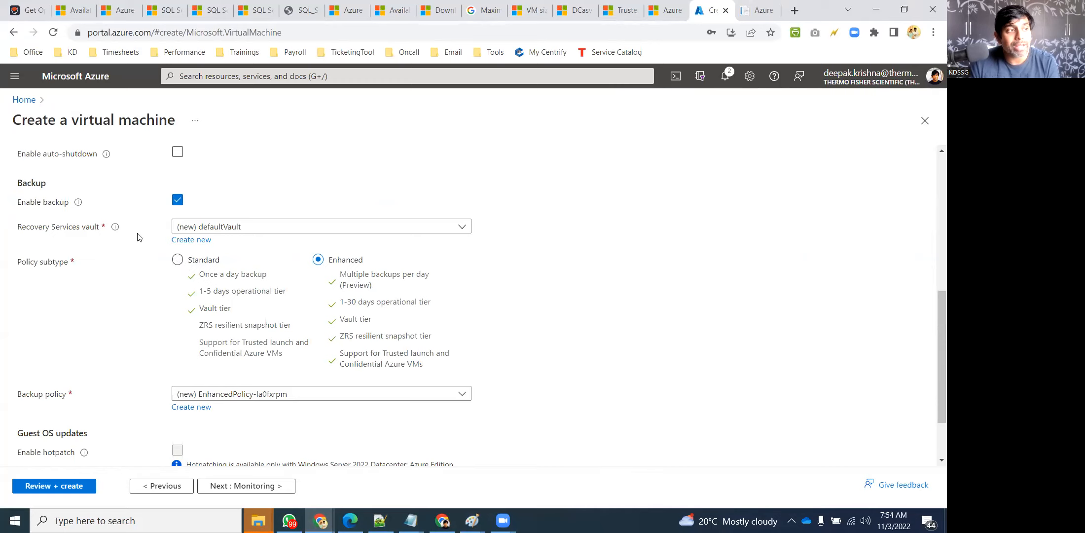
mouse_move(114, 234)
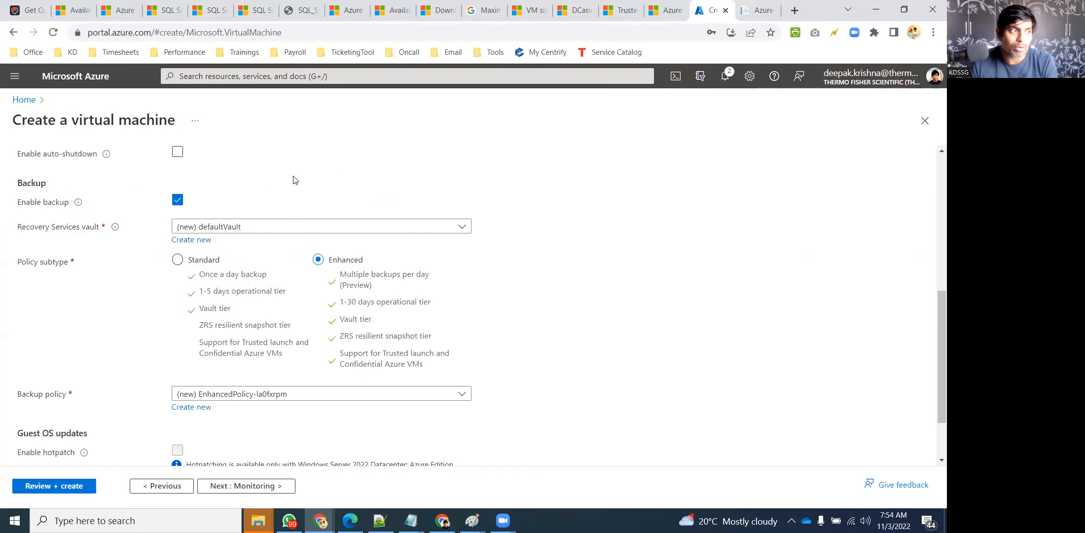
click(178, 200)
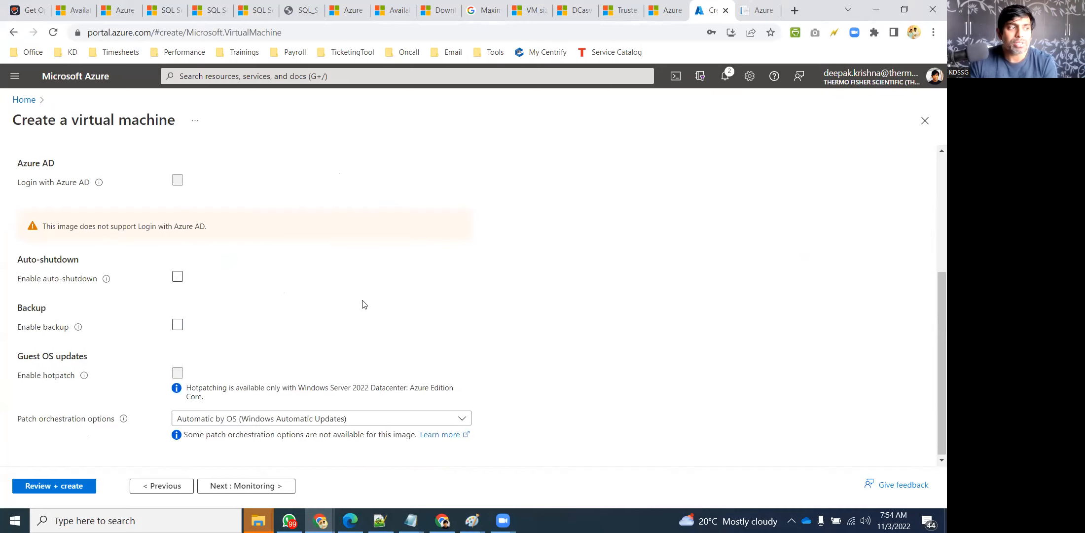
Set Patch orchestration options to Manual updates
click(237, 418)
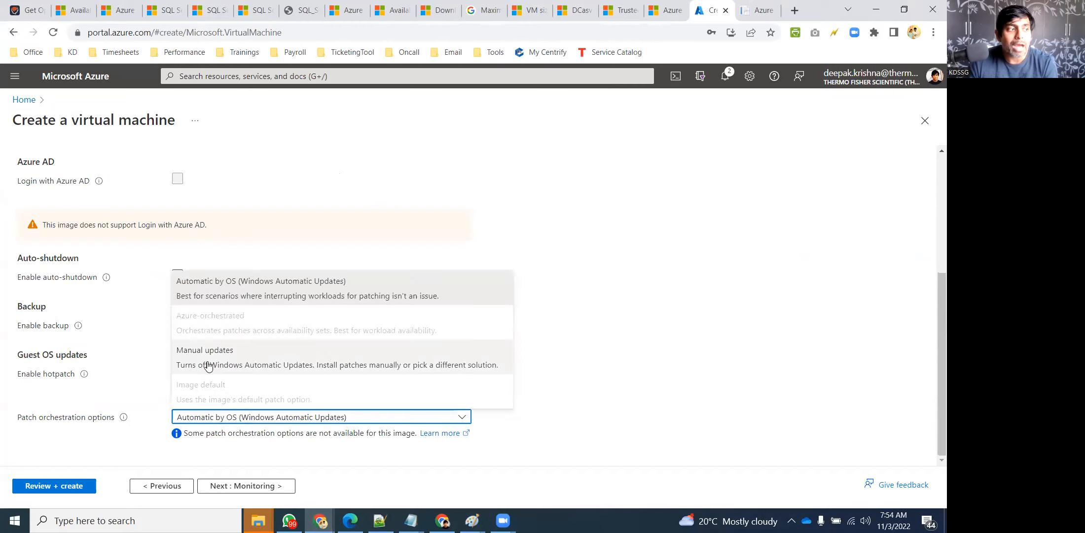
click(246, 359)
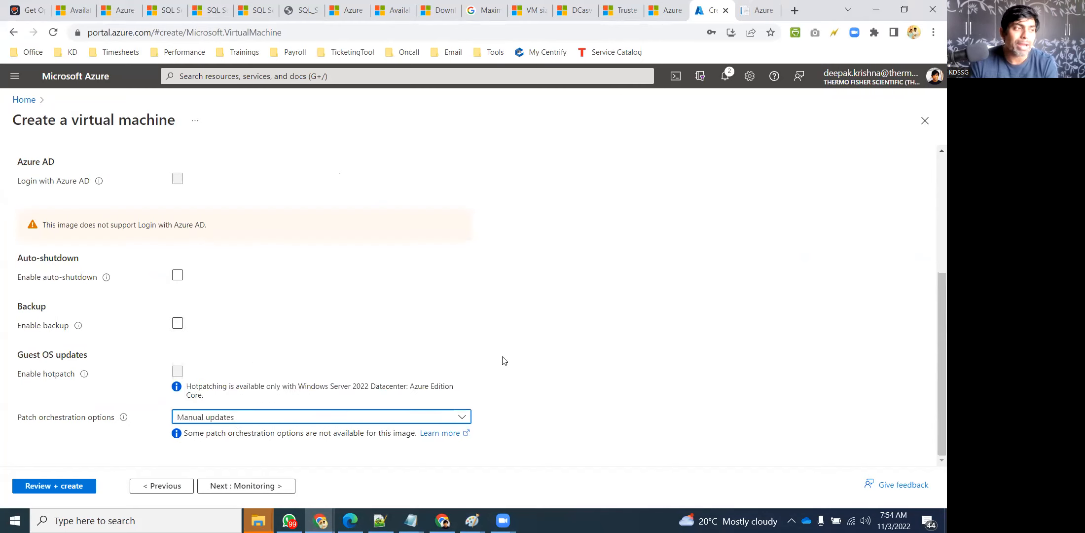
scroll(266, 345, up, 4)
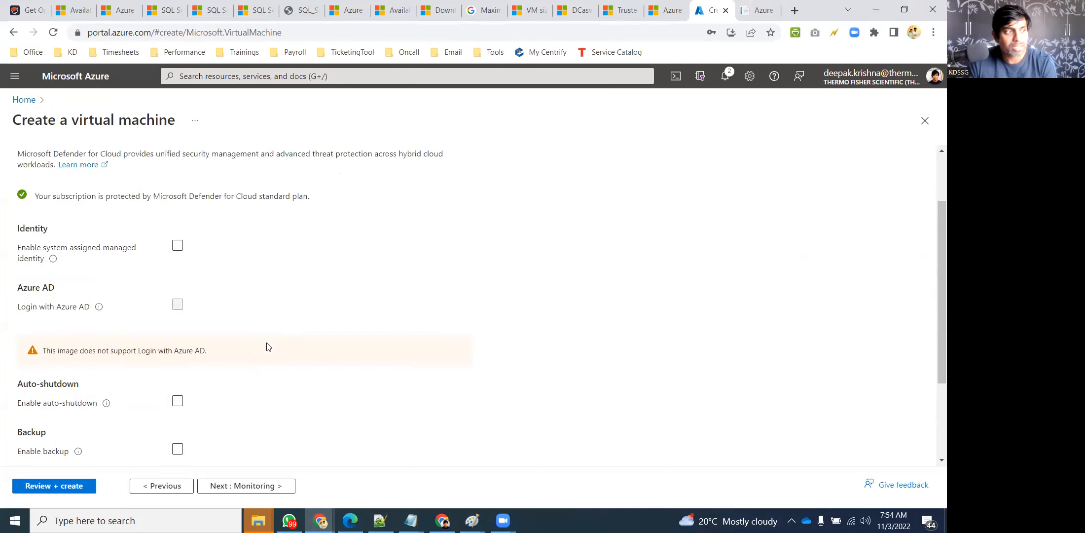
scroll(265, 308, down, 4)
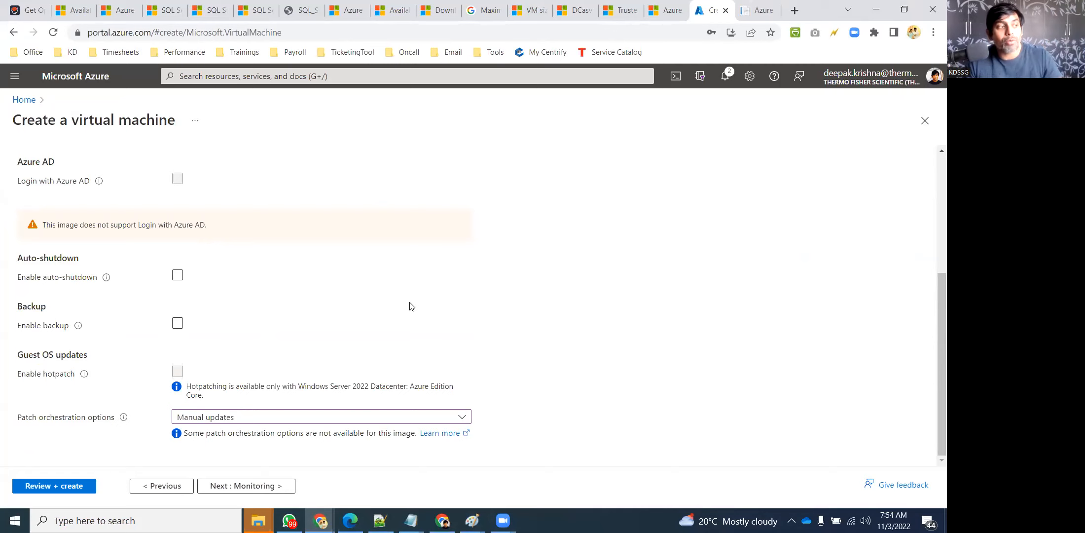
scroll(407, 307, up, 2)
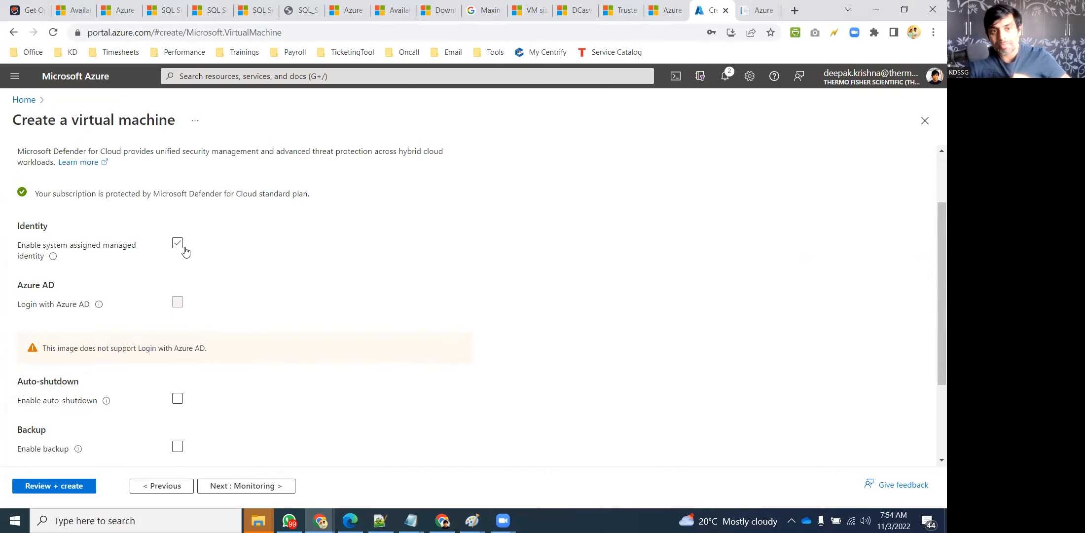
scroll(267, 294, down, 2)
Toggle system-assigned managed identity and auto-shutdown on and off, keeping Manual updates patching
click(270, 278)
click(271, 274)
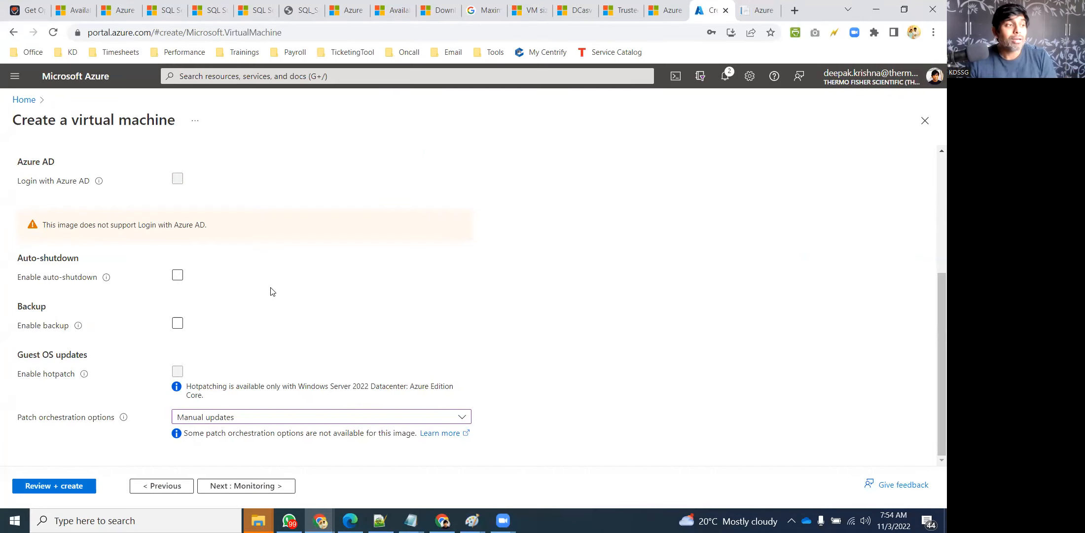
click(221, 285)
click(221, 285)
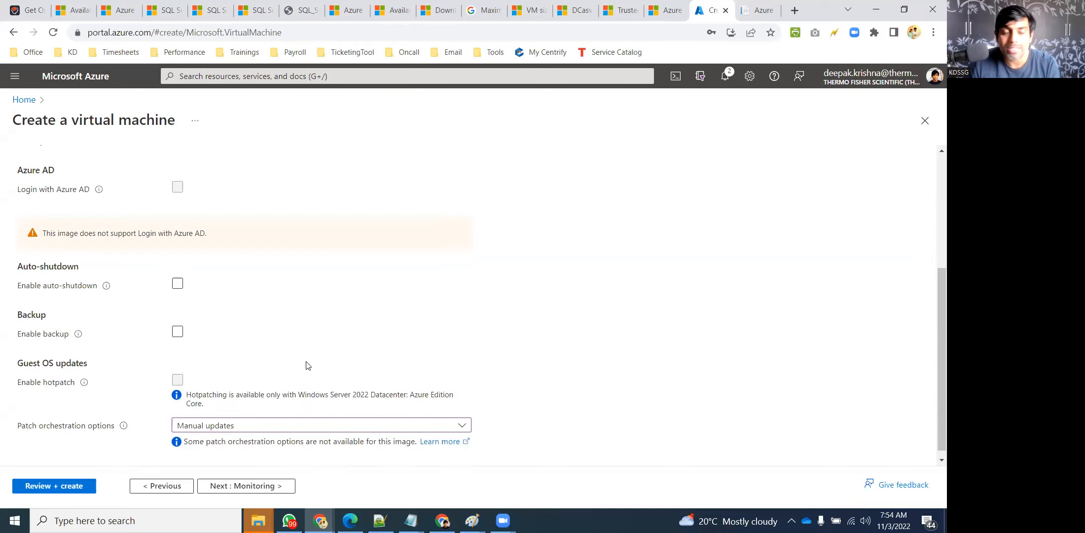
scroll(306, 362, up, 4)
scroll(231, 322, down, 4)
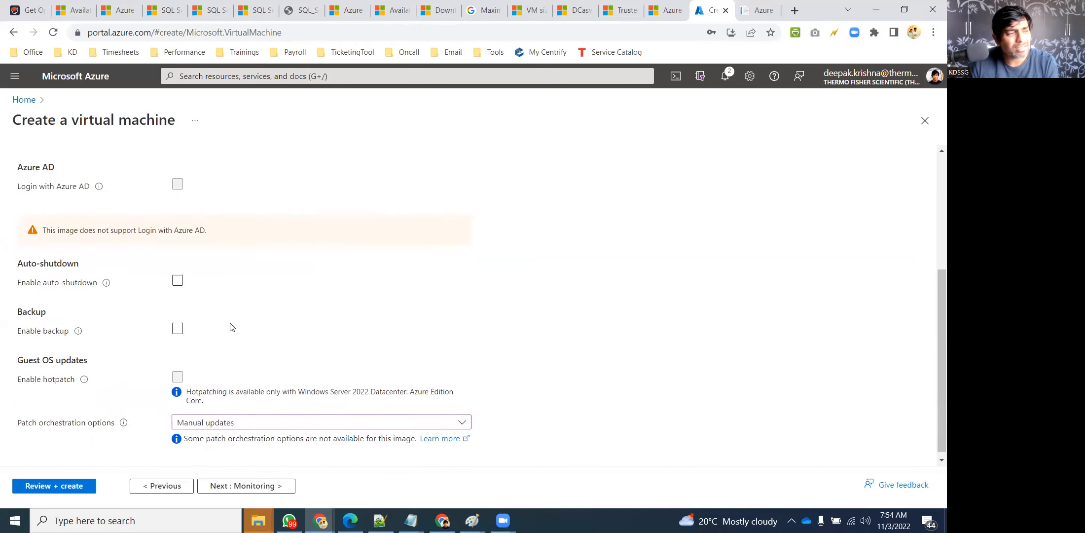
click(223, 417)
click(263, 356)
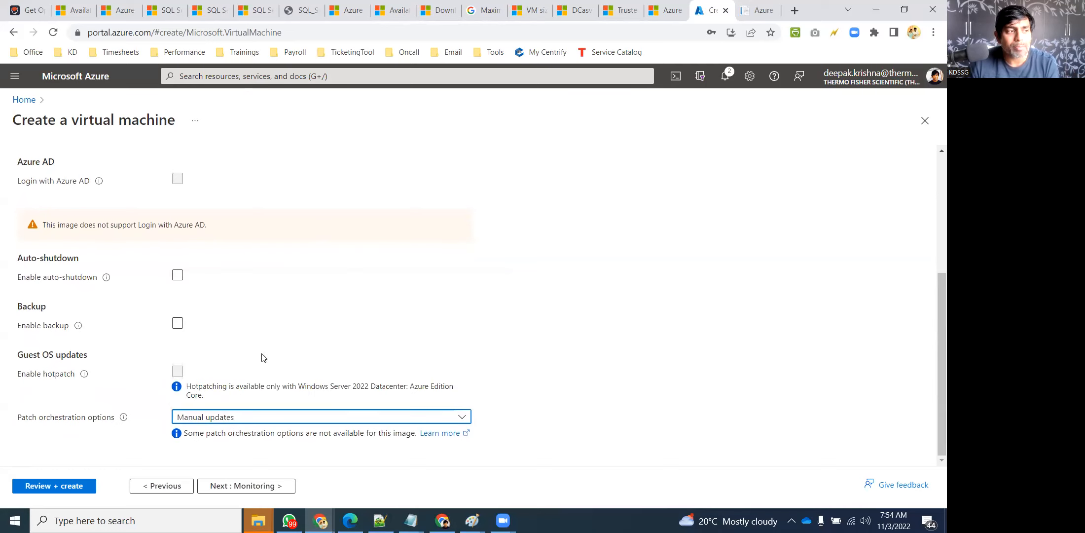
scroll(375, 348, up, 5)
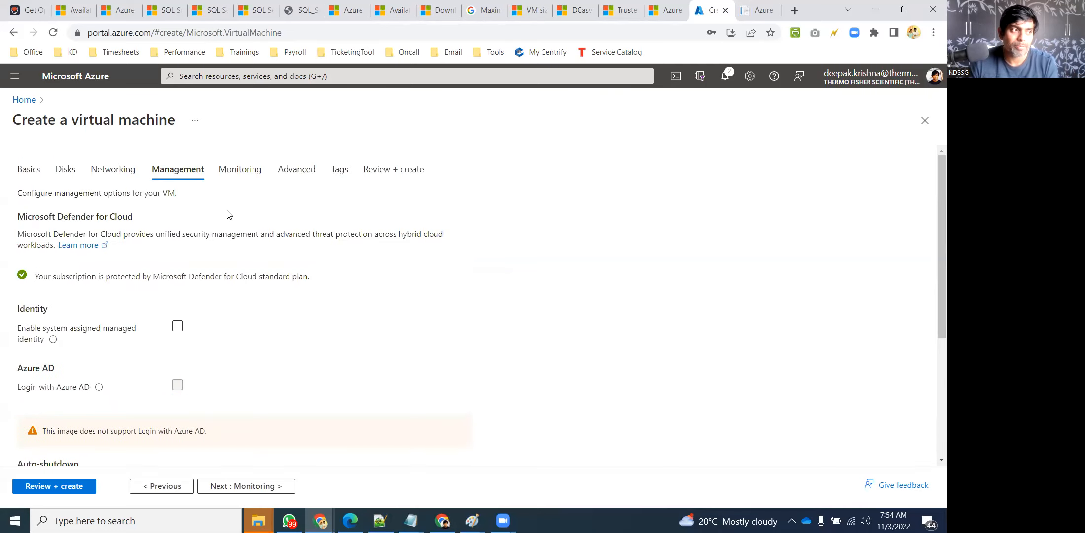
On the Monitoring settings, disable boot diagnostics and tick Enable recommended alert rules
click(240, 170)
click(193, 319)
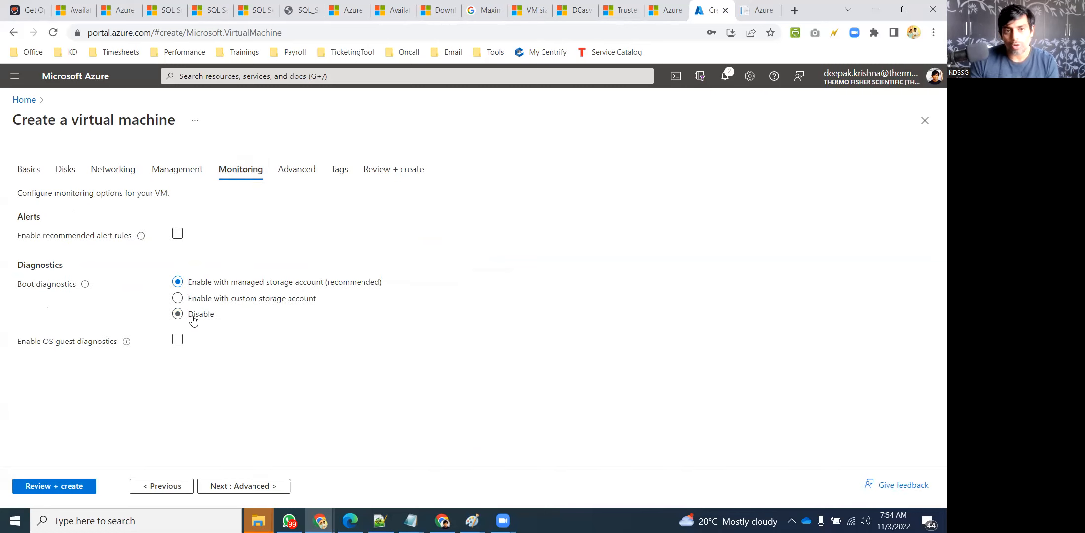
click(178, 234)
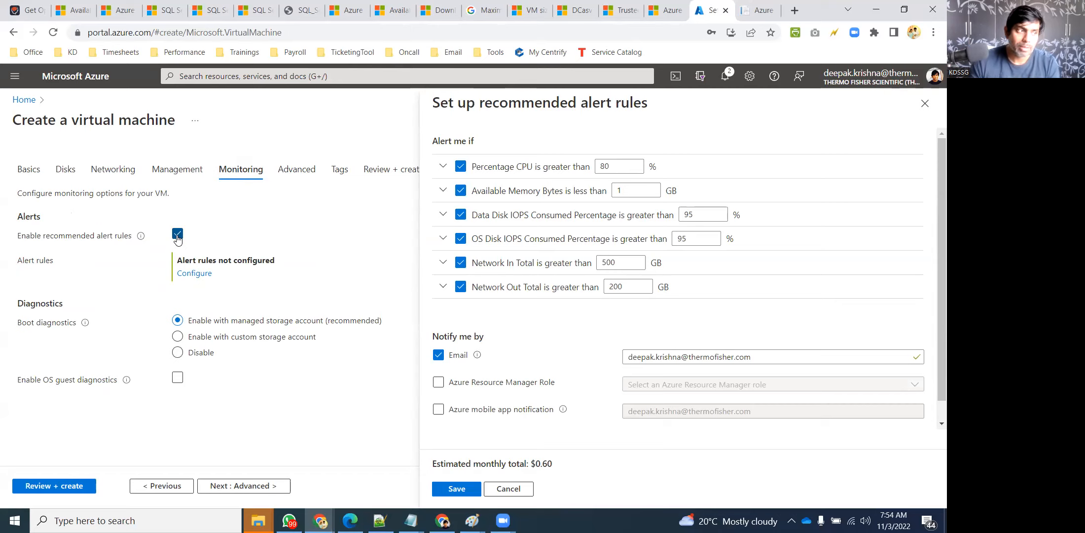
Untick recommended alert rules and close their setup panel without saving
click(178, 235)
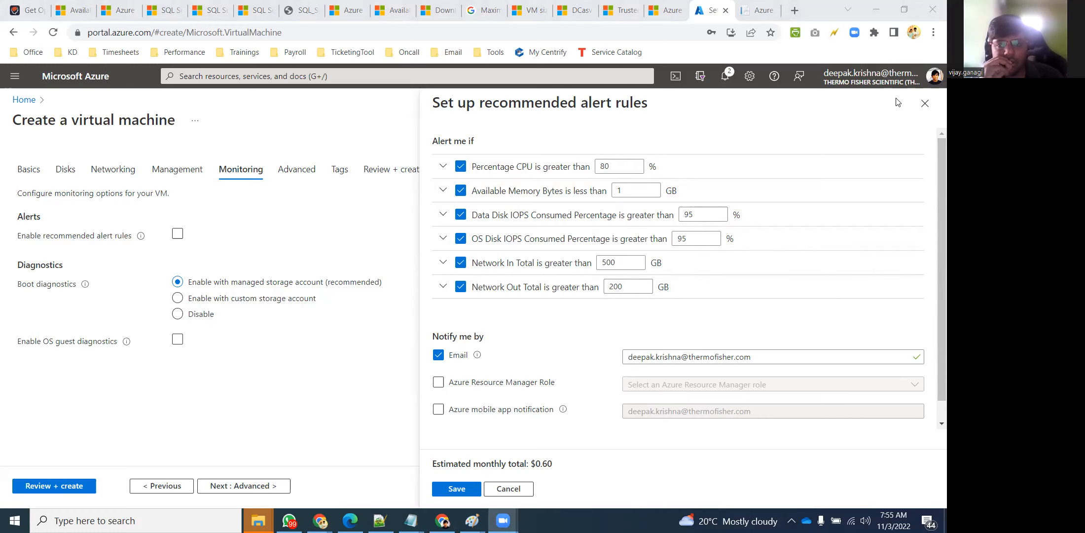
click(925, 104)
click(177, 234)
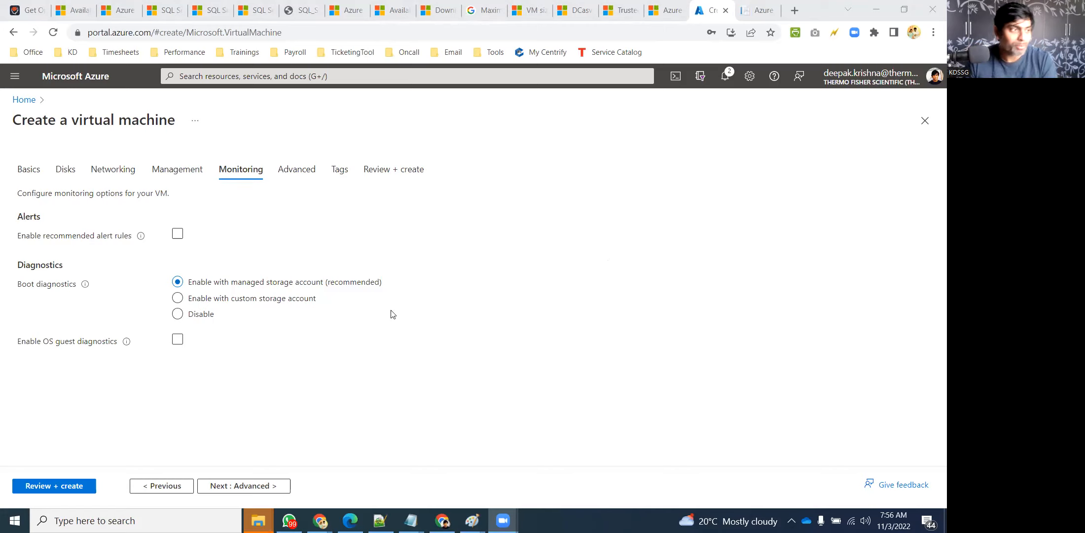
Tick Enable recommended alert rules, then untick it again
click(219, 231)
click(224, 238)
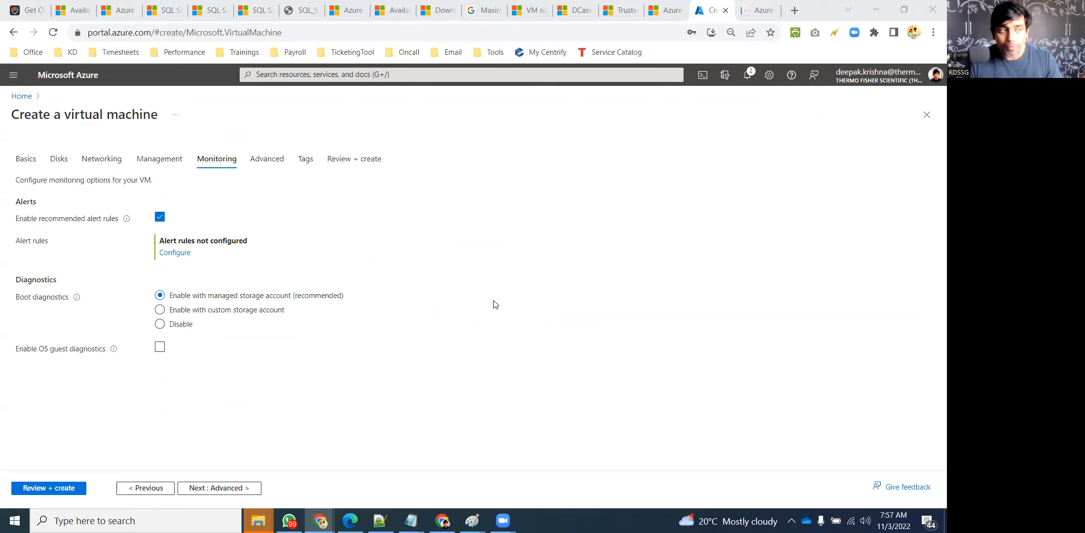
Untick recommended alert rules and select Disable for boot diagnostics
click(160, 223)
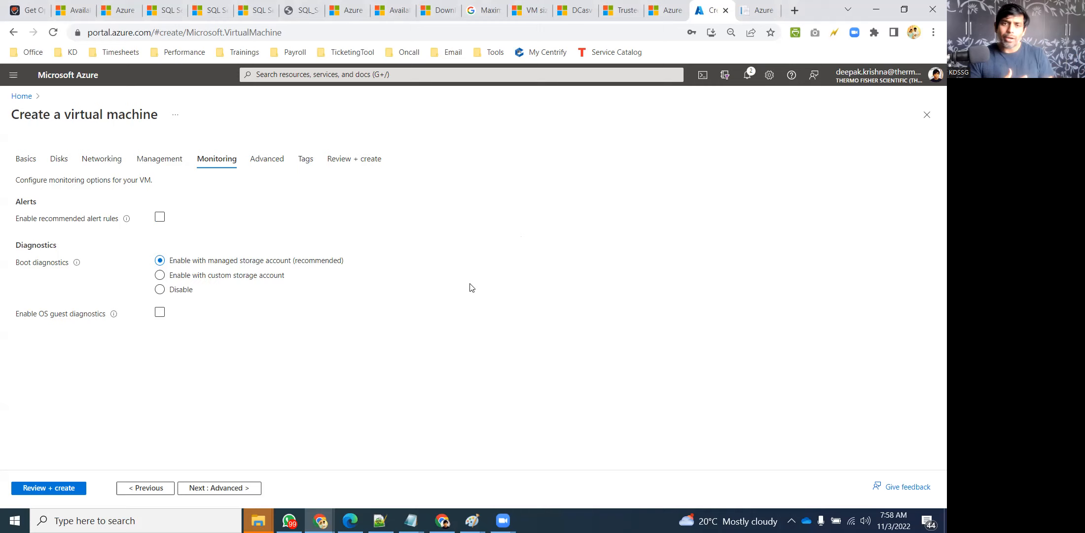
click(180, 292)
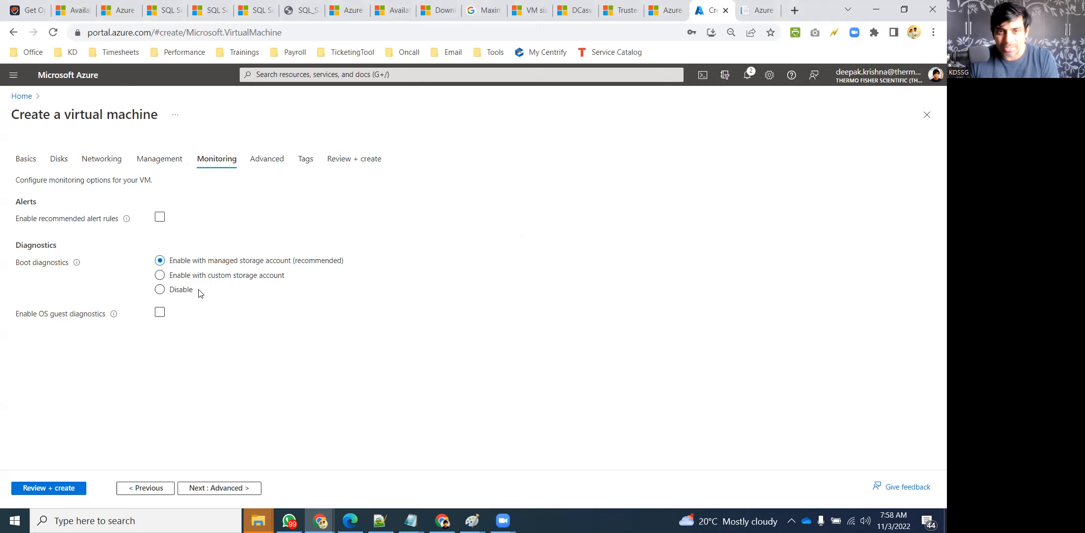
Confirm boot diagnostics is disabled, then go to the Advanced settings for extensions and custom data
click(180, 292)
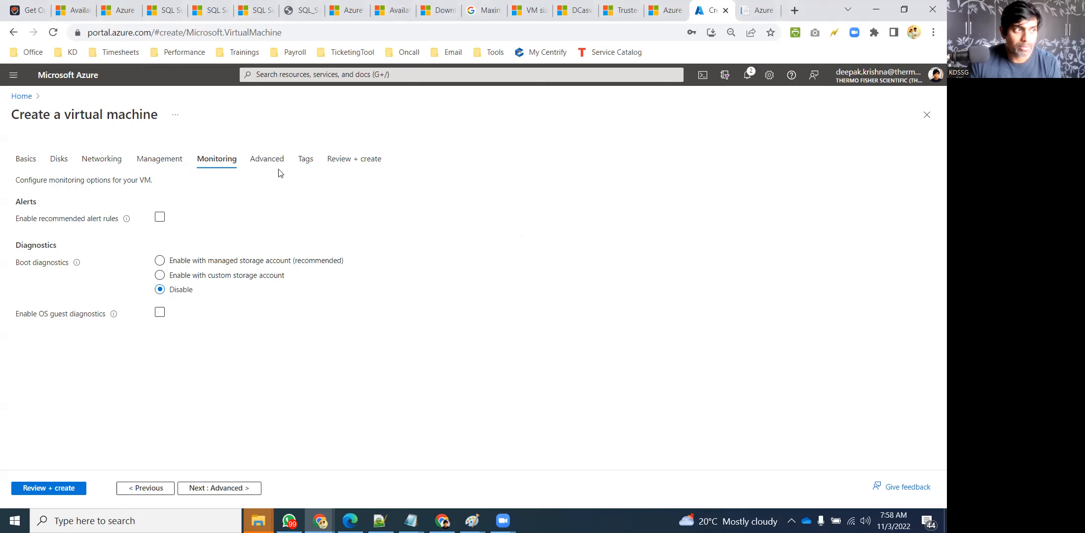
click(260, 157)
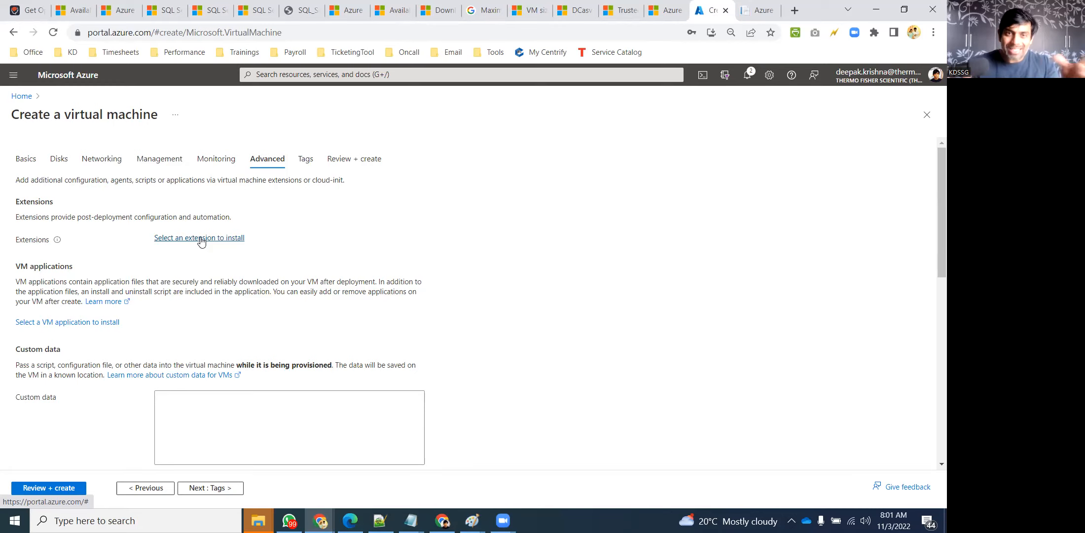
Open the Install an Extension gallery from the Advanced tab's 'Select an extension to install'
click(201, 239)
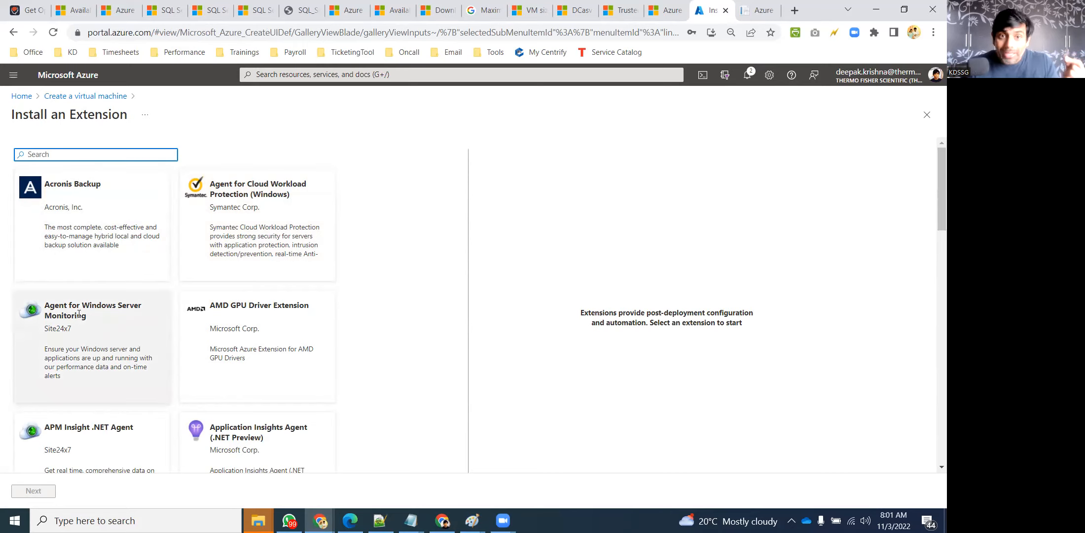
Show the Site24x7 Agent for Windows Server Monitoring details, then open a new Chrome tab
double_click(55, 330)
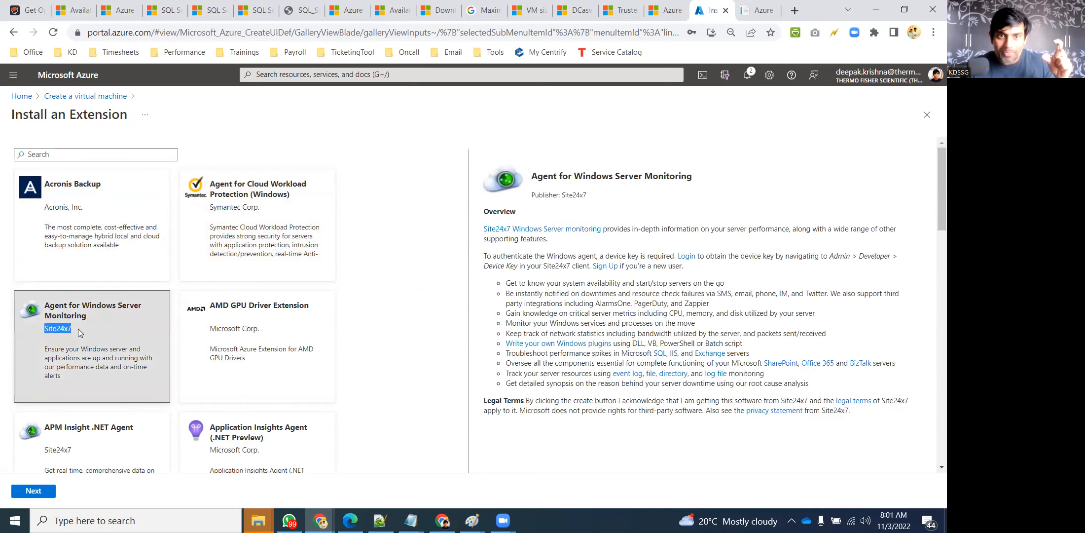
key(ctrl+t)
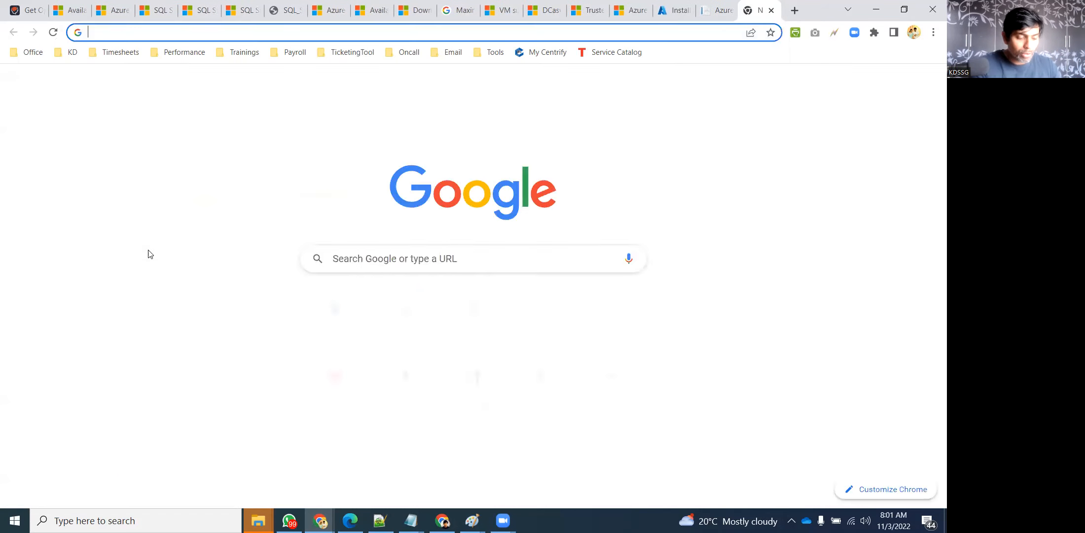
Search Google for Site24x7, open site24x7.com, and switch back to the Azure gallery tab
text(Site)
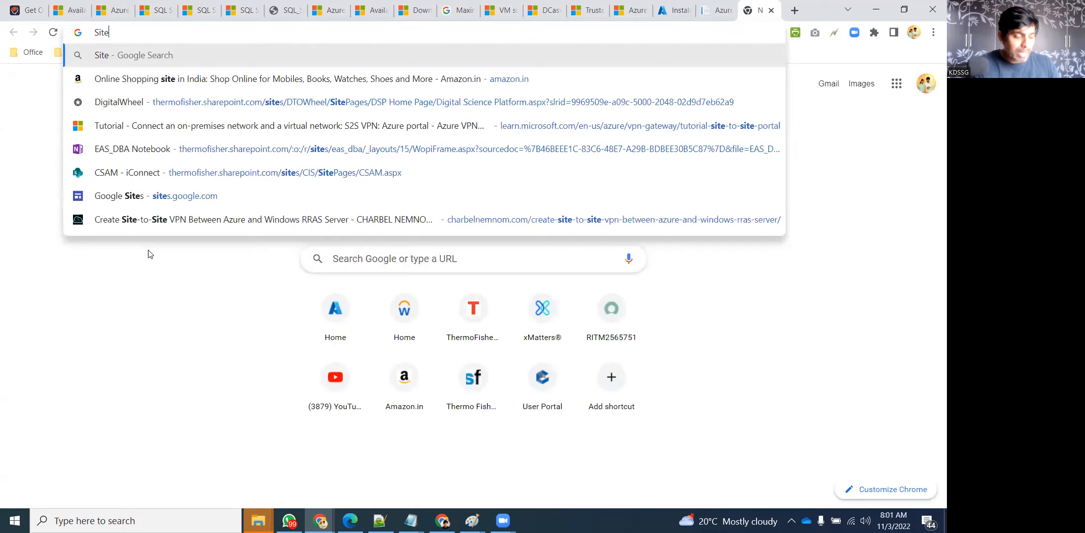
text(245x)
text(7)
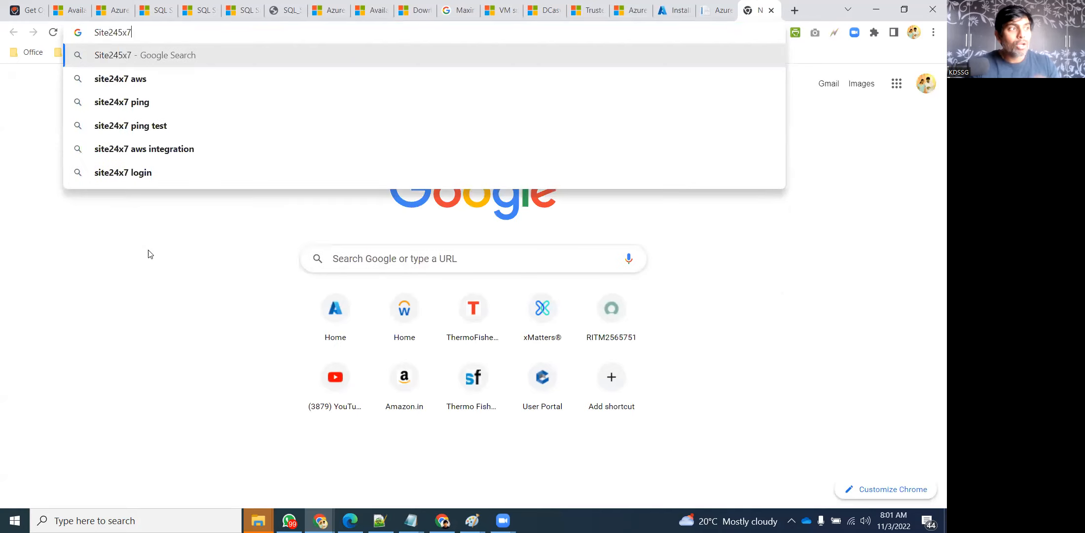
key(Delete)
key(Return)
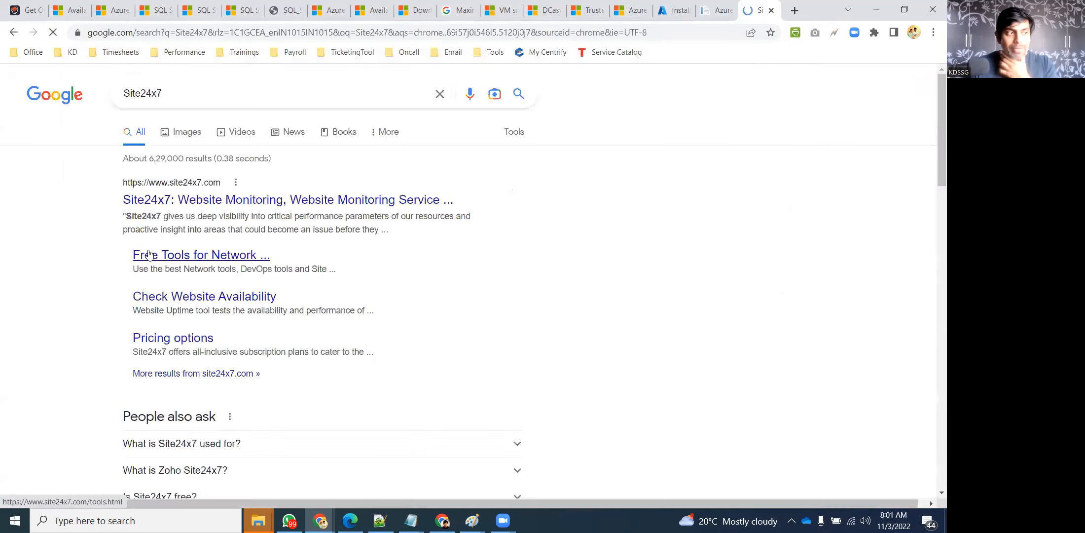
click(267, 202)
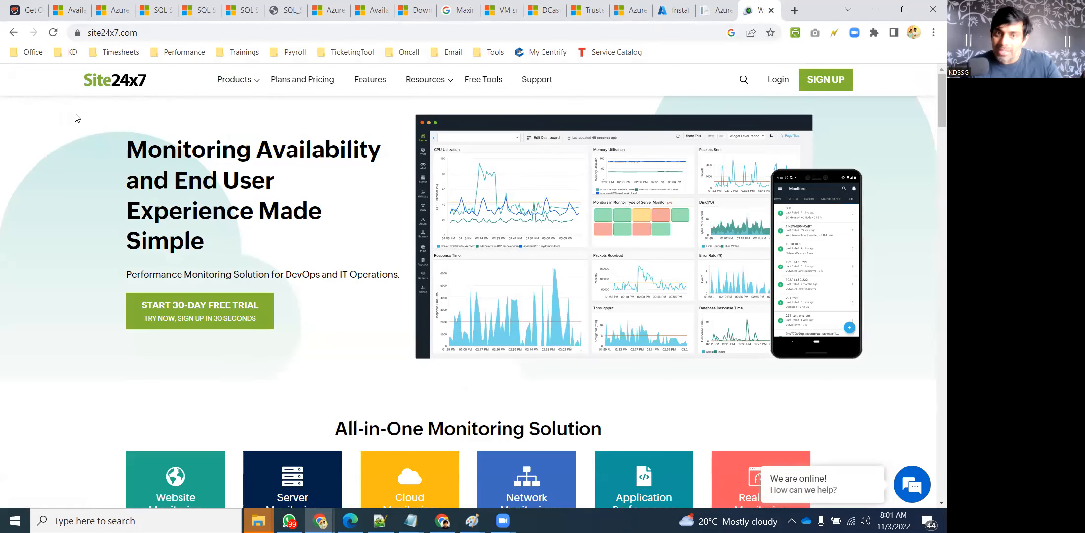
click(672, 10)
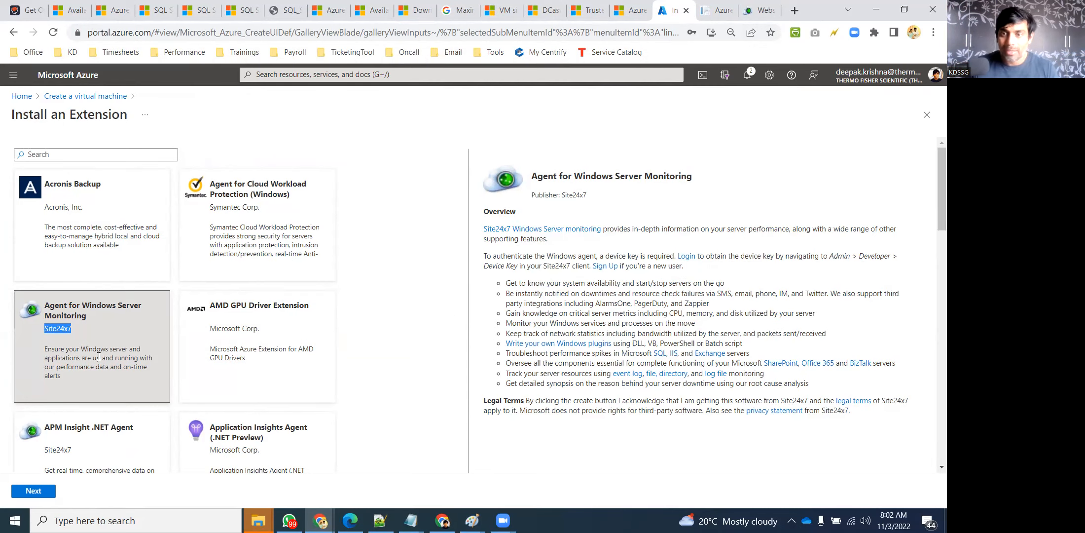
Scroll the extension gallery down to the Datadog Agent card and open a fresh Chrome tab
scroll(53, 377, down, 2)
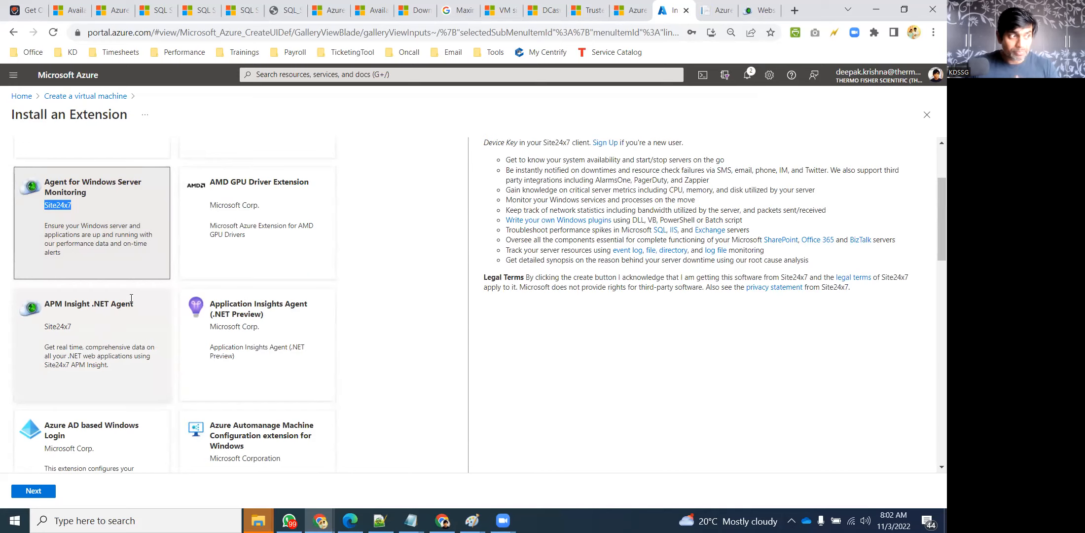
scroll(127, 299, down, 7)
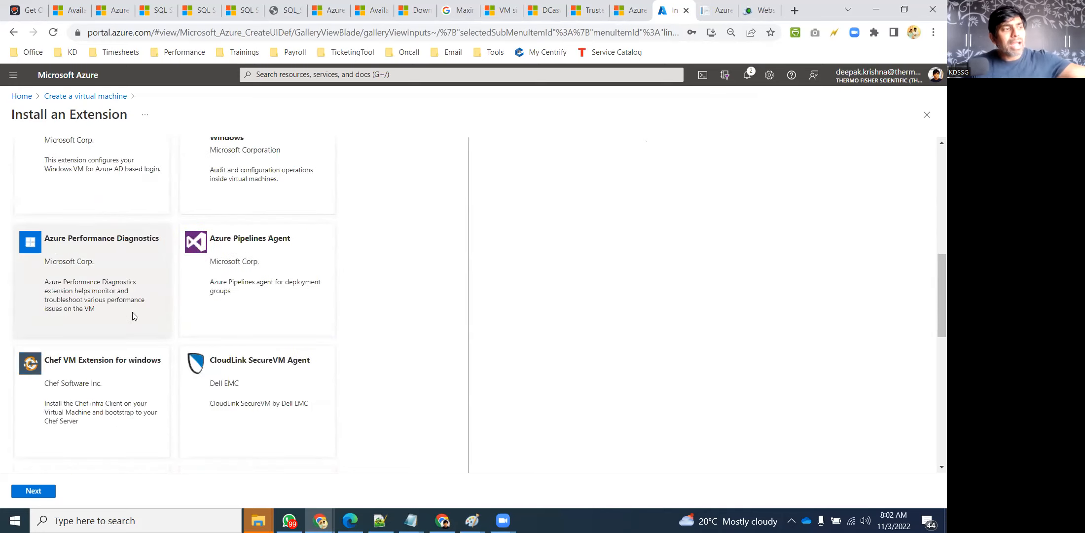
scroll(150, 330, down, 2)
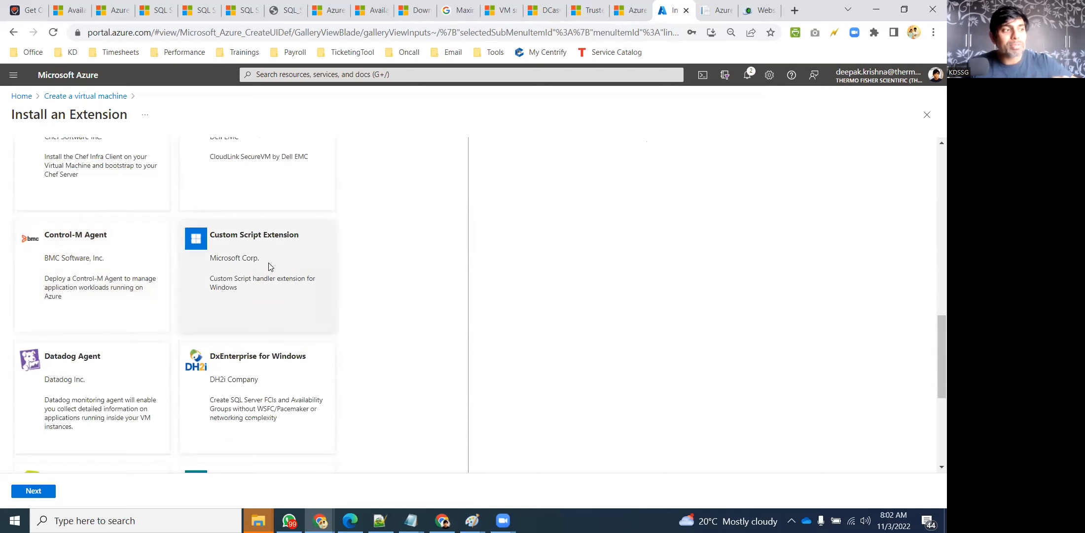
scroll(266, 269, down, 1)
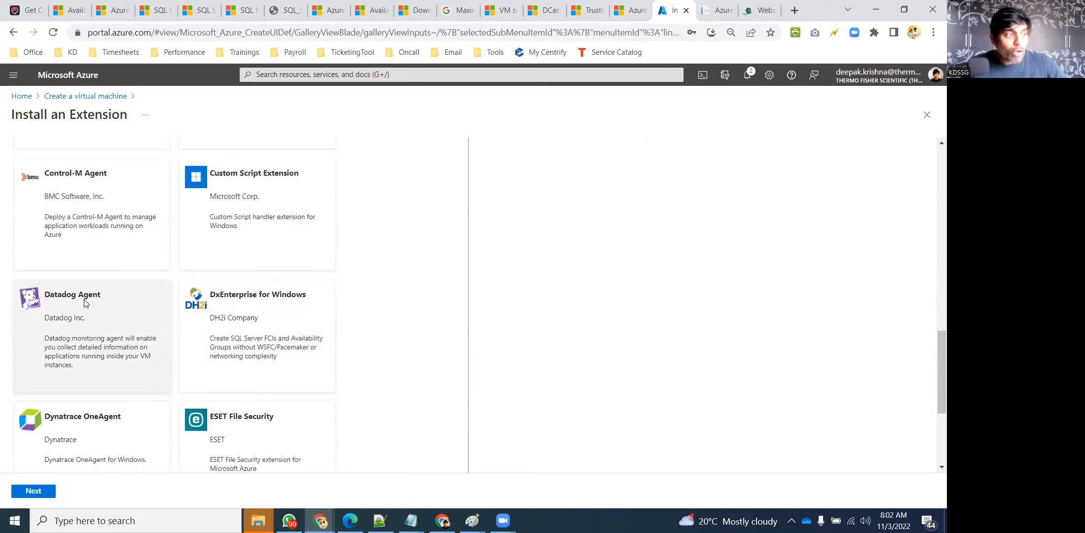
click(800, 11)
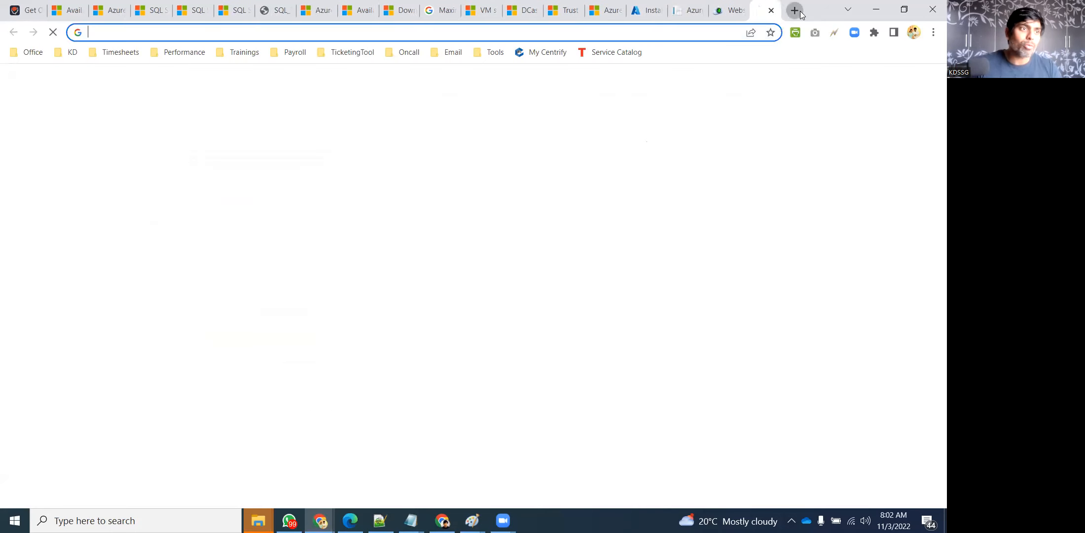
Search Google for 'Datadog' and open the datadoghq.com homepage
text(Datadog)
key(Return)
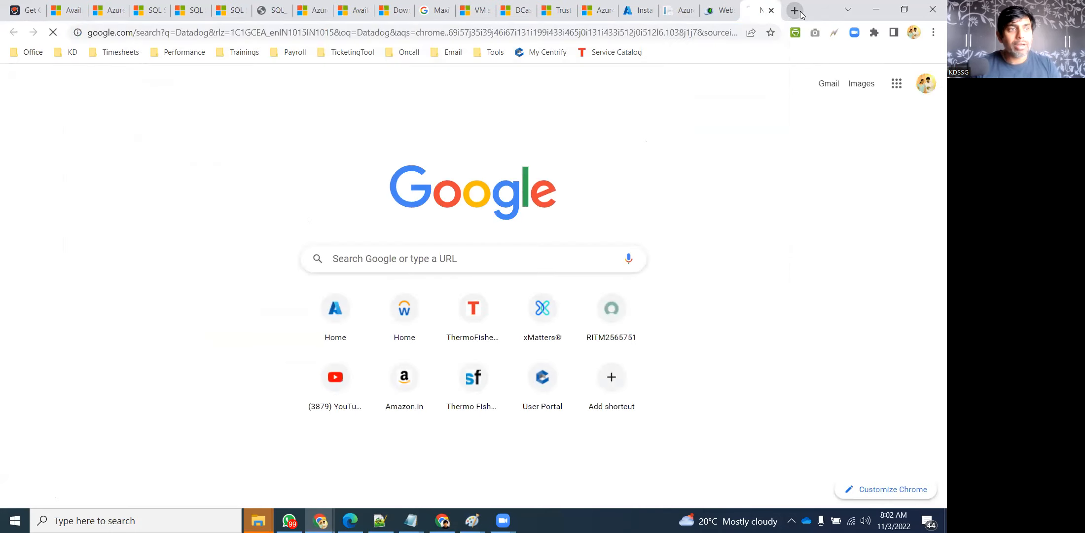
scroll(206, 293, down, 3)
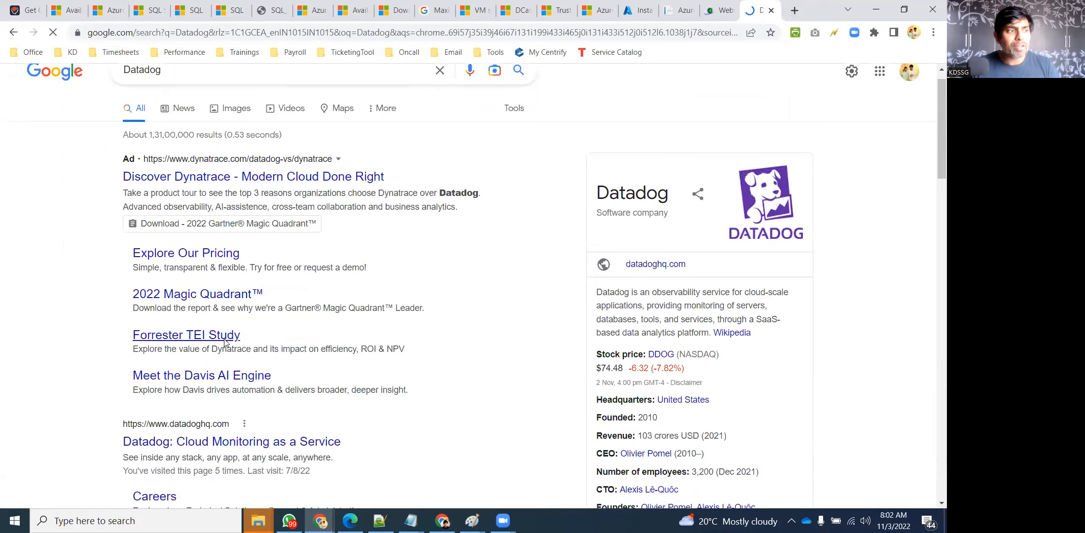
click(256, 338)
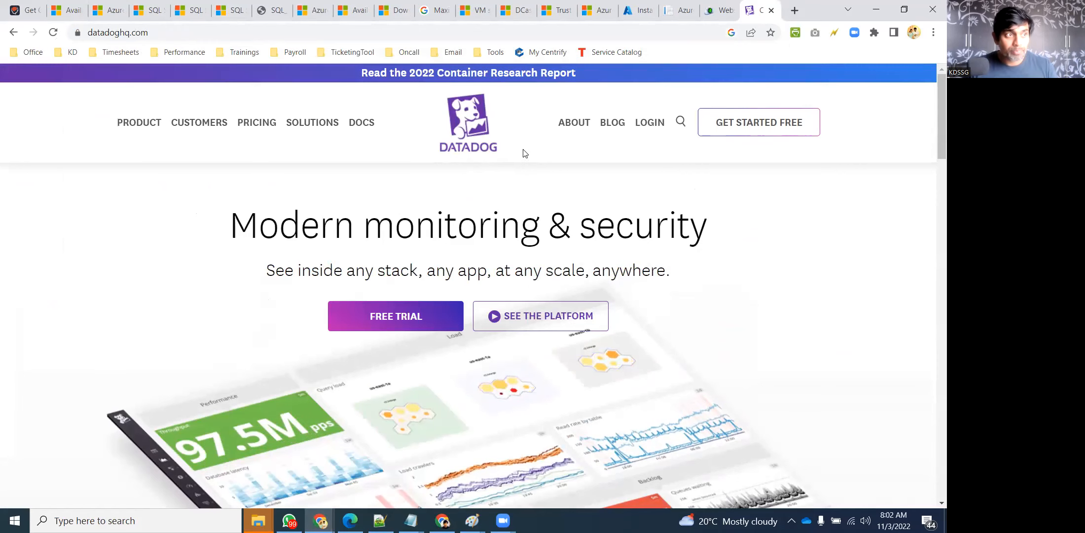
Return to the Azure extension gallery and load more extensions into the list
click(637, 10)
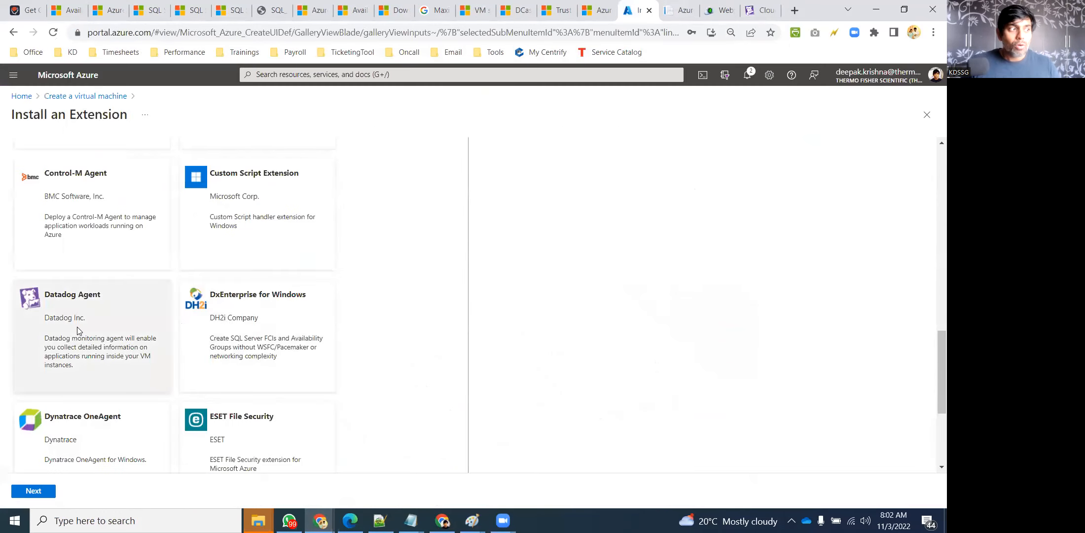
scroll(197, 323, down, 4)
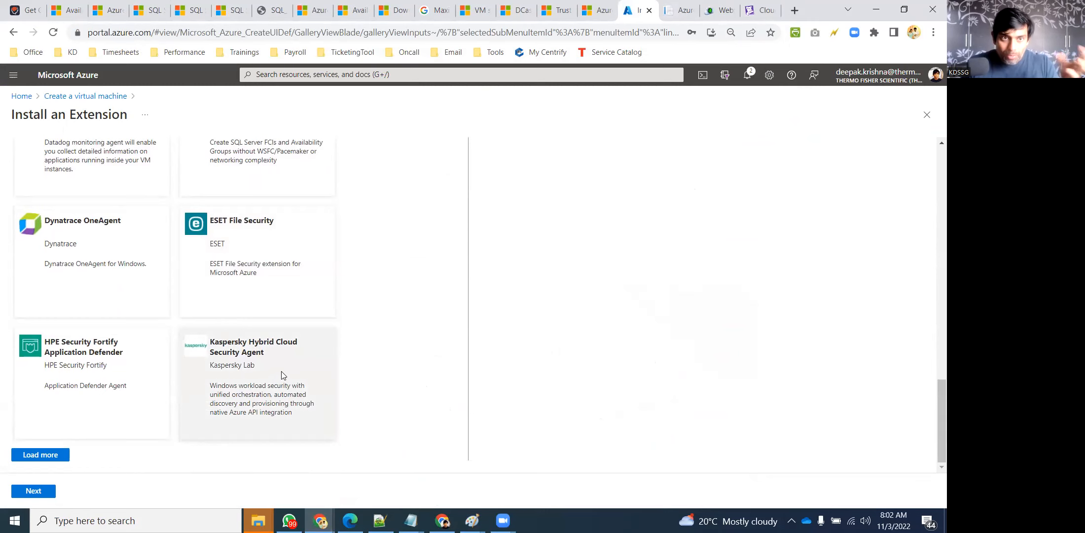
click(35, 455)
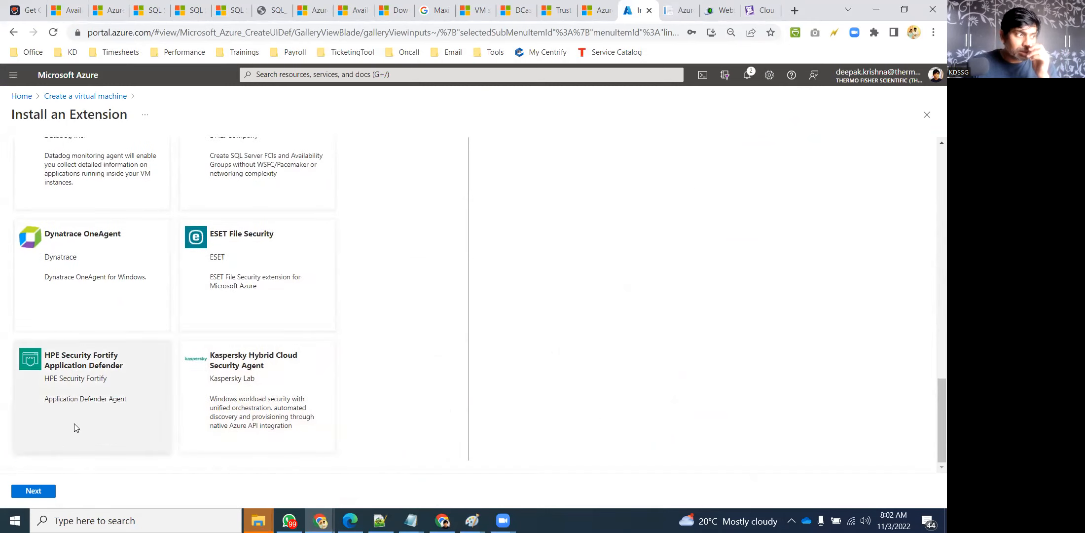
scroll(206, 341, down, 7)
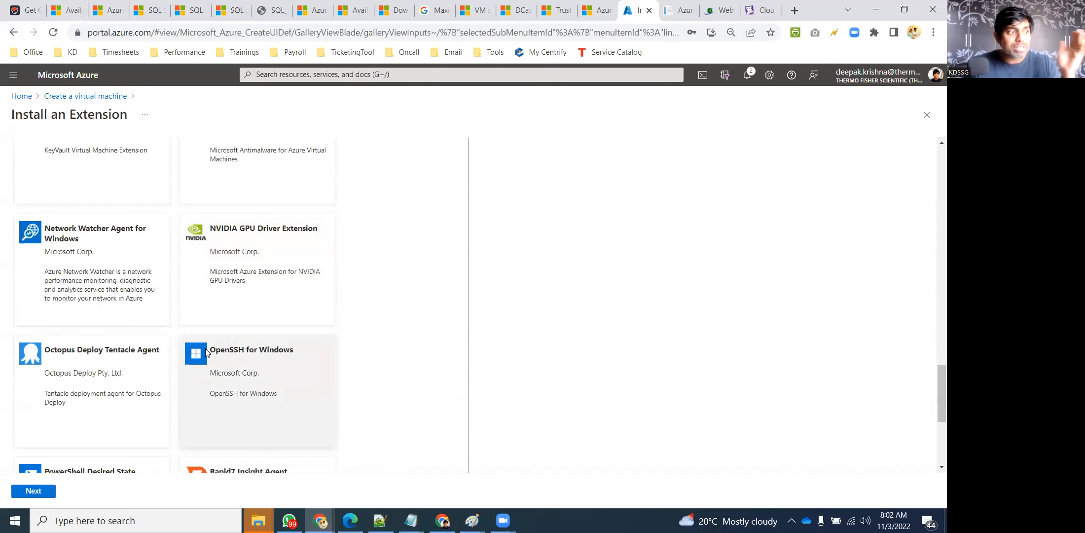
scroll(206, 352, down, 5)
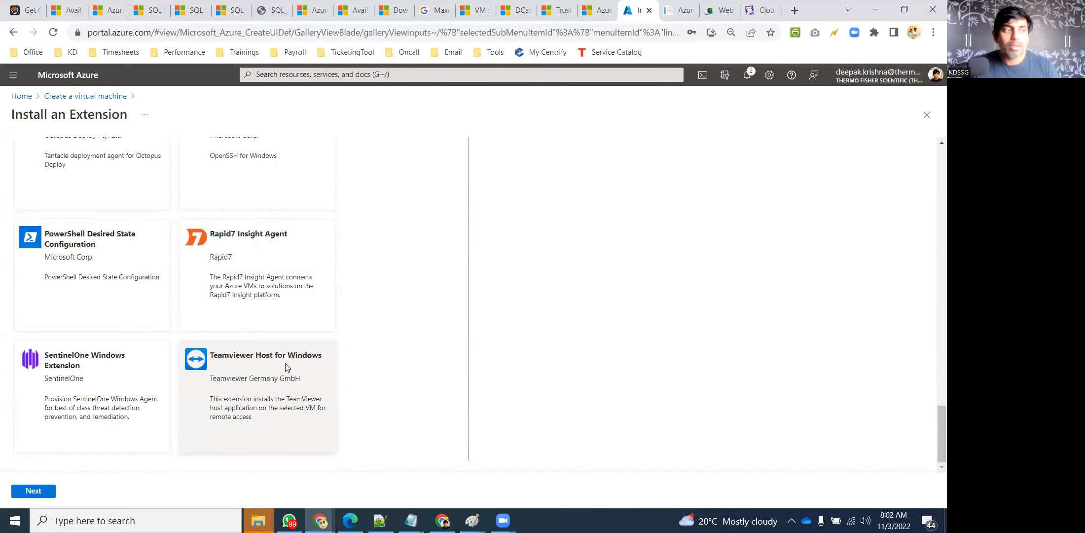
scroll(285, 363, up, 9)
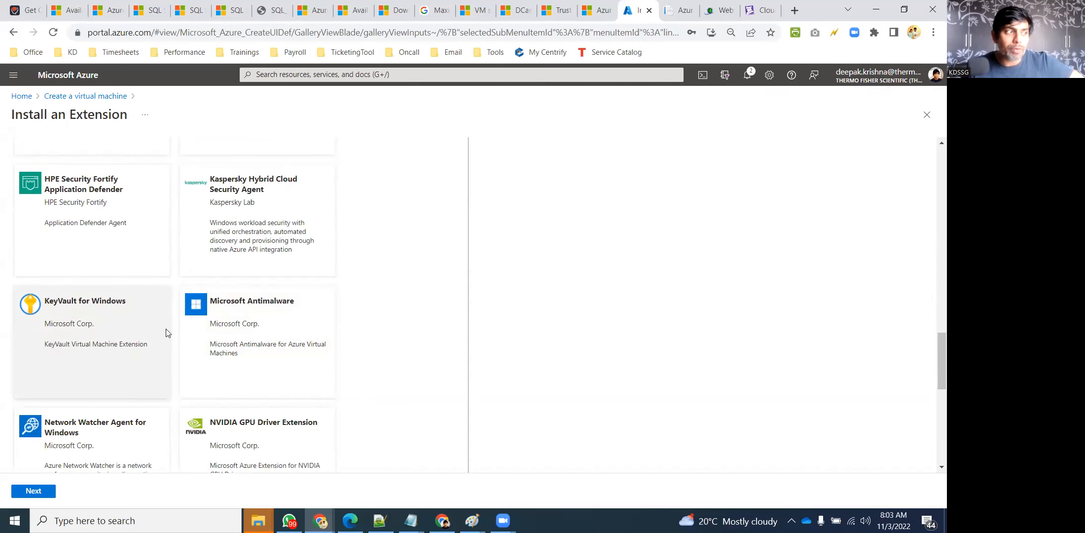
scroll(166, 333, up, 15)
Reselect the Site24x7 monitoring extension, then close the gallery without installing anything
double_click(58, 328)
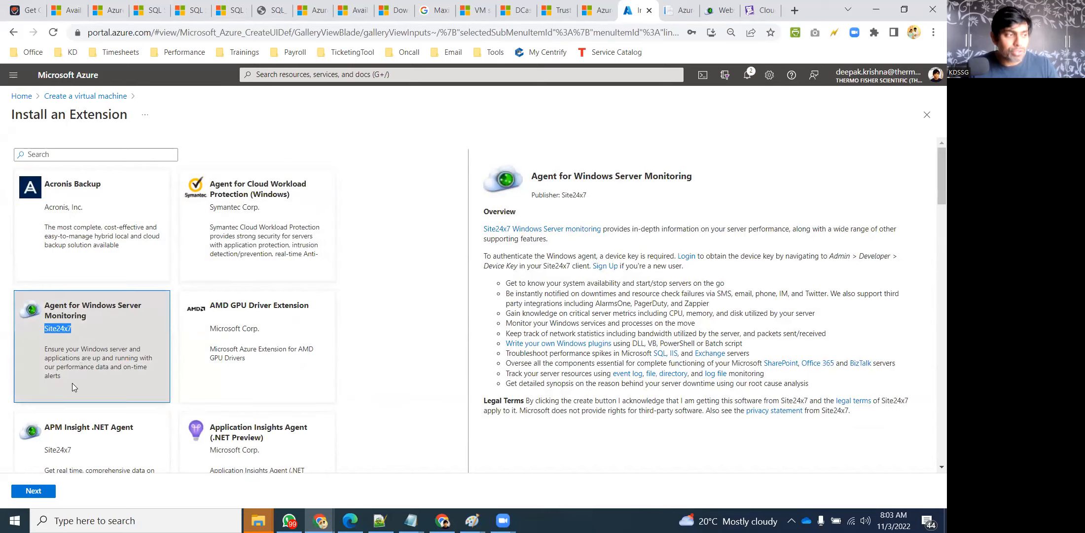
scroll(72, 382, down, 15)
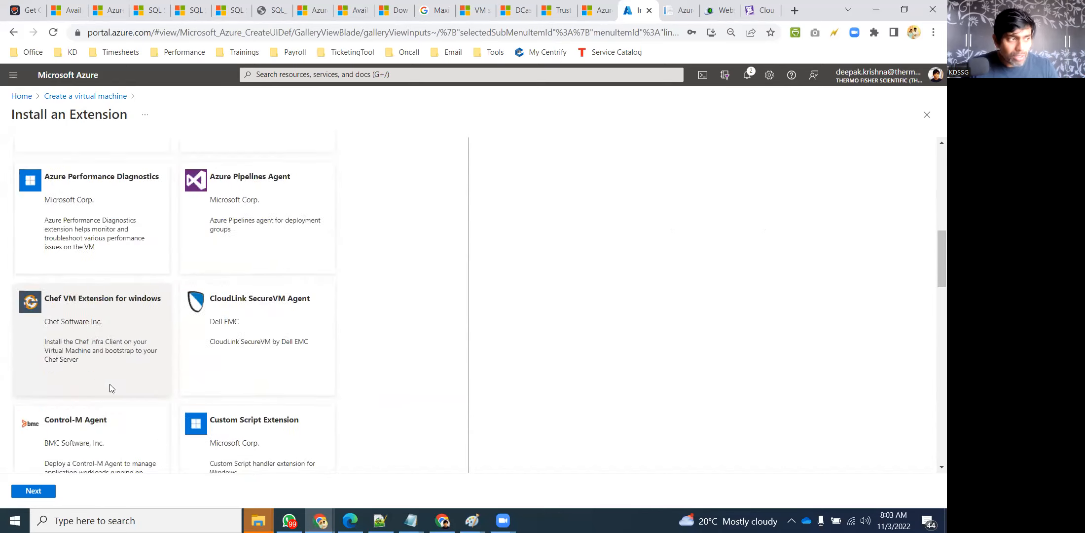
click(927, 114)
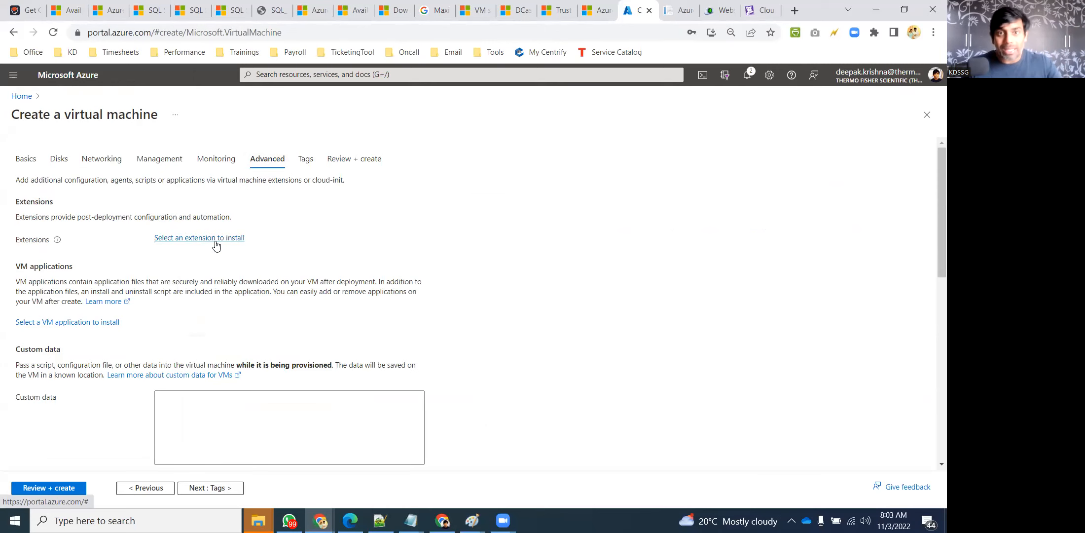
Review the Advanced options, leaving Custom data empty, and move on to the Tags step
scroll(76, 311, down, 2)
scroll(167, 262, up, 1)
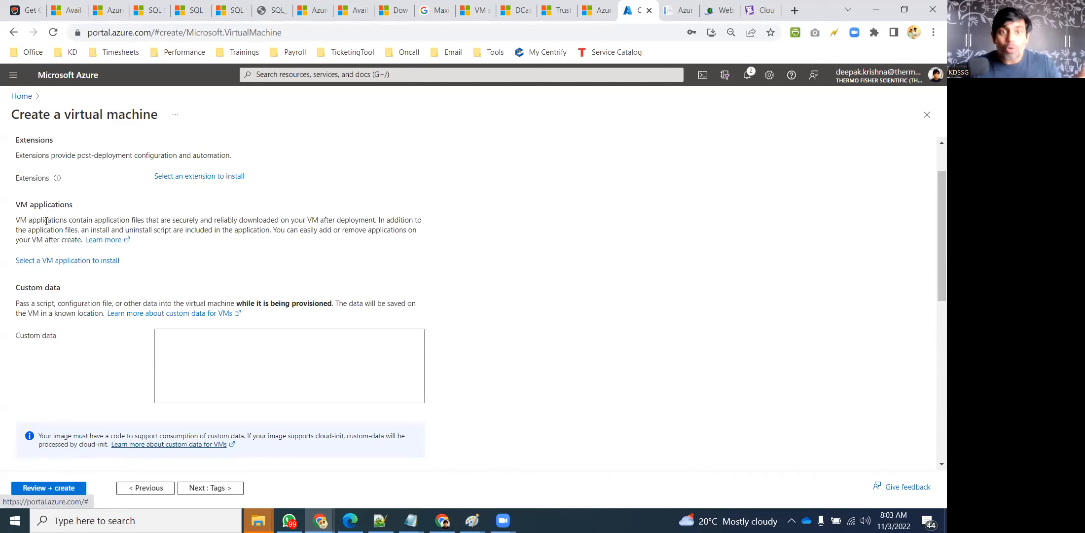
scroll(51, 311, up, 1)
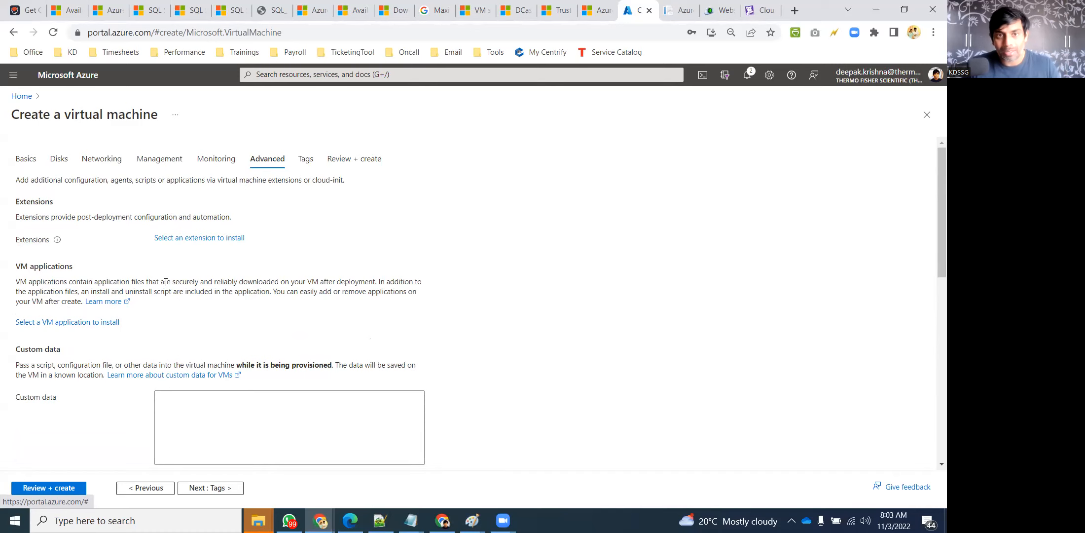
scroll(165, 277, down, 1)
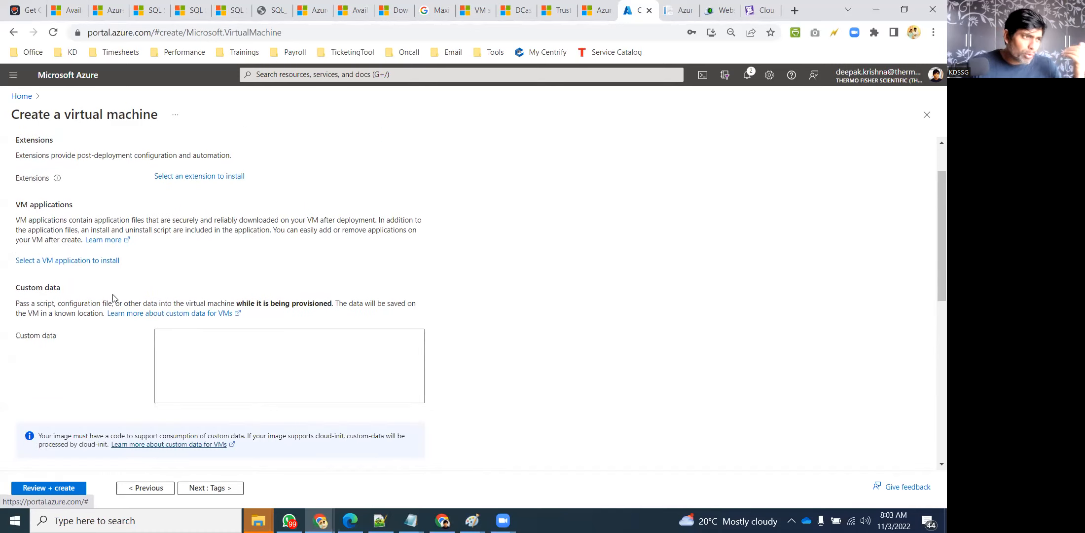
scroll(195, 309, down, 1)
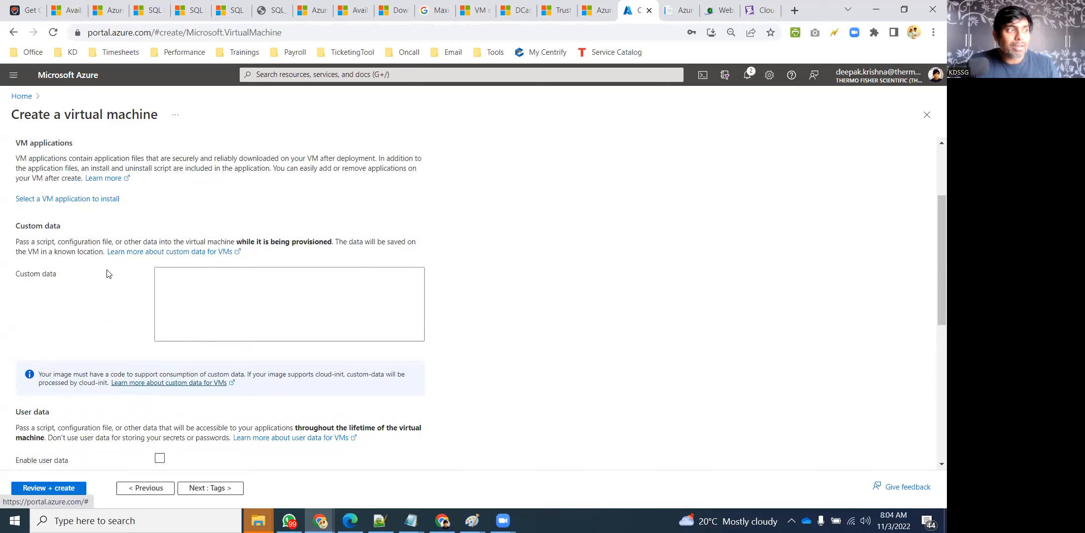
click(219, 292)
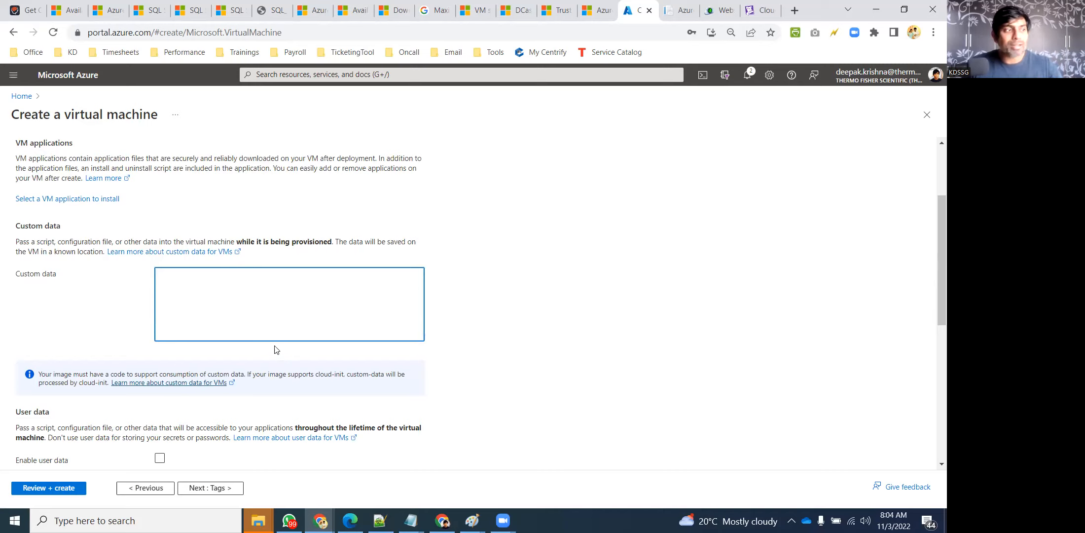
click(532, 283)
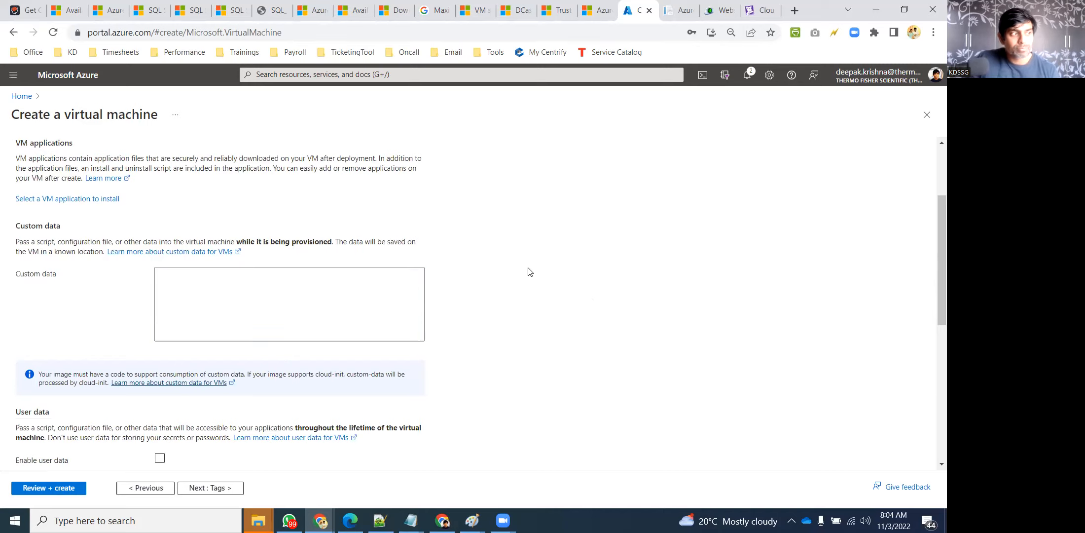
scroll(528, 275, down, 7)
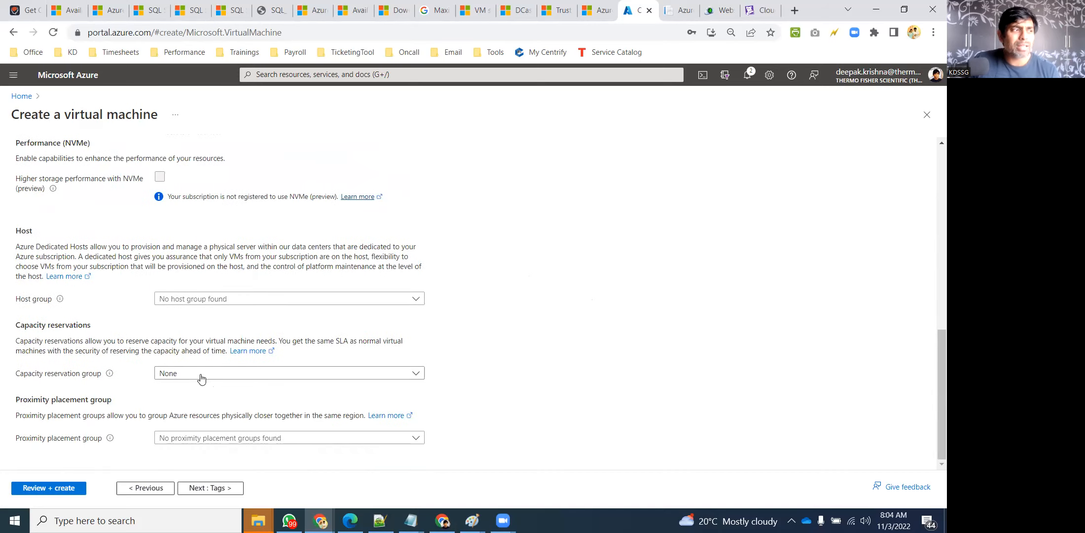
scroll(213, 330, up, 10)
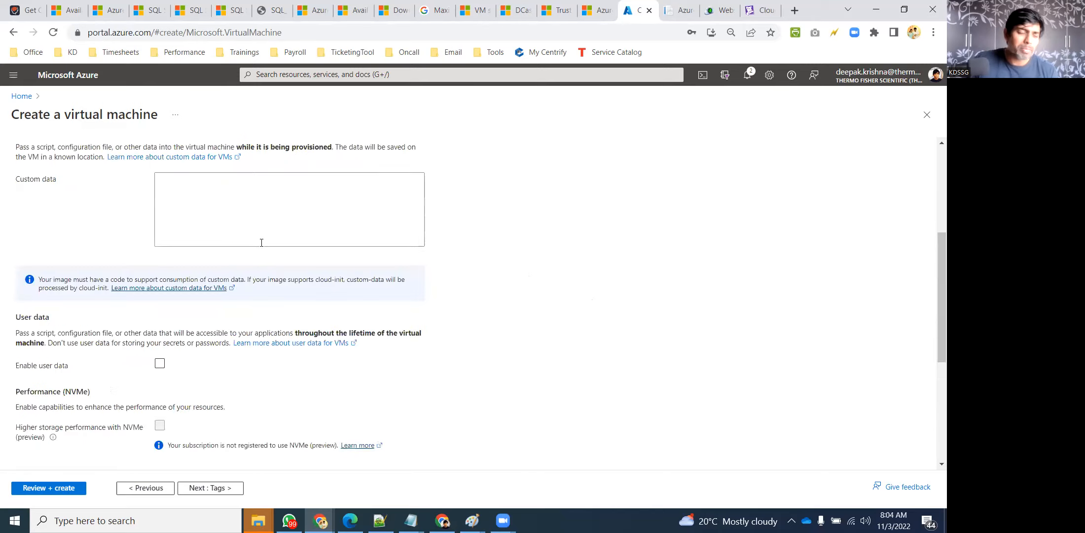
click(306, 159)
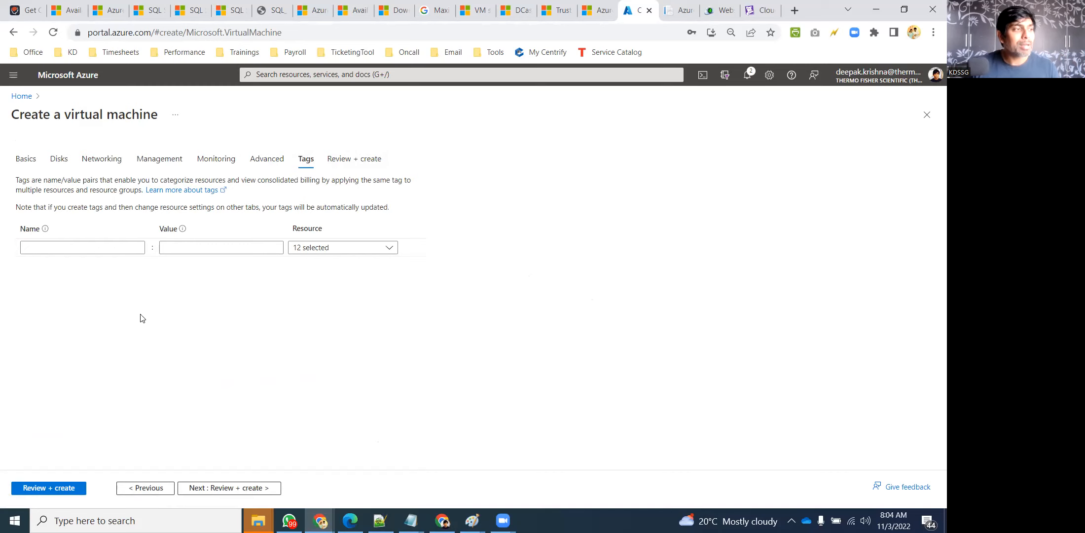
Add the first tag: name Environment, value Prod
click(46, 251)
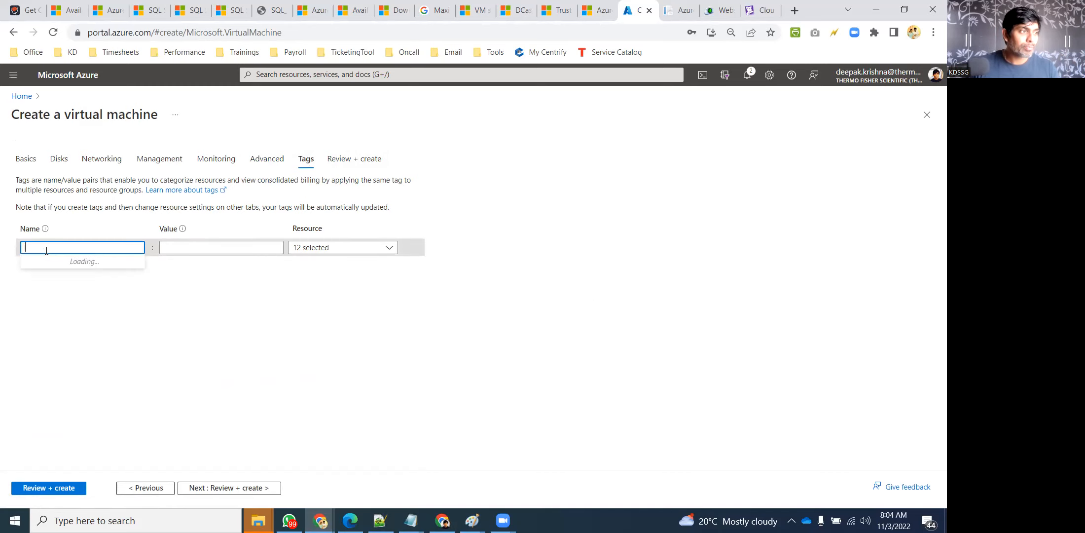
text(Environment)
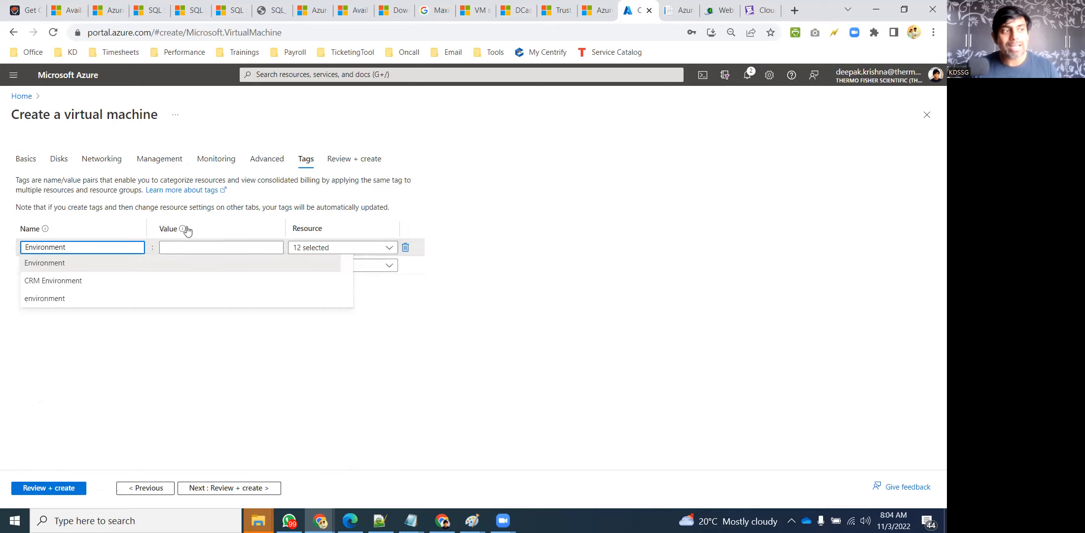
click(558, 265)
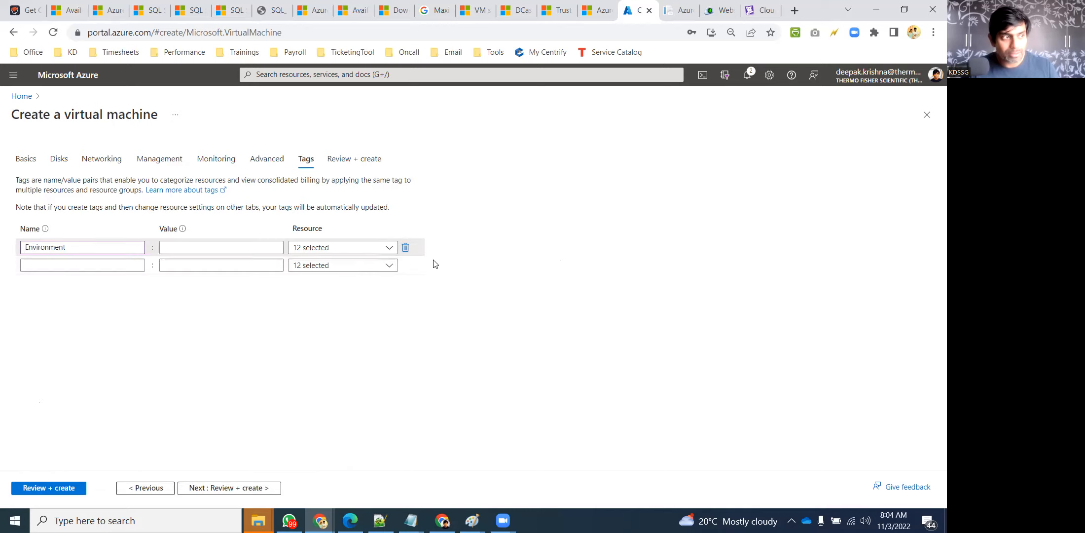
click(188, 245)
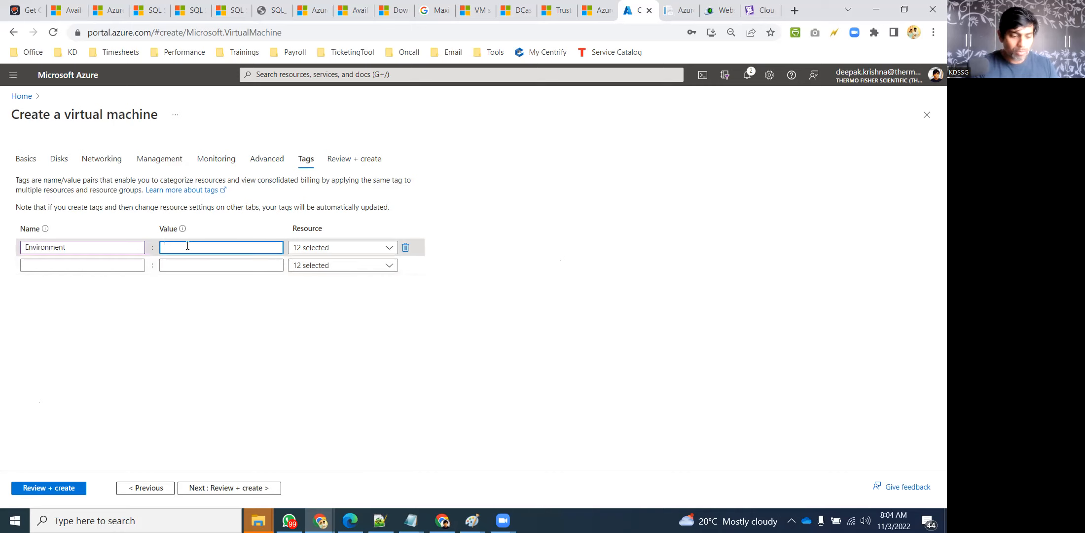
text(Prod)
click(591, 229)
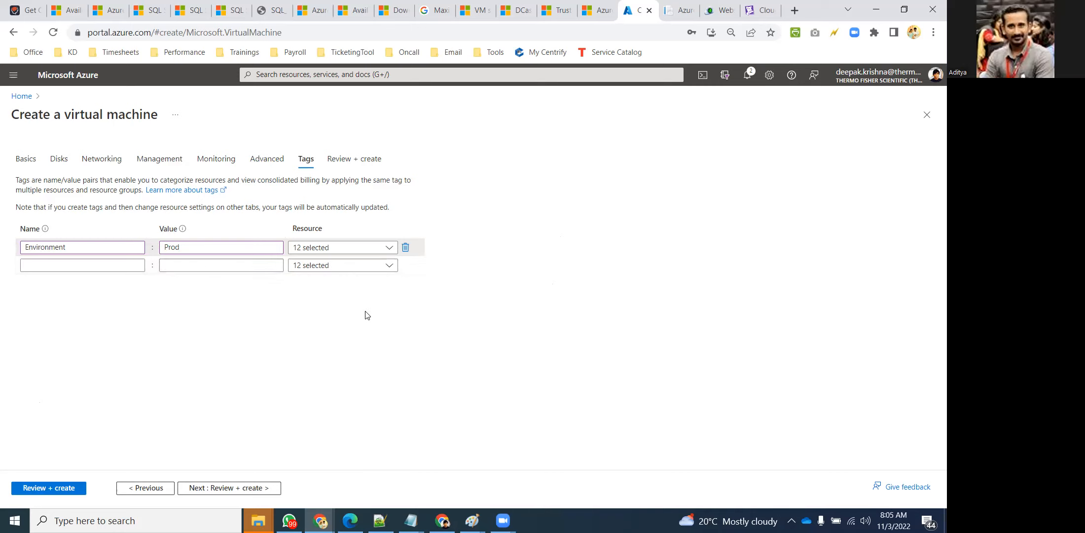
Add the second tag Application with value HR, declining Chrome's password prompts
click(78, 266)
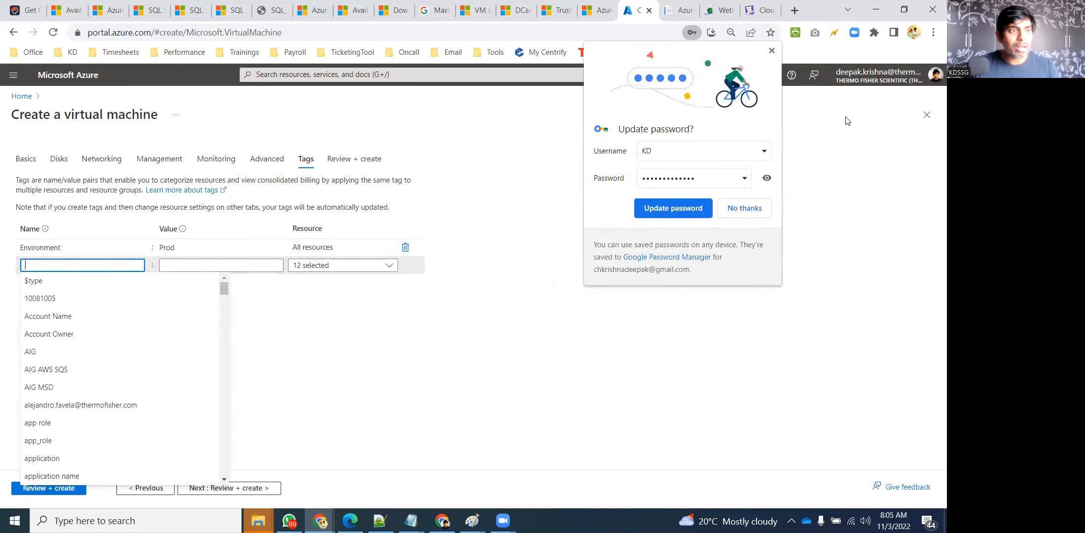
click(90, 269)
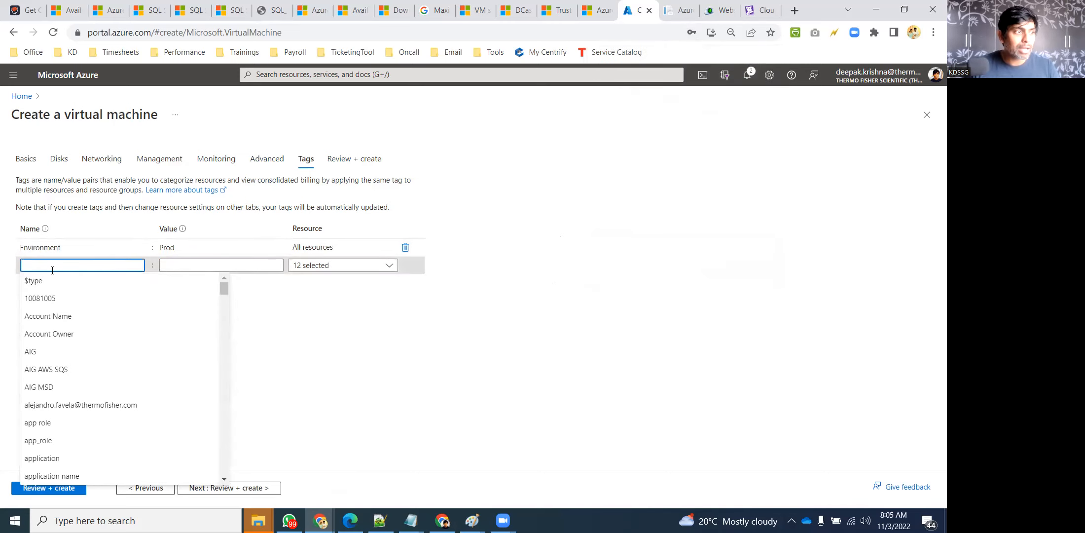
text(Application)
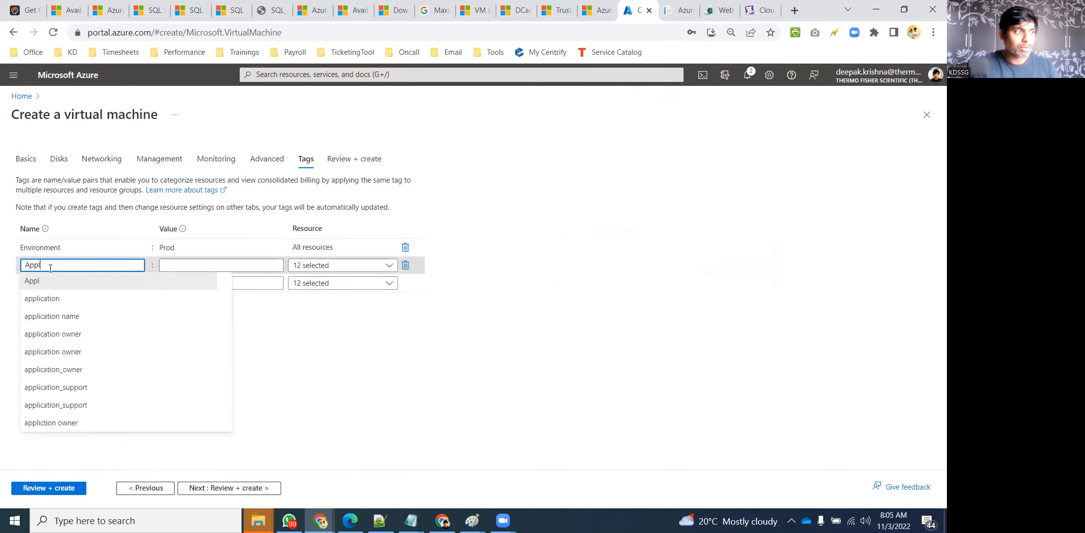
click(630, 249)
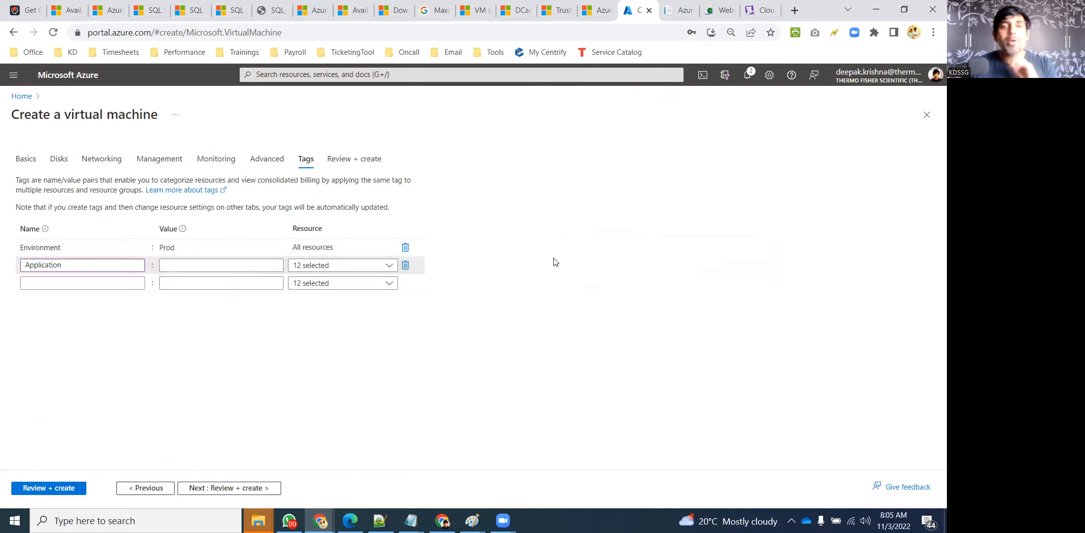
click(211, 261)
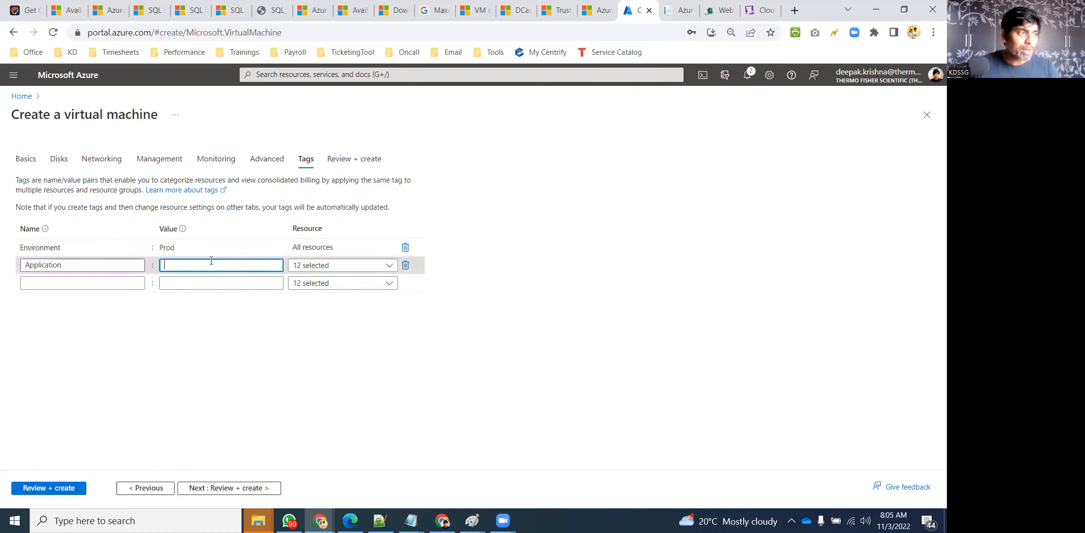
text(HR)
click(442, 232)
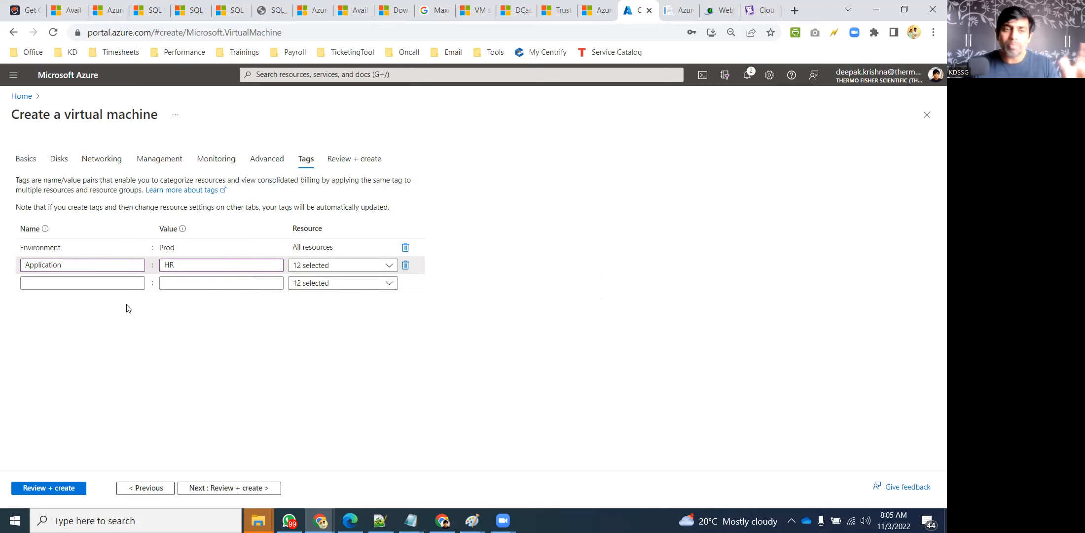
click(46, 283)
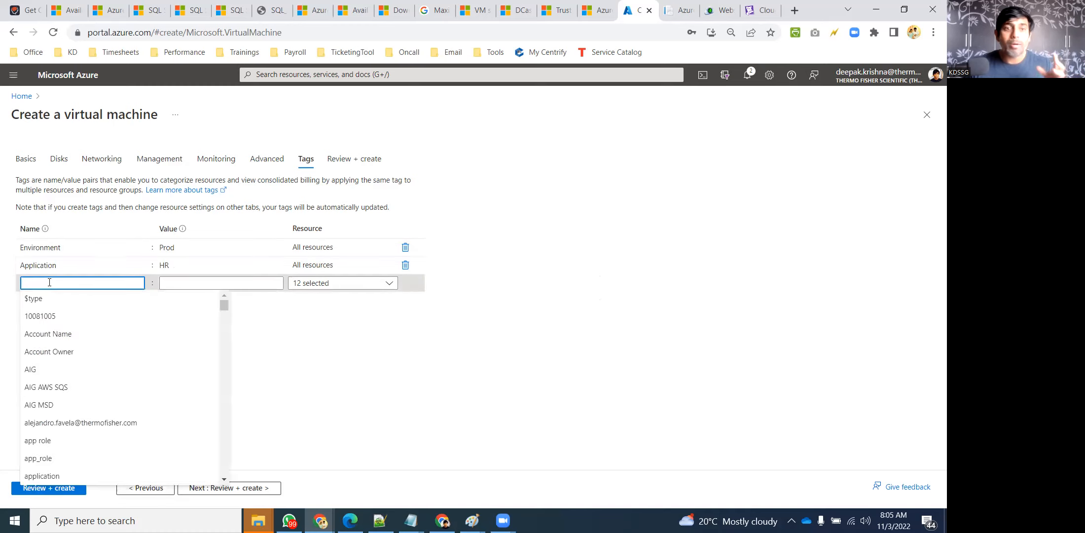
click(590, 285)
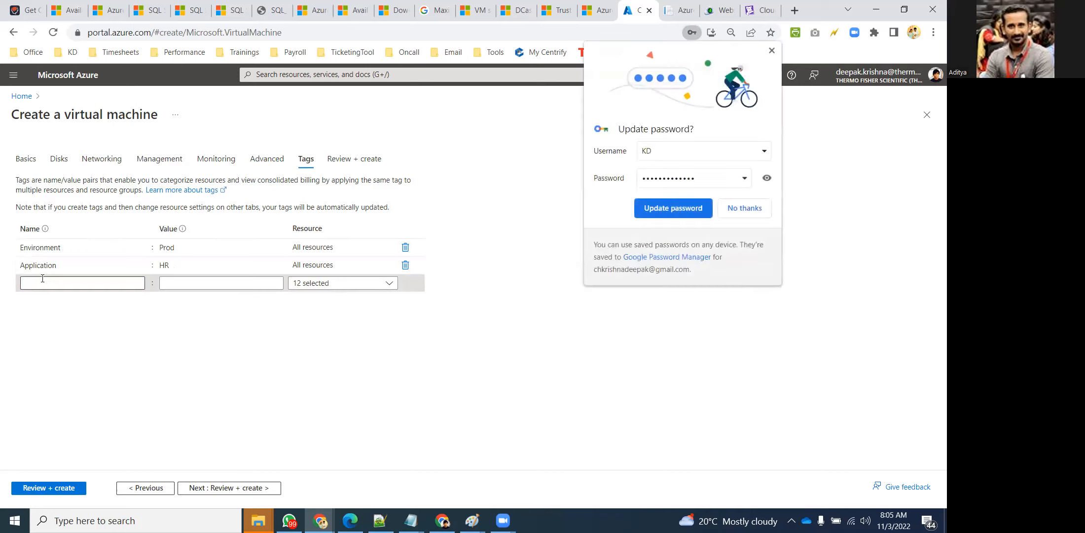
click(753, 208)
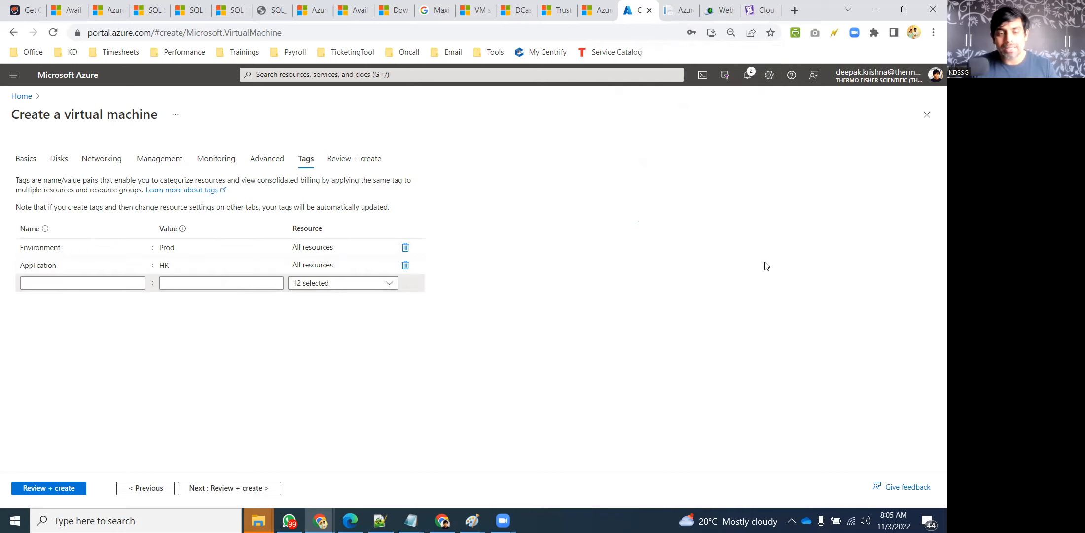
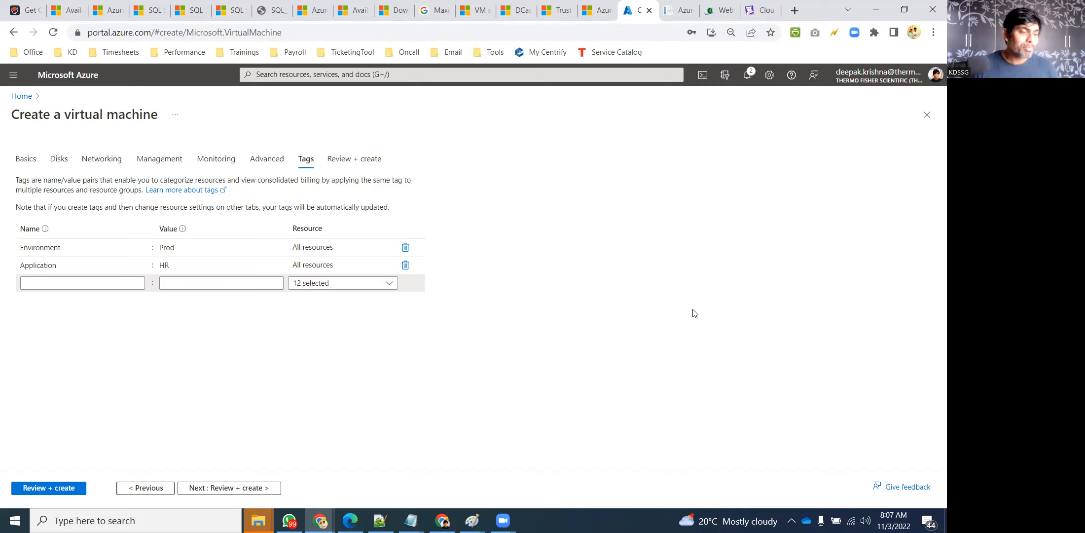
Open a new Chrome tab showing Google's start page
key(ctrl+t)
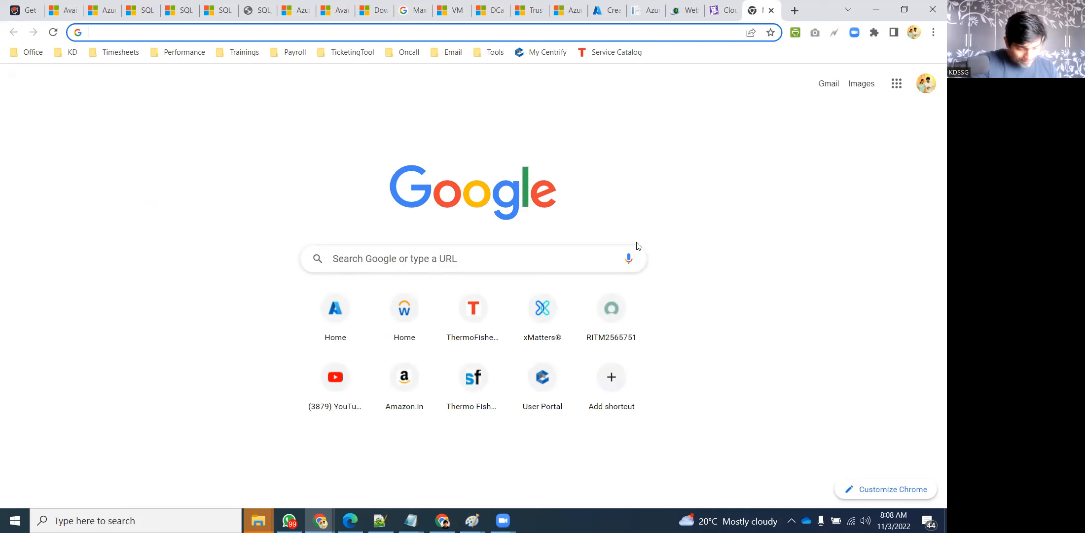
Search Google for 'Online bank account with proper tracking', skim the results, then close the tab
text(Online)
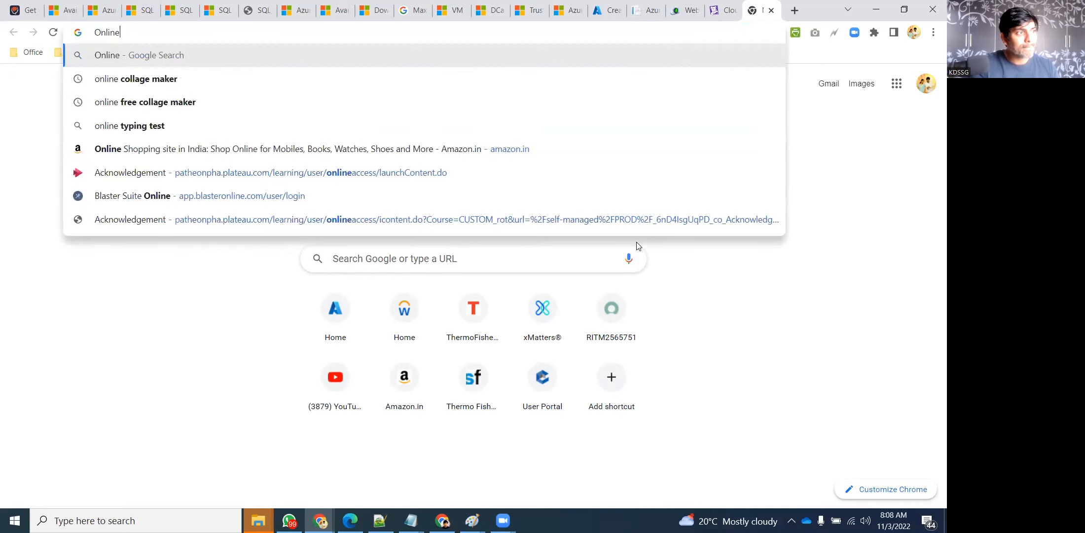
text( b)
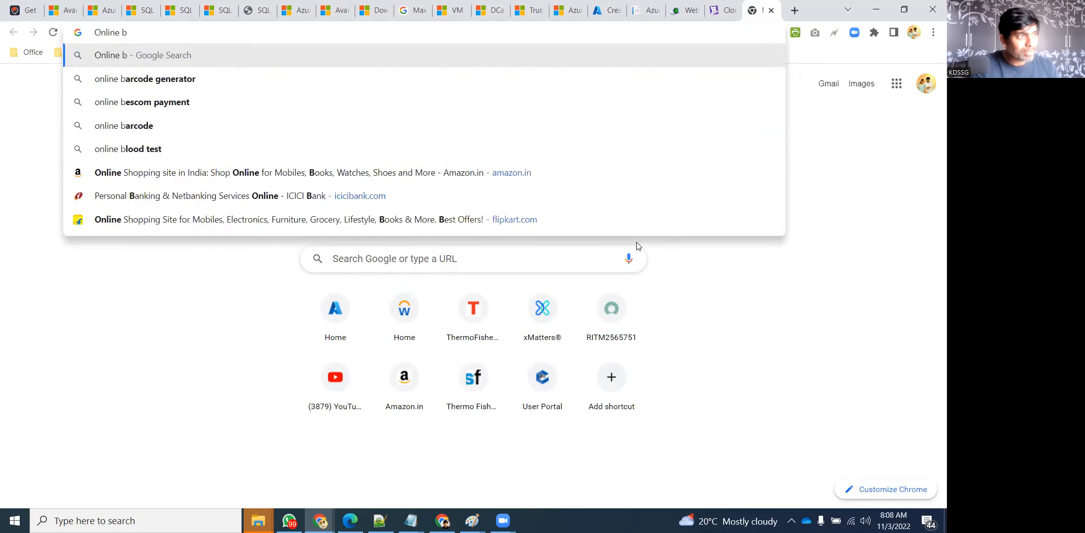
text(ank account)
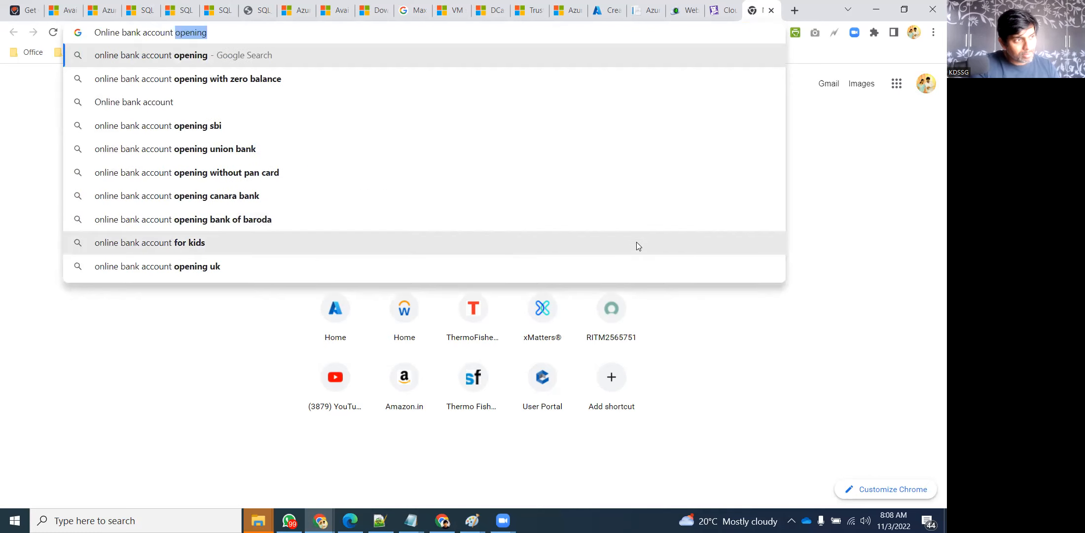
text( with)
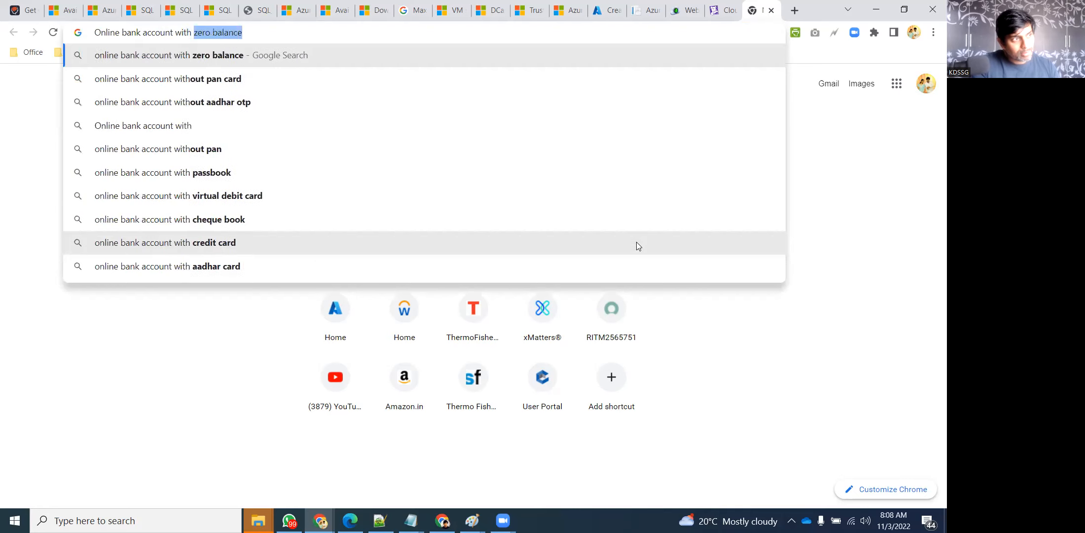
text( proper t)
text(ing)
key(Return)
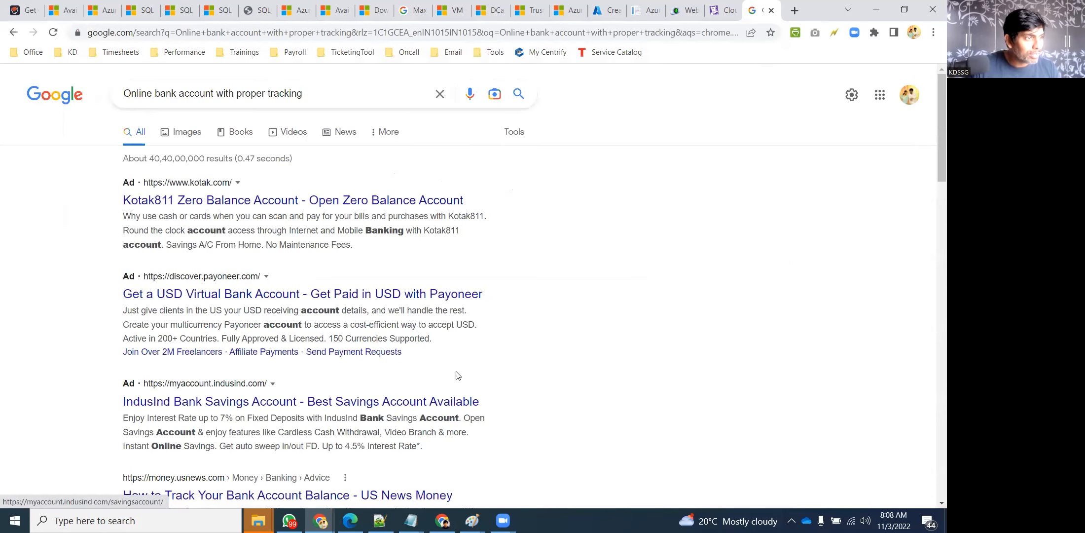
scroll(583, 327, down, 3)
scroll(584, 326, down, 4)
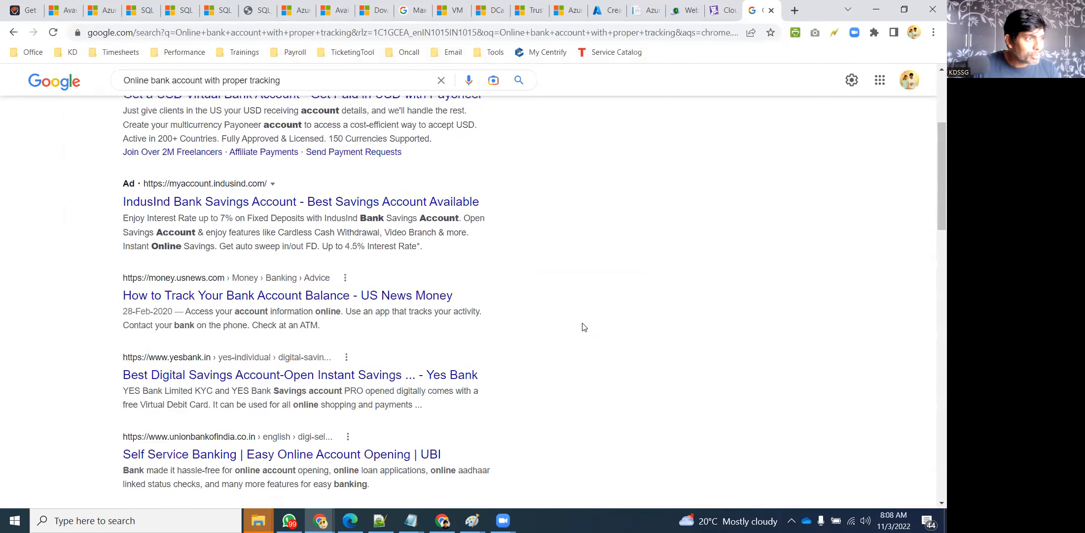
scroll(584, 327, down, 4)
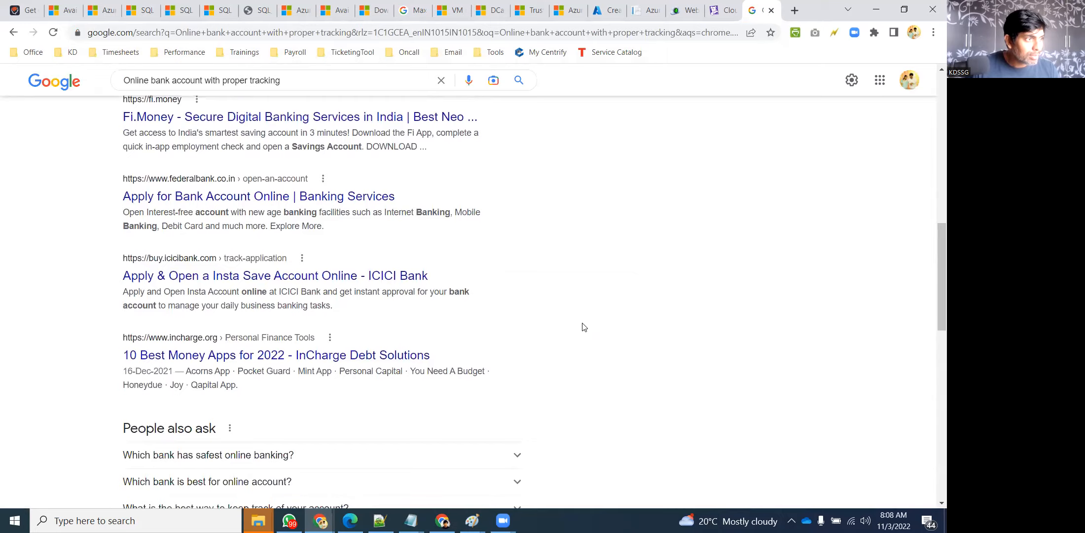
scroll(583, 327, down, 5)
scroll(584, 326, down, 5)
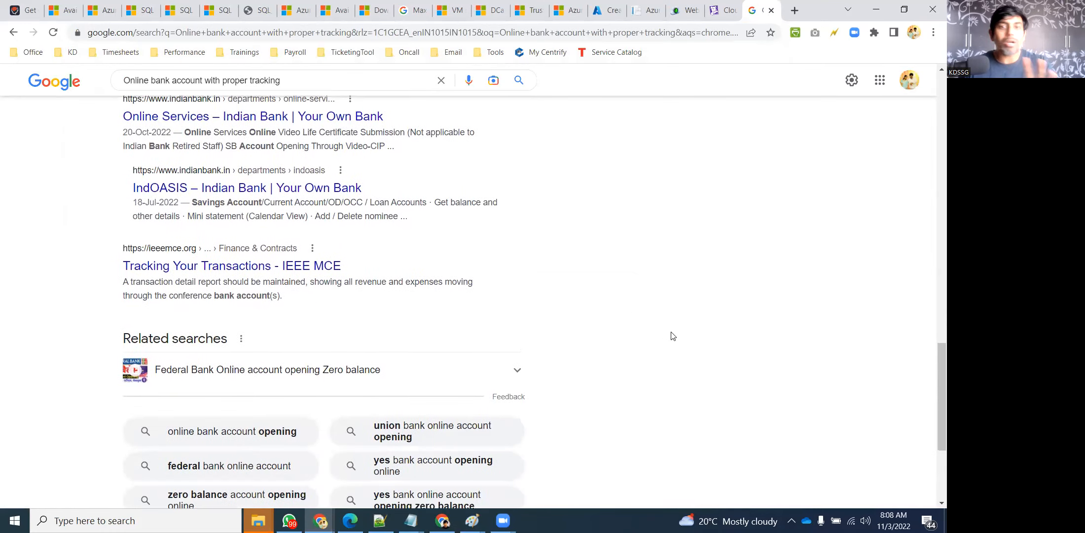
scroll(671, 336, up, 2)
key(ctrl+w)
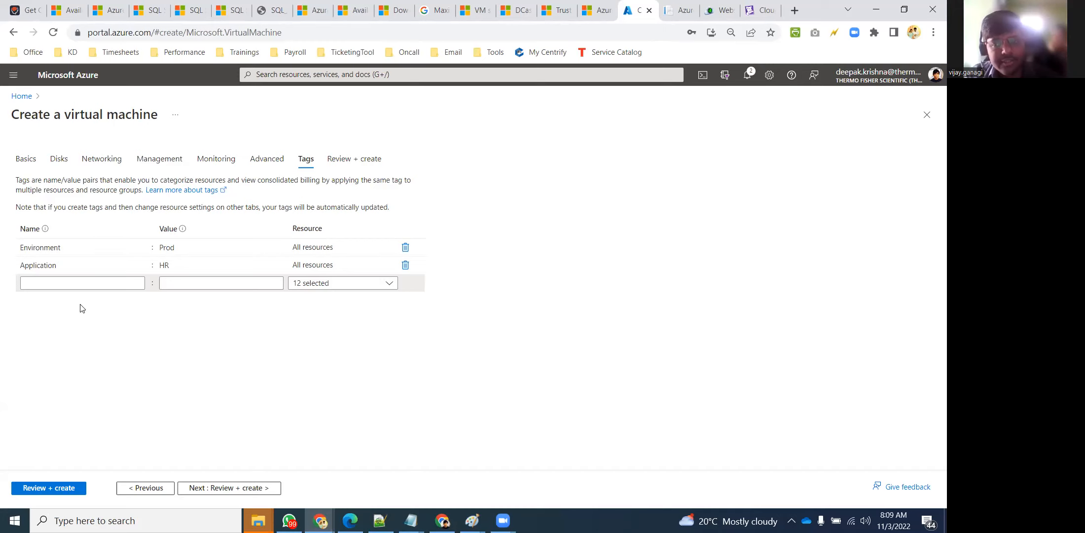
Add a CostCenter tag with value 34234234ABC, correcting the mistyped name first
click(36, 277)
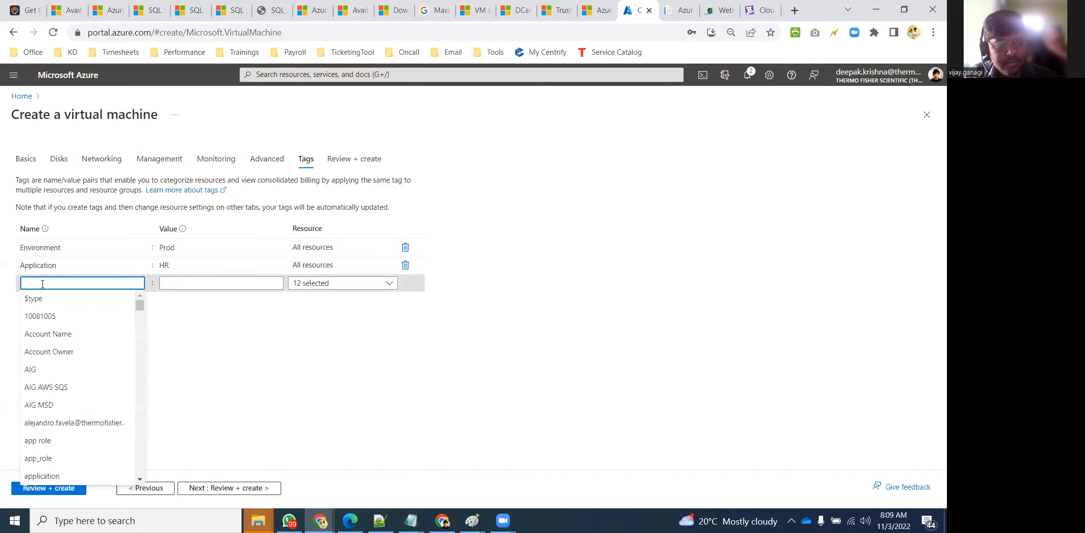
text(CVVost)
key(BackSpace)
key(BackSpace)
key(BackSpace)
key(BackSpace)
key(BackSpace)
key(BackSpace)
text(C)
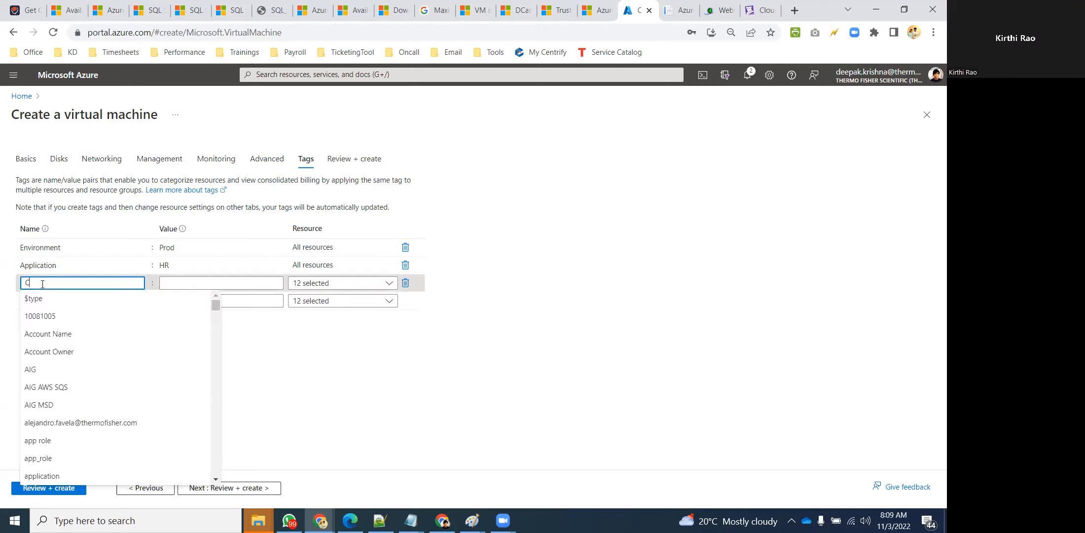
text(ostCenter)
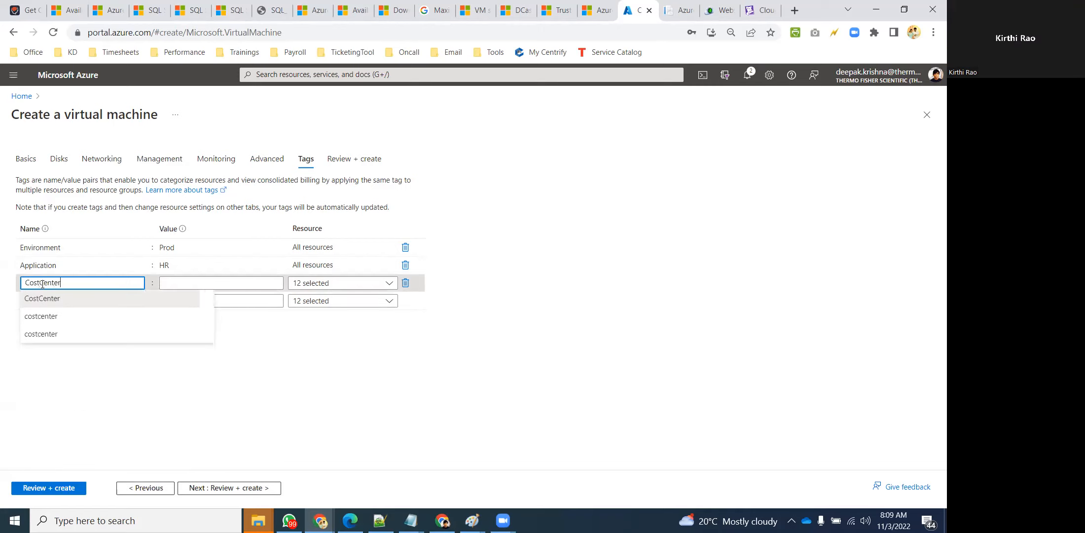
click(676, 287)
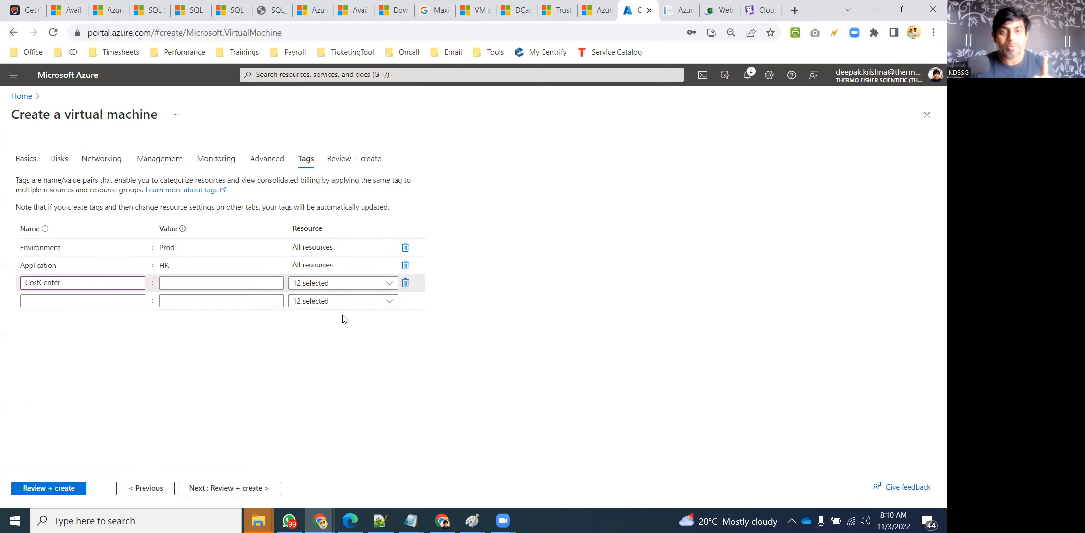
click(189, 284)
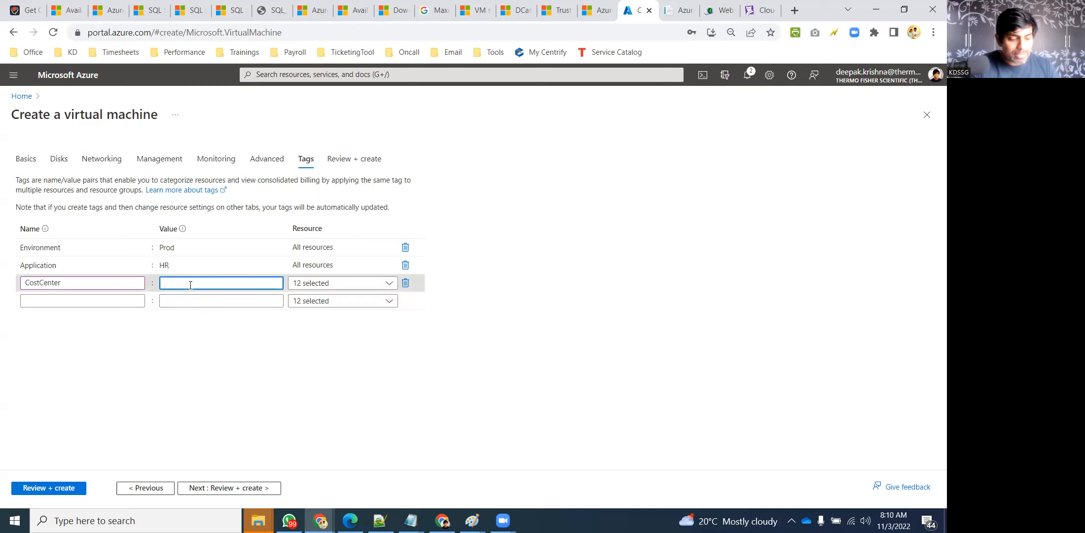
text(34234234ABC)
click(593, 306)
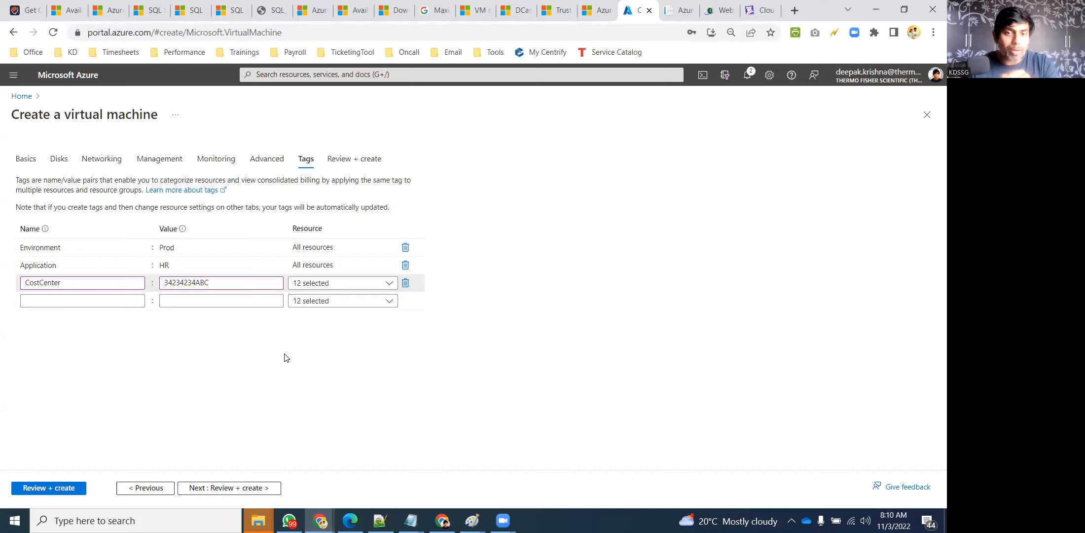
click(43, 300)
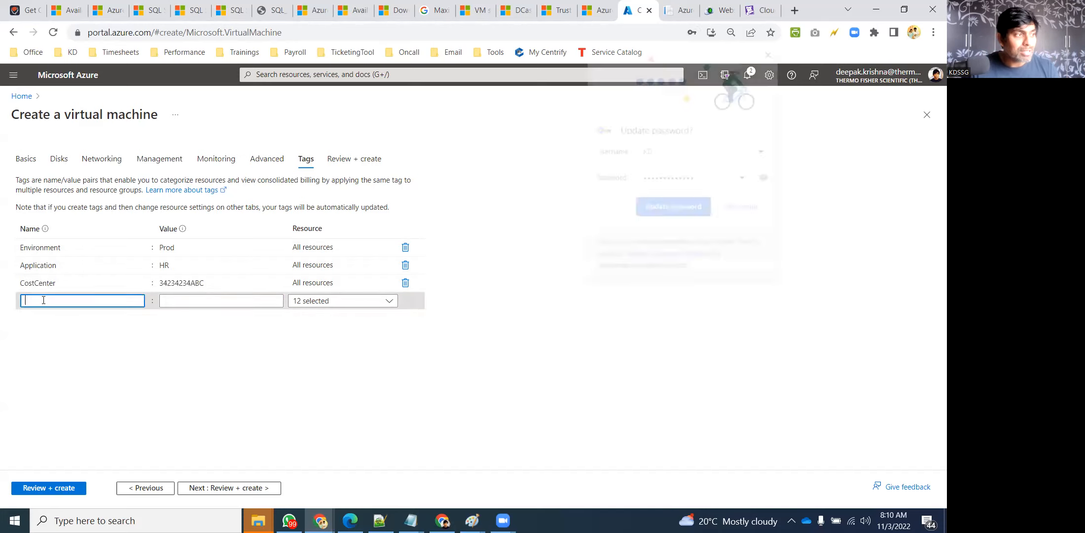
Add an ApplicationOwner tag whose value is the owner's e-mail address
click(757, 207)
click(73, 301)
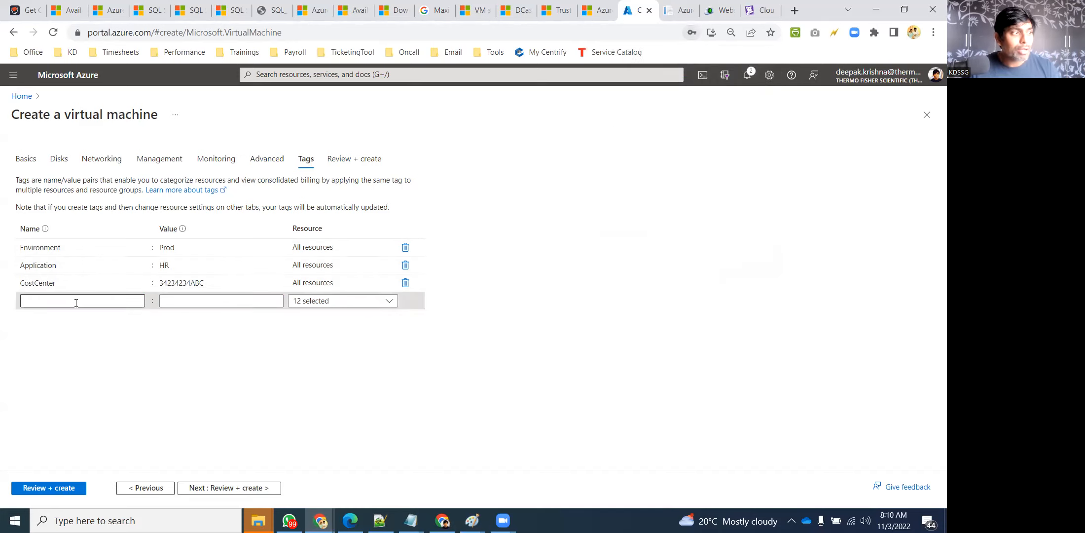
text(Appl)
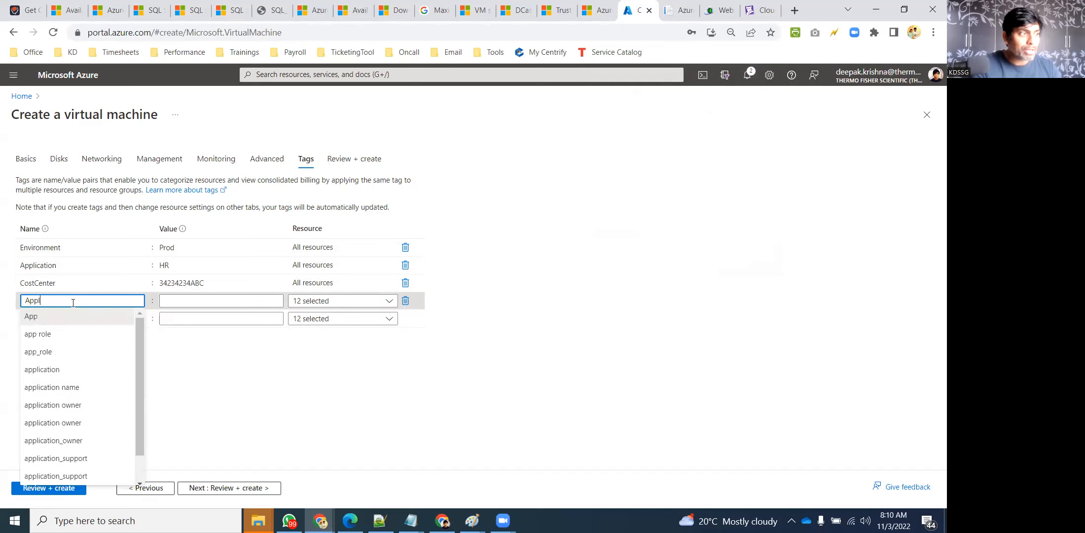
text(icationOwner)
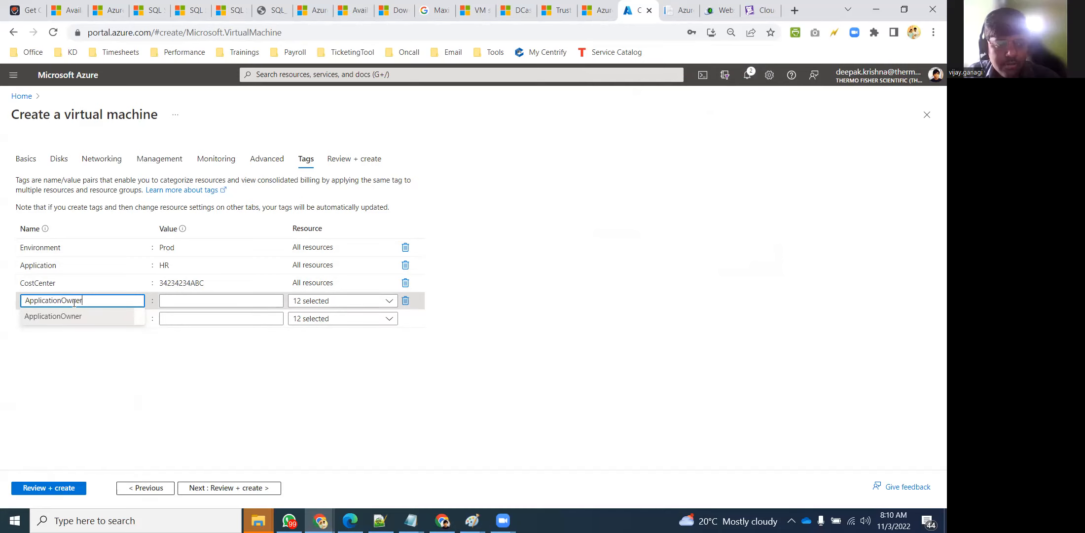
click(612, 269)
click(163, 267)
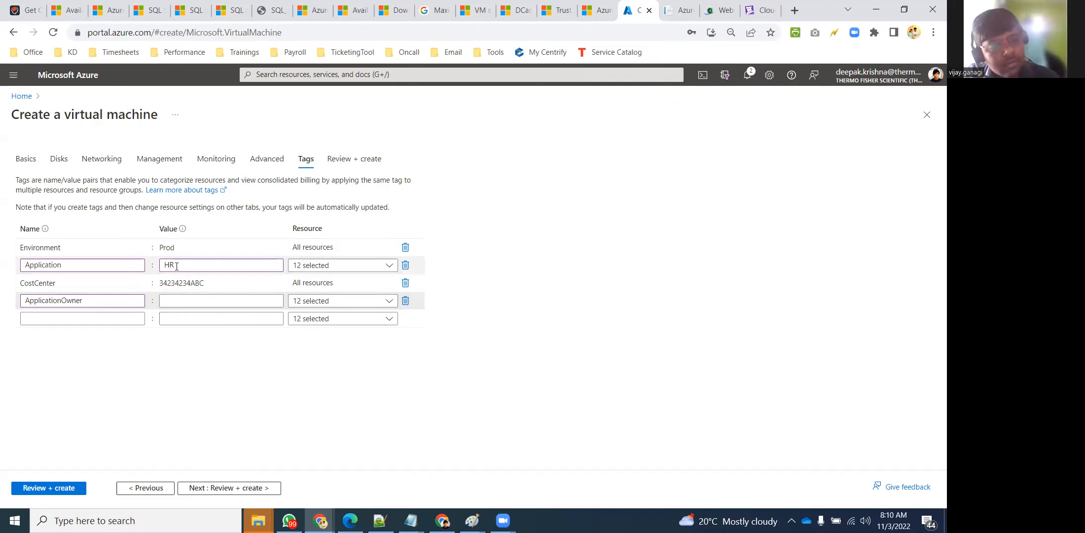
click(182, 276)
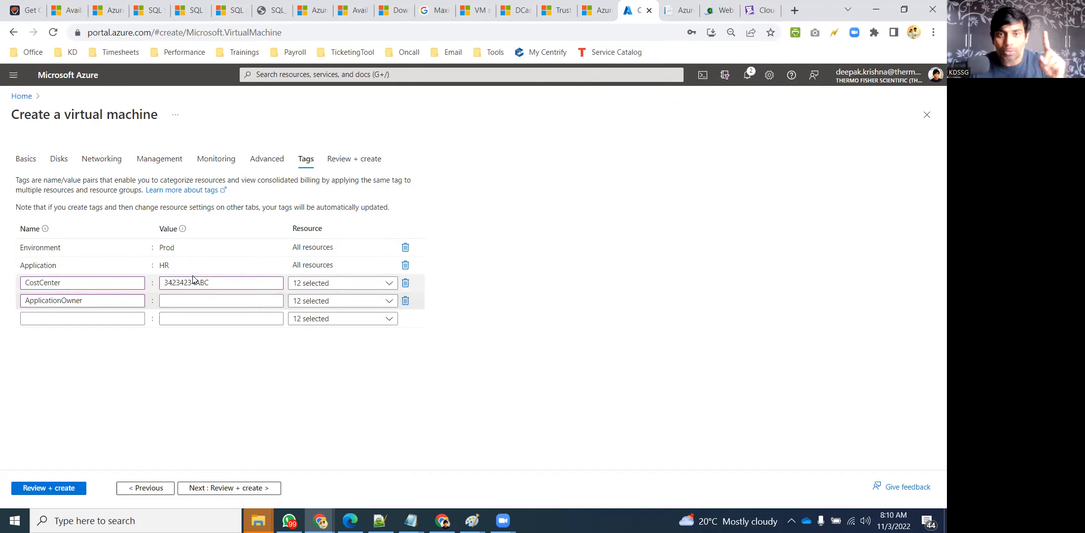
click(191, 296)
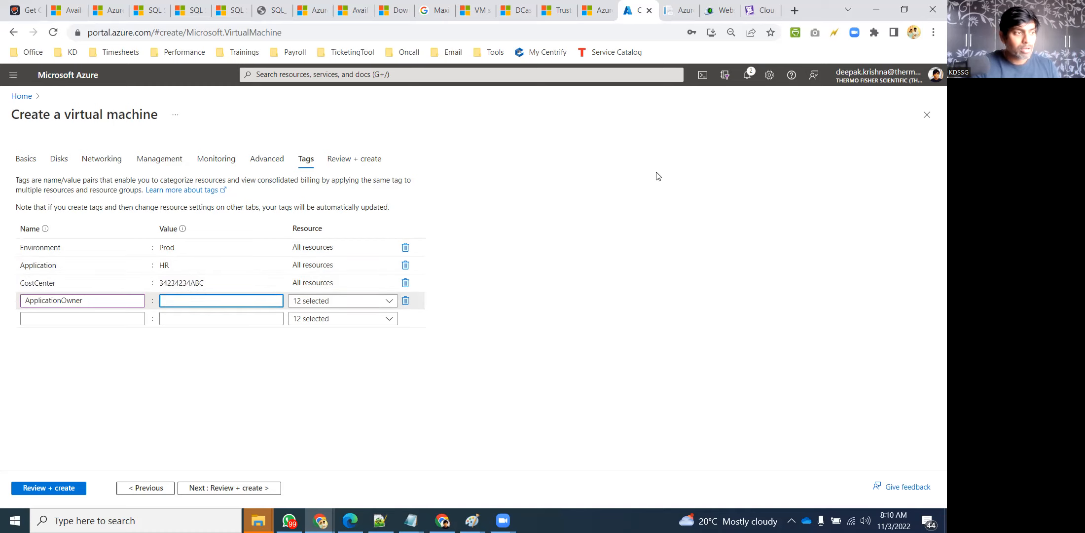
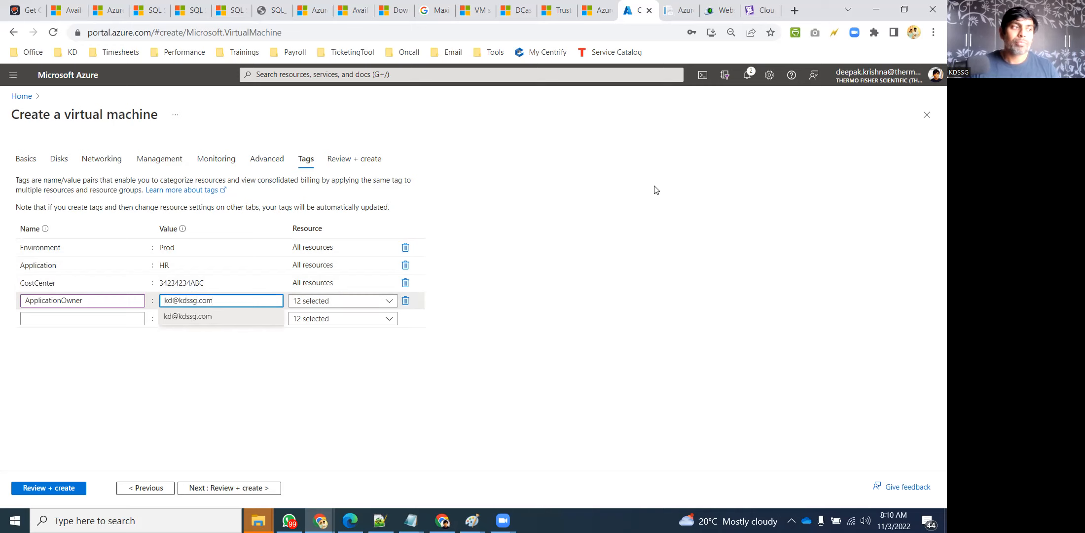
click(640, 263)
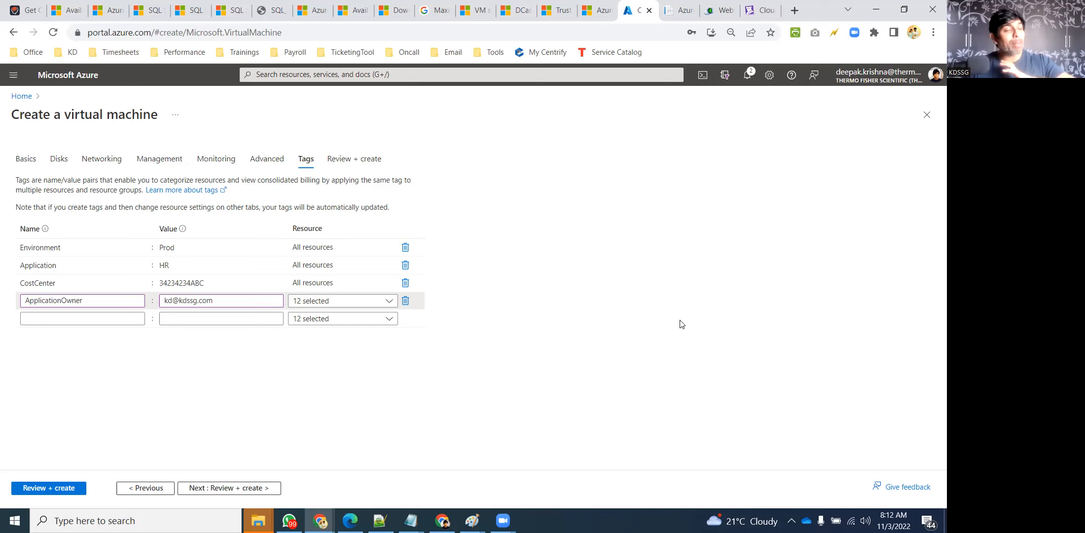
Add a Region tag with the value SouthIndia
click(43, 319)
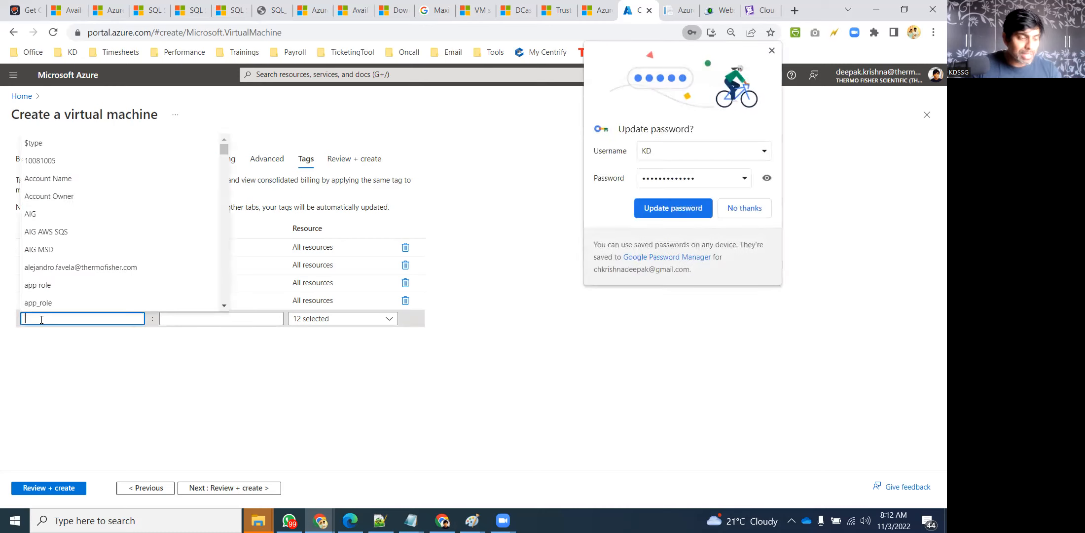
text(Region)
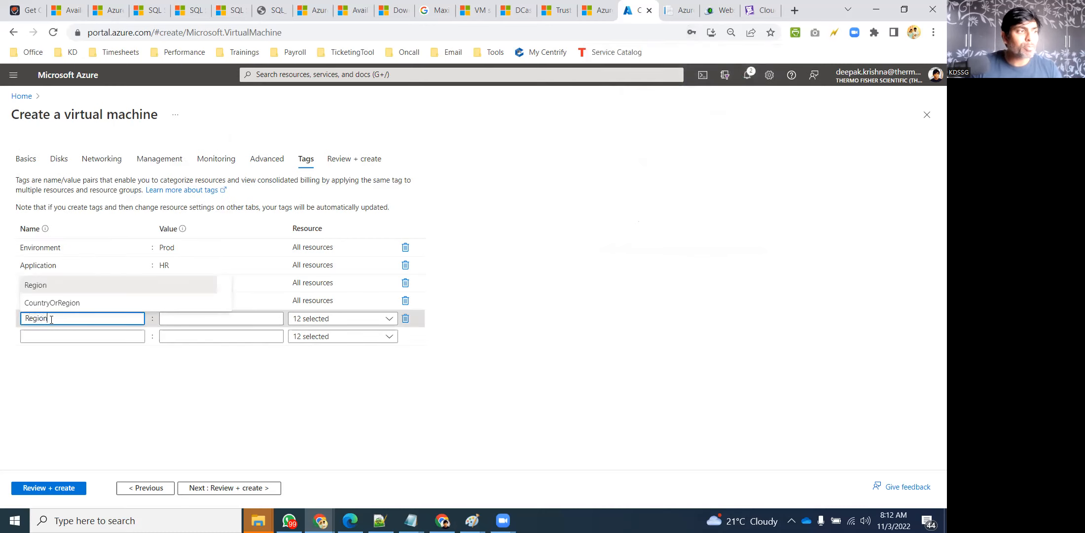
click(636, 266)
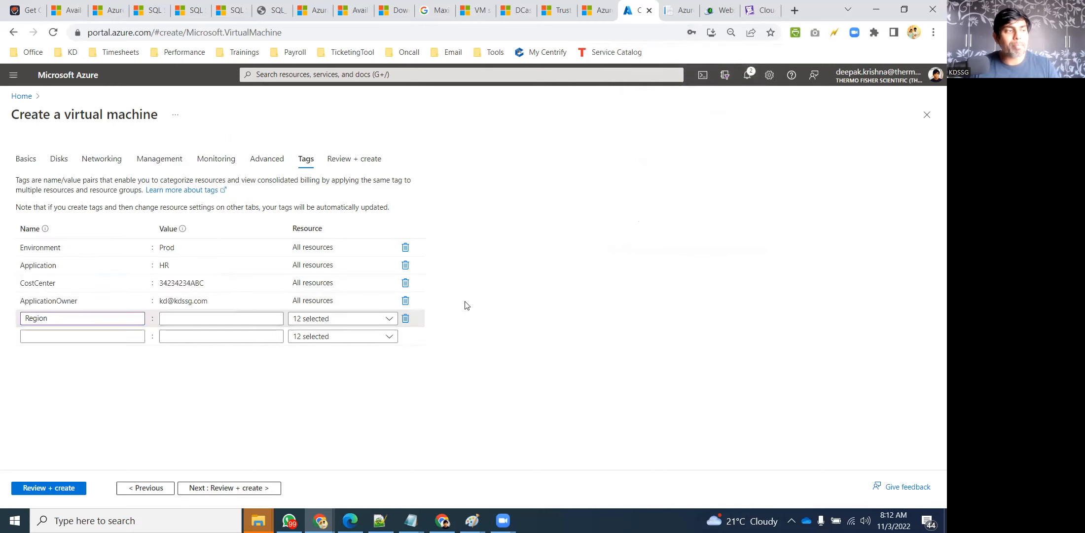
click(181, 320)
text(SouthIndia)
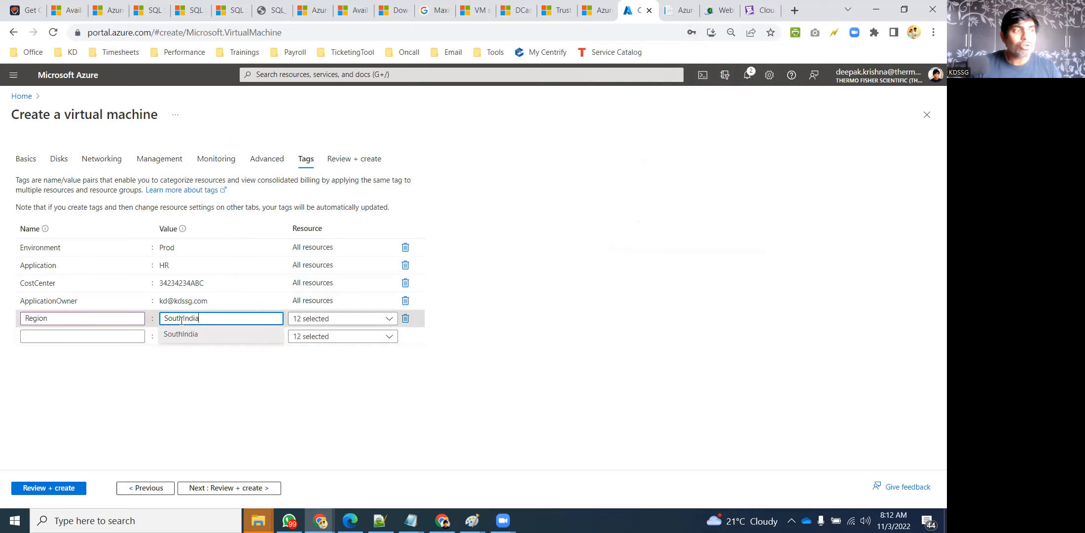
click(649, 335)
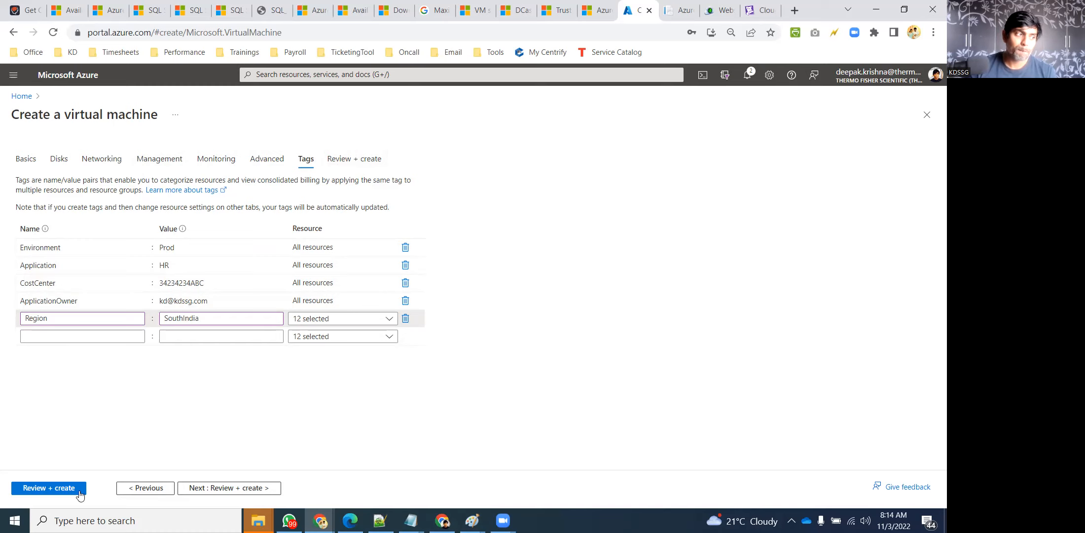
Validate KD-VM123, review the summary and its RDP open-port warning, then create the VM
click(46, 489)
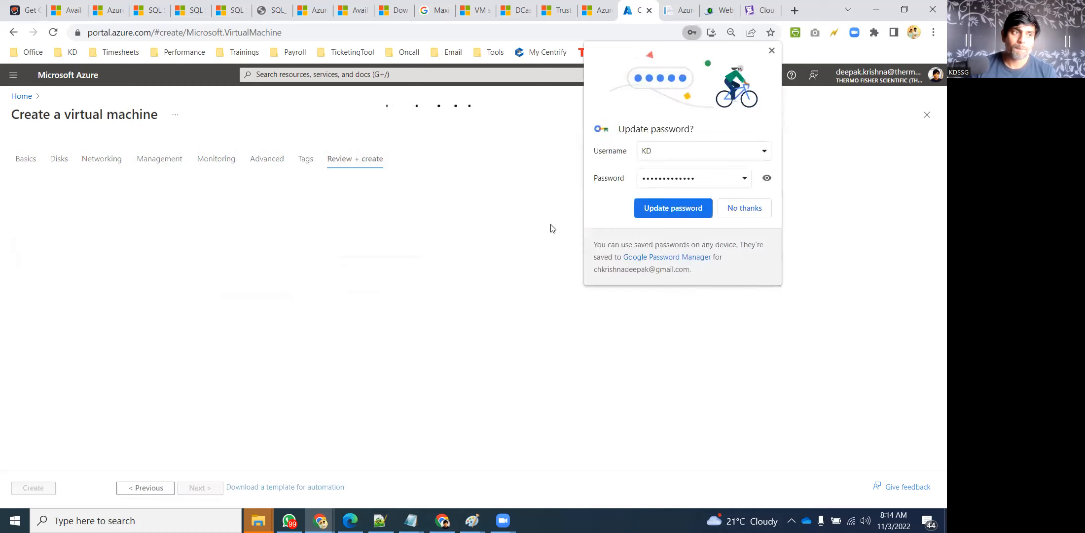
click(740, 207)
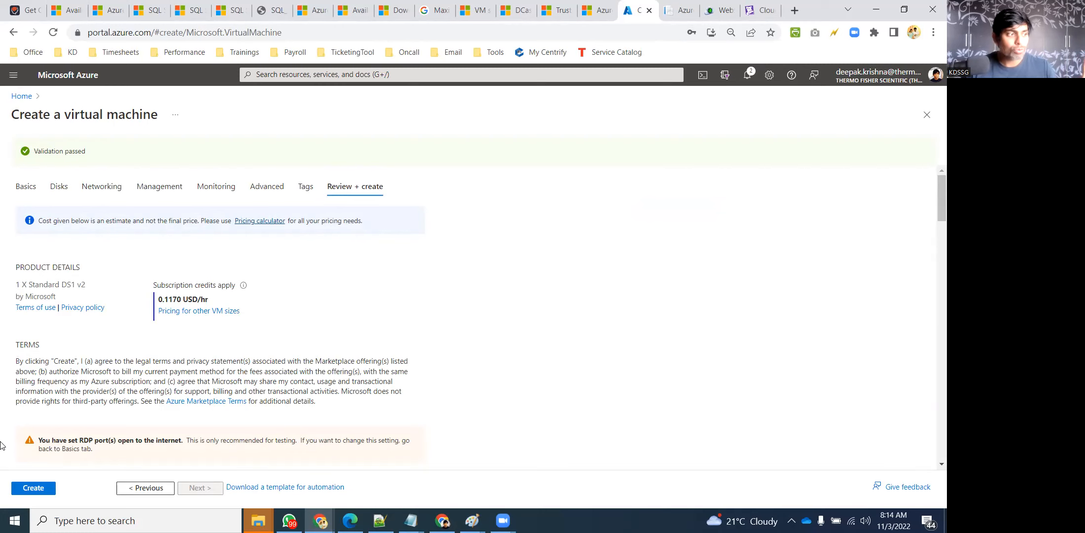
scroll(109, 411, down, 1)
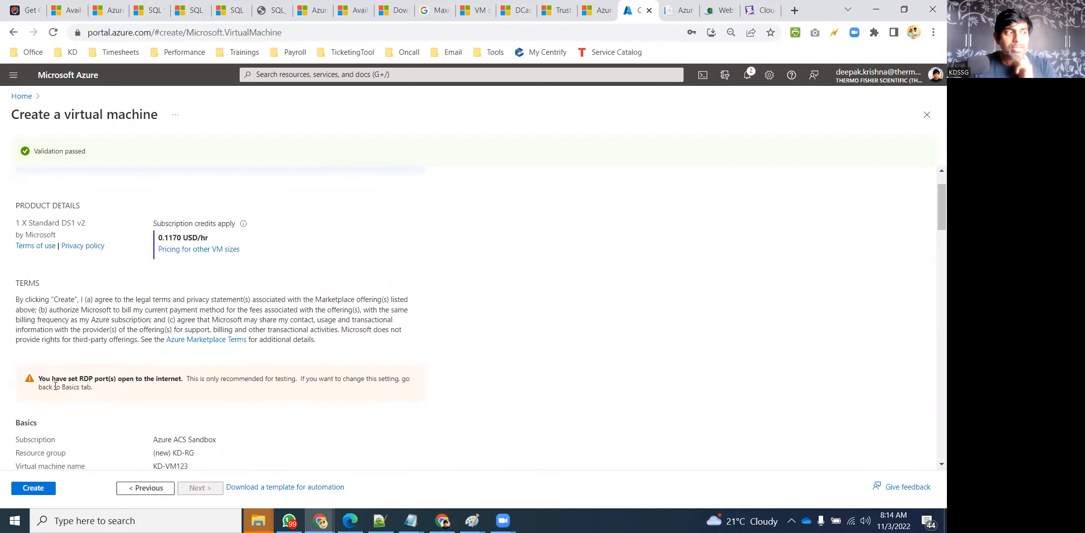
drag(79, 375, 183, 379)
click(194, 376)
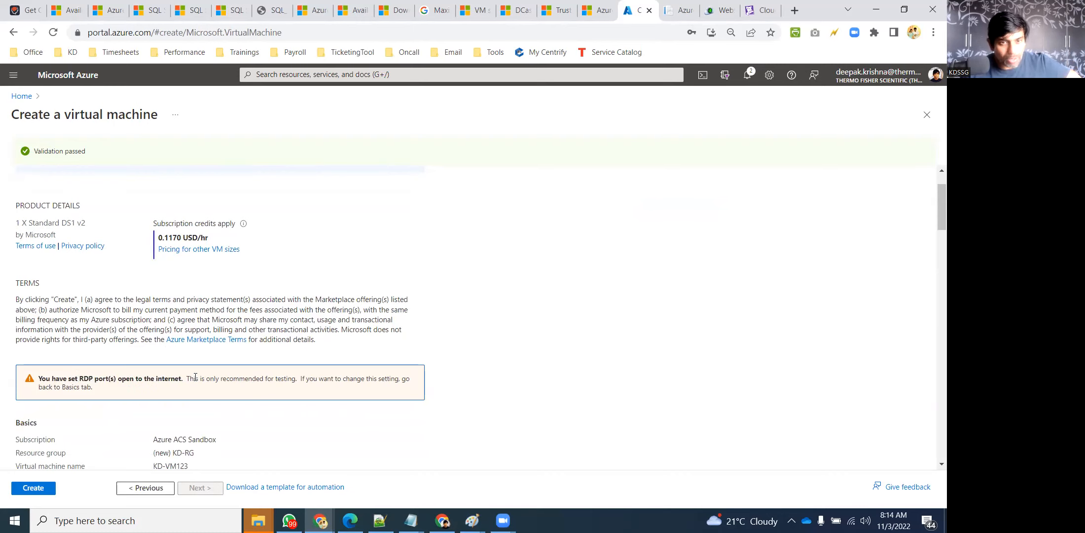
scroll(120, 438, down, 4)
click(33, 488)
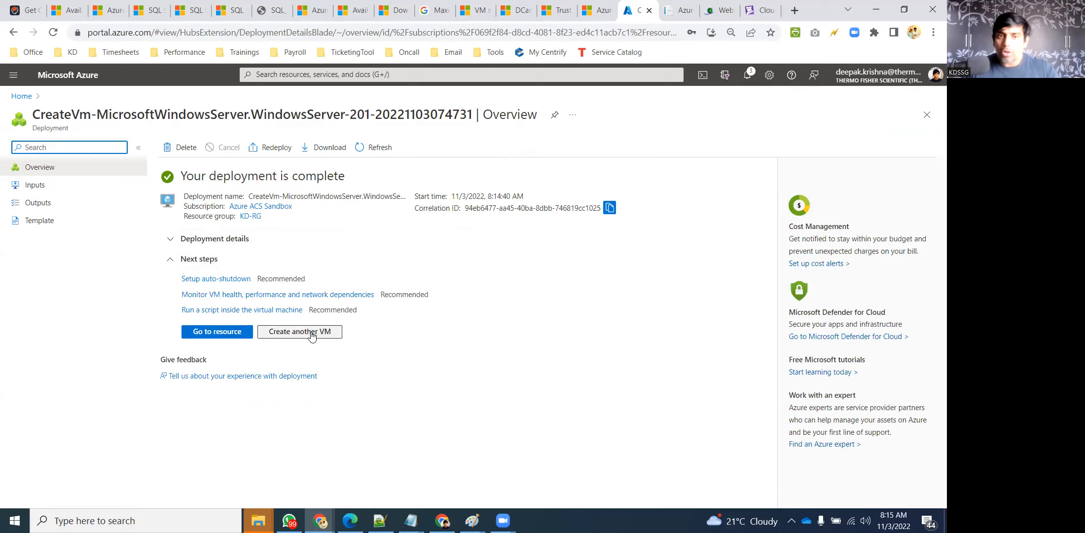
Go to the KD-VM123 resource and copy its public IP 52.140.4.241
click(225, 337)
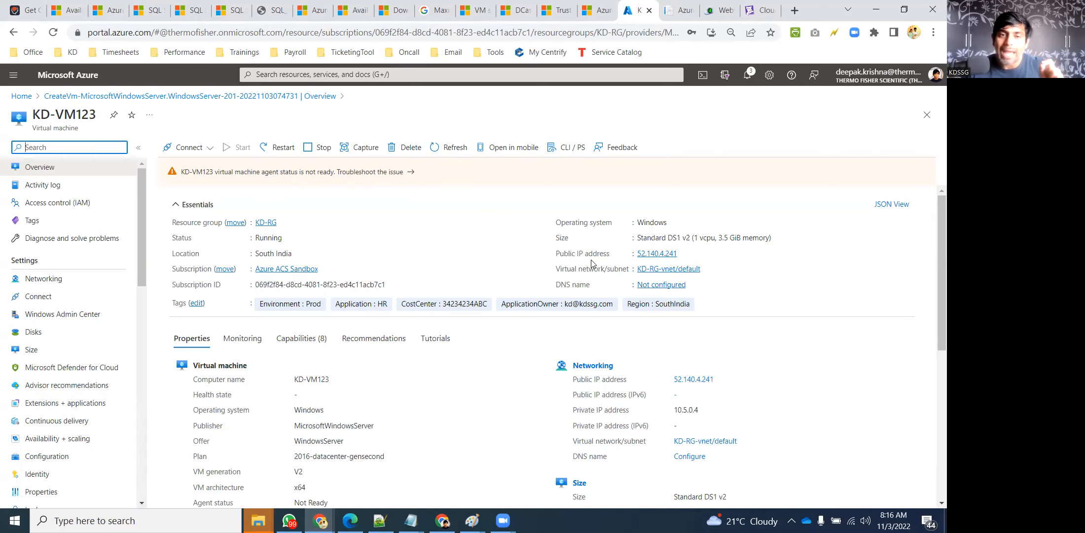
click(685, 255)
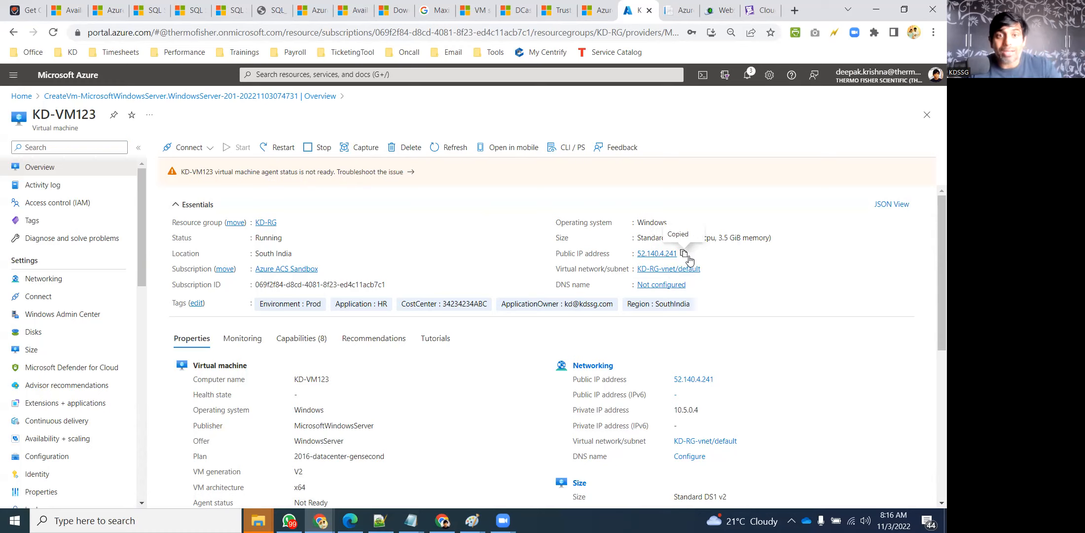
click(686, 258)
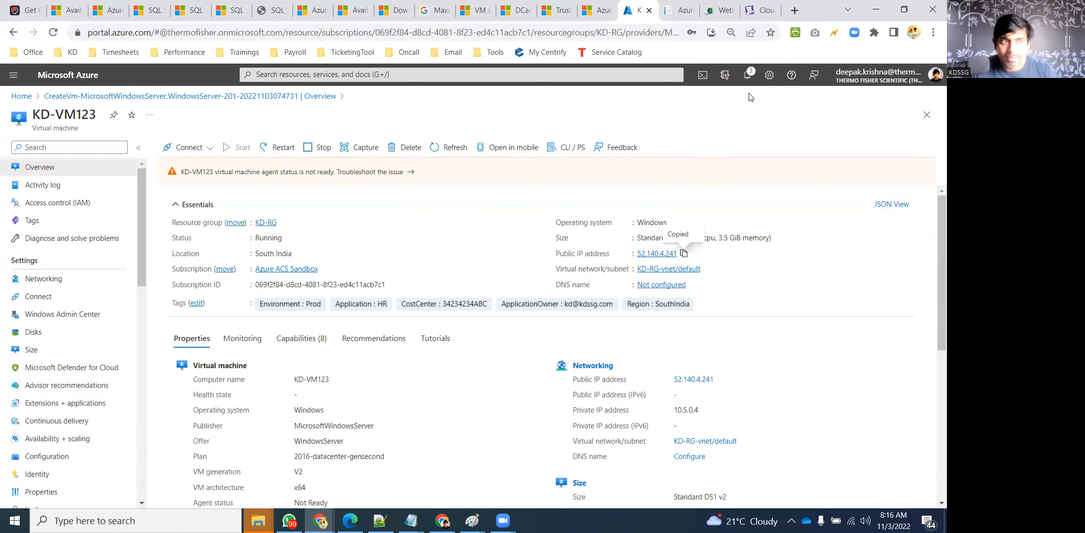
Launch Remote Desktop Connection via mstsc and paste 52.140.4.241 as the computer
click(875, 11)
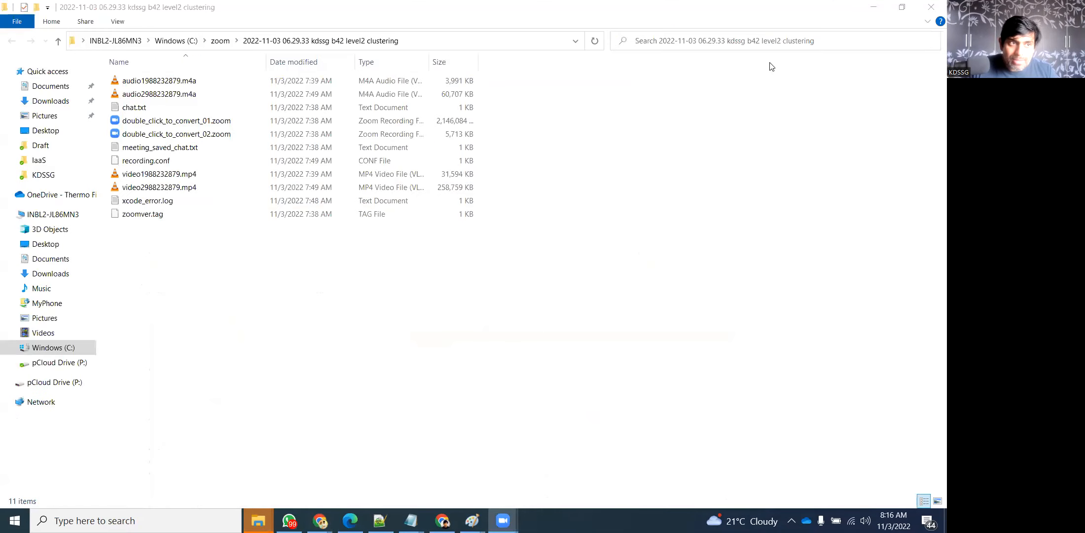
click(873, 6)
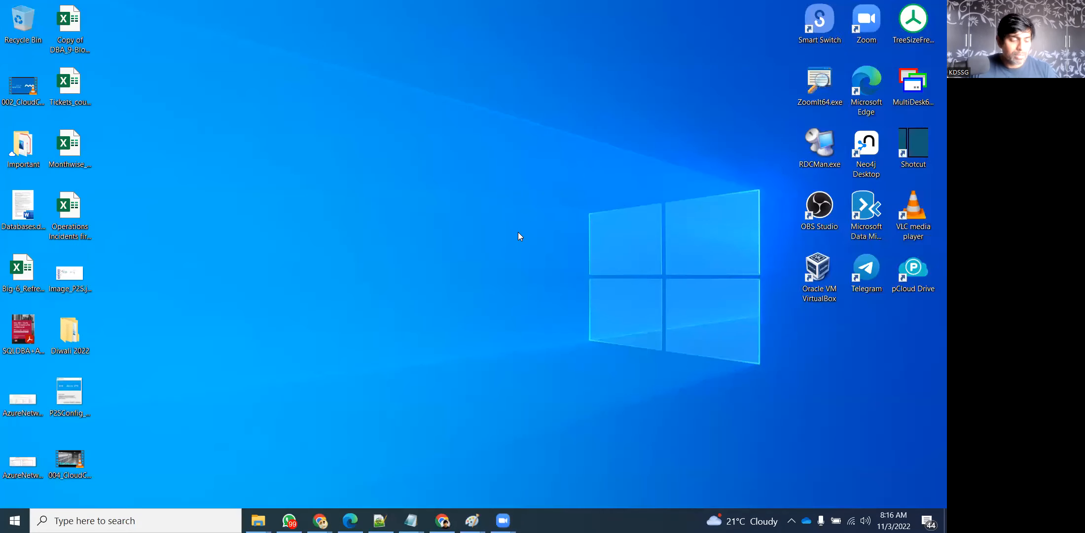
key(super)
text(mstsc)
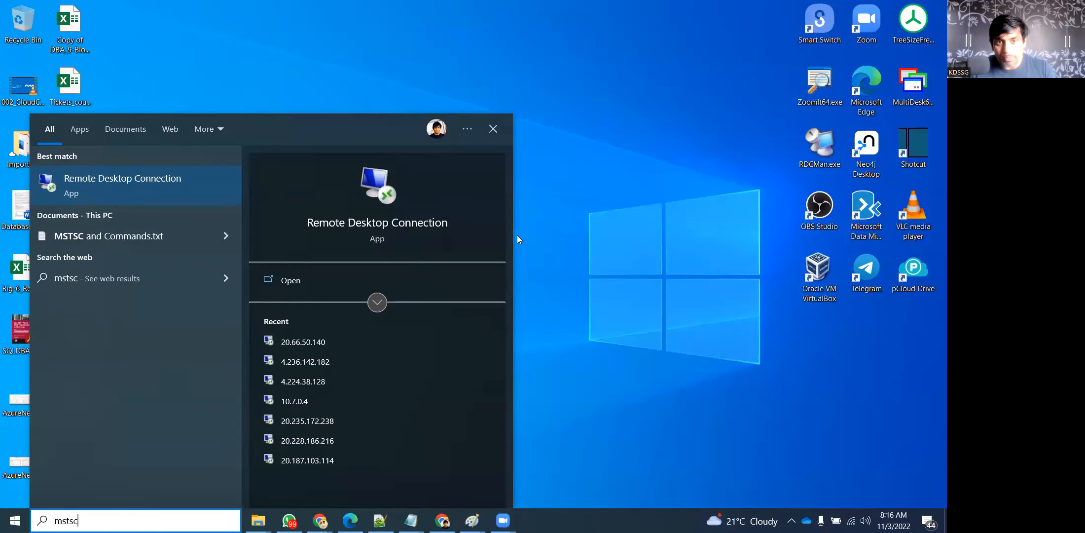
click(168, 182)
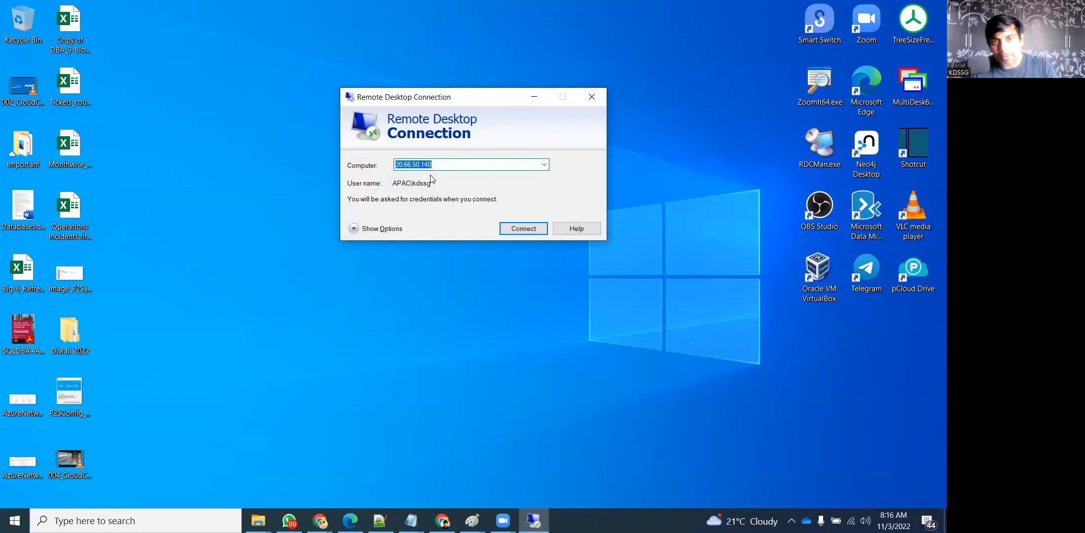
key(ctrl+v)
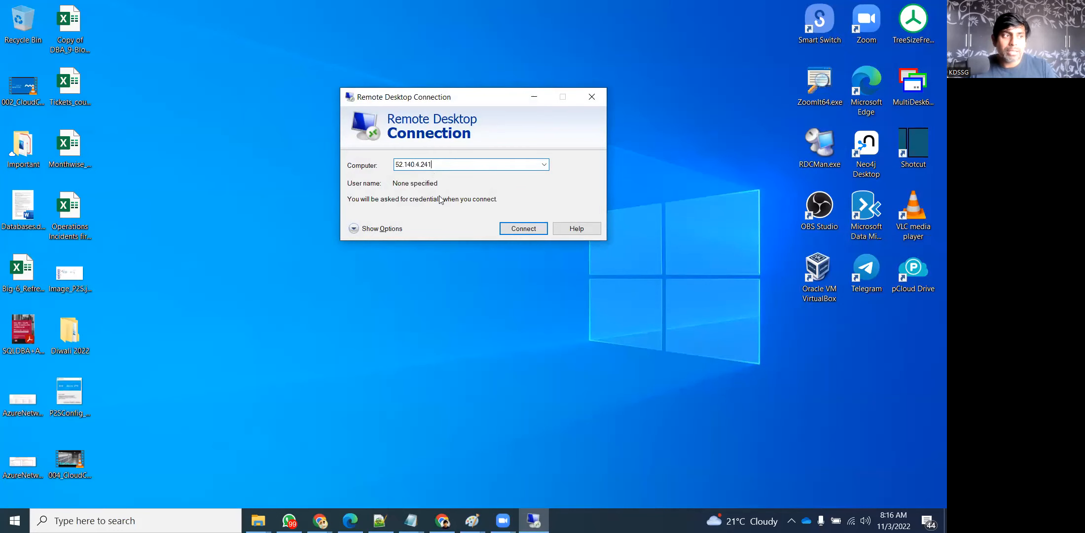
Connect to 52.140.4.241 with the VM's admin username and password, permanently trusting its certificate
click(501, 233)
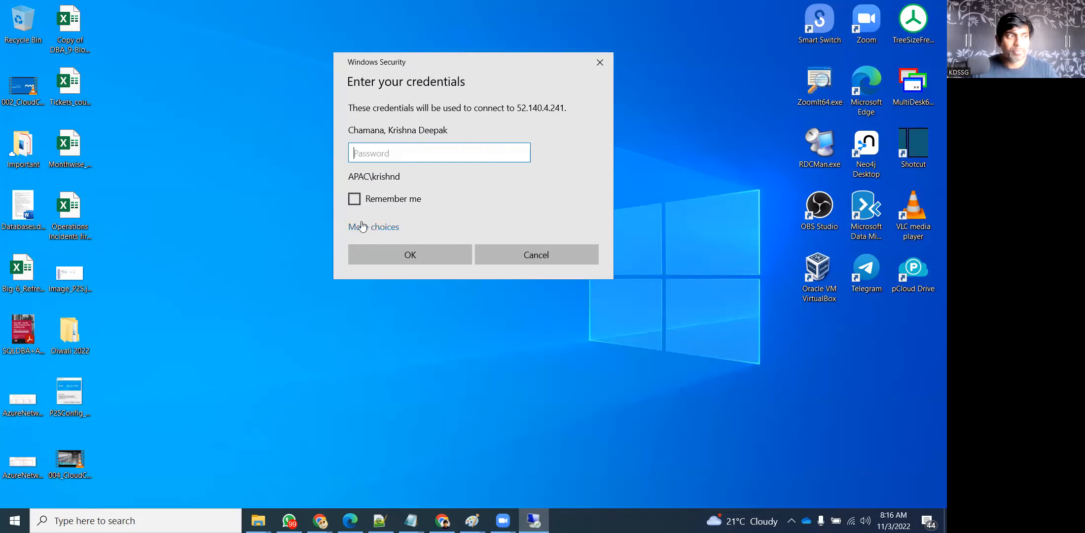
click(371, 228)
click(416, 329)
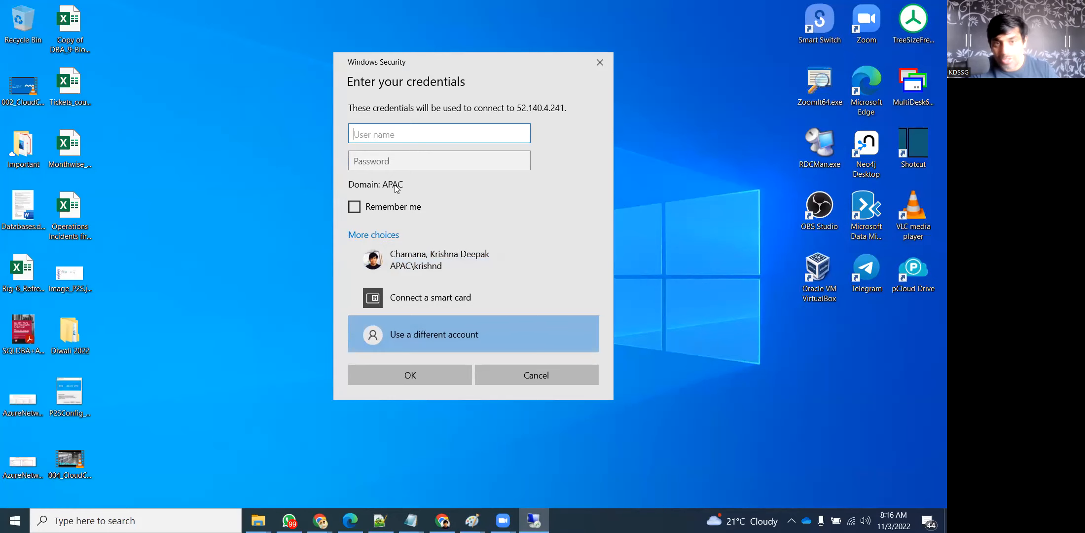
text(kdssg)
key(Tab)
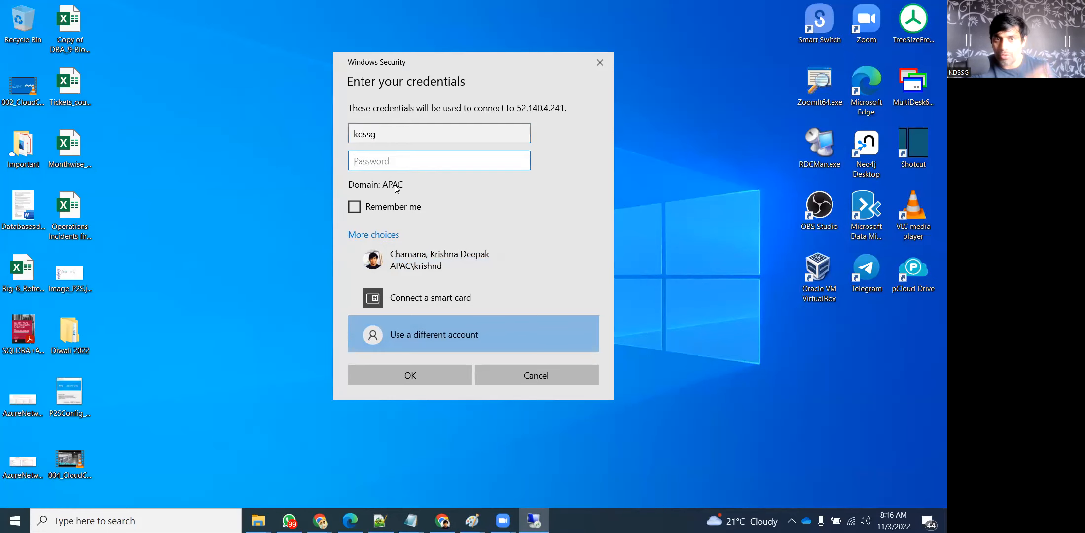
text(••••••••)
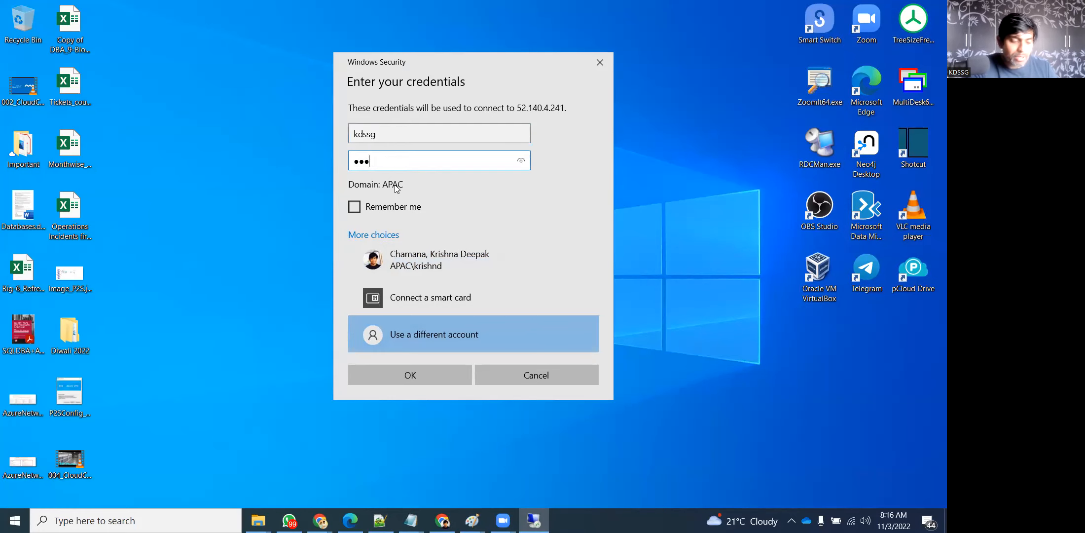
text(•••••)
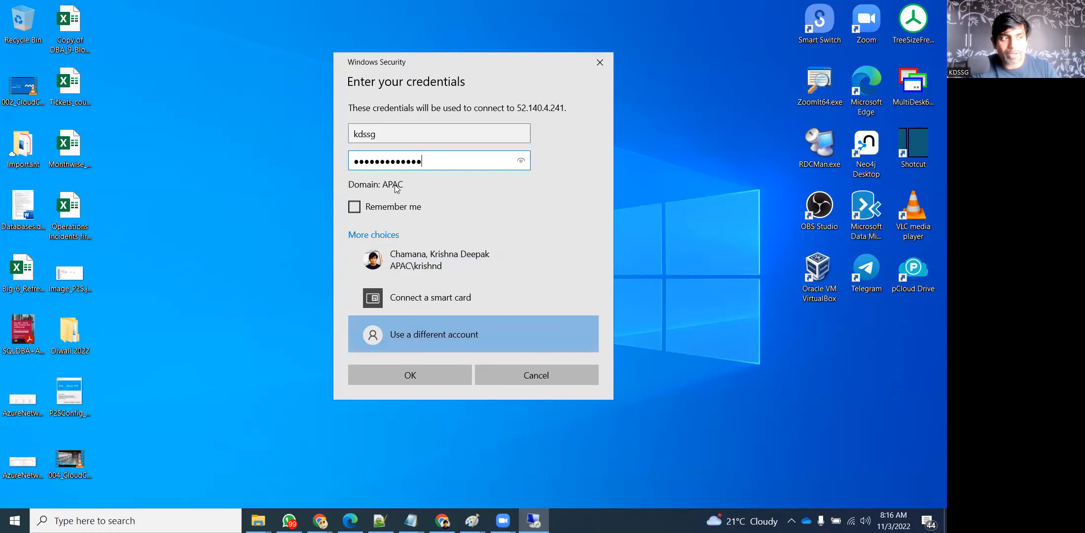
click(427, 374)
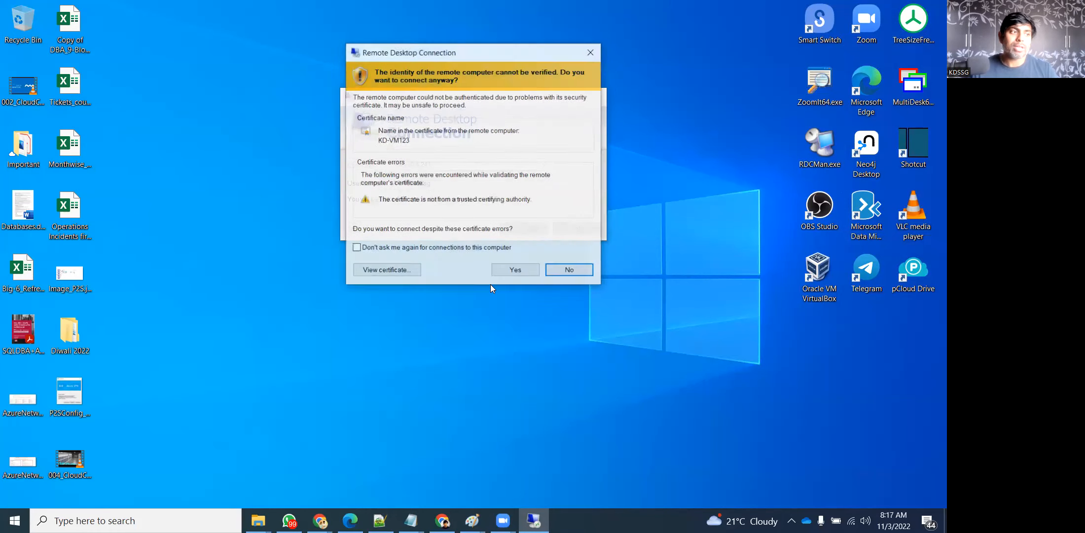
click(371, 250)
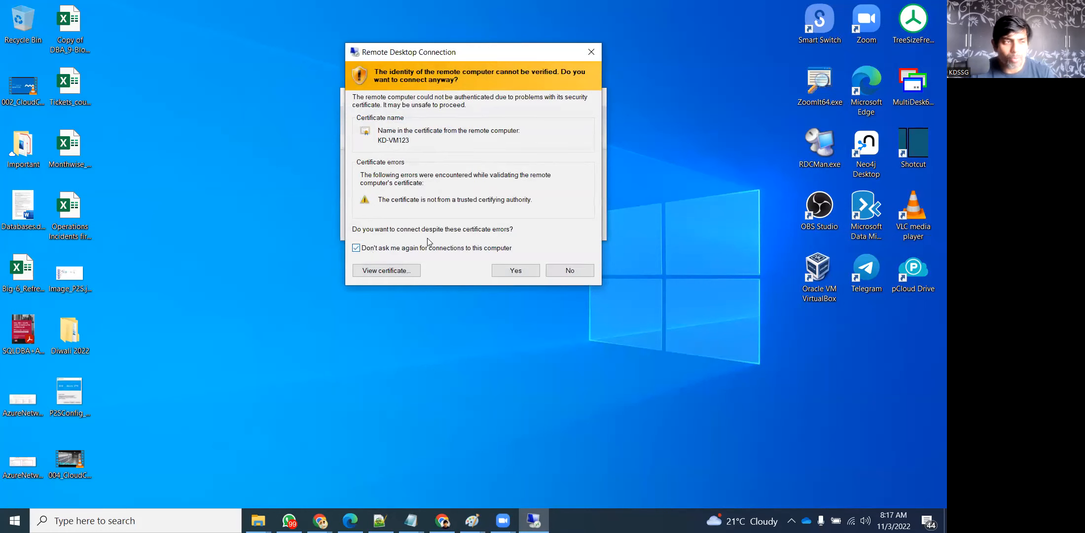
click(514, 275)
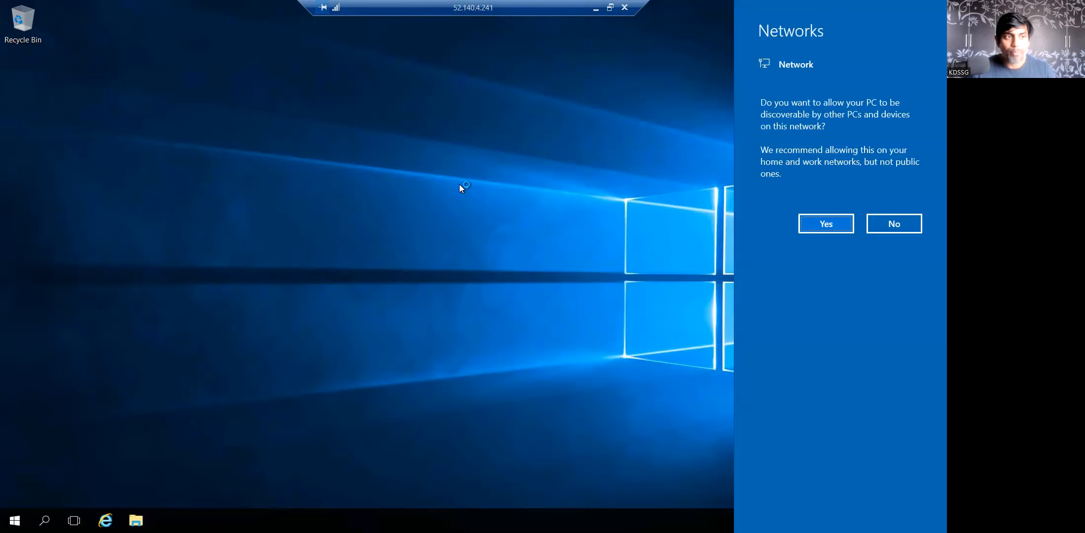
Allow the remote KD-VM123 desktop to be discoverable on the network
click(830, 224)
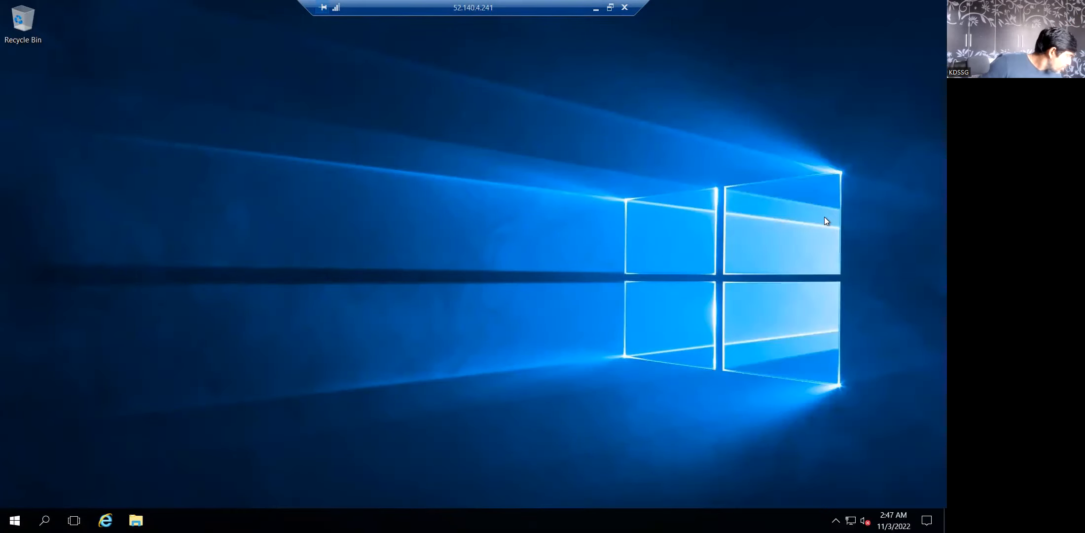
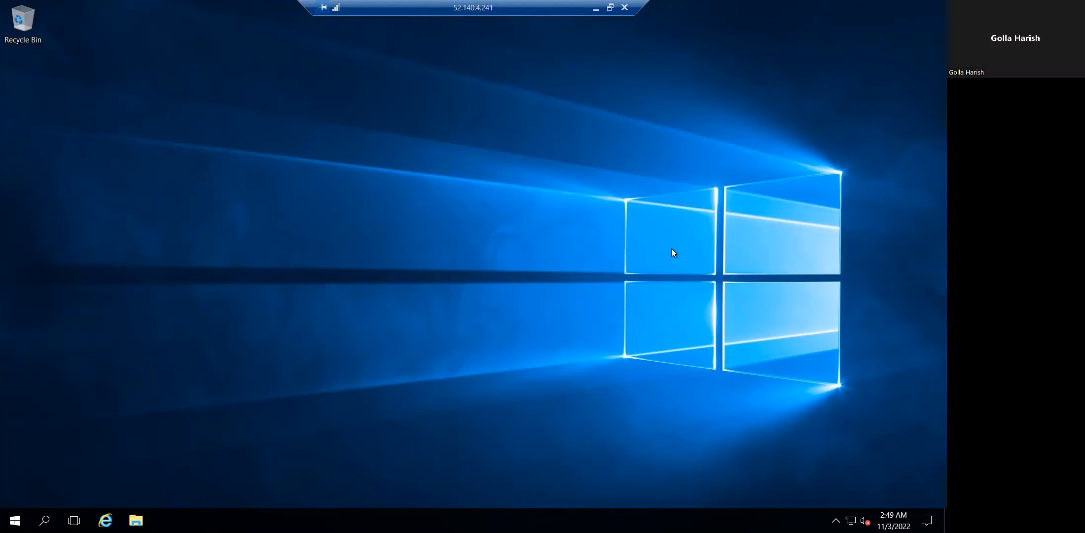
Minimize the KD-VM123 remote desktop session to get back to the local desktop
click(596, 8)
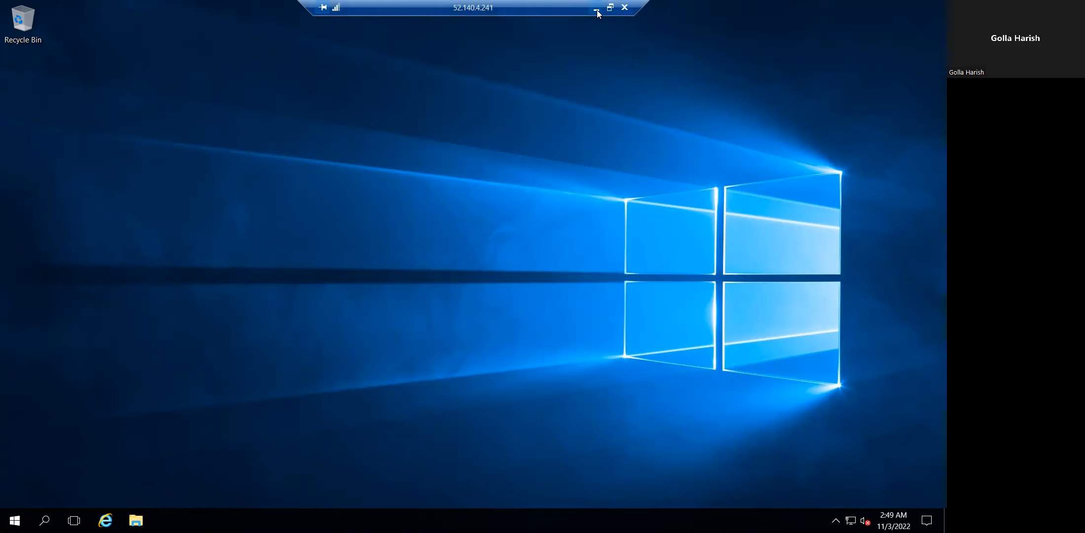
Bring KD-VM123's Azure overview forward, briefly revisiting and re-minimizing the remote session
mouse_move(320, 519)
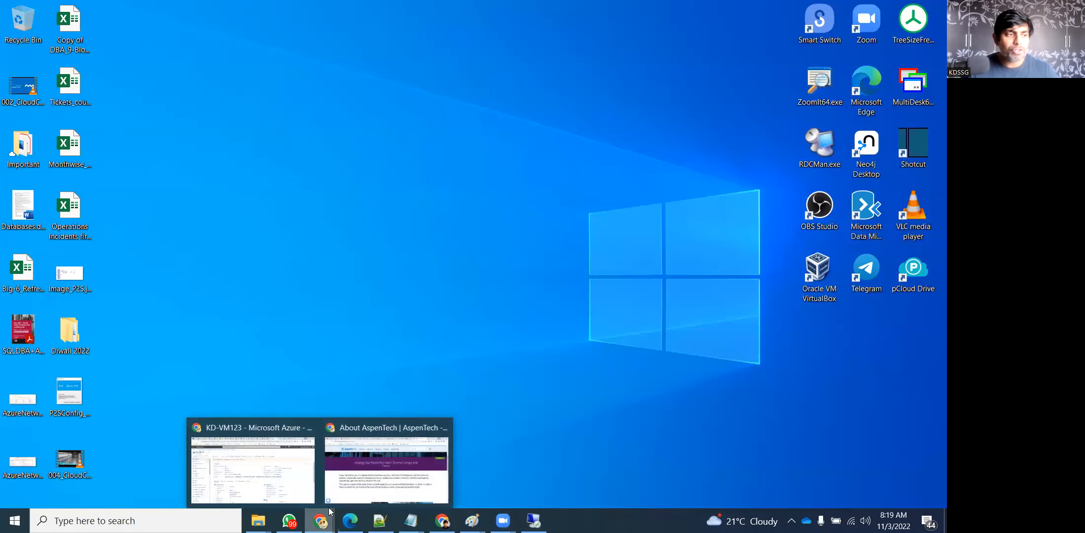
click(294, 469)
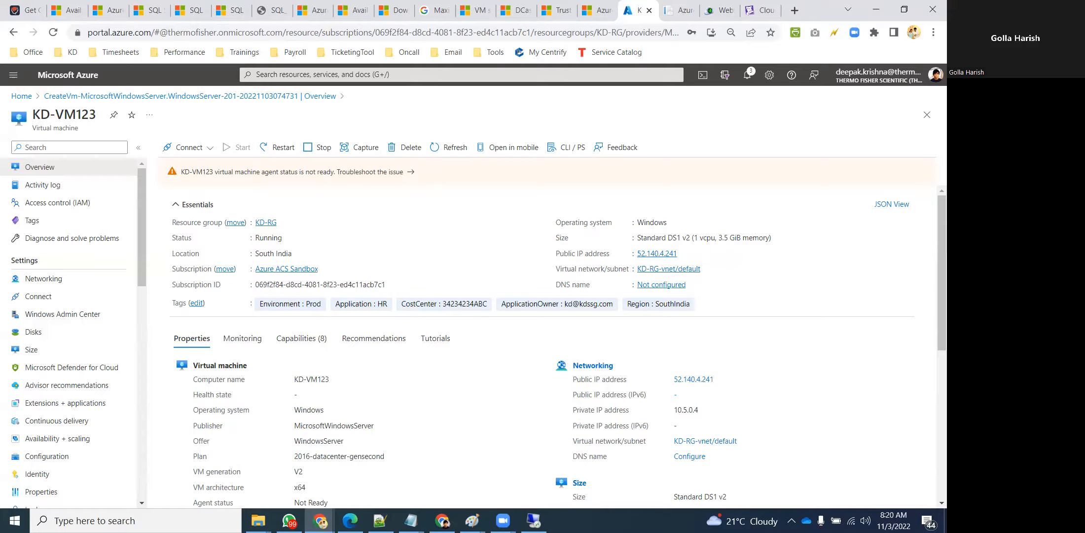
click(534, 520)
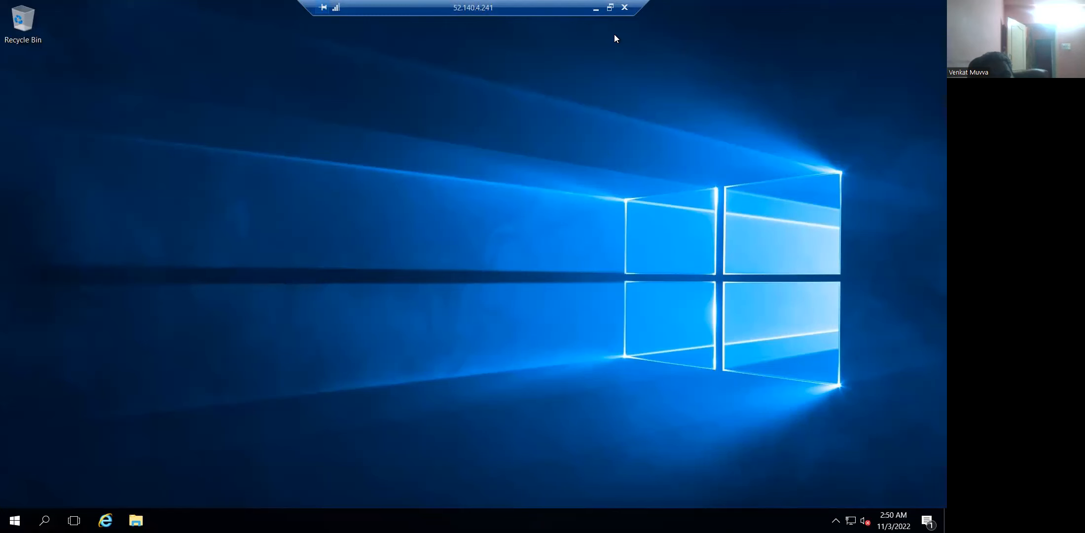
click(596, 8)
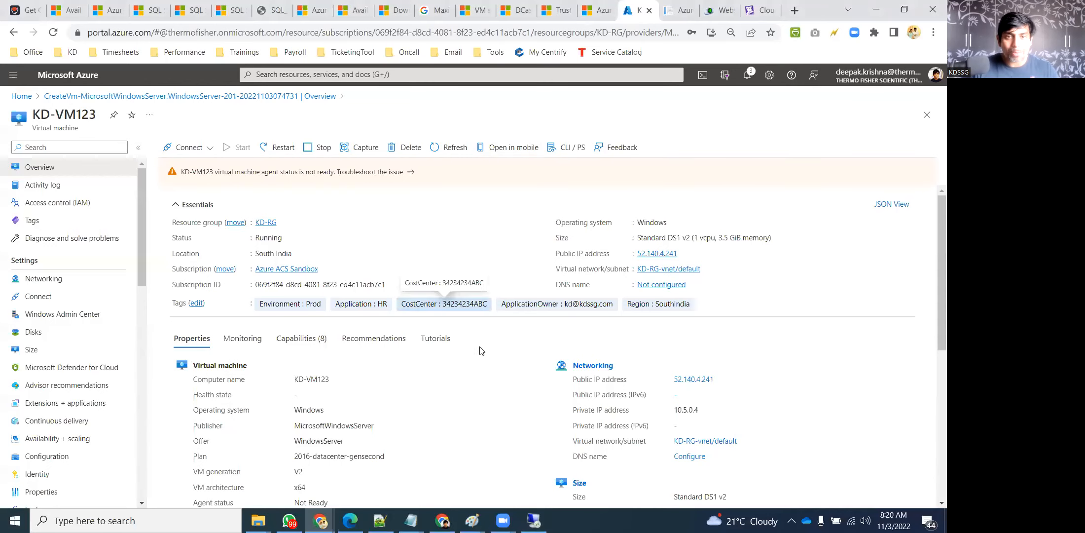
mouse_move(411, 521)
click(375, 464)
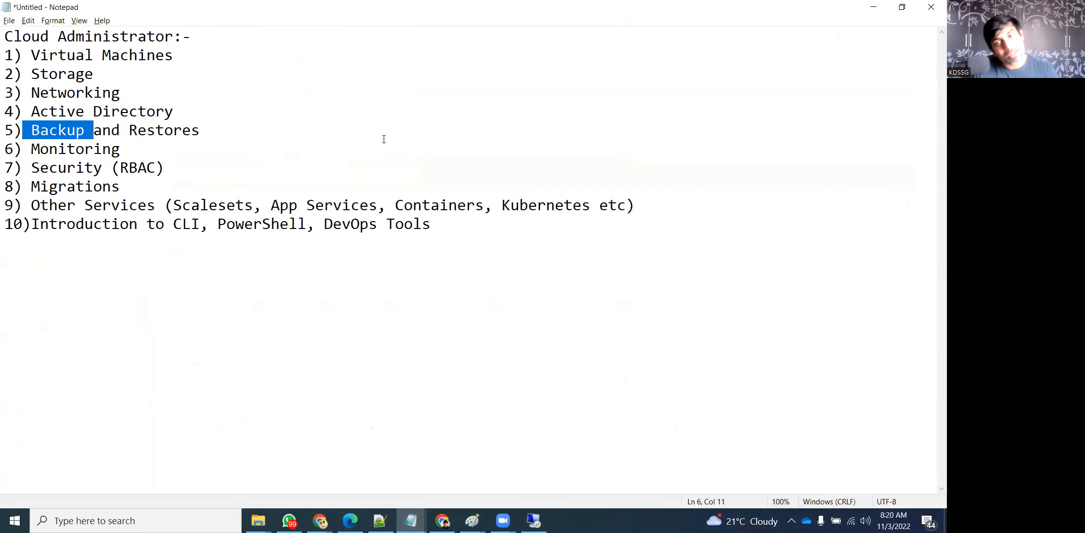
click(74, 130)
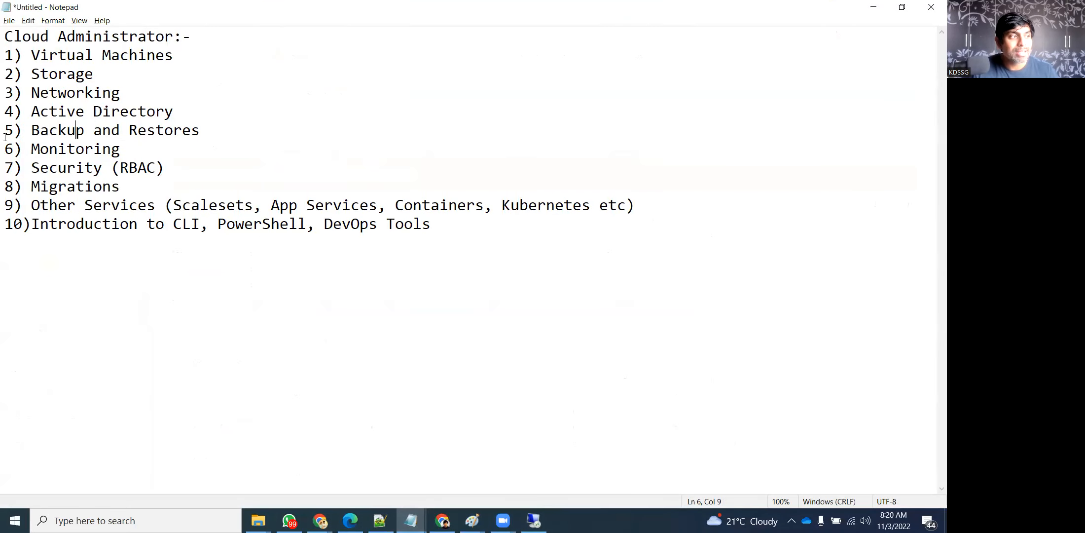
drag(157, 115, 10, 115)
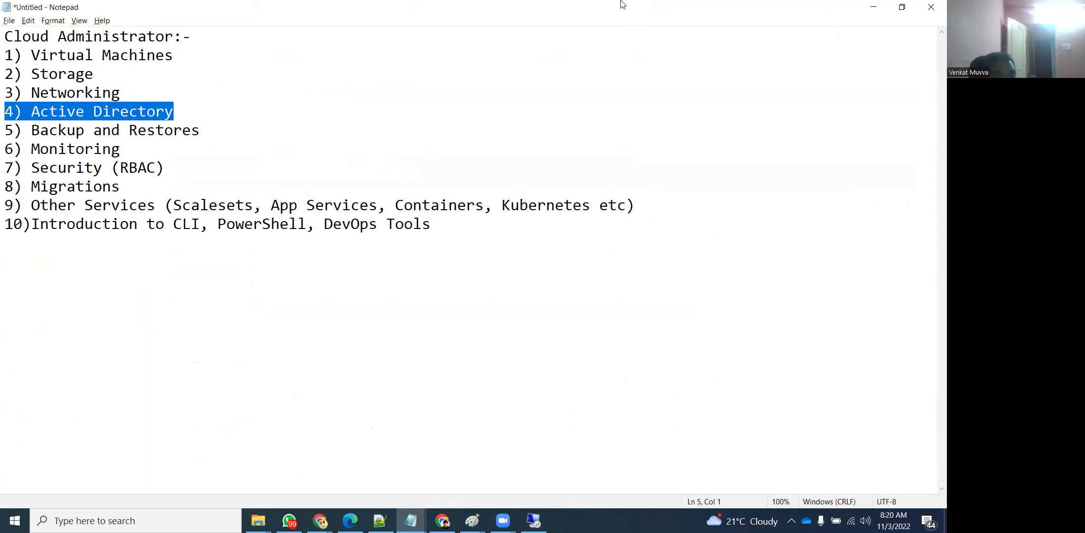
click(873, 7)
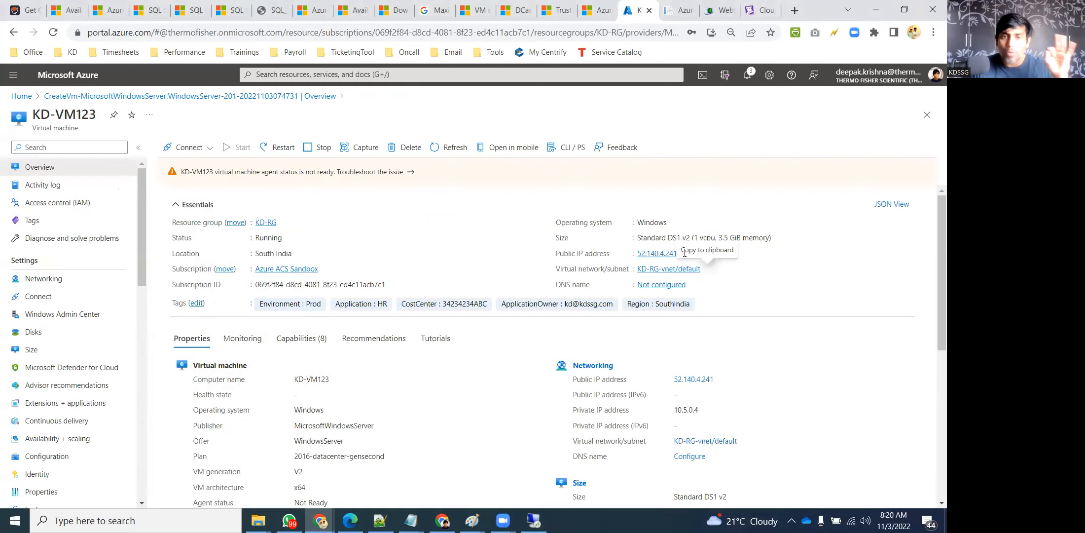
Copy KD-VM123's public IP 52.140.4.241, then return to the portal Home page
click(685, 258)
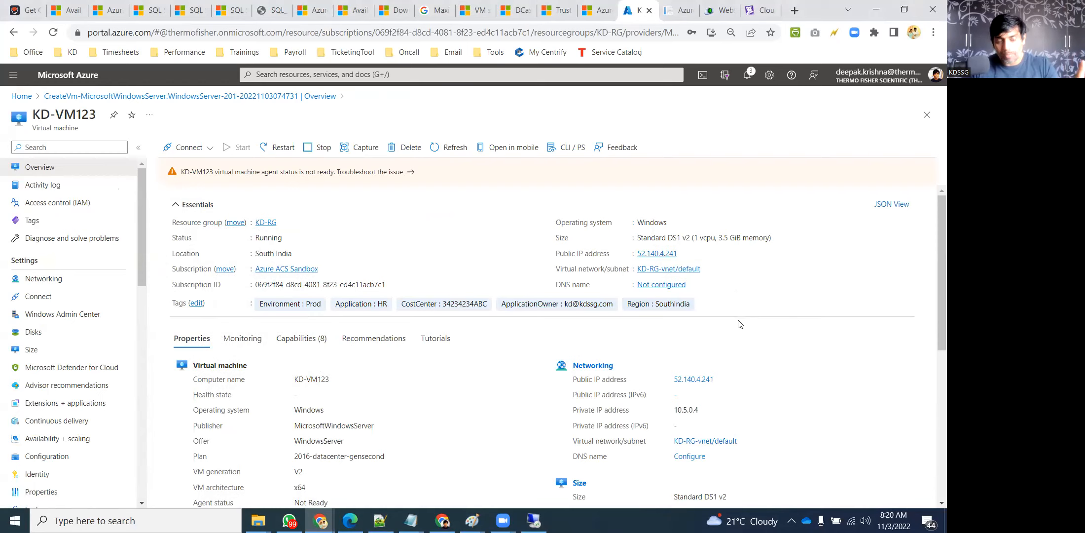
scroll(709, 349, down, 6)
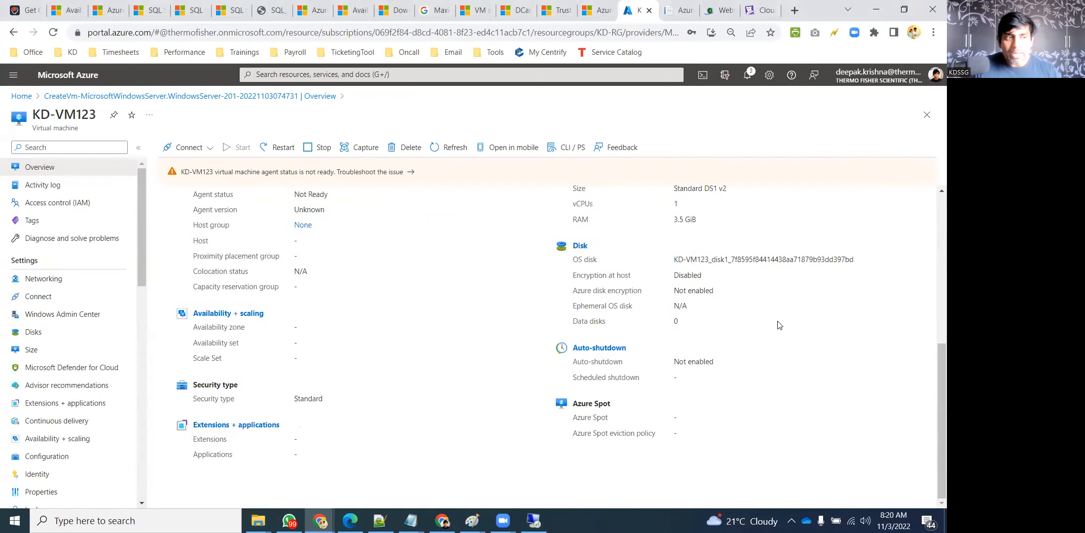
scroll(776, 325, up, 5)
scroll(776, 324, up, 1)
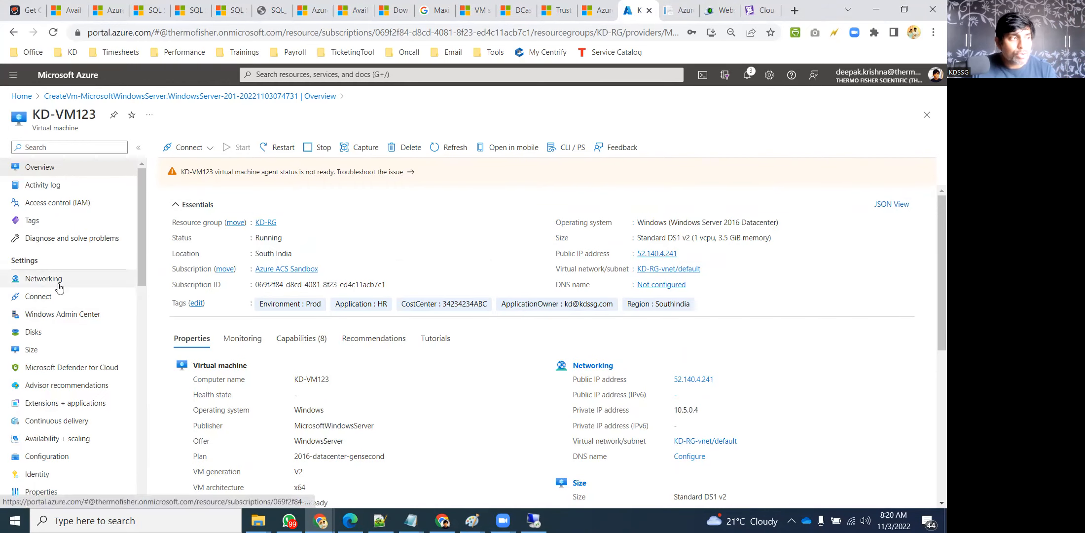
scroll(54, 285, down, 4)
scroll(69, 321, down, 9)
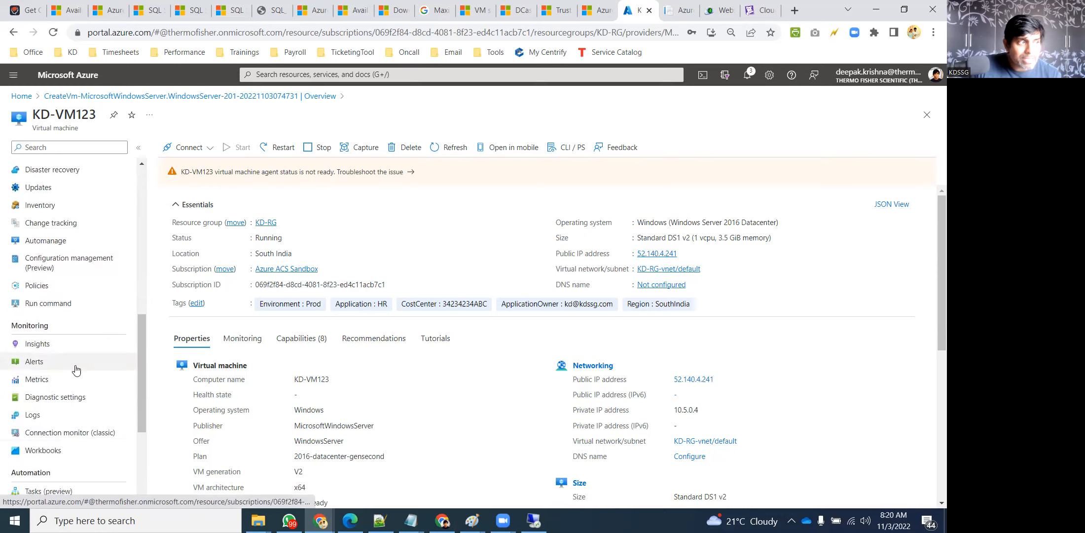
scroll(89, 390, up, 7)
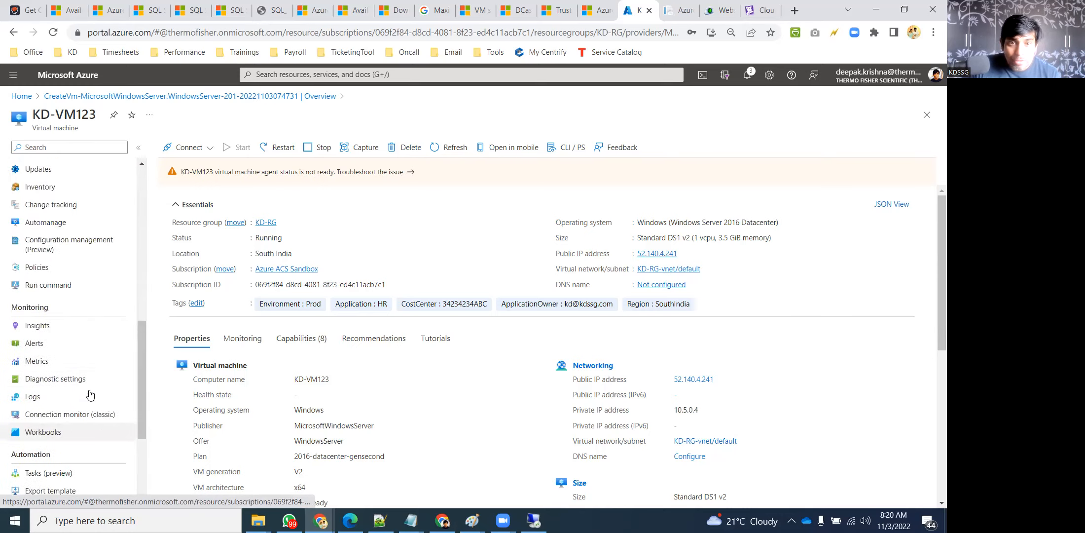
scroll(94, 383, up, 5)
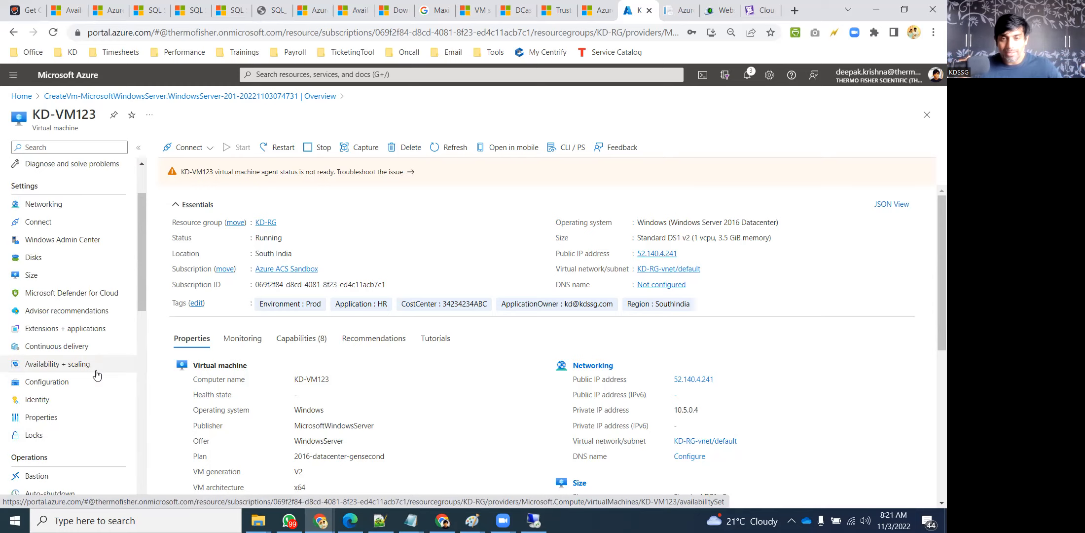
scroll(65, 387, down, 3)
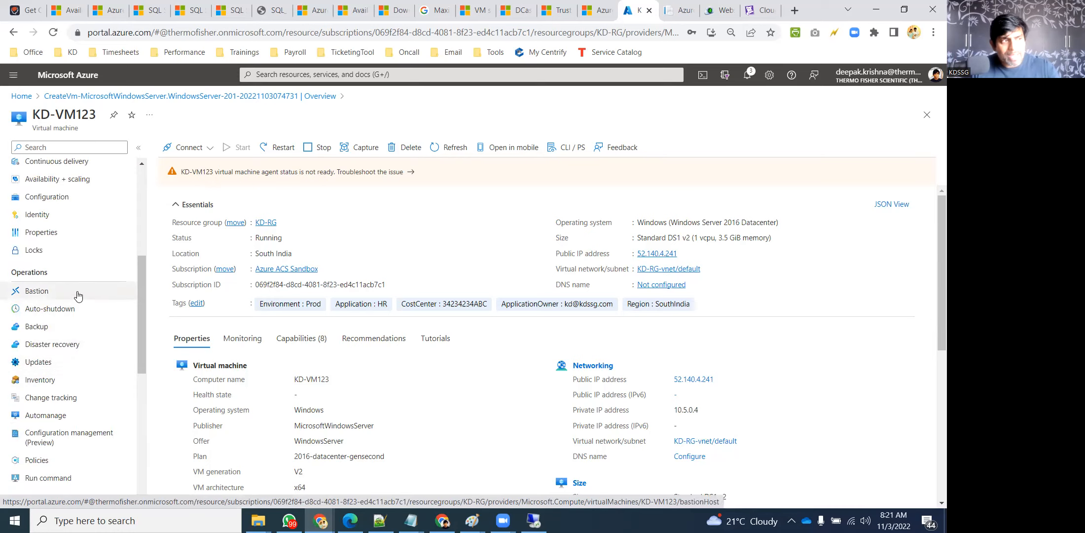
scroll(68, 355, down, 3)
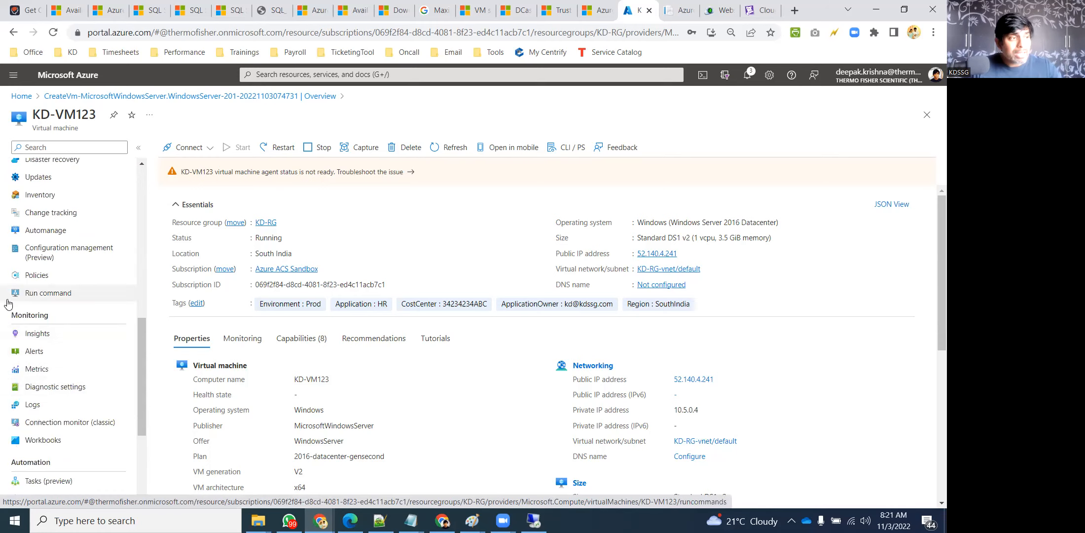
scroll(42, 357, down, 3)
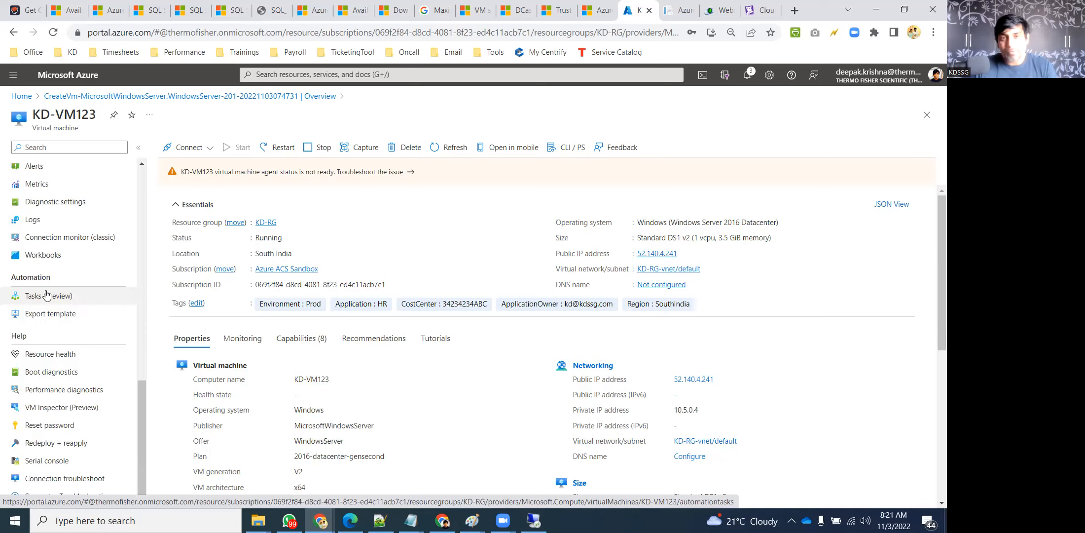
scroll(47, 295, up, 4)
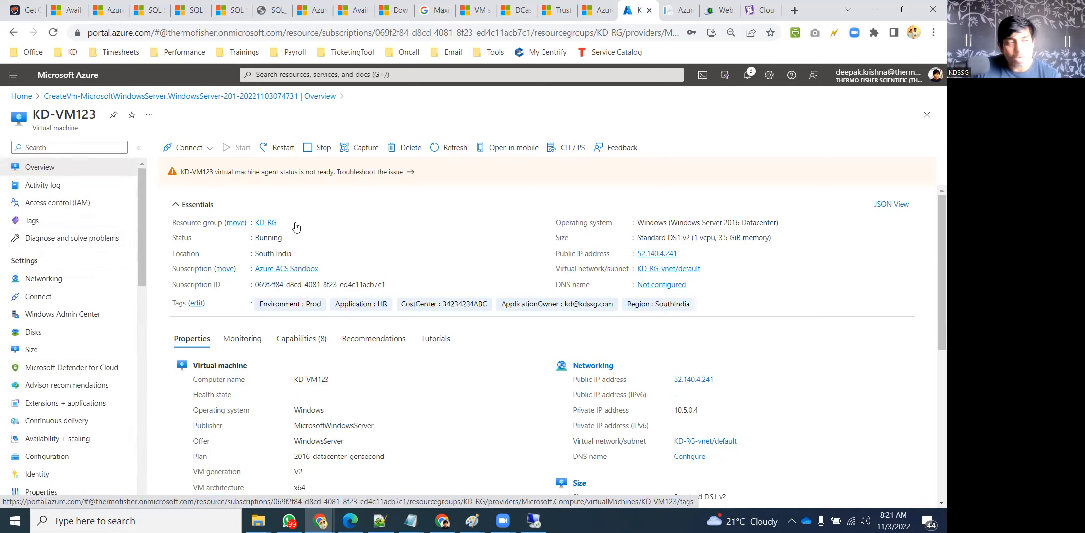
click(16, 98)
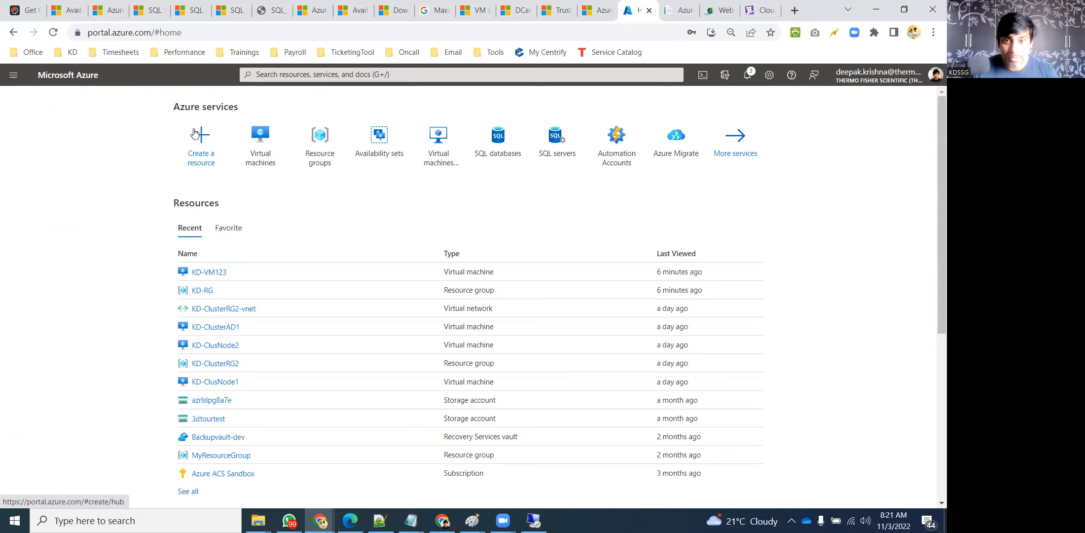
Start creating a new Azure virtual machine from the Virtual machines service
mouse_move(271, 162)
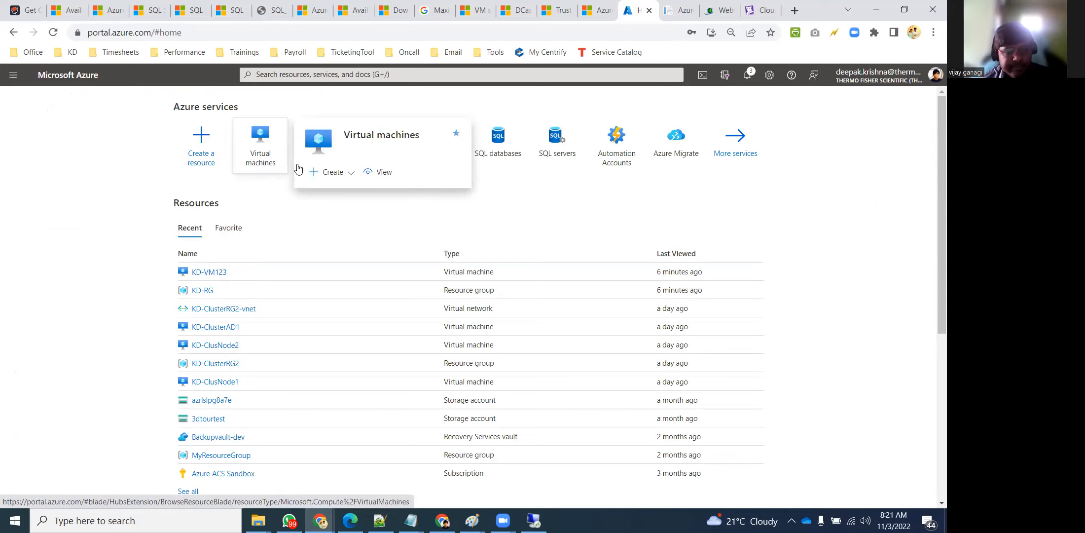
click(333, 172)
click(344, 206)
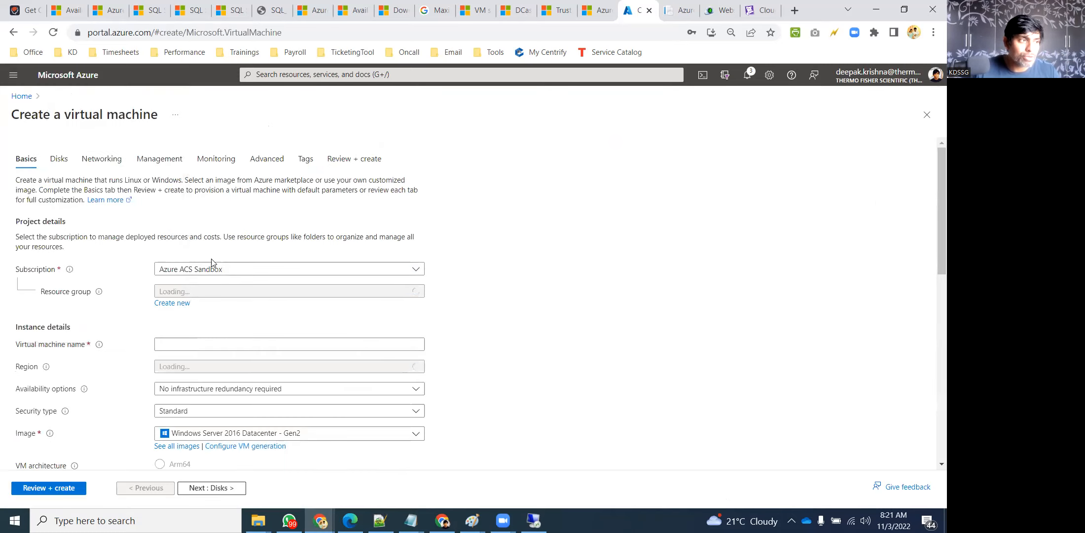
Put the new VM in resource group KD-RG and name it KD-LinuxVM
scroll(214, 263, down, 1)
click(250, 232)
text(KD)
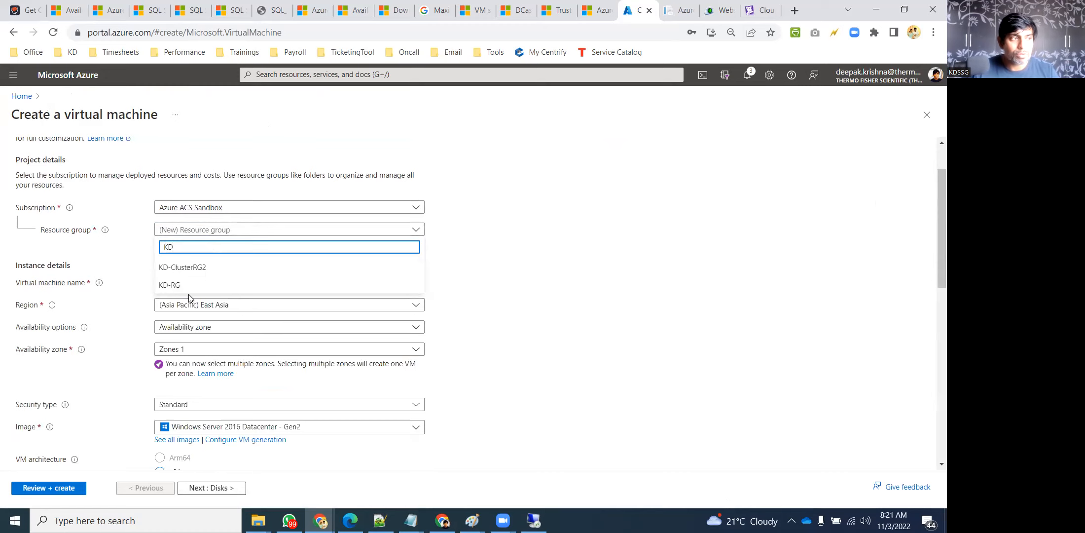
click(187, 286)
click(191, 279)
text(KD-Lo)
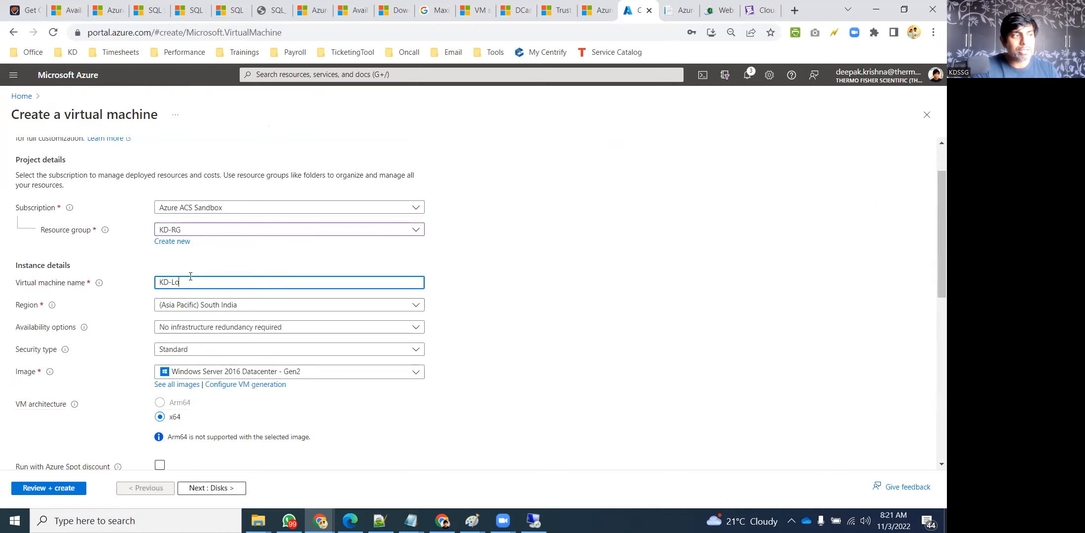
key(BackSpace)
text(inuxVM)
key(ctrl+a)
click(519, 322)
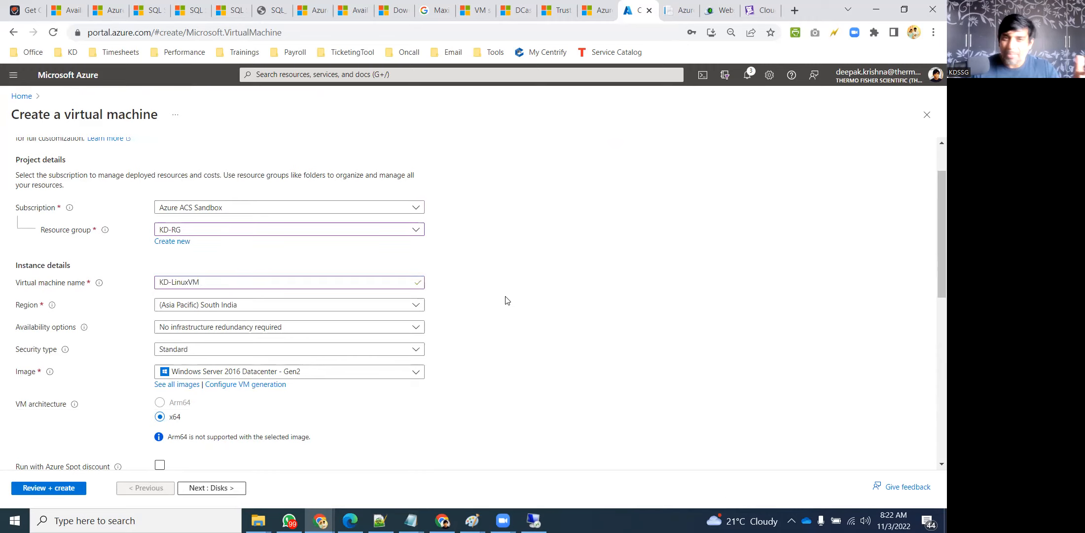
scroll(418, 303, down, 1)
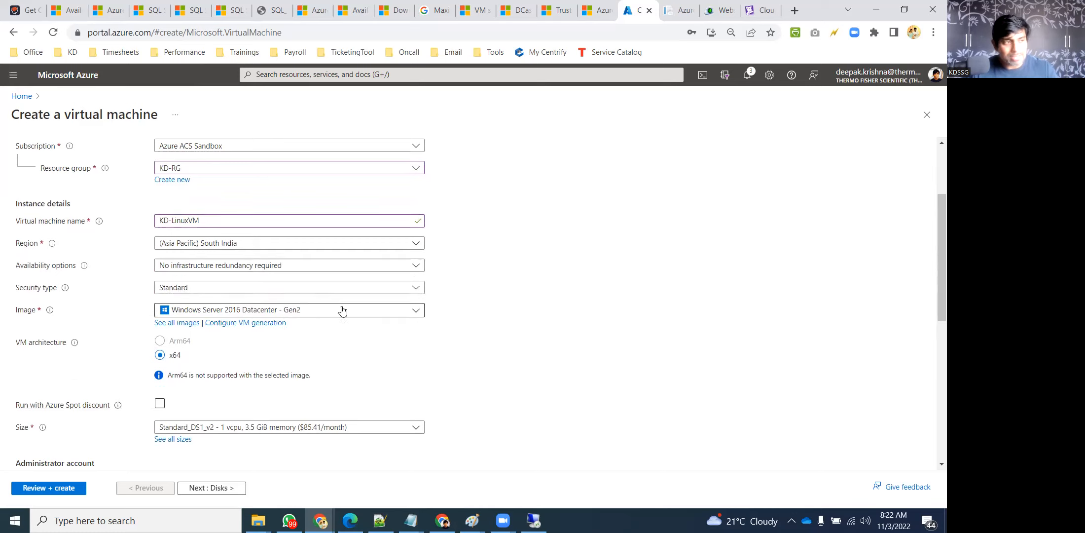
click(318, 311)
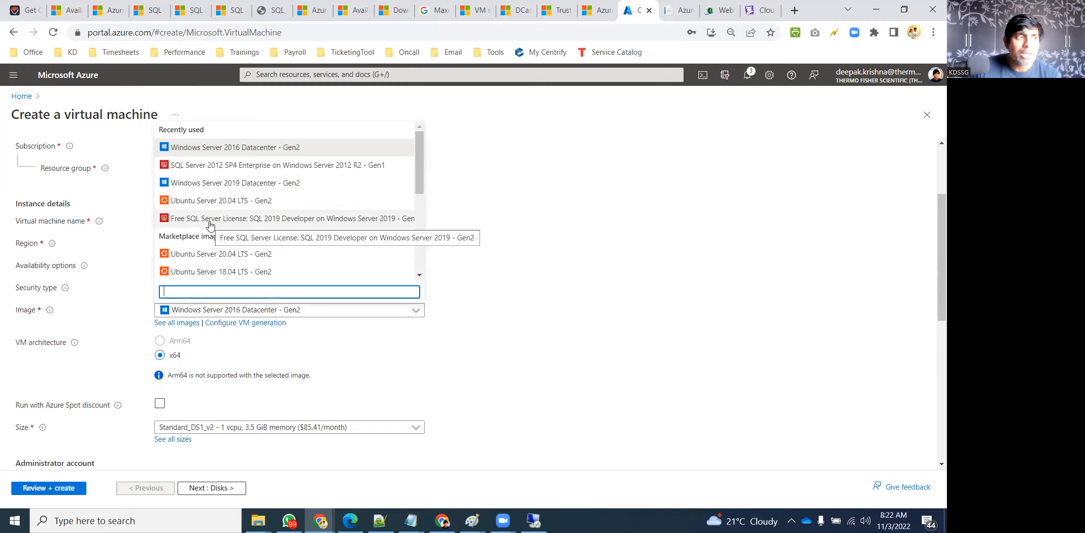
Choose the Ubuntu Server 20.04 LTS - Gen2 image and the Standard_D4s_v3 (16 GiB) size
scroll(247, 244, down, 3)
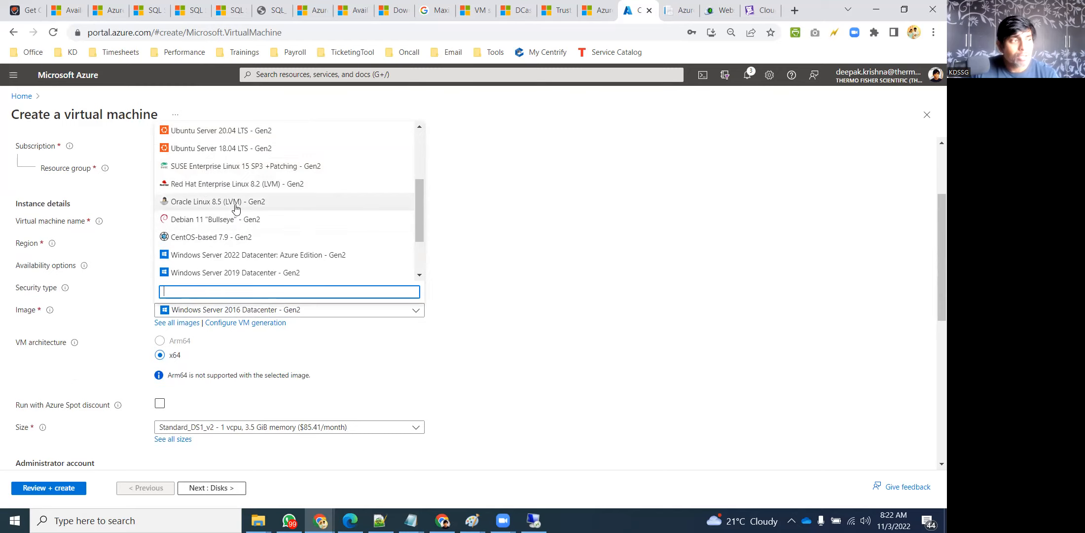
scroll(222, 242, up, 3)
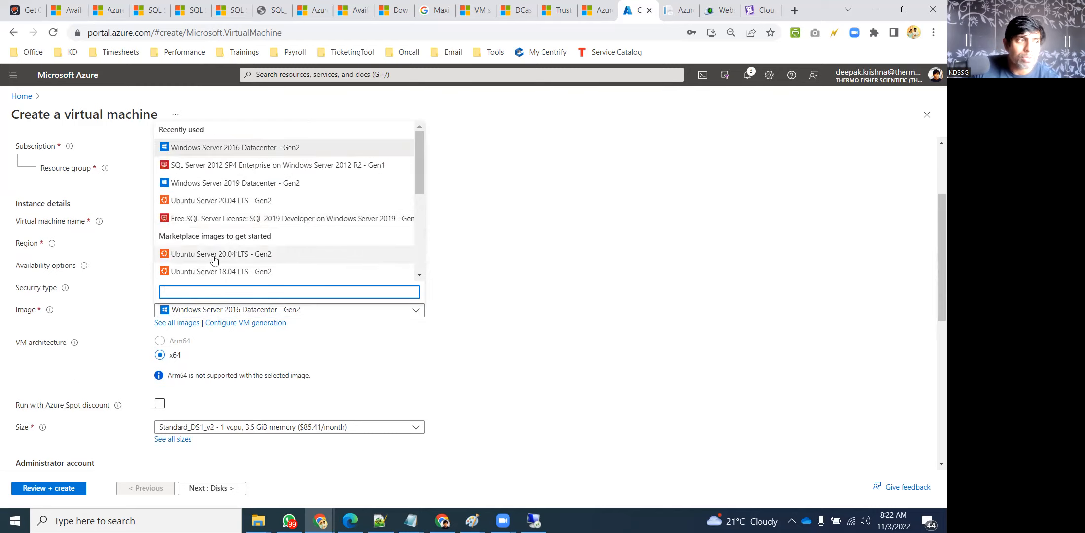
click(214, 255)
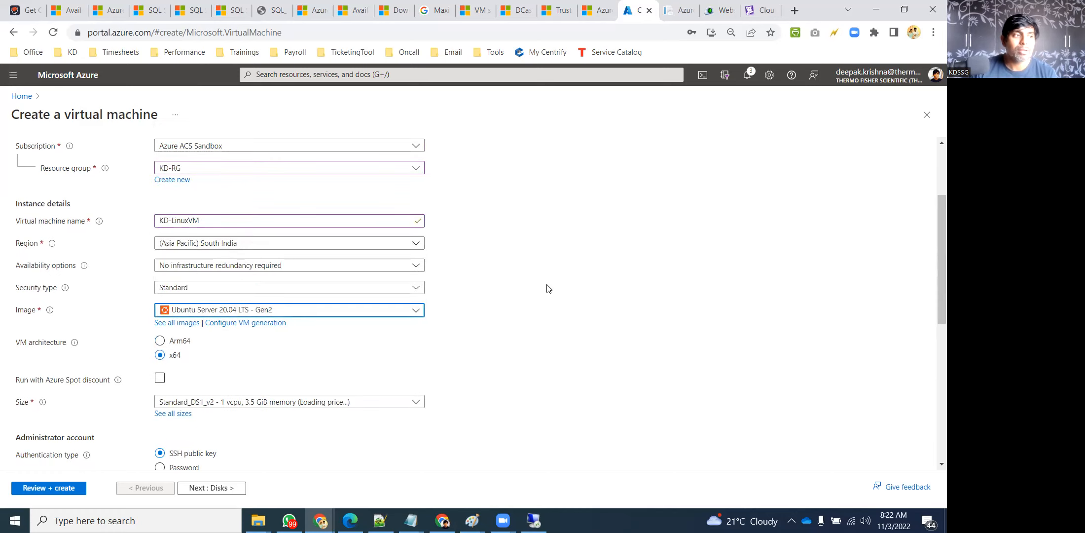
scroll(194, 329, down, 1)
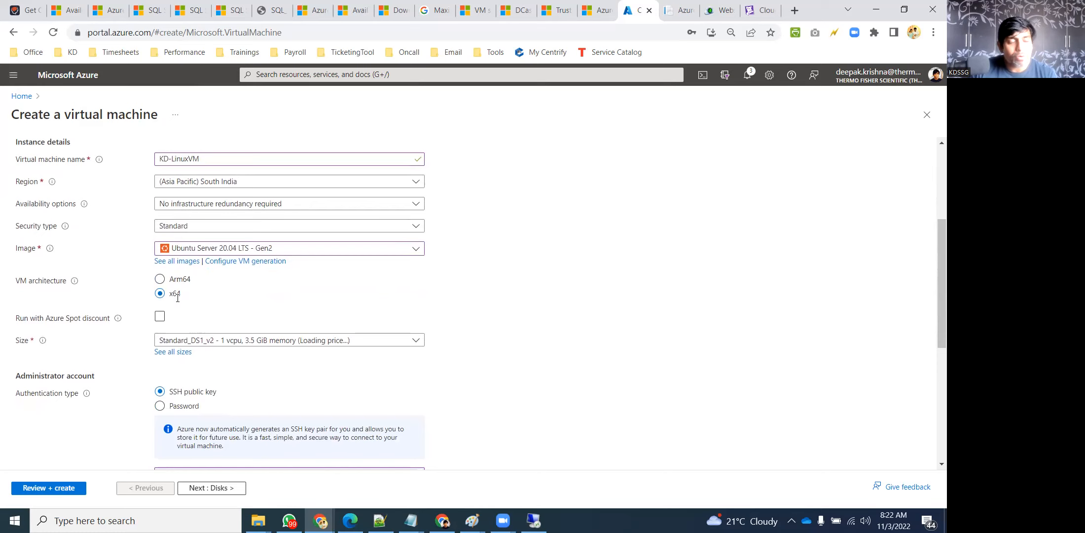
scroll(292, 296, down, 1)
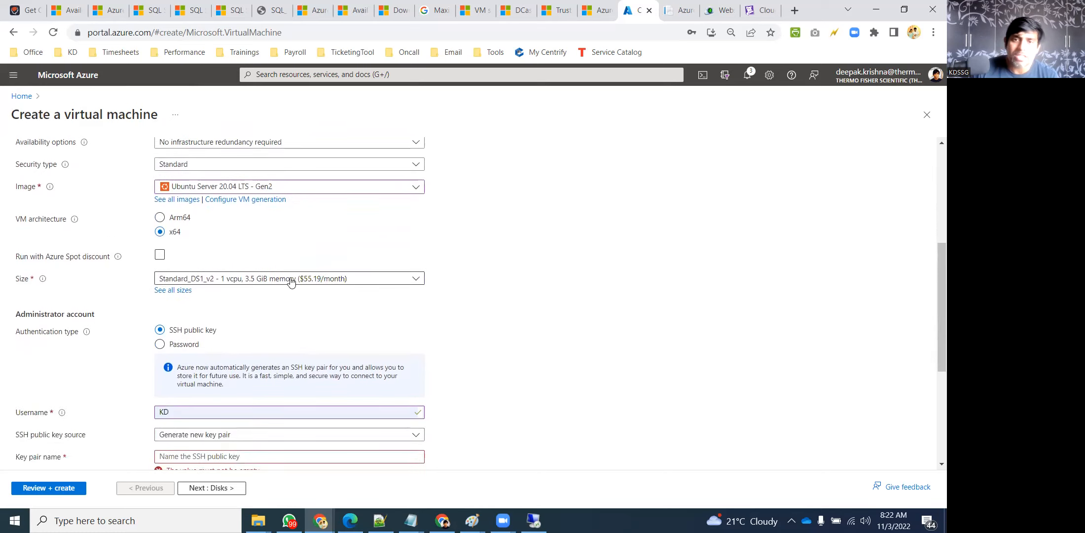
click(377, 278)
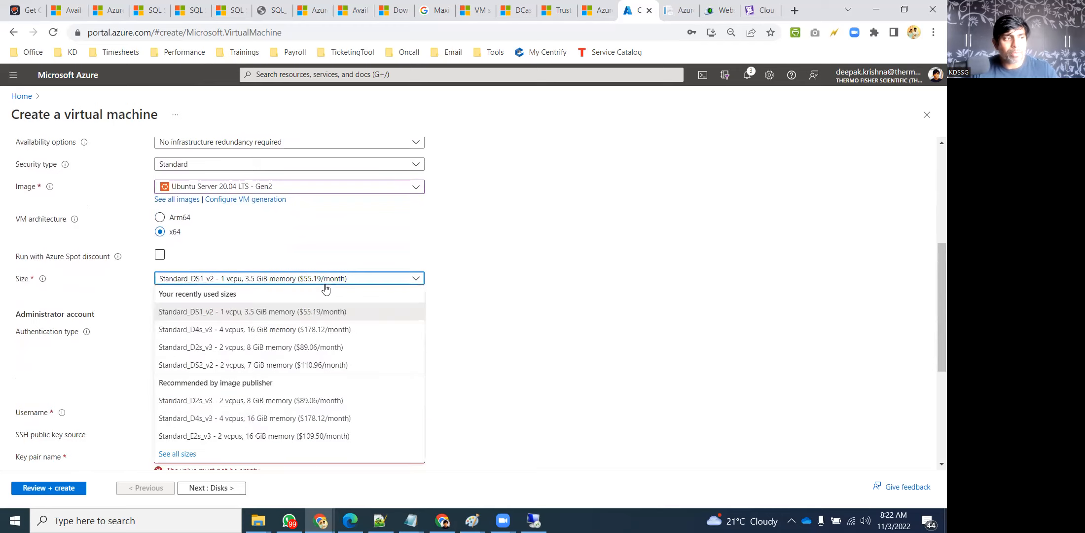
click(250, 330)
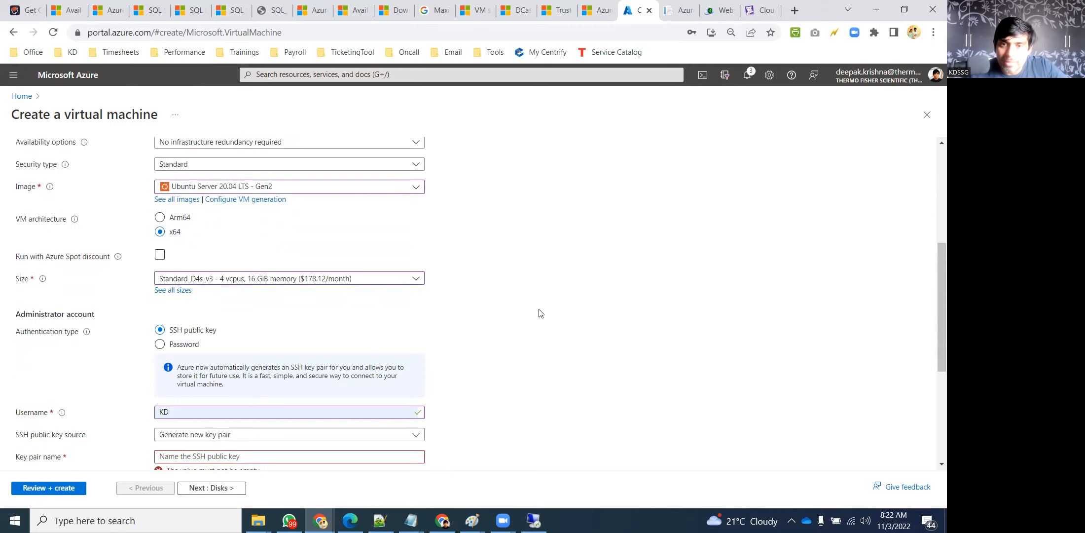
Replace the administrator username with a new one, keeping a newly generated SSH key pair
scroll(167, 296, down, 1)
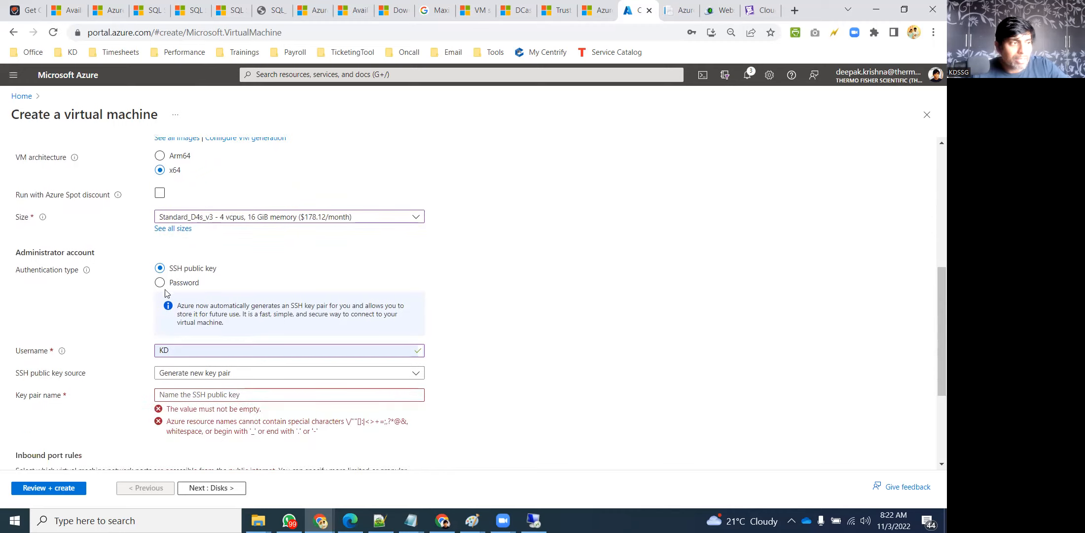
scroll(165, 293, down, 1)
click(171, 289)
key(BackSpace)
key(BackSpace)
text(kdssg)
key(Tab)
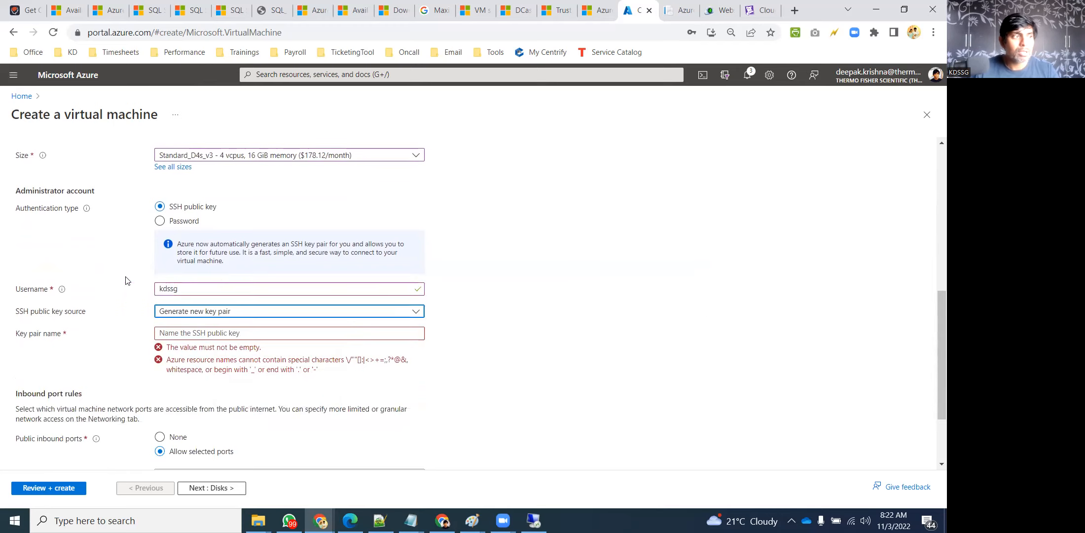
click(394, 310)
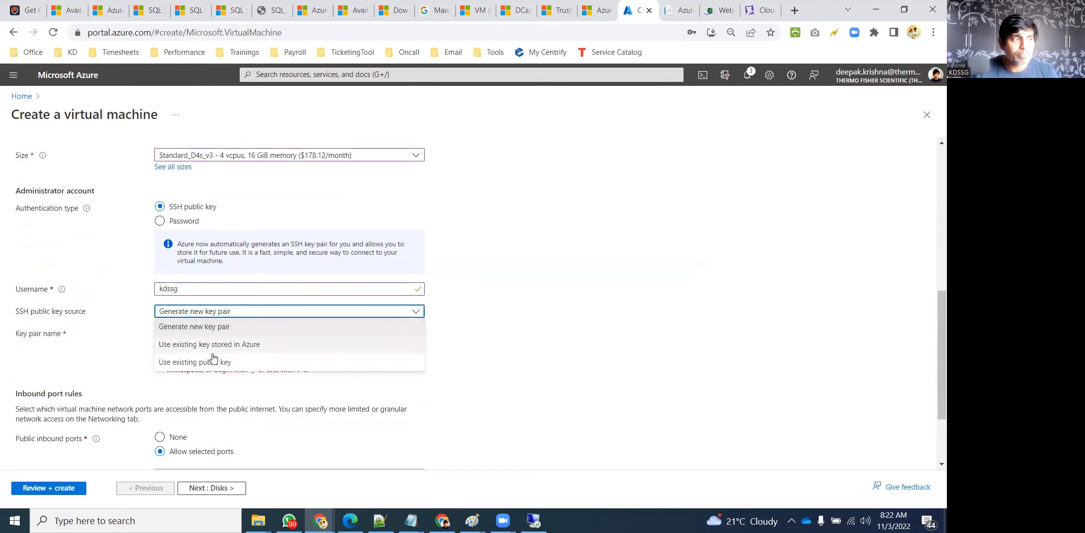
click(362, 312)
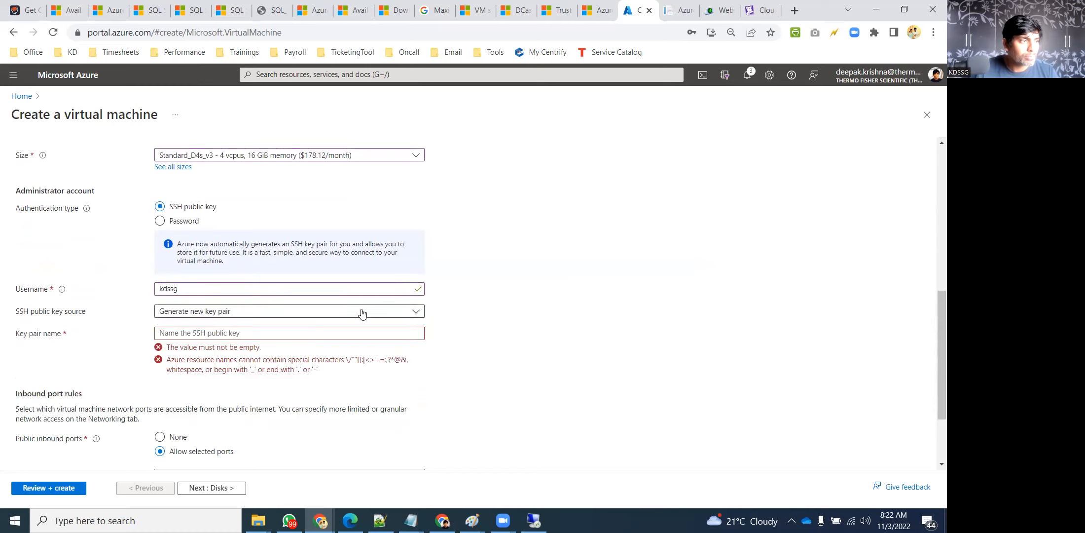
Switch to password authentication, enter and confirm the password, and allow only SSH (22) inbound
click(171, 223)
click(218, 263)
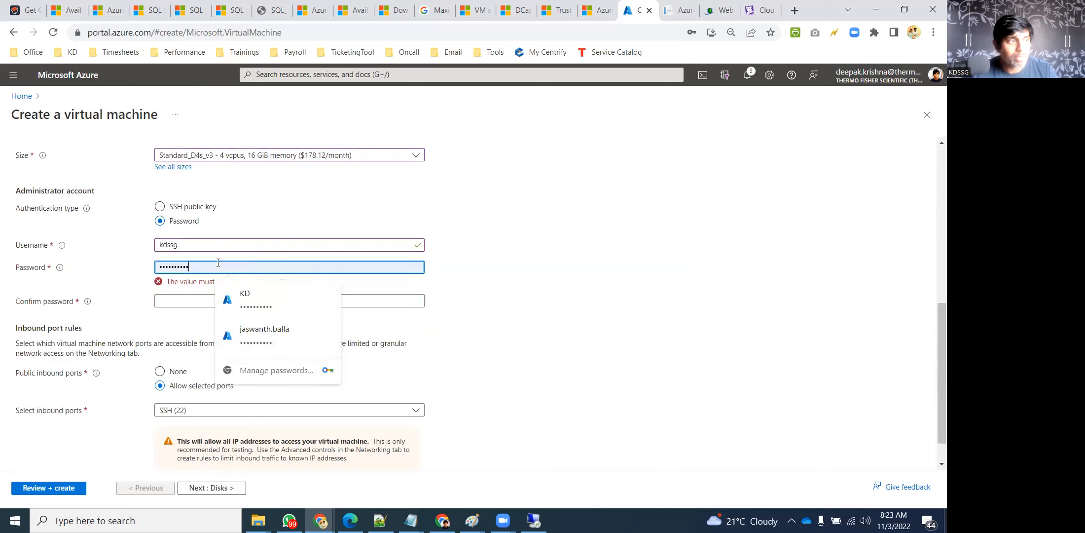
key(BackSpace)
key(BackSpace)
key(BackSpace)
key(BackSpace)
key(BackSpace)
key(BackSpace)
key(BackSpace)
key(BackSpace)
key(BackSpace)
key(BackSpace)
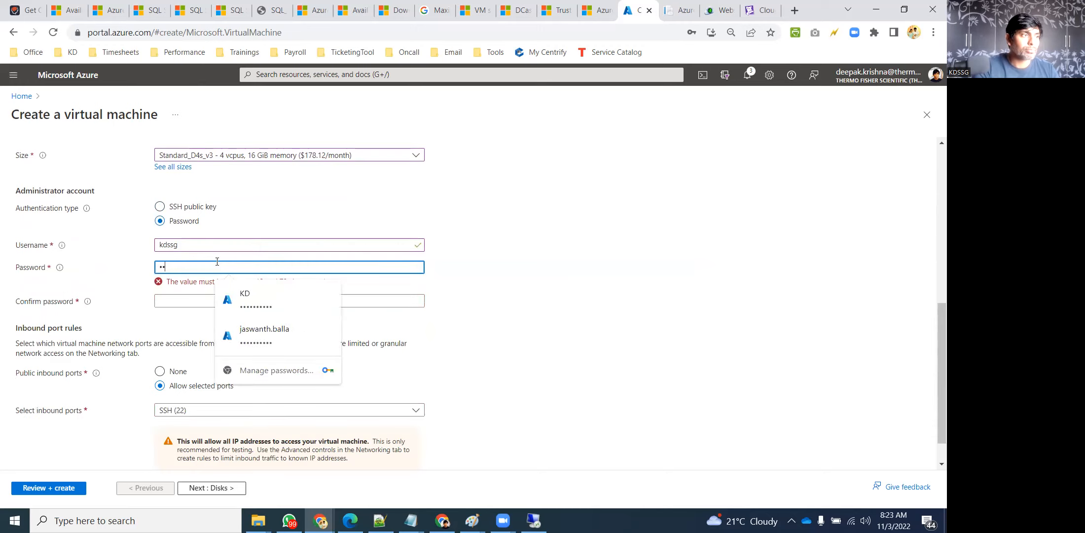
text(•••••••••••••)
key(Tab)
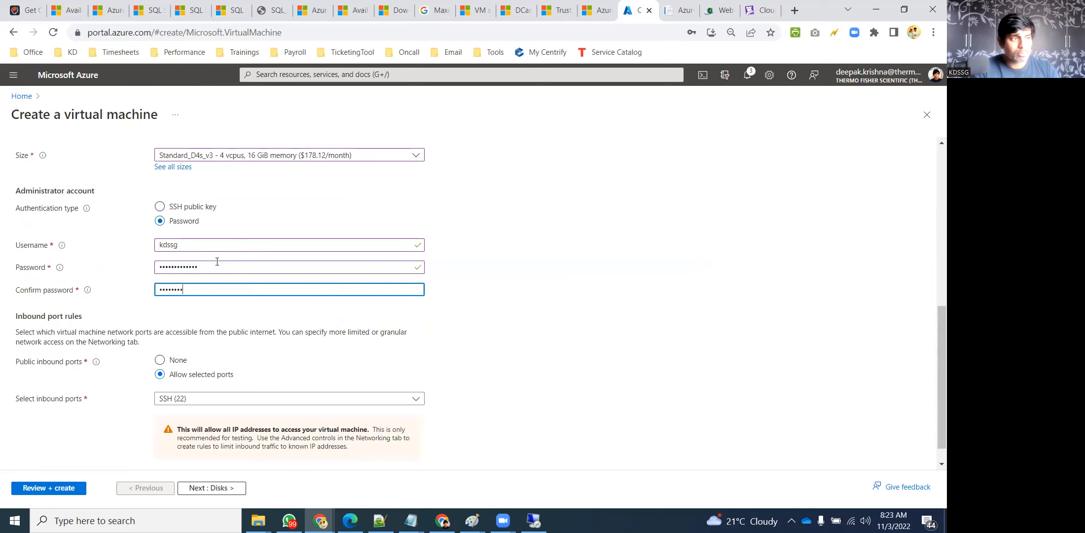
click(597, 264)
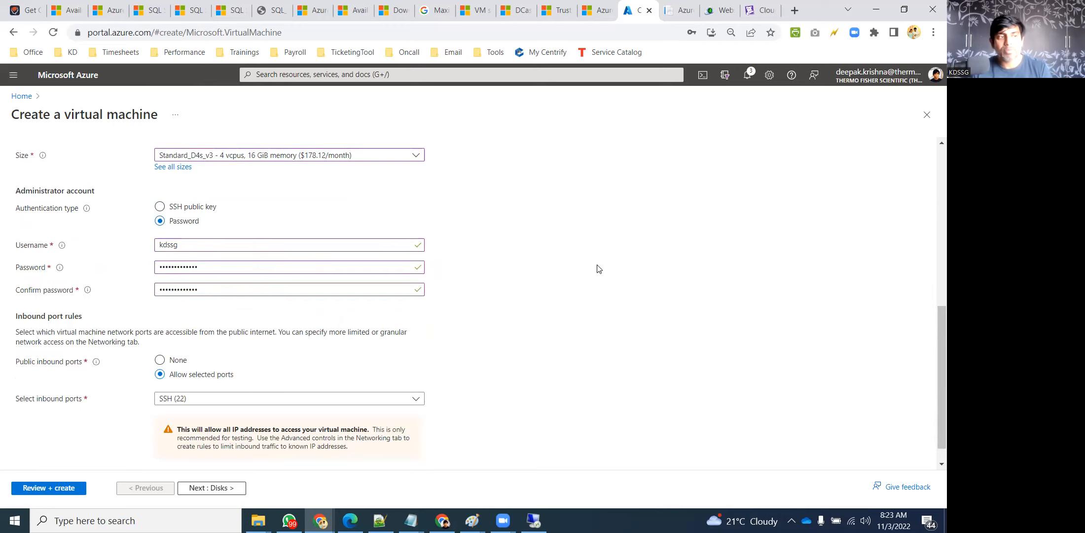
scroll(276, 339, down, 2)
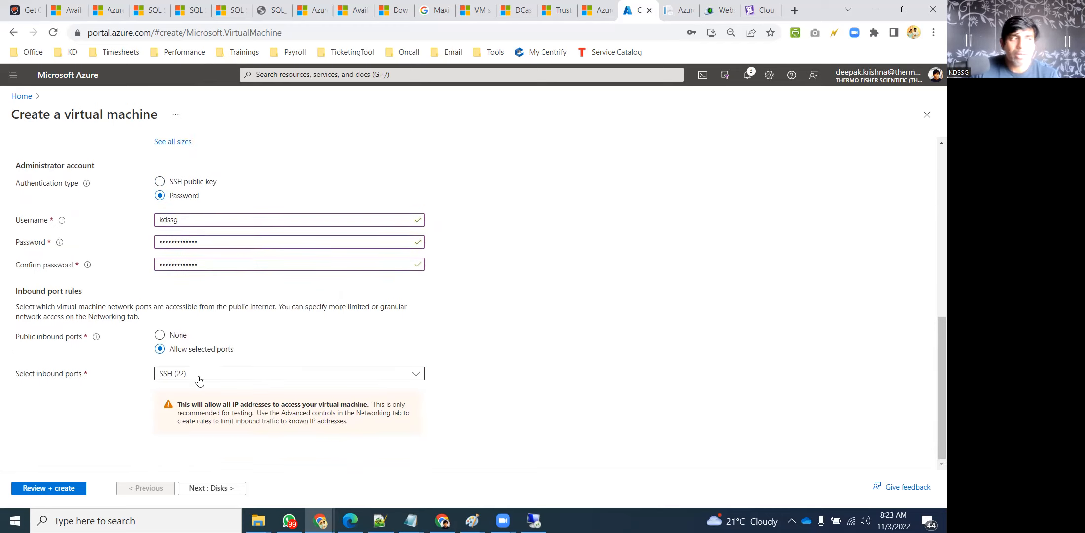
click(384, 374)
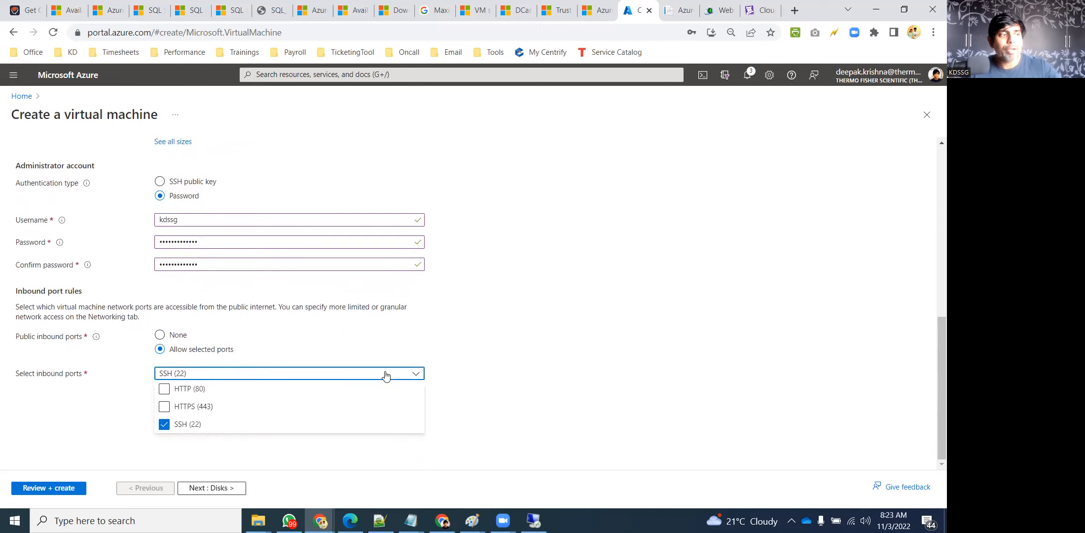
click(588, 364)
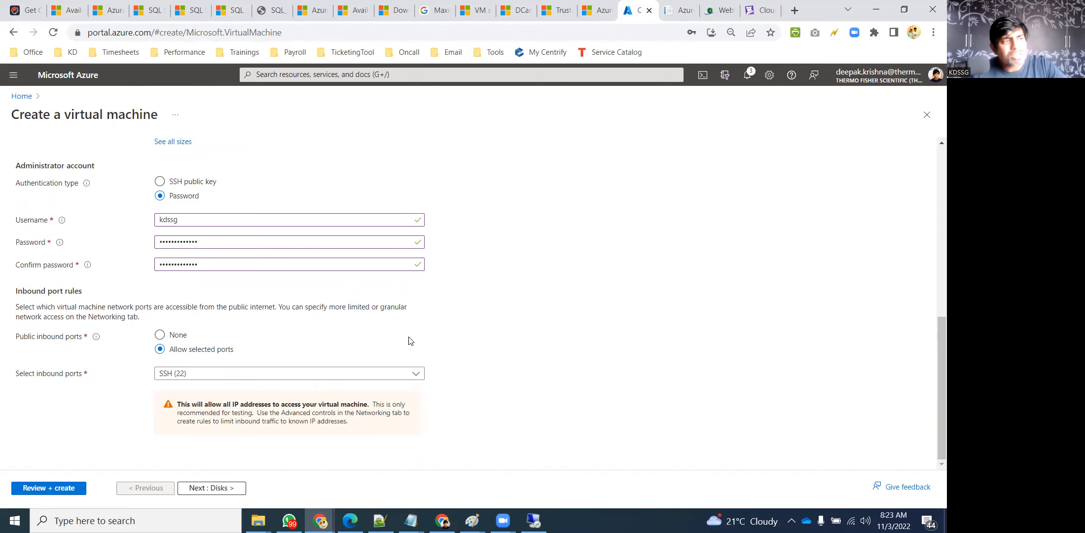
scroll(407, 342, up, 10)
Change the OS disk type to Standard HDD on the Disks tab
click(53, 162)
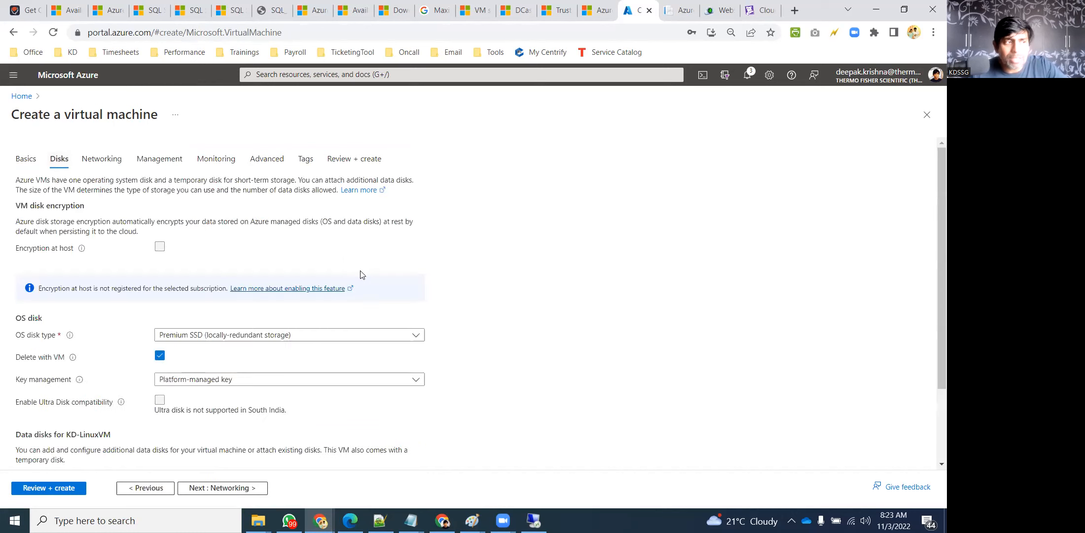
click(261, 336)
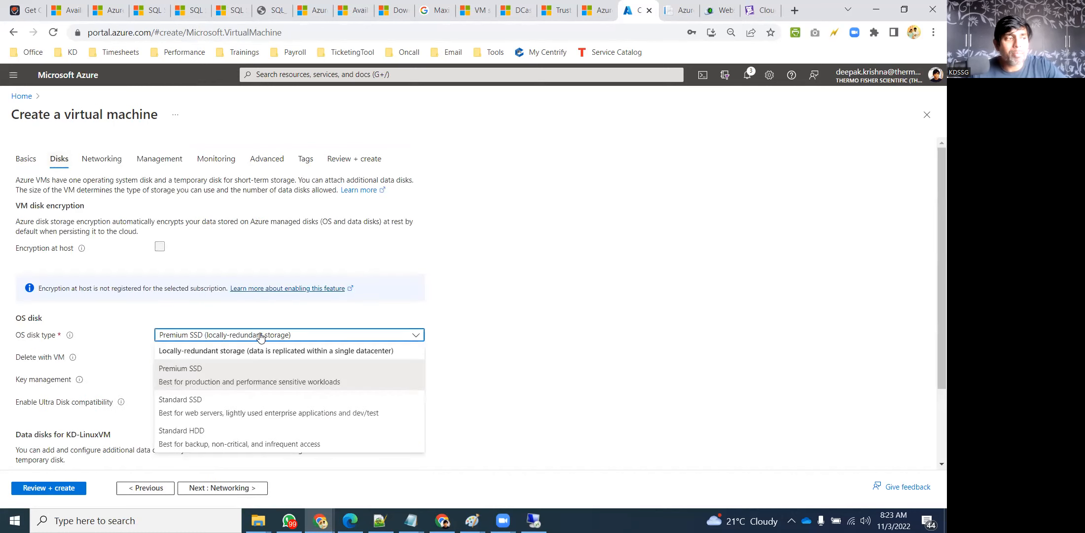
click(217, 437)
scroll(535, 375, down, 1)
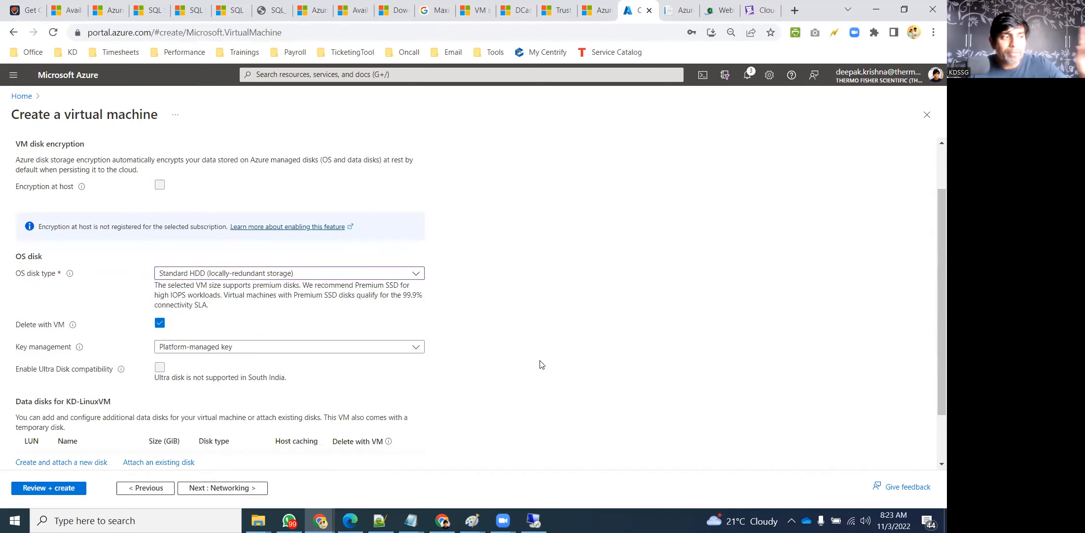
scroll(540, 366, down, 1)
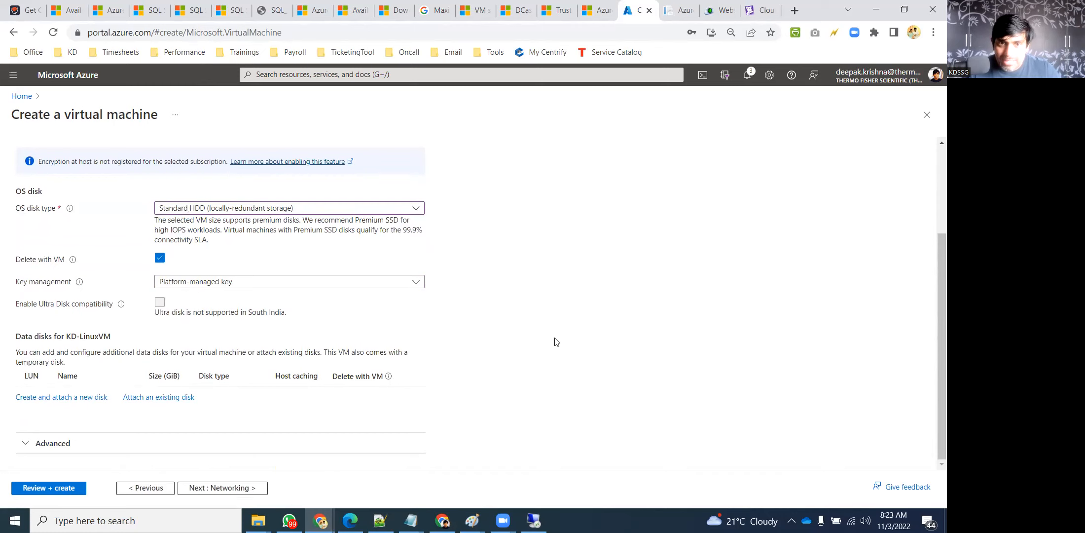
scroll(560, 348, up, 2)
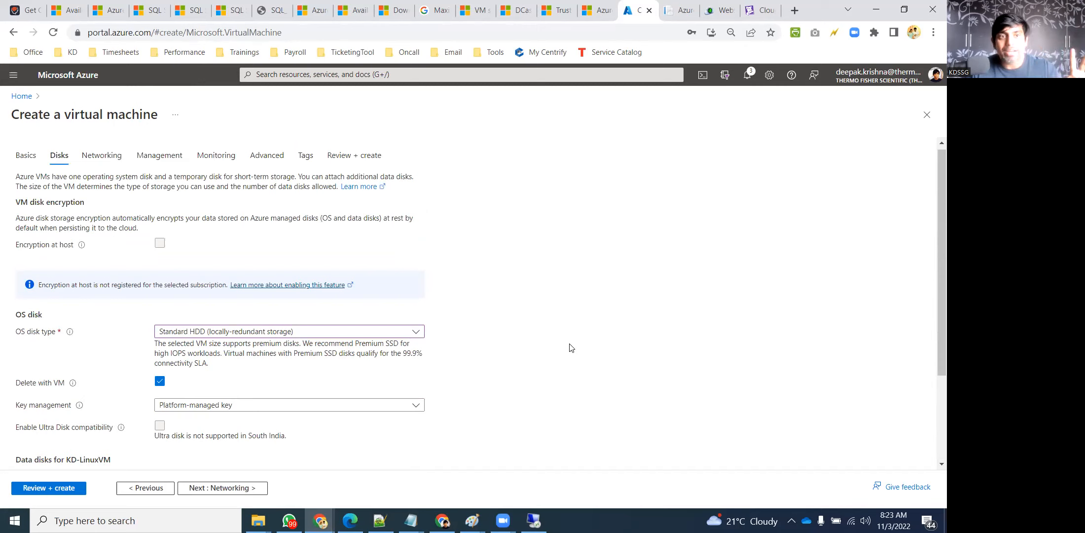
scroll(461, 345, down, 1)
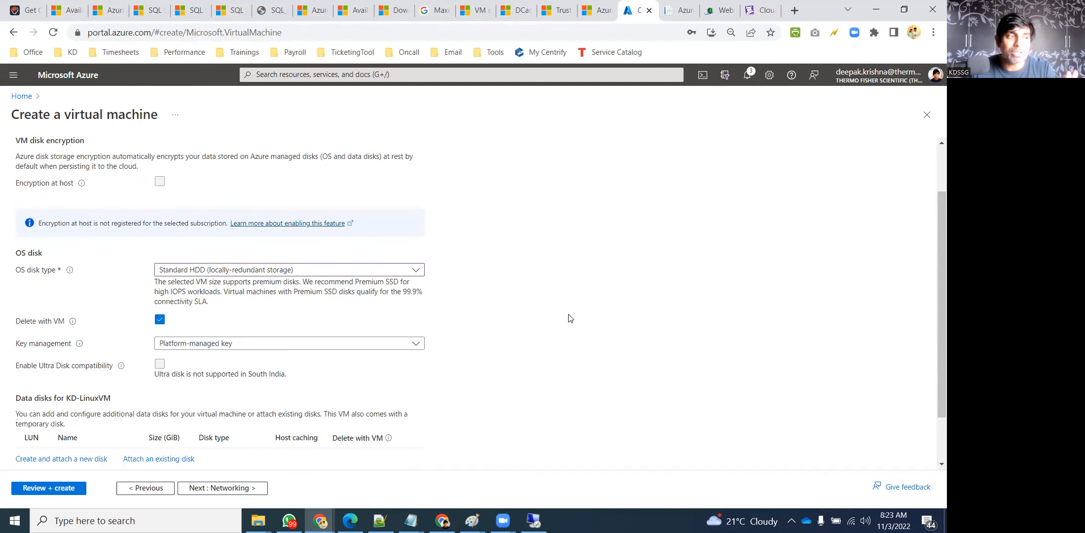
scroll(589, 304, down, 1)
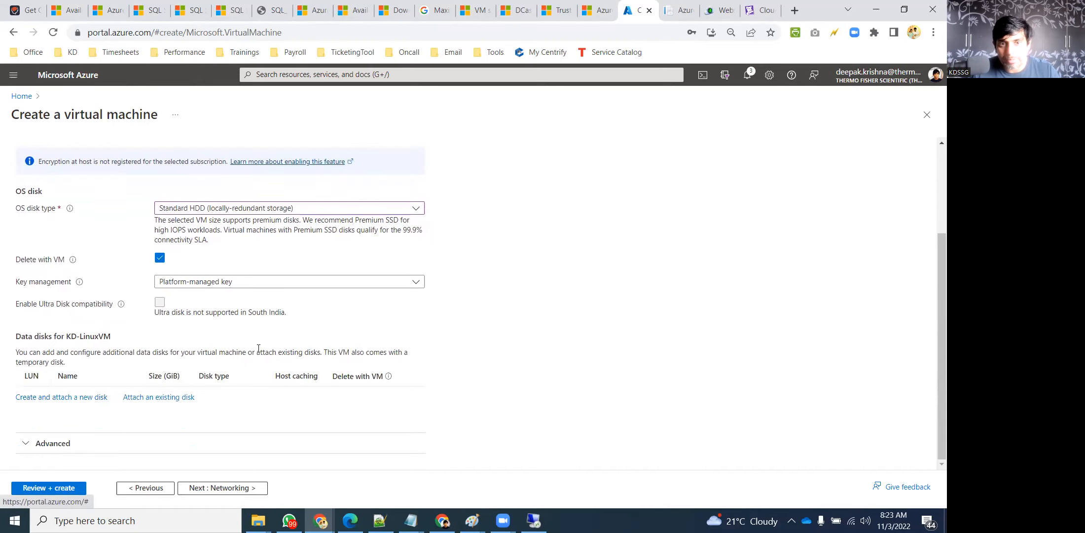
scroll(538, 303, up, 2)
click(100, 163)
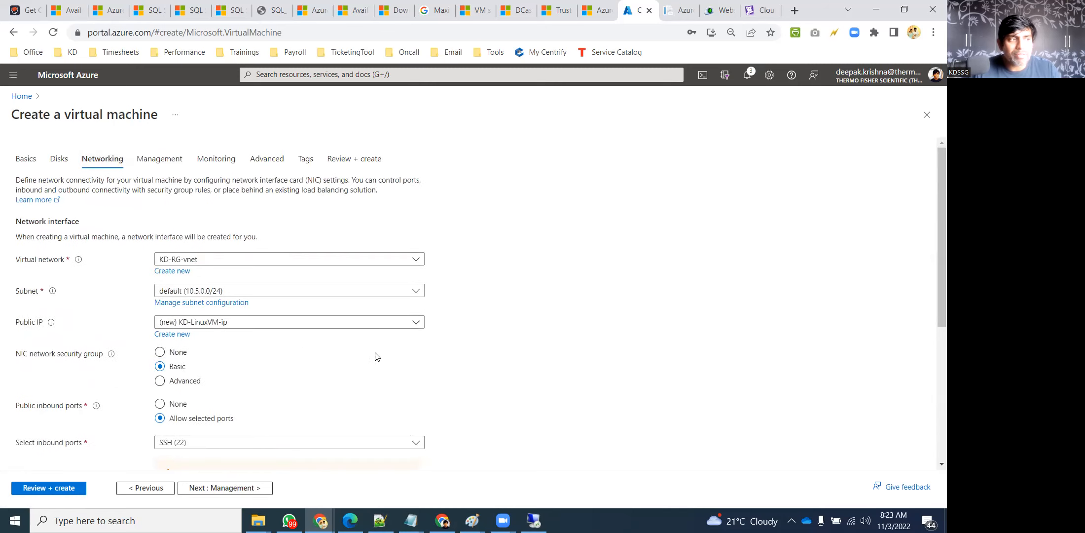
Look over the networking settings, move to Management, and bring the remote desktop session back
scroll(306, 367, down, 4)
scroll(305, 340, down, 1)
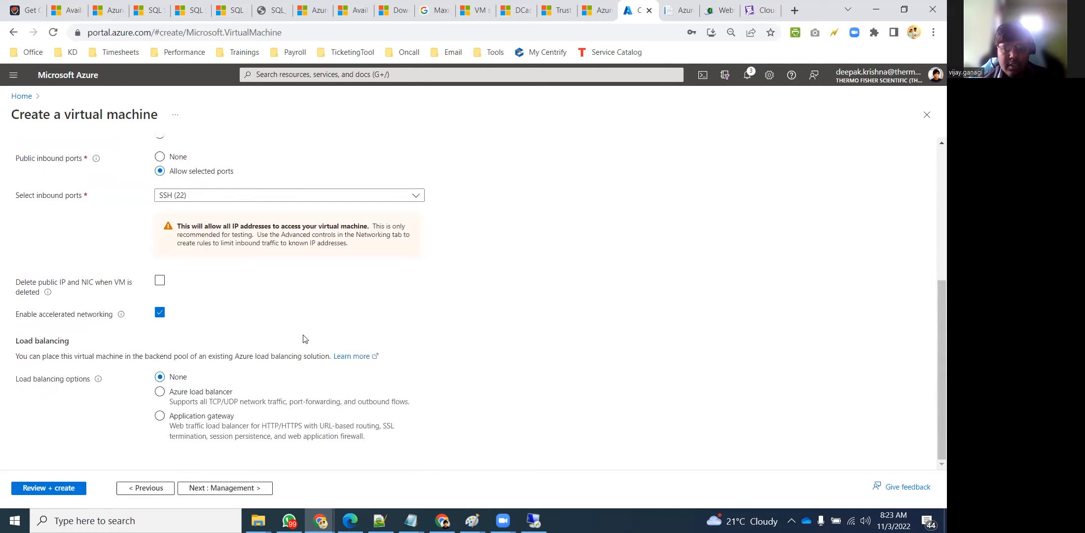
scroll(303, 338, up, 5)
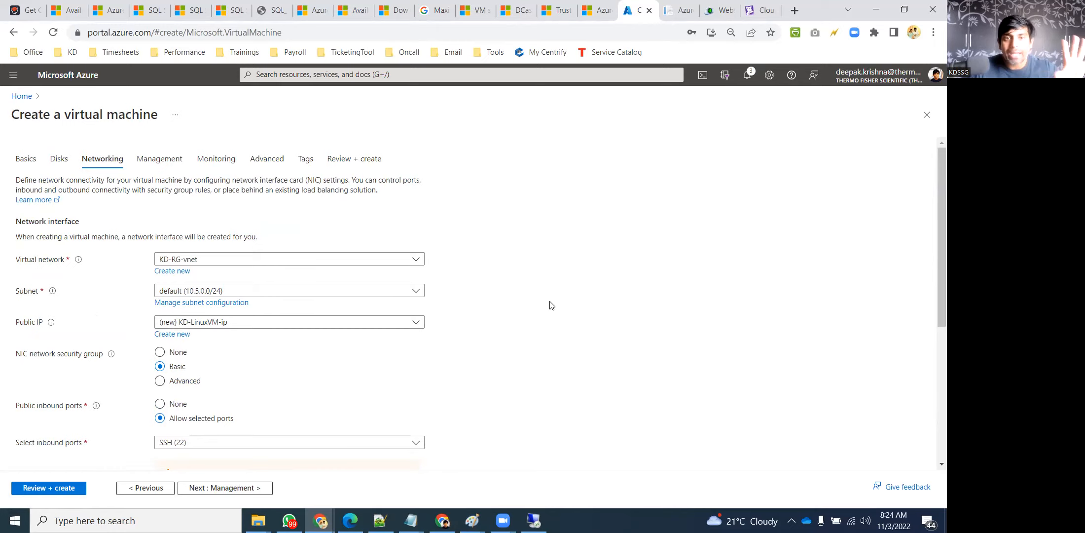
click(166, 163)
click(534, 520)
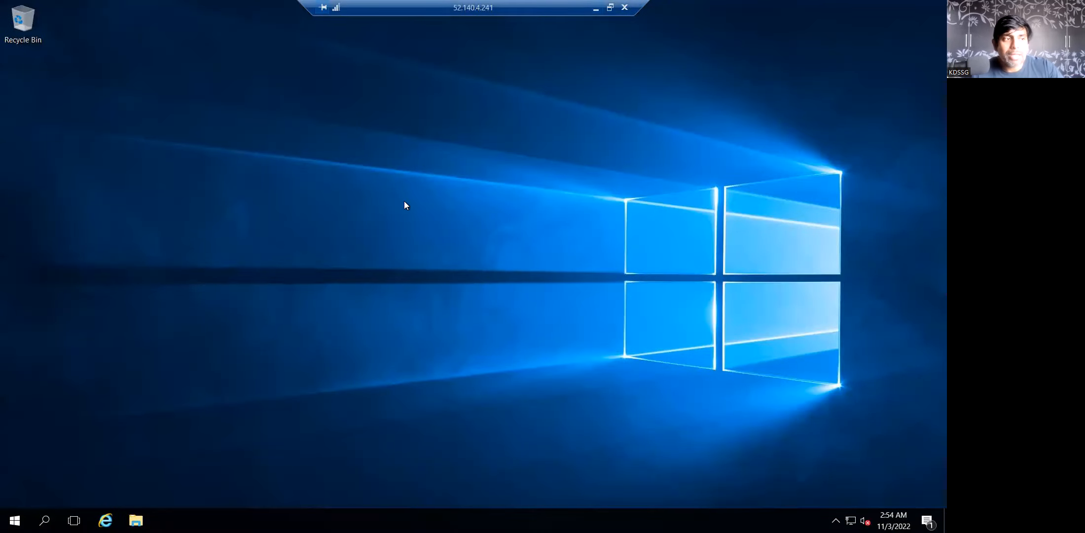
Open File Explorer on the VM and inspect the Windows (C:) and Temporary Storage (D:) drives
key(super+e)
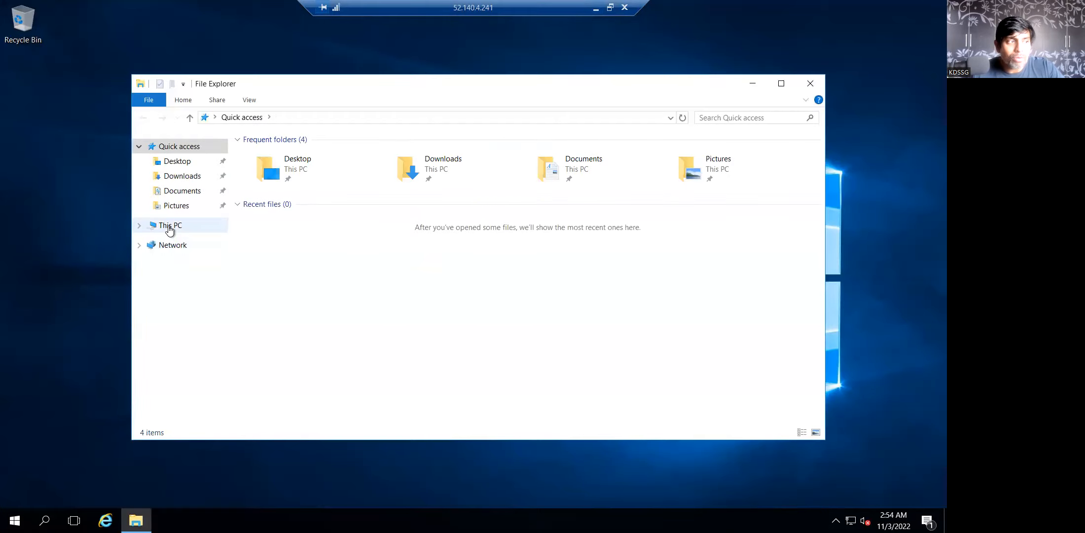
click(170, 225)
click(297, 256)
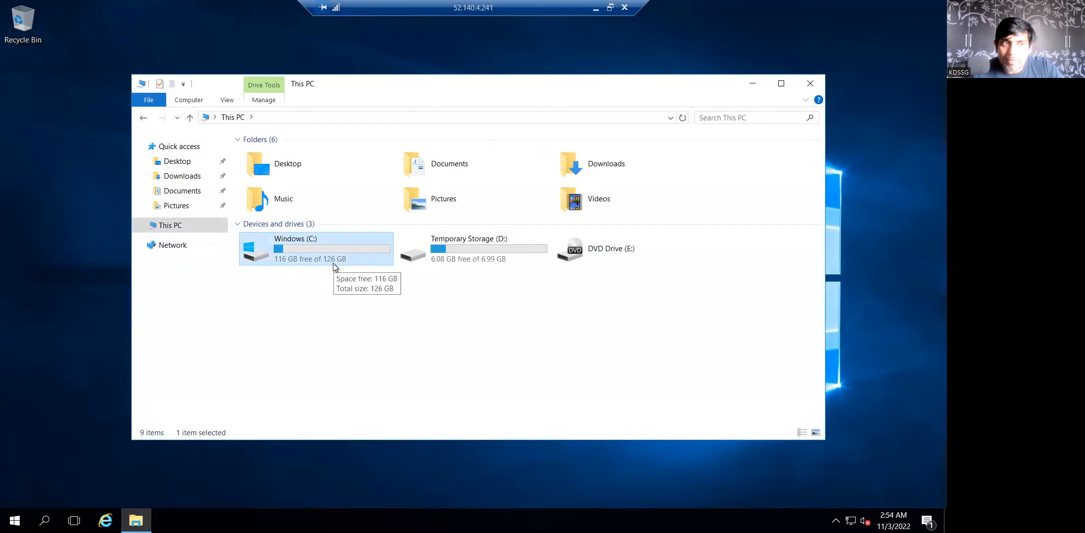
click(484, 247)
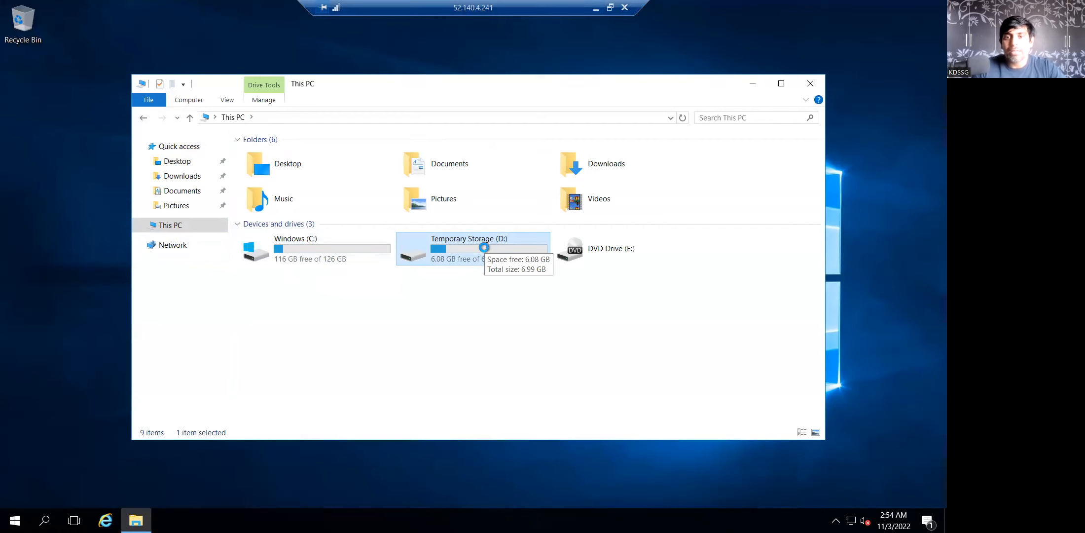
click(471, 313)
click(485, 249)
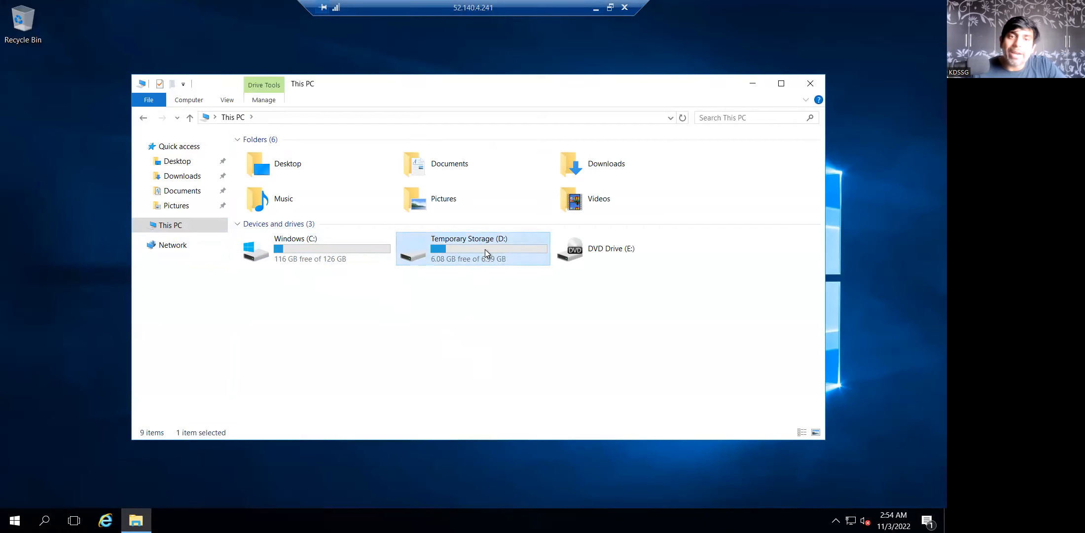
click(482, 292)
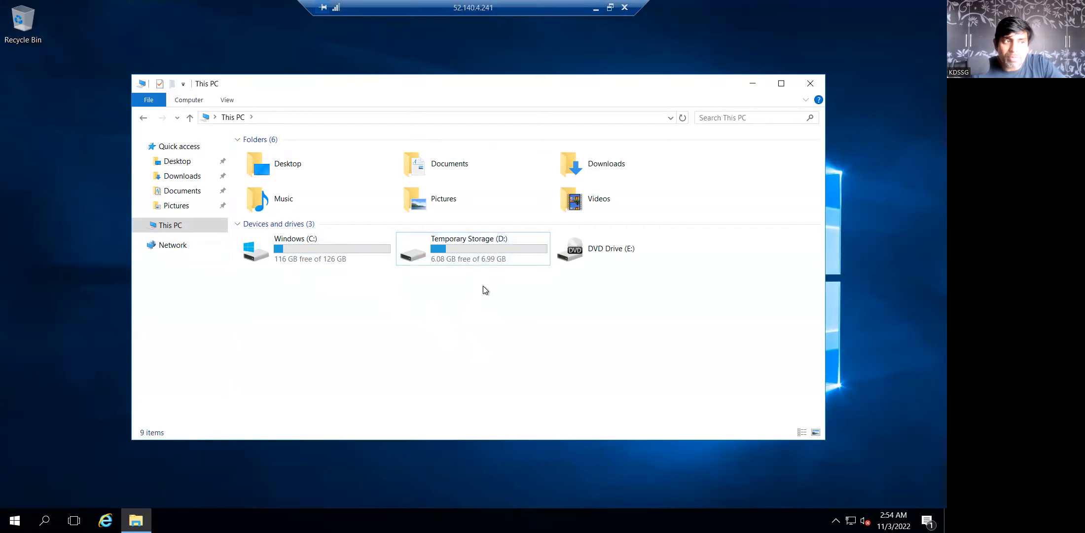
click(479, 258)
click(492, 323)
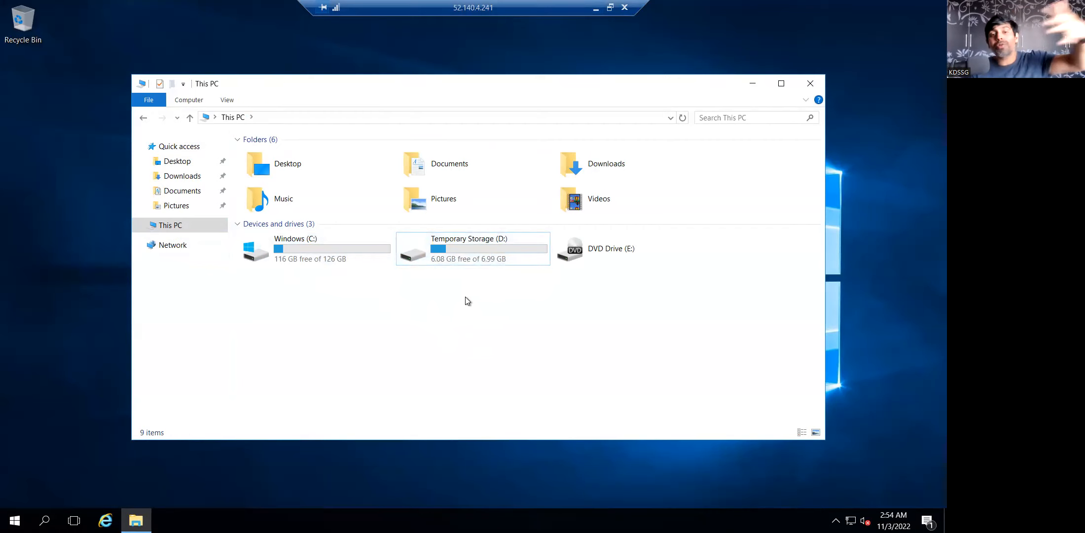
Open Temporary Storage (D:), return to This PC, close File Explorer and minimise the session
double_click(456, 245)
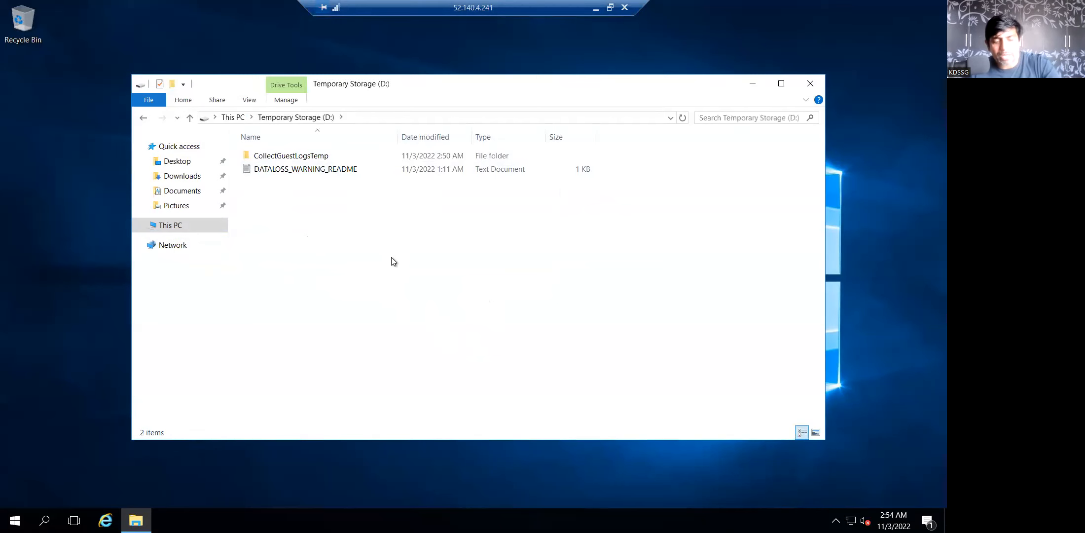
key(alt+Left)
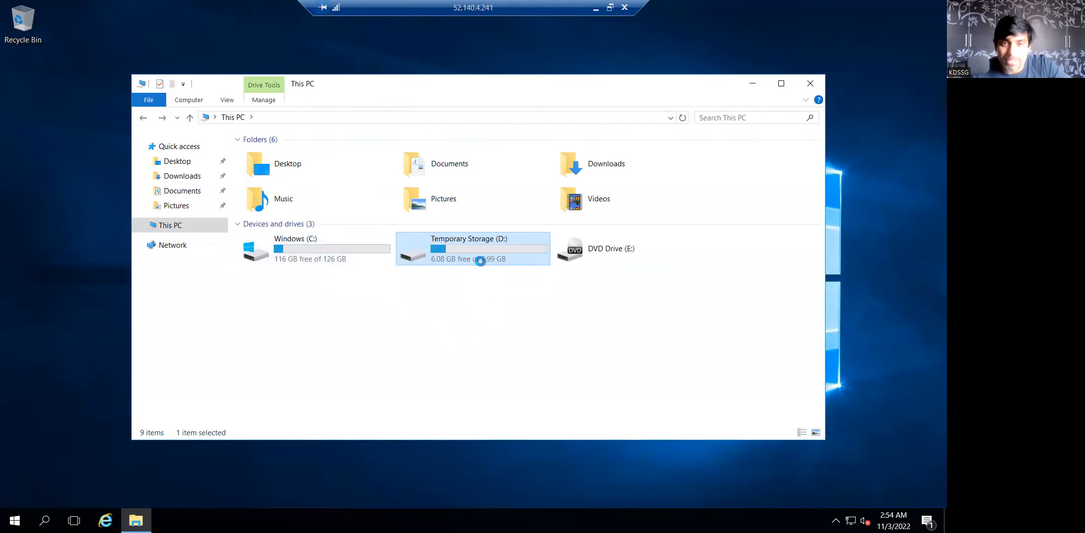
click(339, 255)
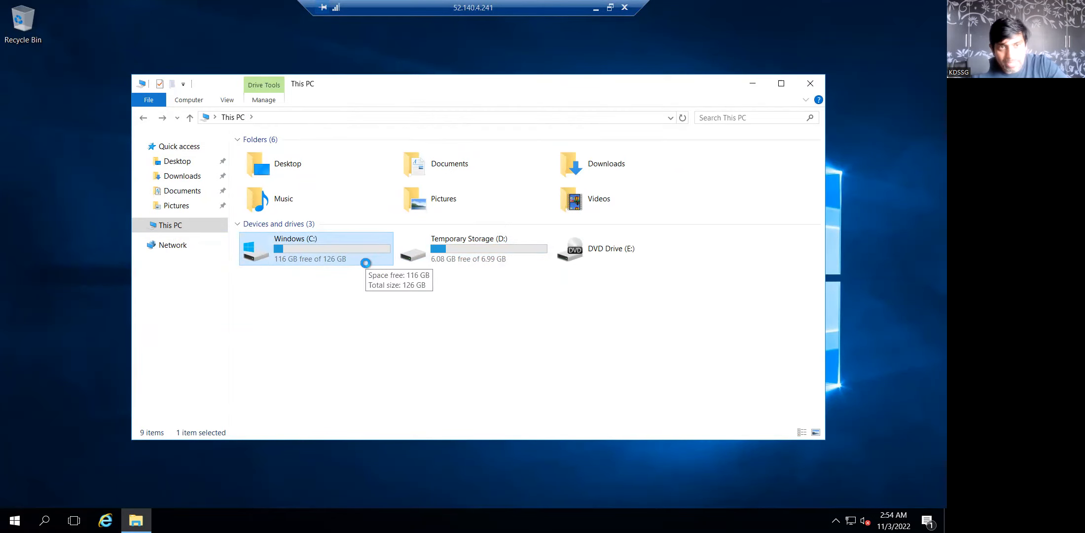
click(515, 320)
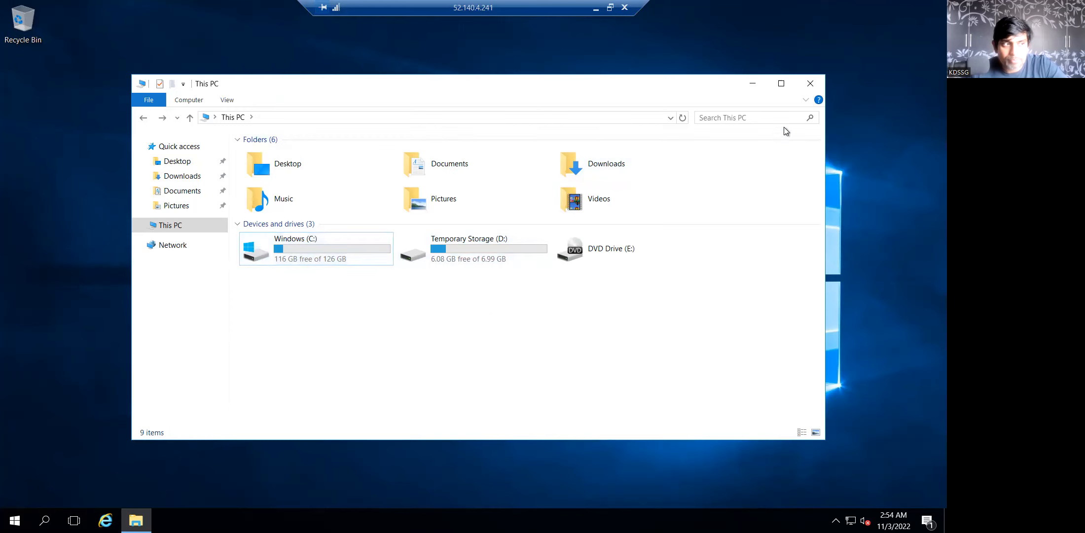
click(810, 85)
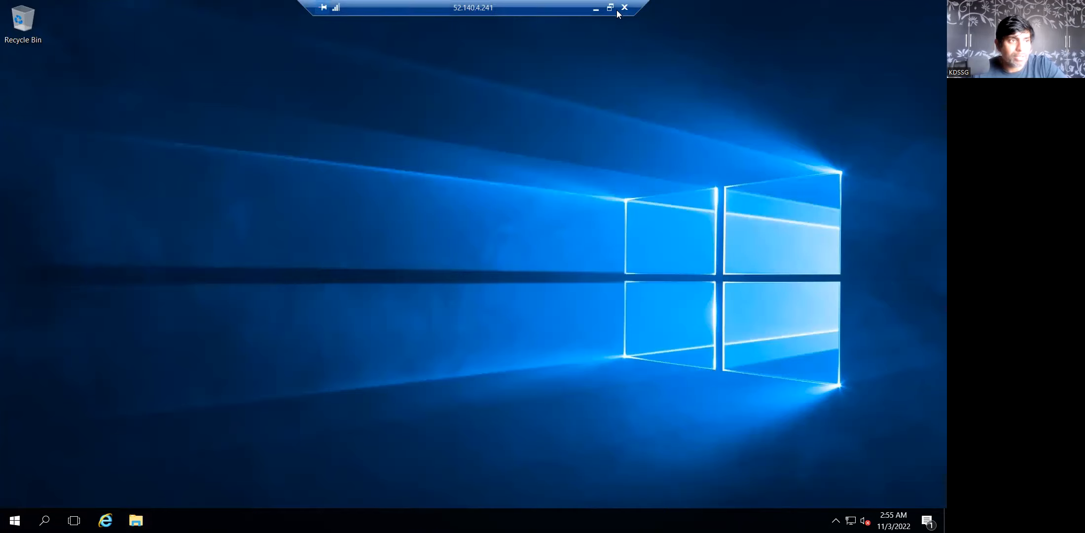
click(596, 8)
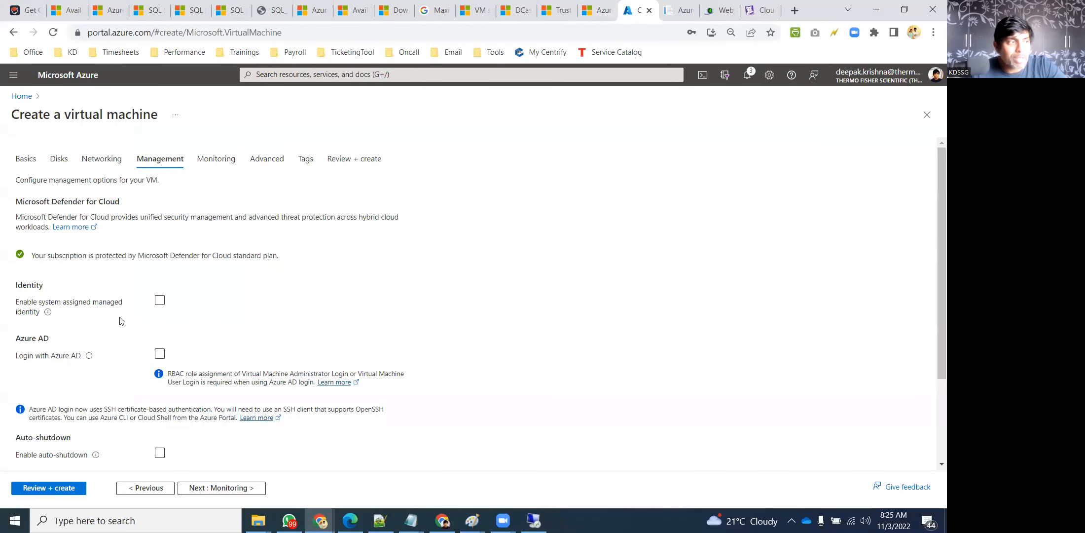
Leave Patch orchestration at Image default and continue to the Monitoring settings
scroll(375, 309, down, 3)
scroll(380, 315, up, 3)
scroll(368, 317, down, 3)
scroll(273, 376, up, 1)
scroll(262, 381, down, 1)
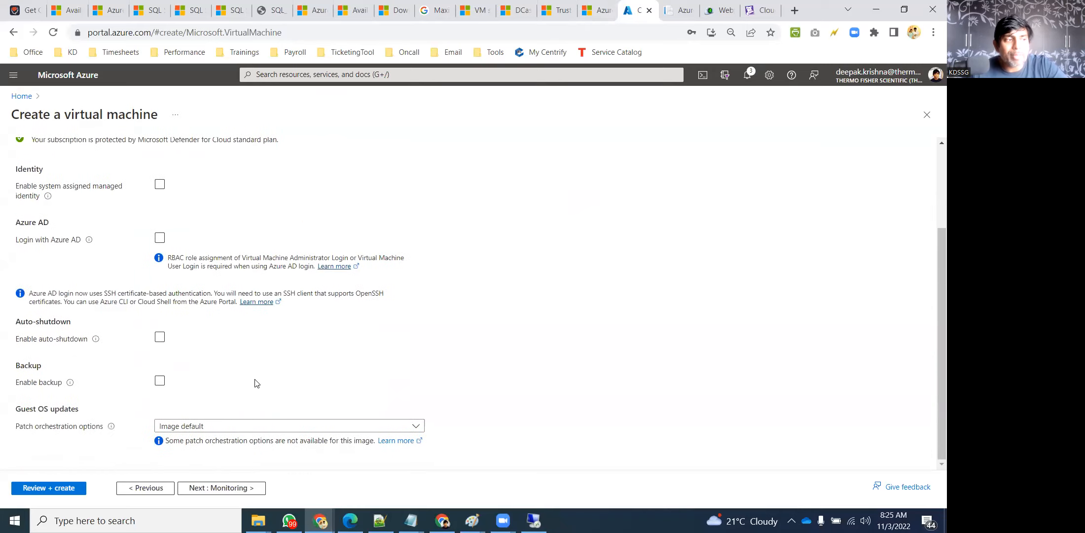
click(202, 428)
click(600, 364)
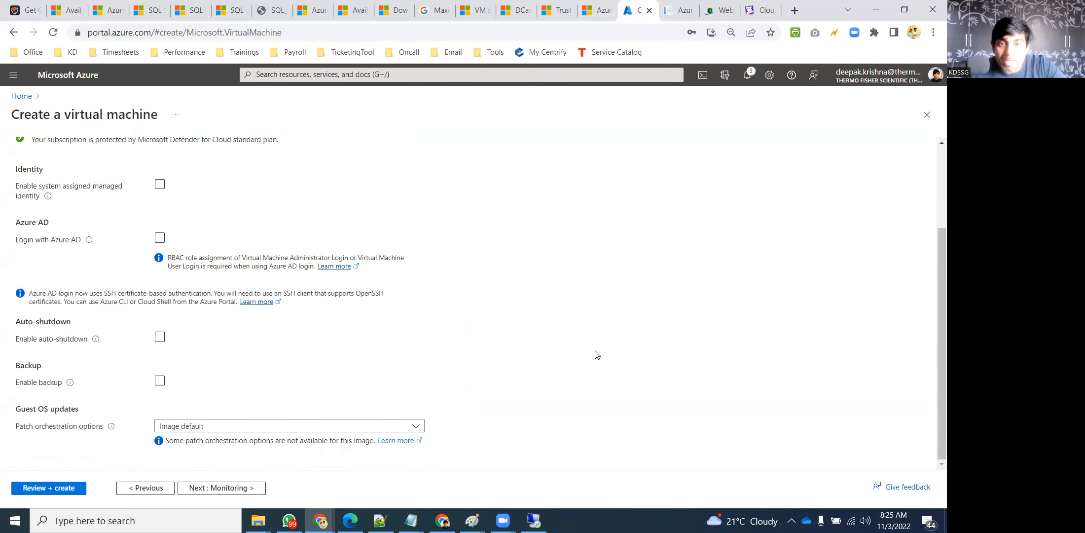
scroll(582, 321, up, 3)
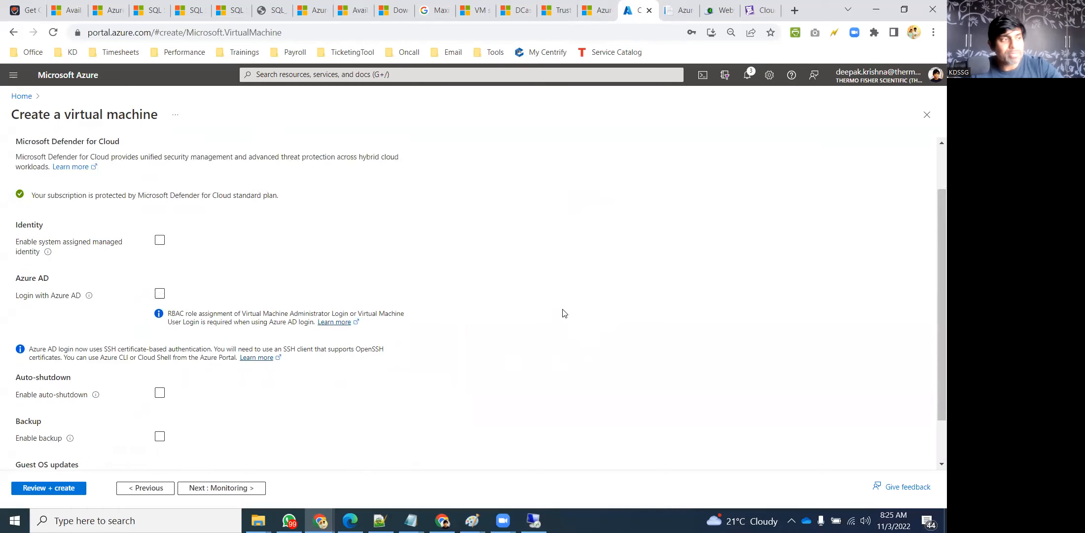
click(212, 159)
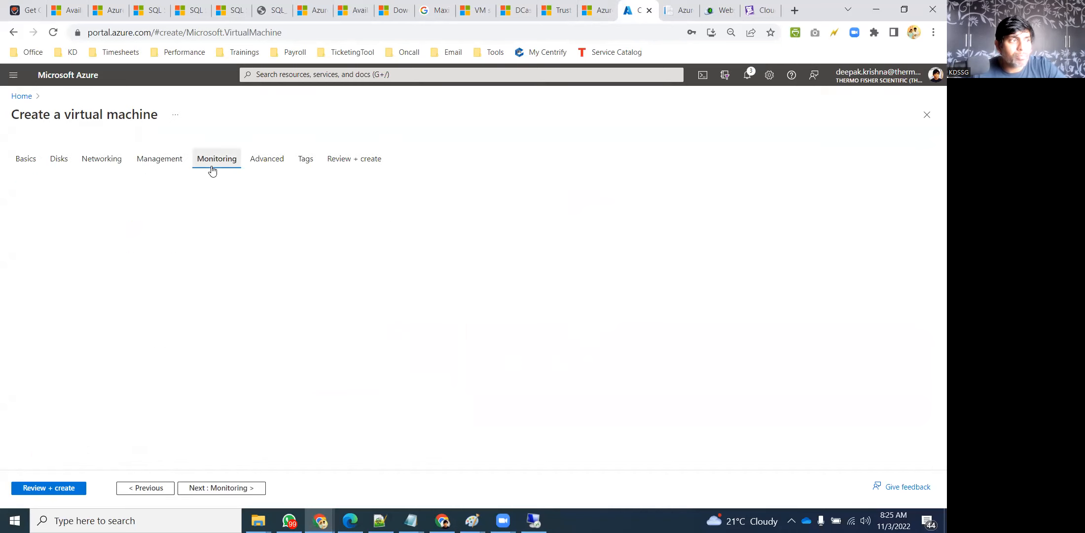
Skim the Advanced settings, then run Review + create until KD-LinuxVM's validation passes
click(267, 161)
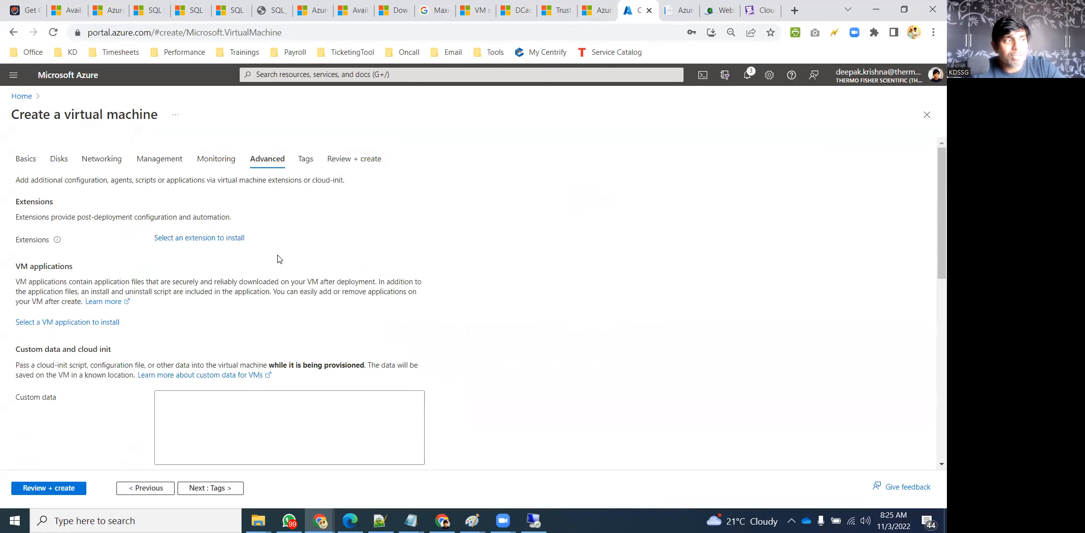
scroll(309, 259, down, 7)
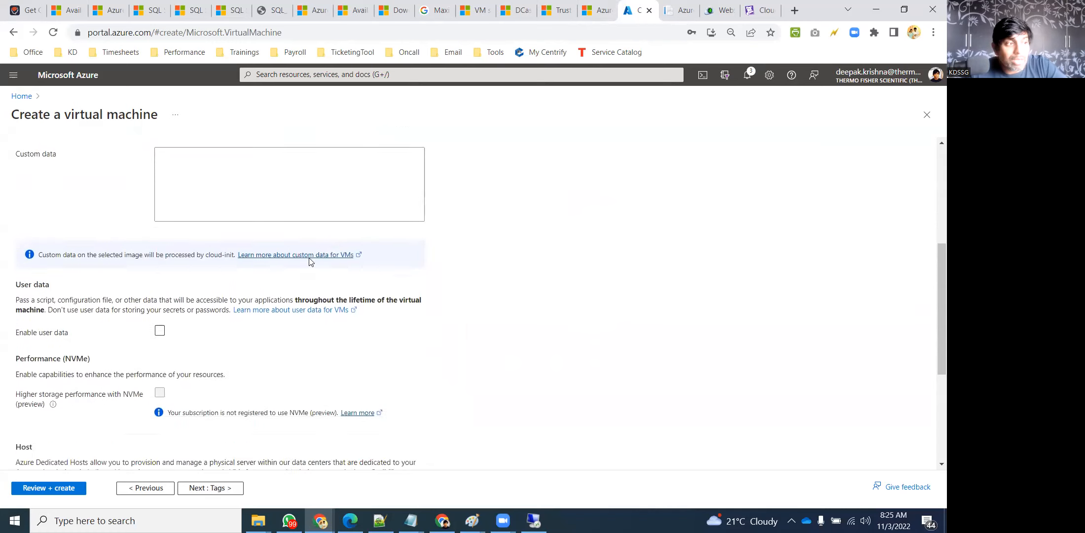
scroll(309, 262, down, 2)
scroll(310, 259, up, 10)
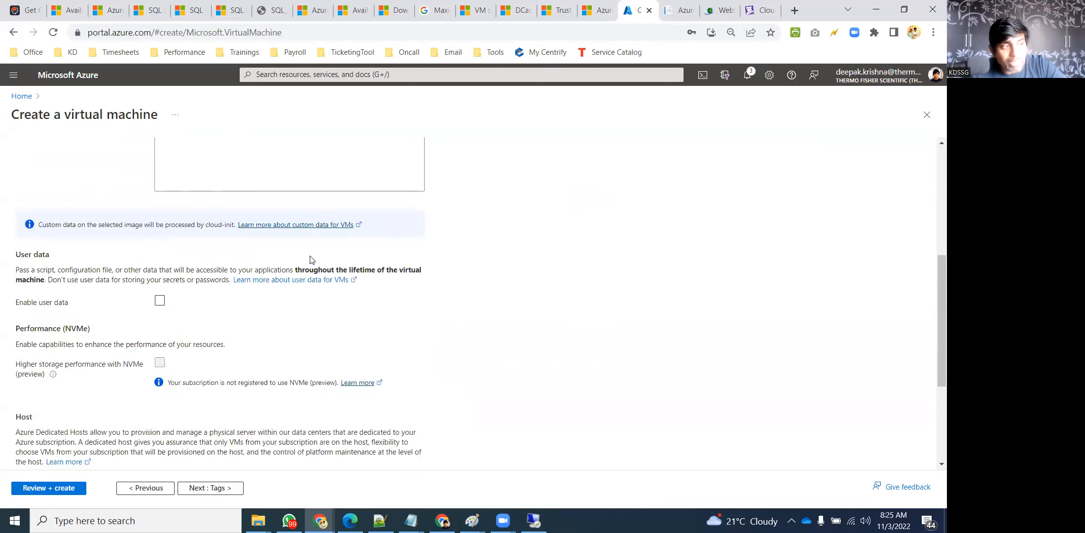
click(339, 160)
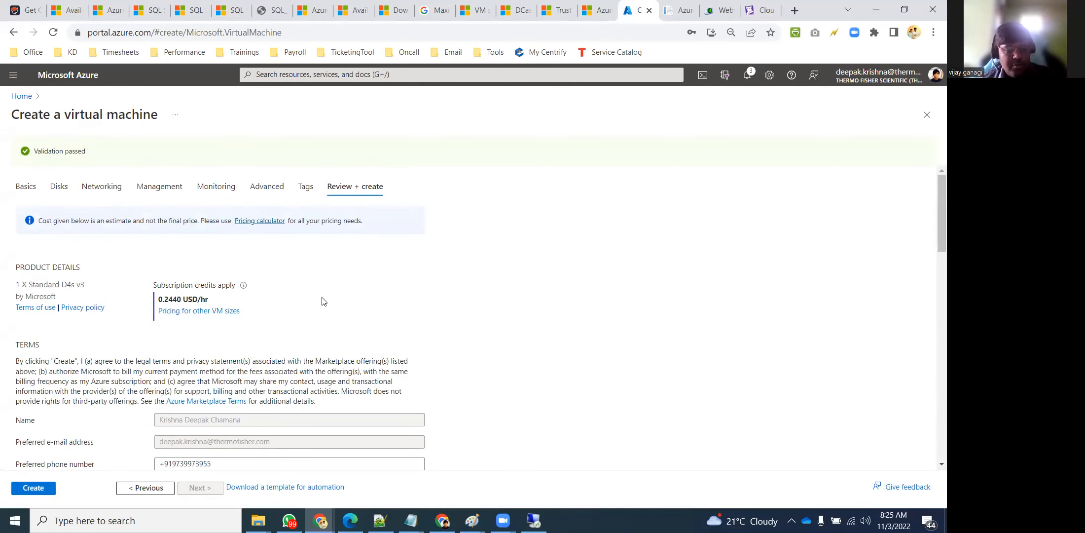
scroll(323, 301, down, 15)
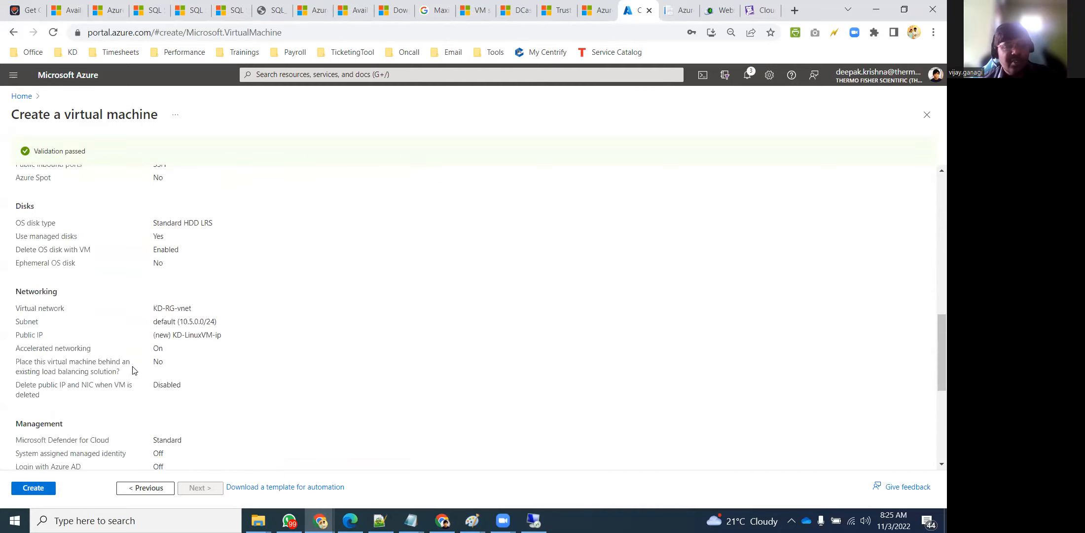
Create the KD-LinuxVM virtual machine and return to its in-progress deployment page
click(42, 495)
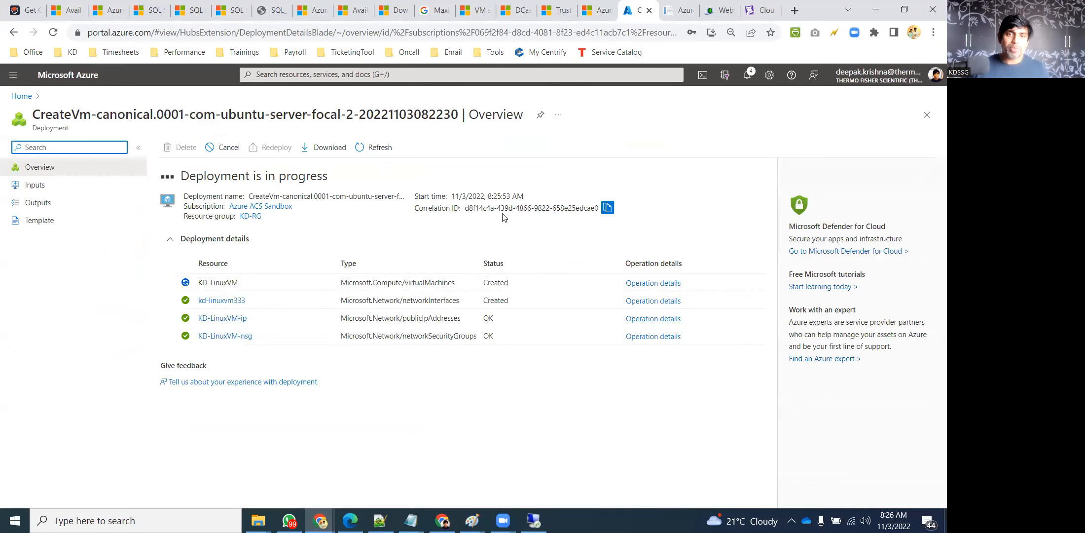
click(877, 9)
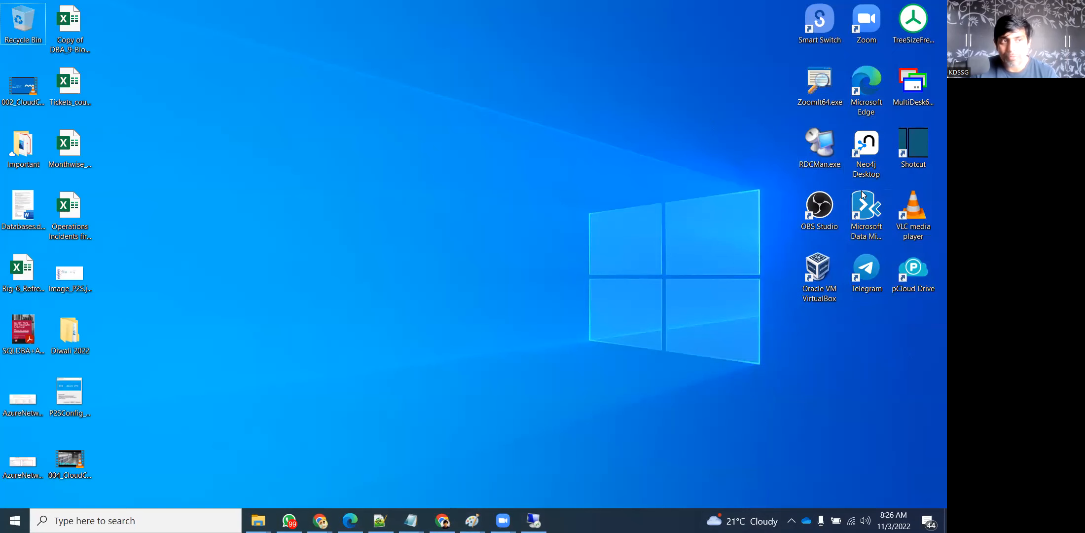
mouse_move(320, 520)
click(276, 469)
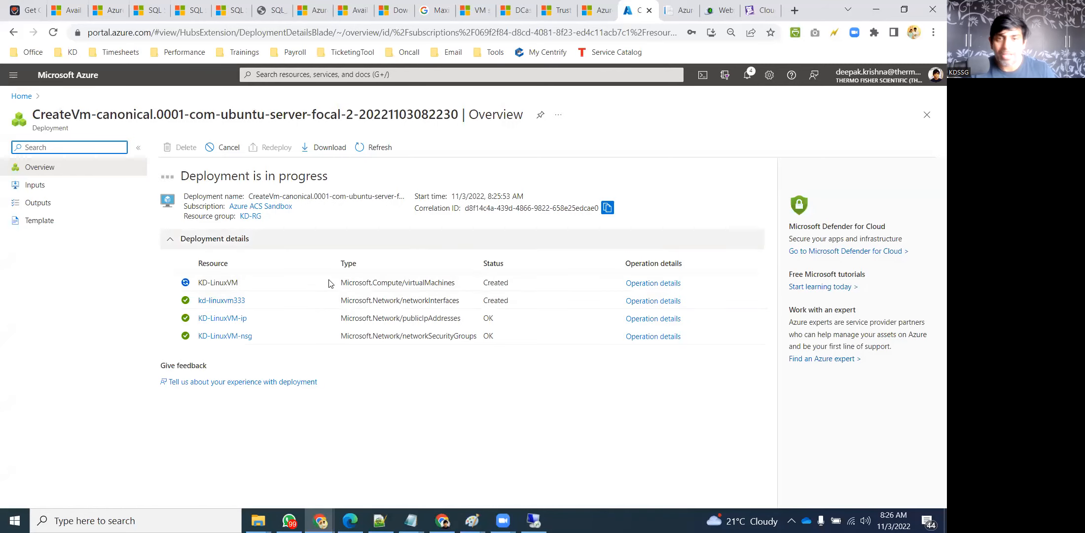
Search the web for 'putty download' in a new browser tab
key(ctrl+t)
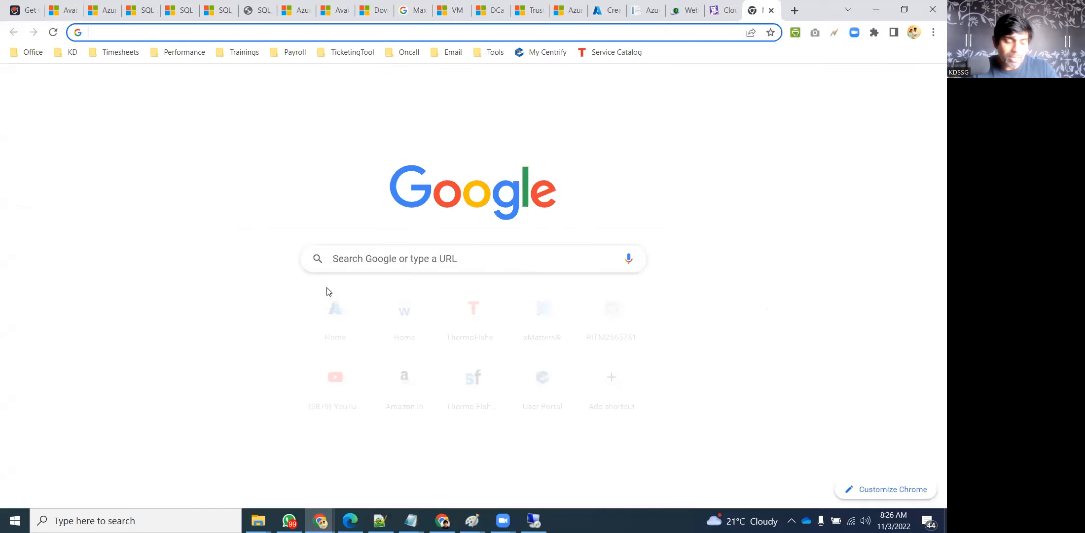
text(putty download)
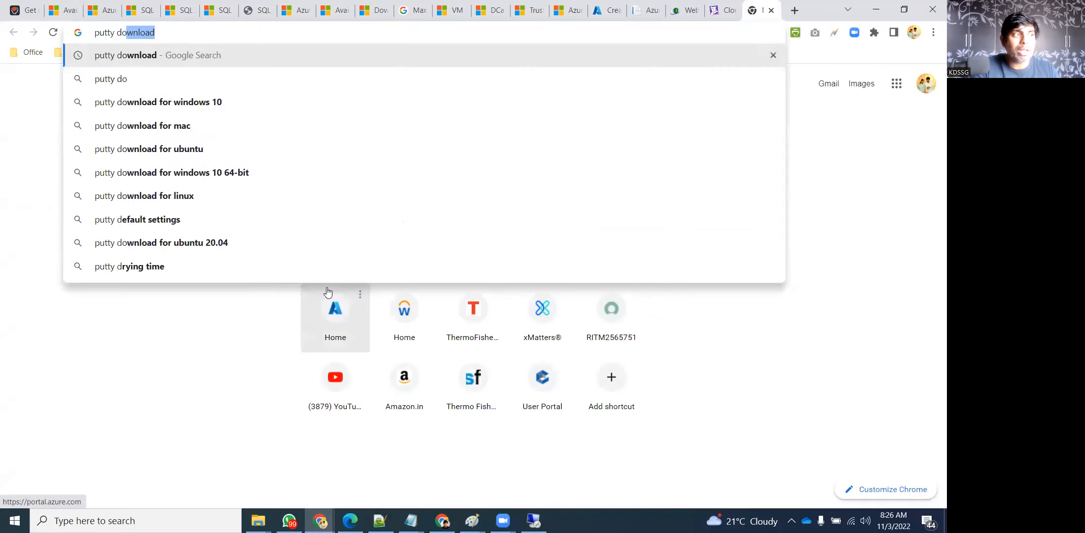
key(Return)
Launch Remote Desktop Connection with mstsc, then close it again
key(super)
text(mstsc)
key(Return)
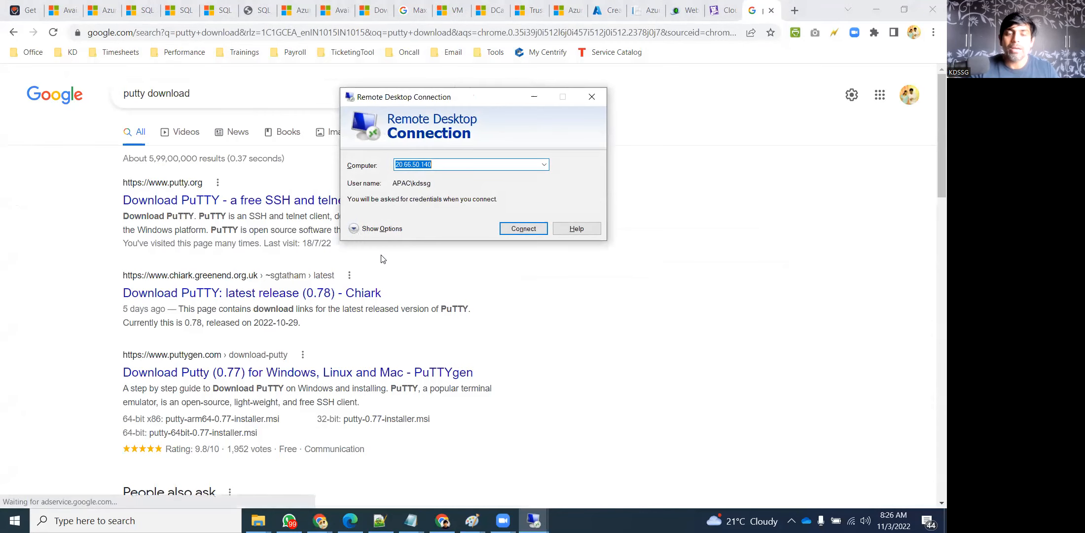
click(596, 101)
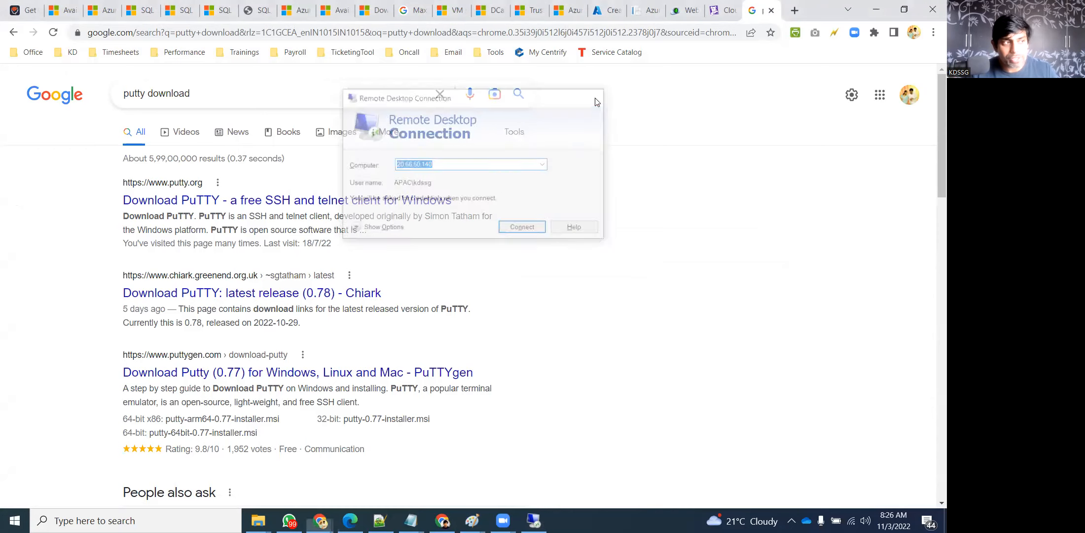
Open putty.org's PuTTY download page and locate the 64-bit x86 putty.exe binary
click(273, 201)
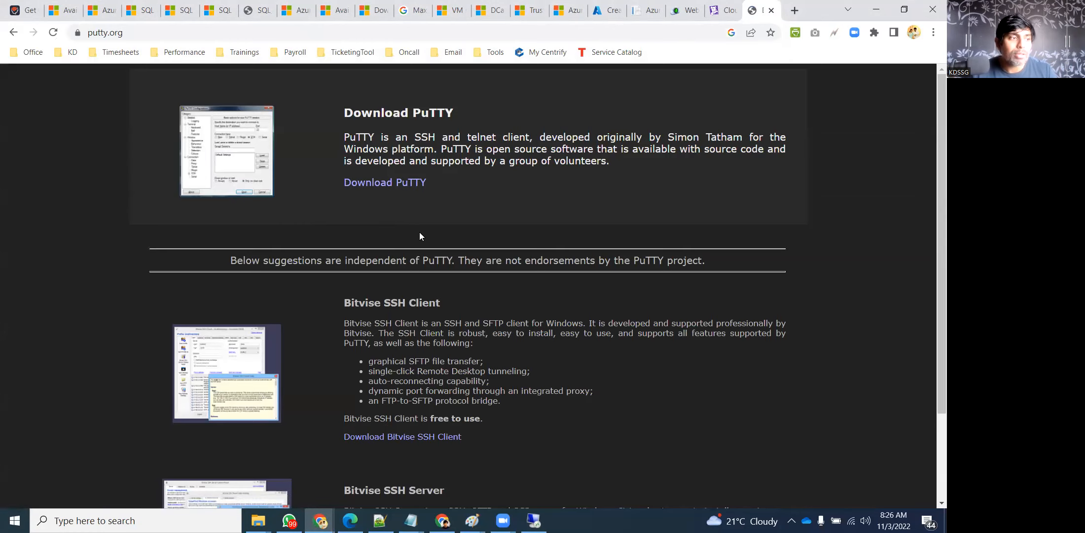
scroll(420, 235, down, 2)
scroll(427, 225, up, 2)
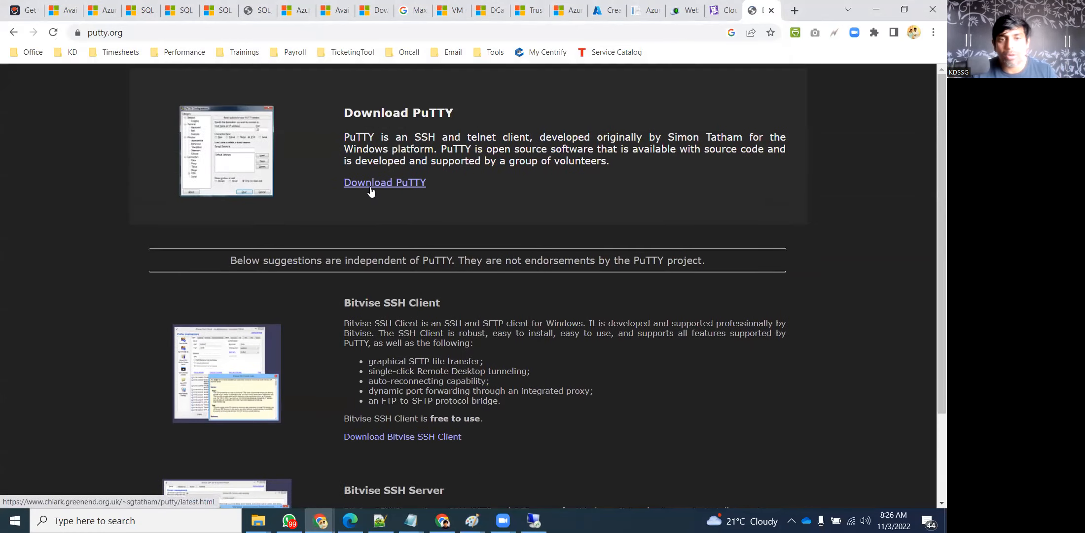
click(371, 192)
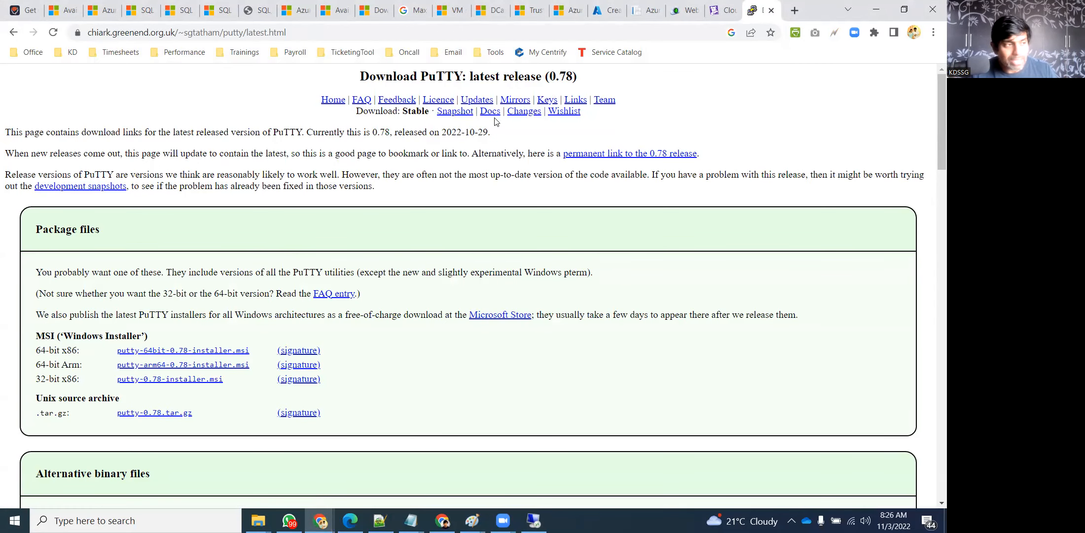
scroll(149, 296, down, 1)
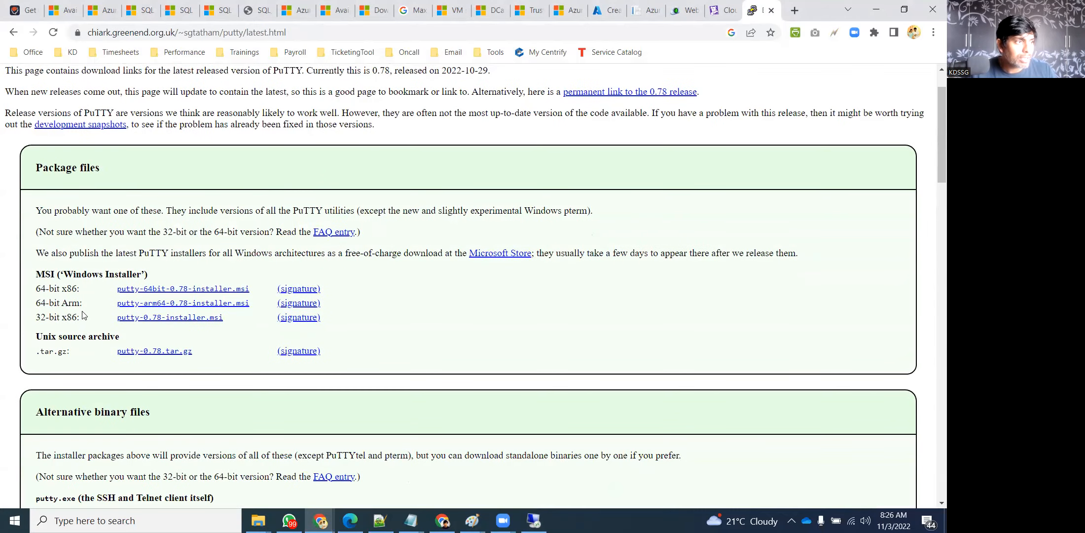
scroll(347, 283, down, 2)
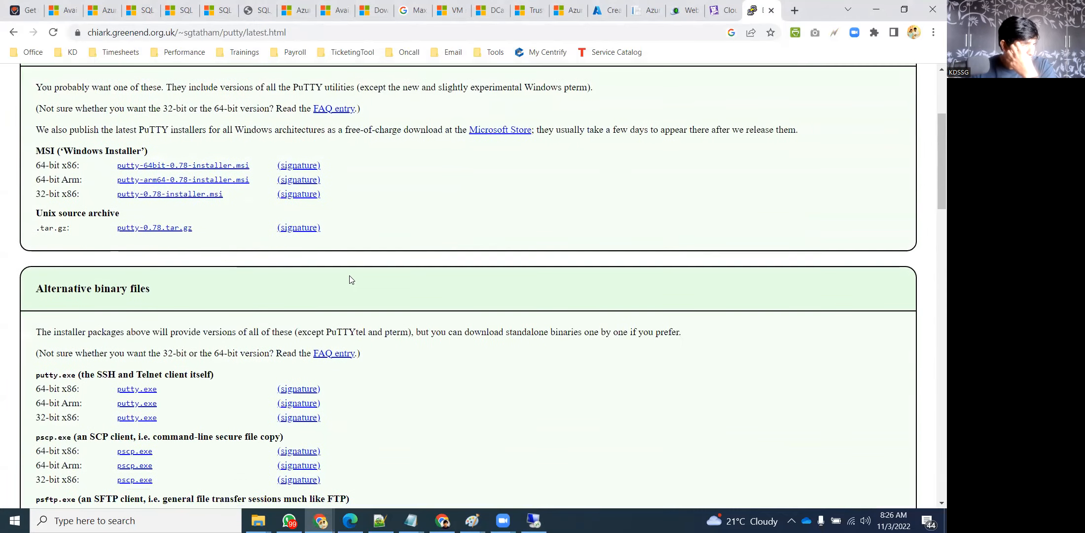
scroll(349, 279, down, 1)
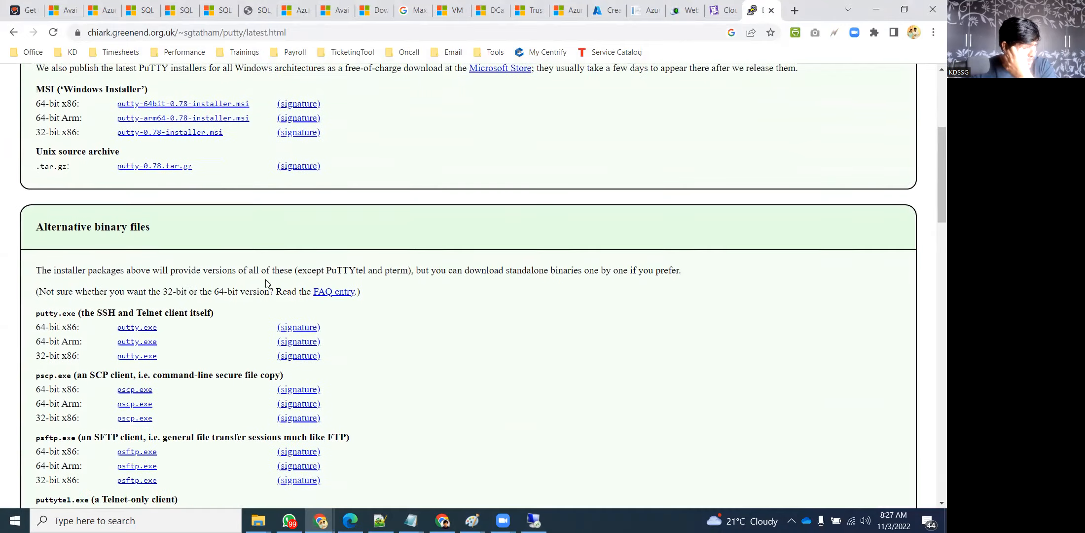
drag(35, 328, 73, 328)
click(72, 327)
drag(35, 313, 82, 312)
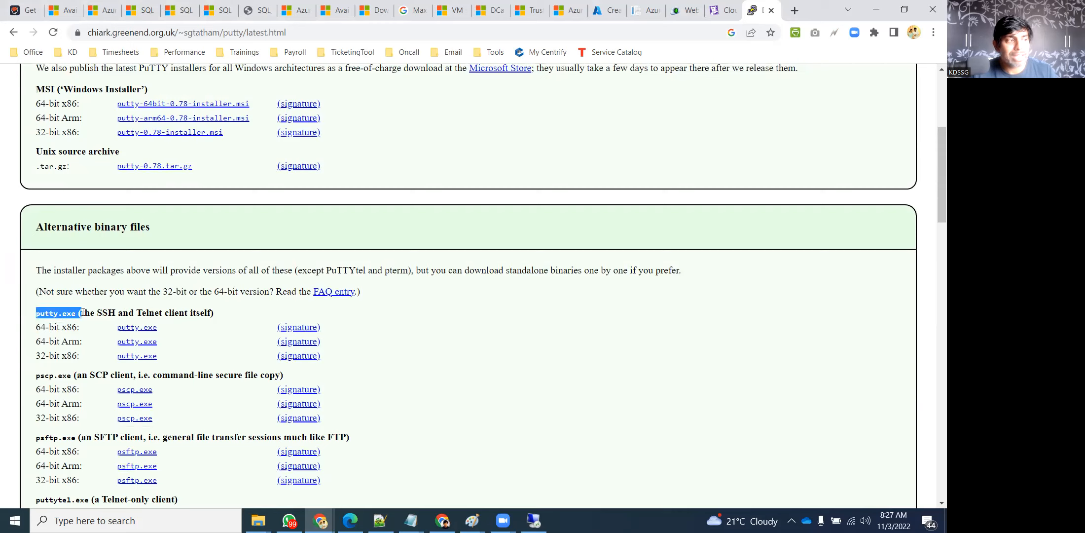
click(178, 328)
Download the 64-bit putty.exe and move it from Downloads onto the desktop
click(134, 329)
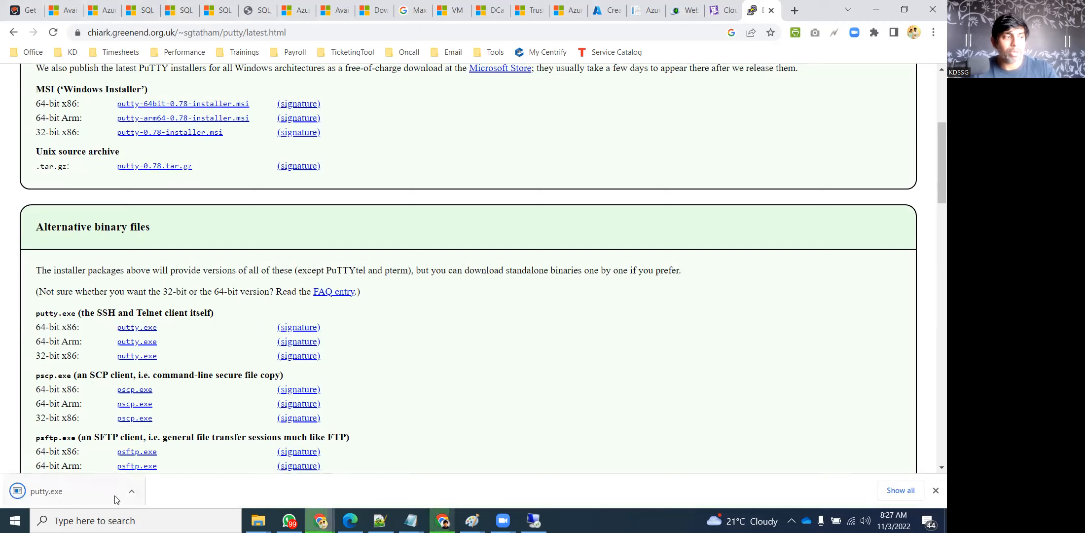
click(132, 491)
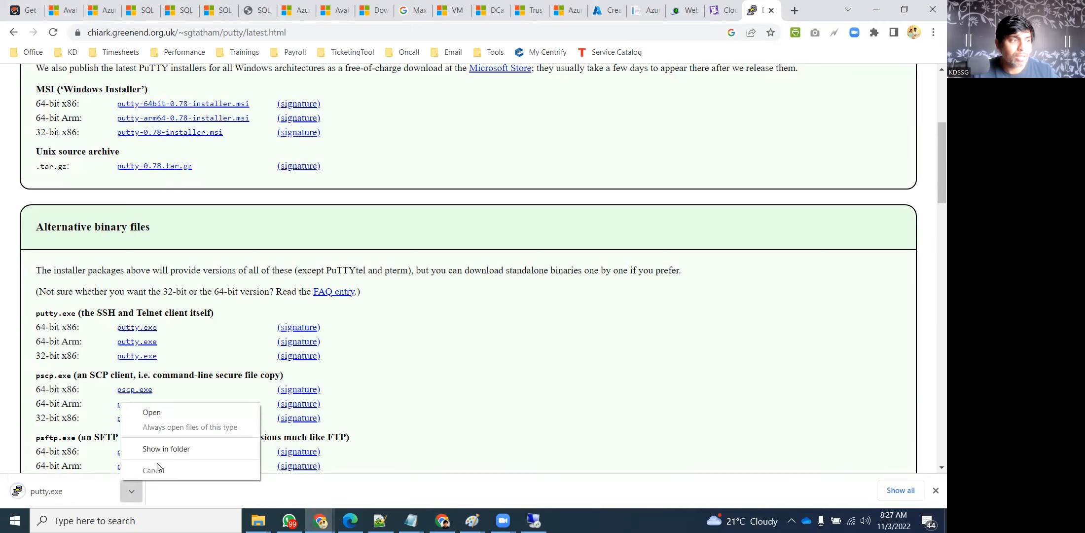
click(163, 447)
key(ctrl+x)
key(alt+F4)
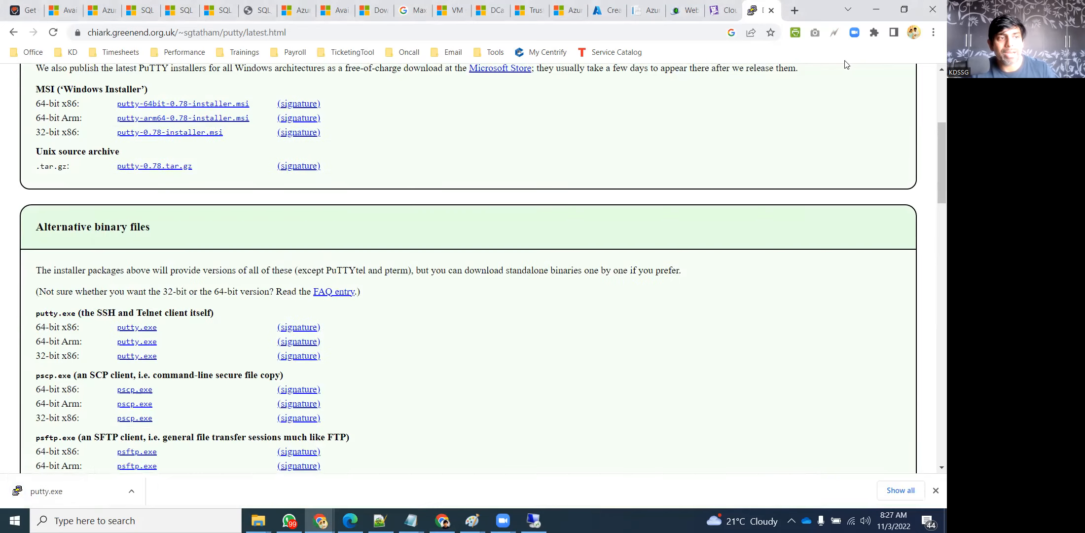
click(876, 10)
key(ctrl+v)
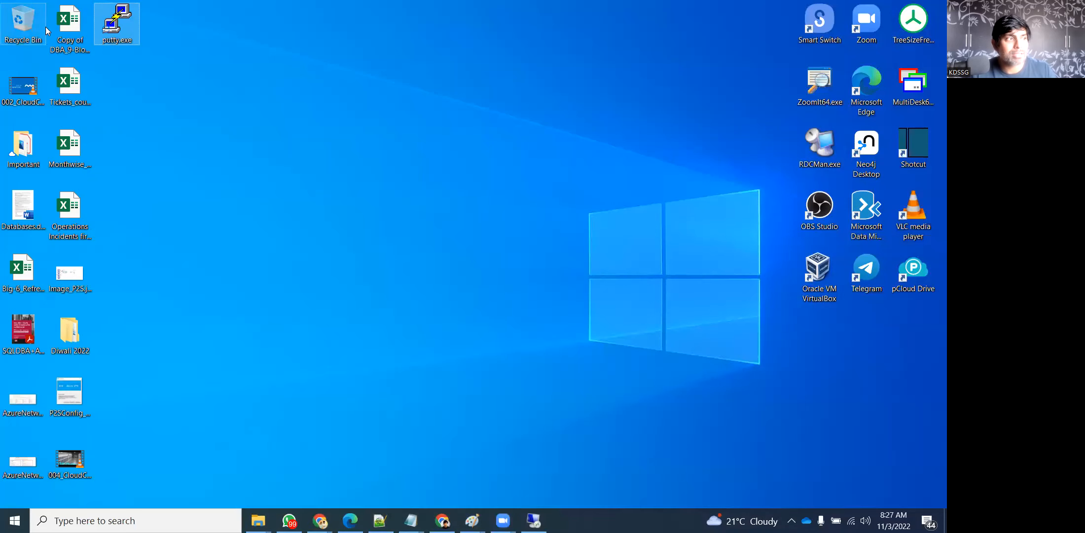
Place the putty.exe icon beside Smart Switch and launch PuTTY from it
drag(127, 16, 833, 311)
drag(793, 214, 772, 25)
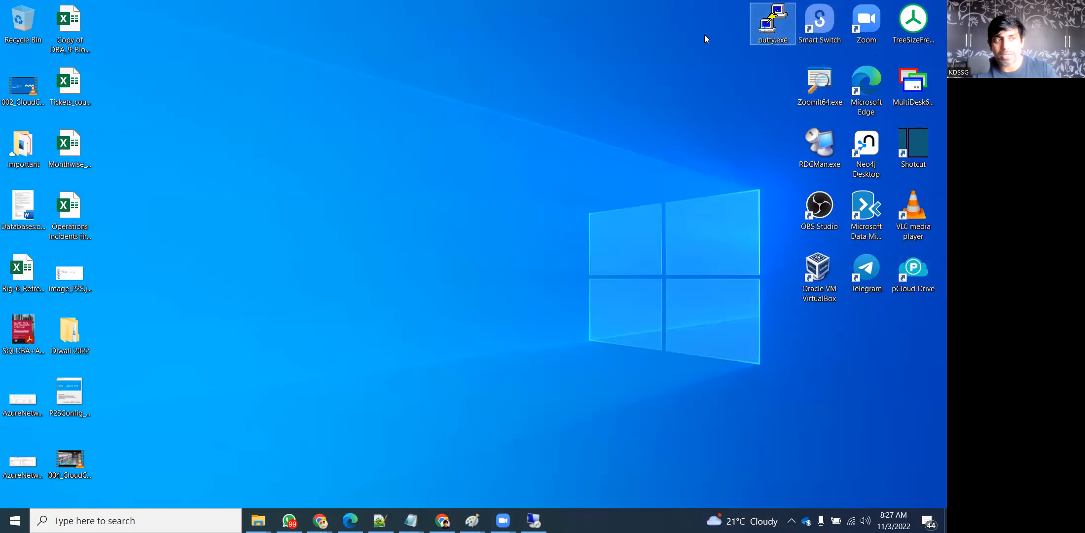
double_click(772, 22)
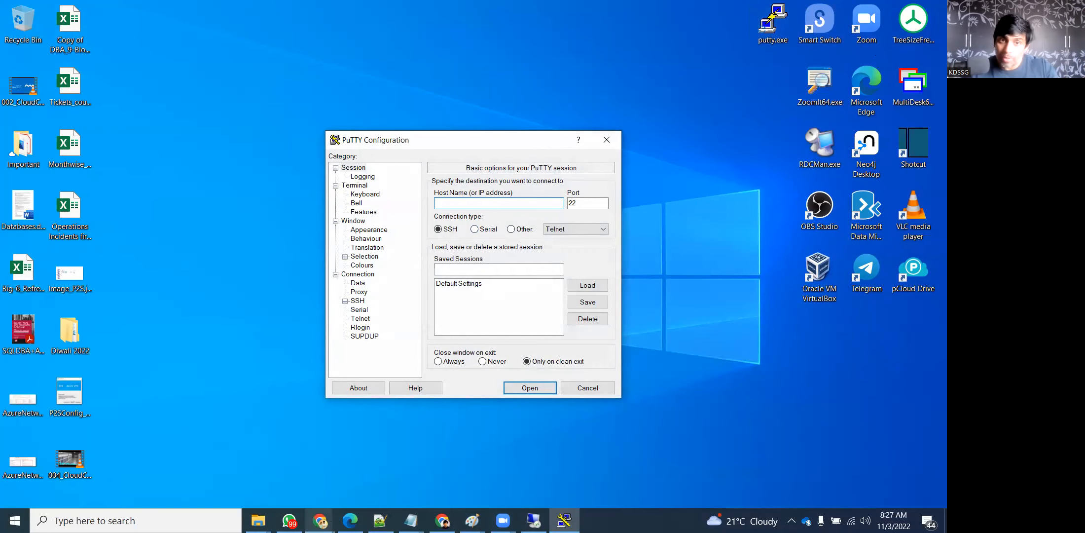
click(320, 521)
Open the deployed KD-LinuxVM and paste its public IP 20.235.30.253 into PuTTY's host name
click(252, 448)
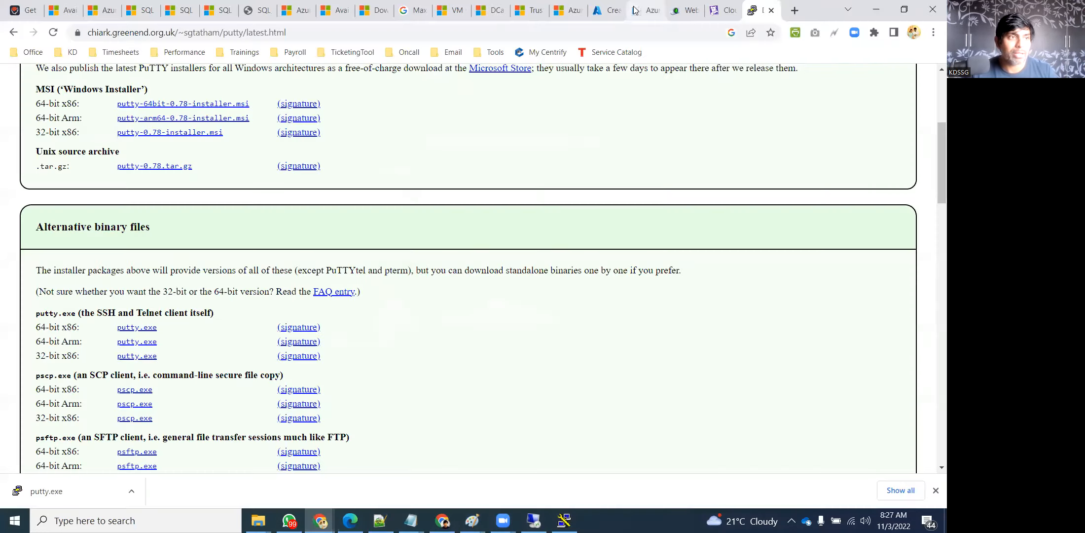
click(771, 11)
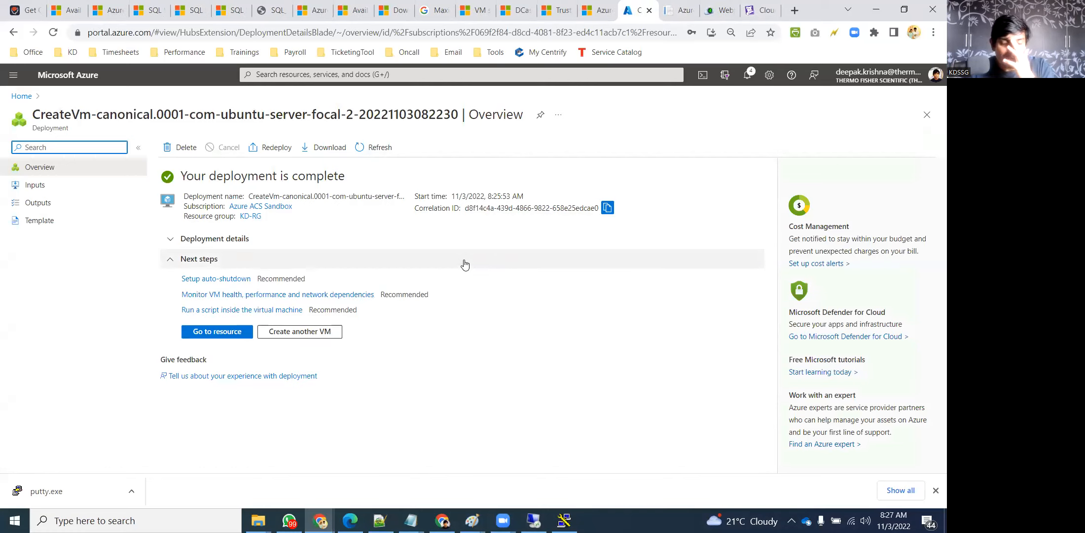
click(220, 332)
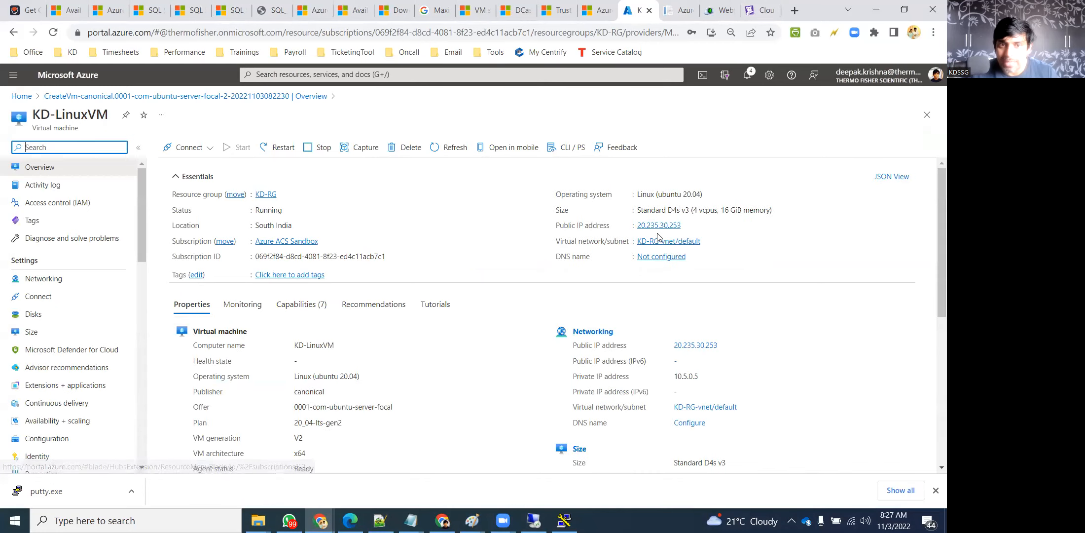
click(688, 225)
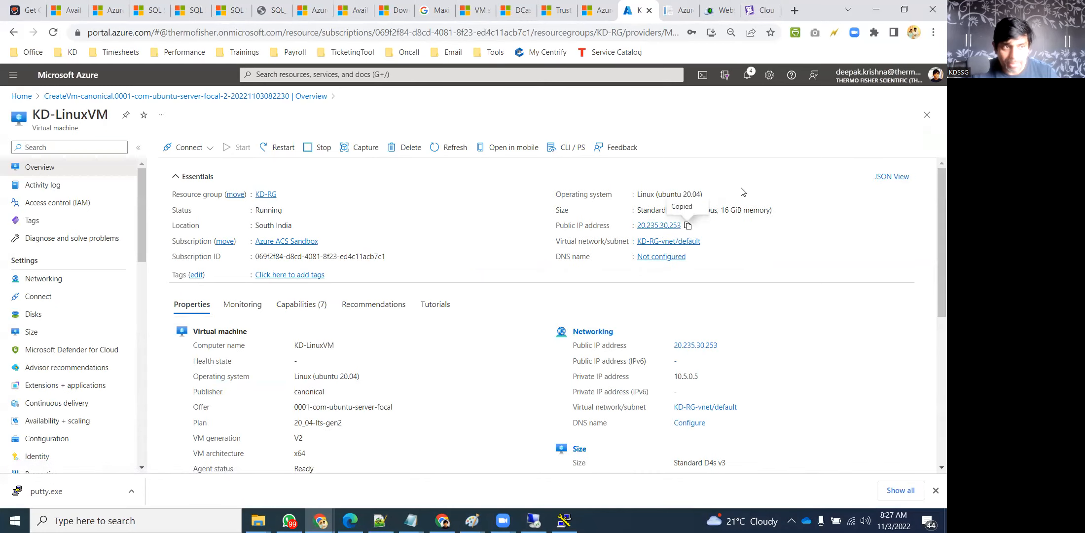
click(876, 10)
key(ctrl+v)
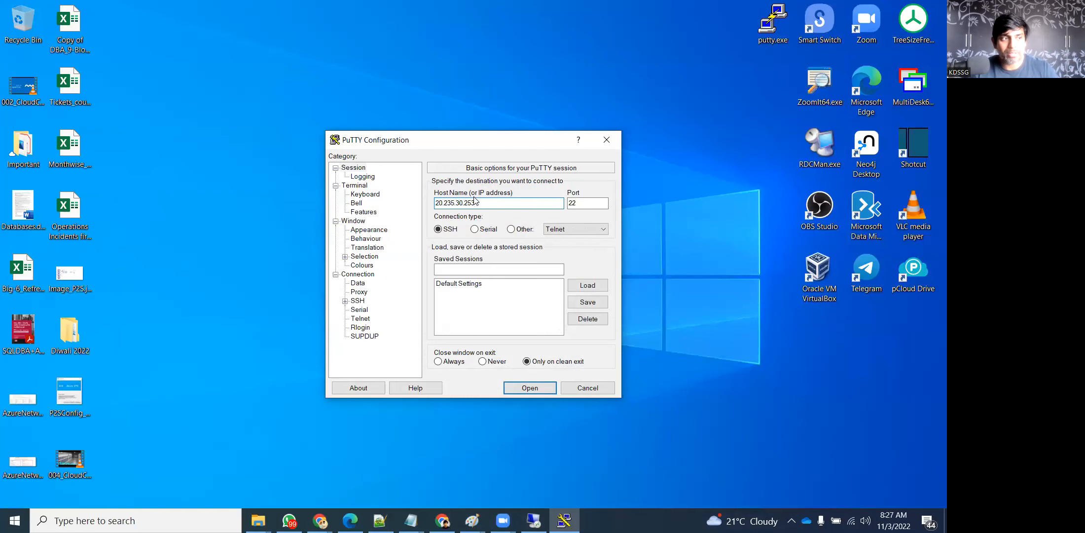
Open the SSH connection to 20.235.30.253 and accept the server's host key
click(531, 389)
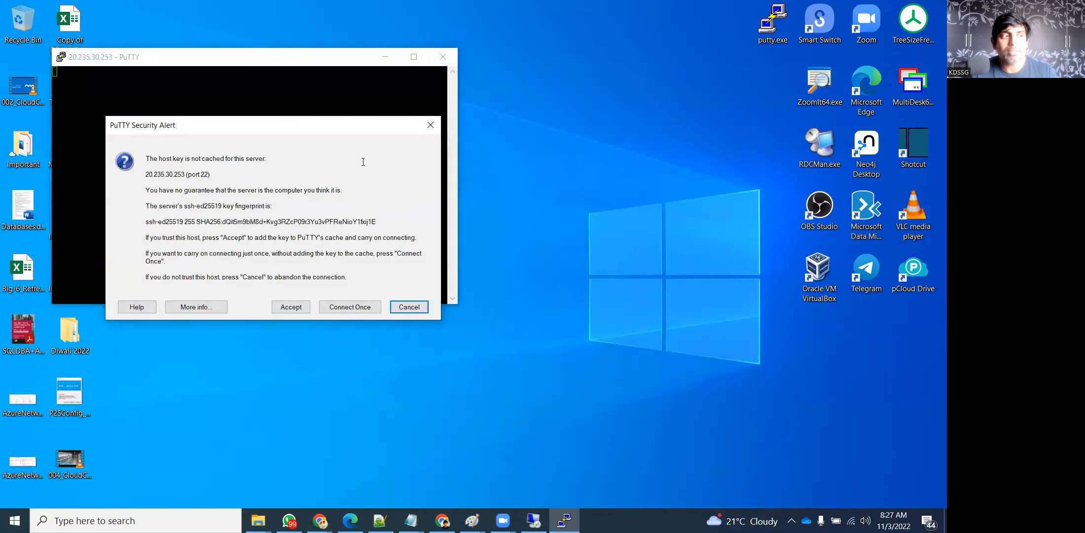
click(279, 307)
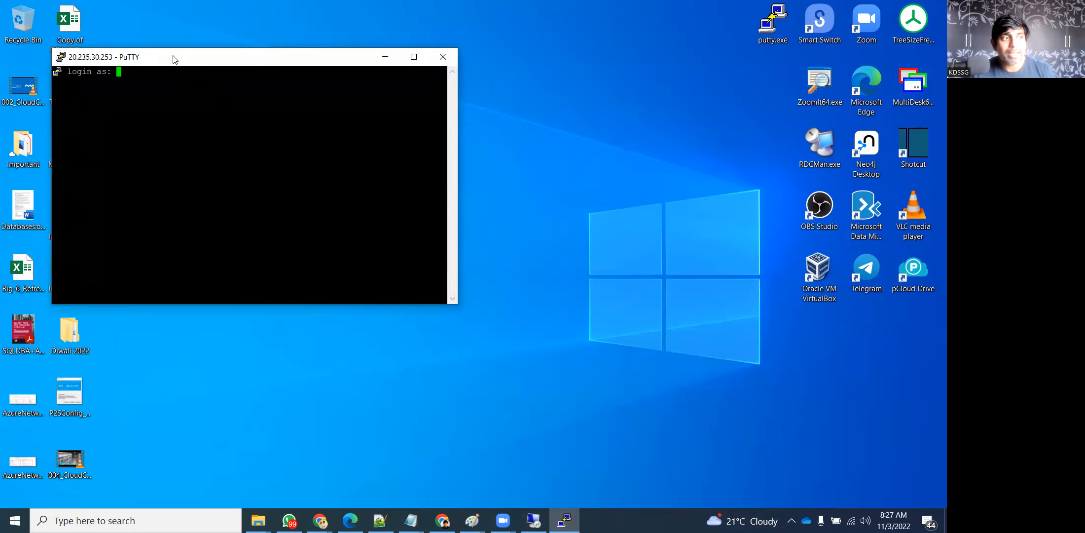
drag(173, 56, 374, 95)
Log in with the VM's username and password, then run sudo su - for root
text(kdssg)
key(Return)
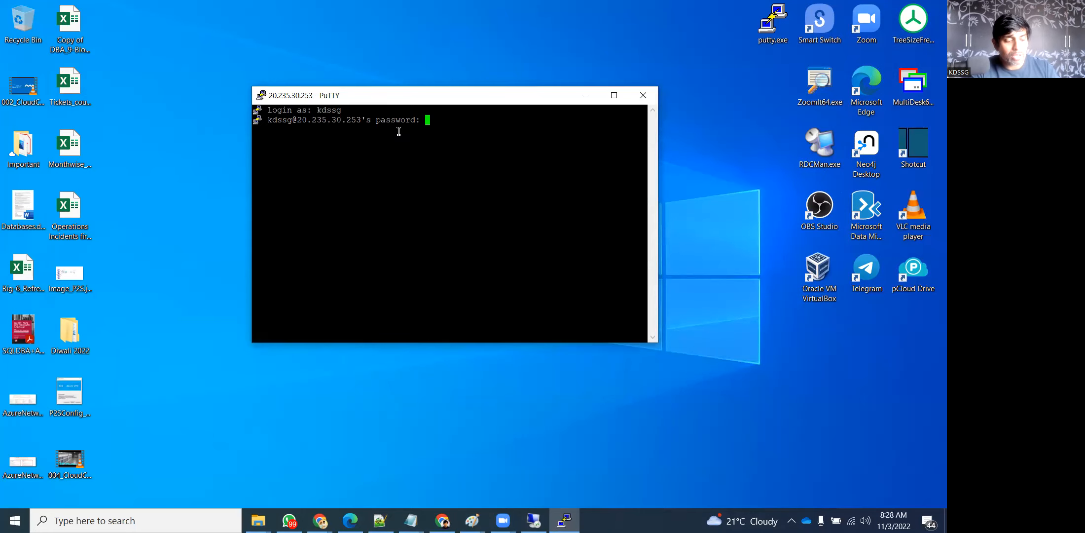
key(Return)
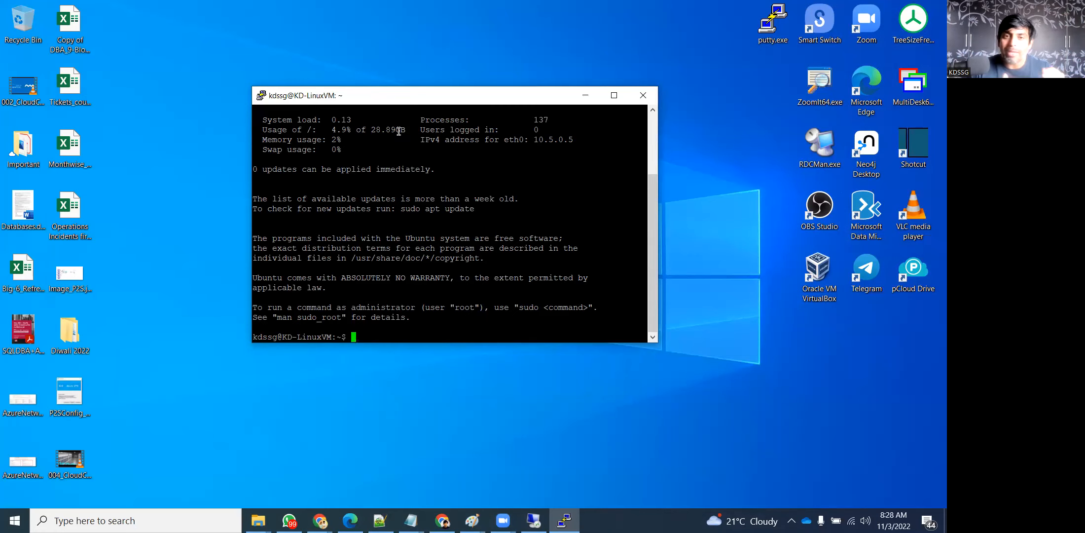
text(su)
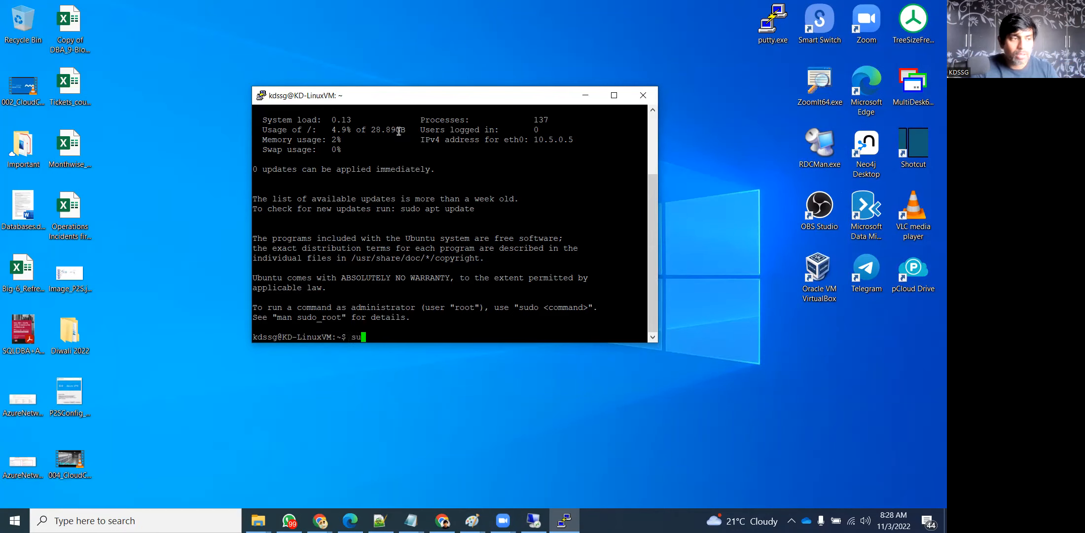
text(do su -)
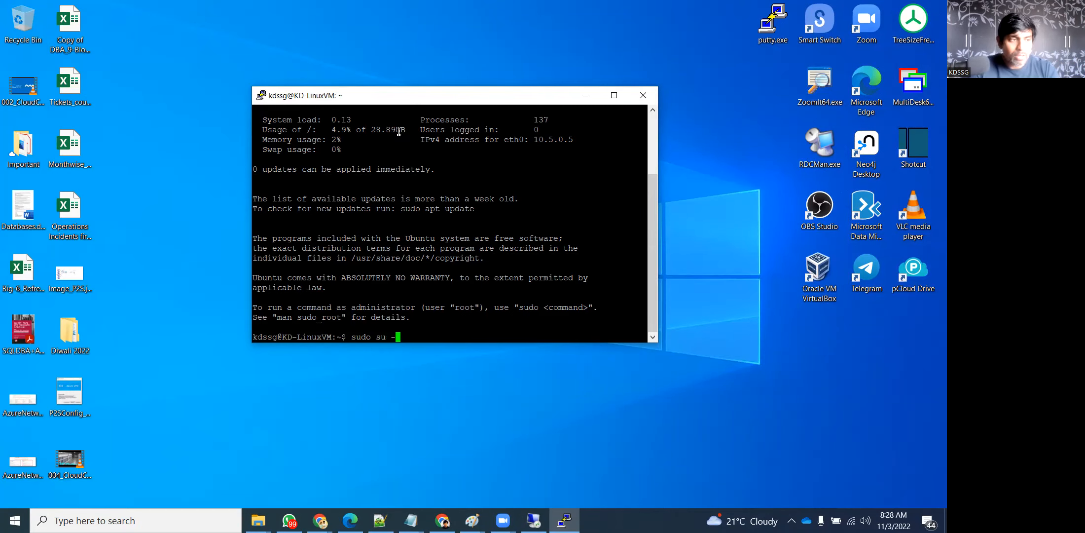
key(Return)
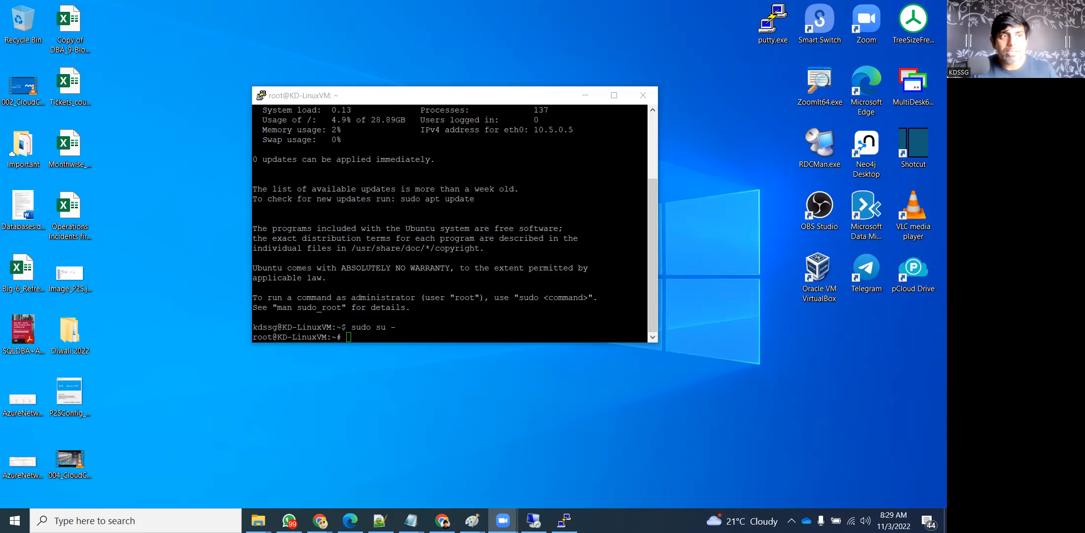
Minimize the PuTTY root shell window while keeping the SSH session open
click(809, 11)
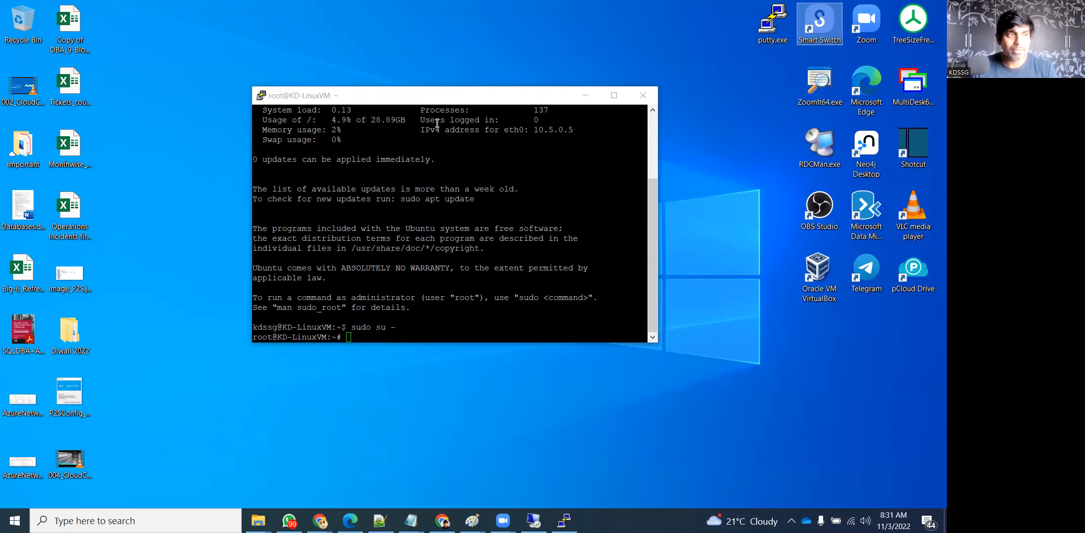
click(589, 94)
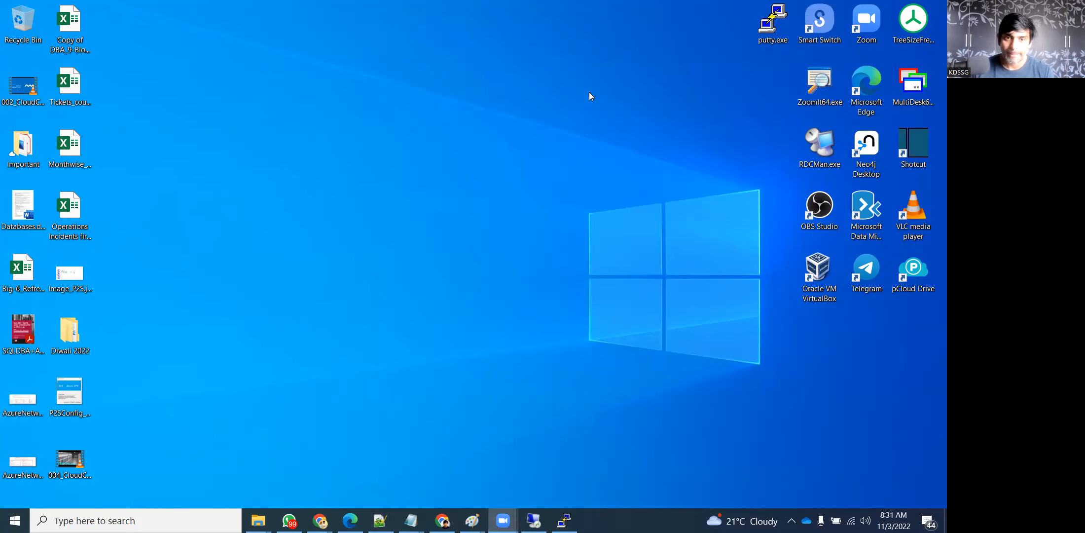
Bring the Azure portal back and open KD-LinuxVM's Connect page with SSH selected
click(319, 520)
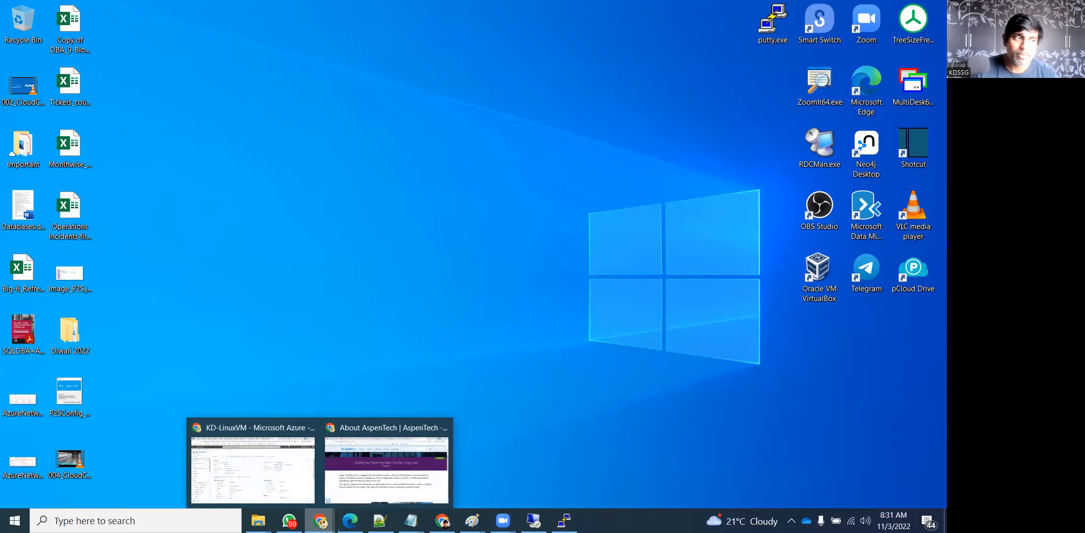
click(268, 475)
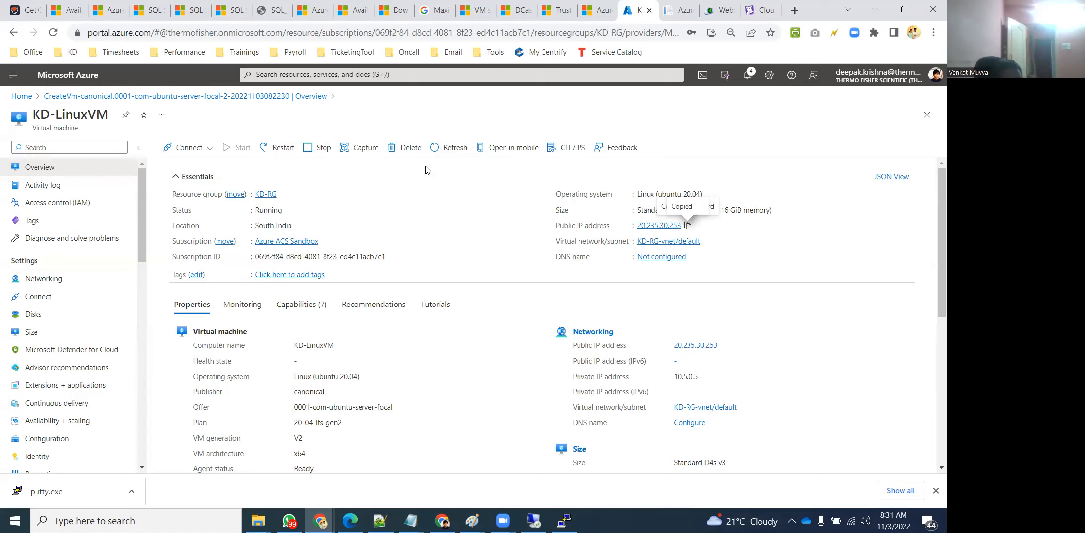
click(877, 8)
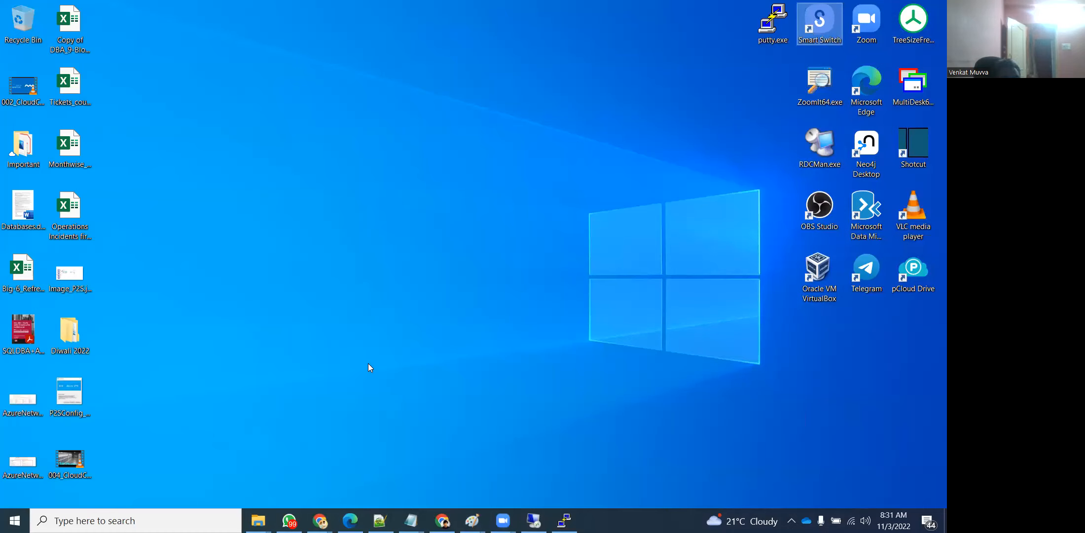
click(320, 521)
click(299, 485)
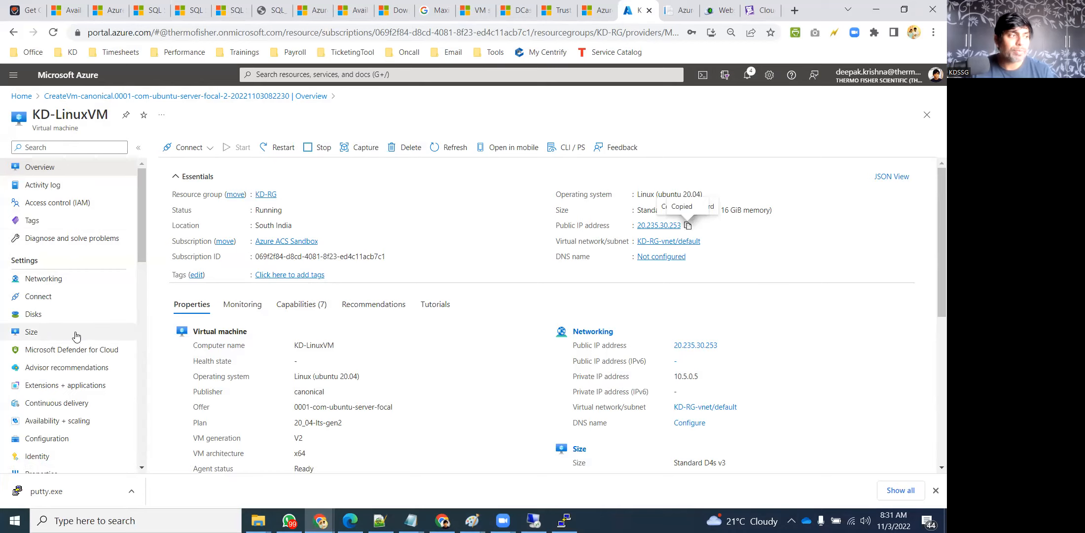
click(59, 297)
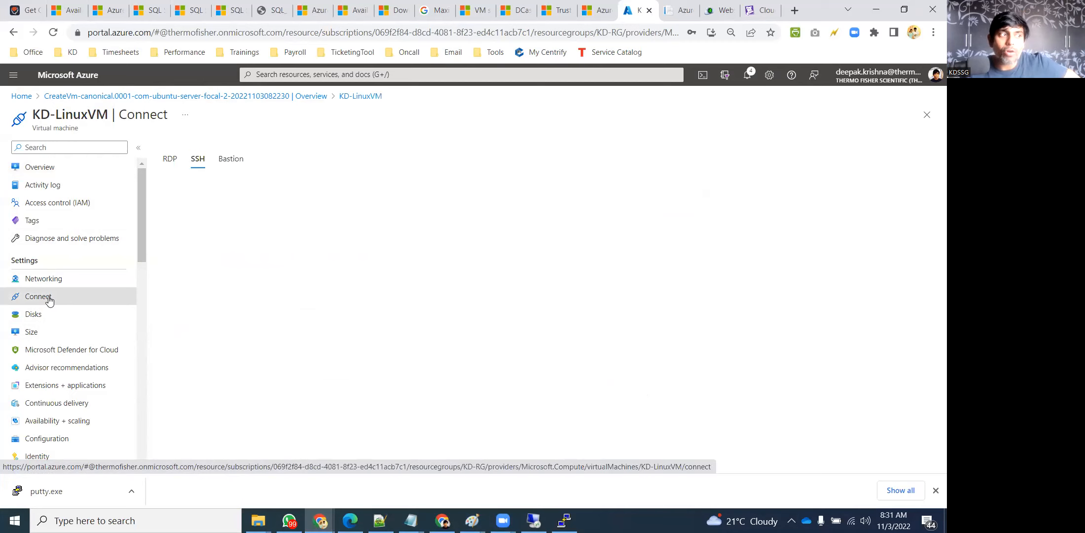
Run KD-LinuxVM's inbound SSH connectivity test from My IP address, then return to Connect
click(204, 166)
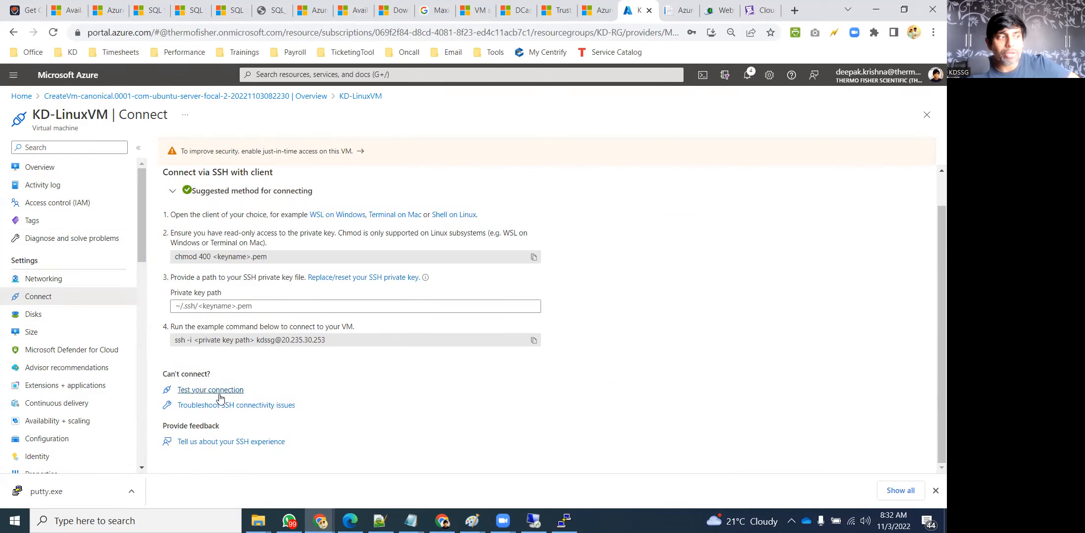
click(241, 392)
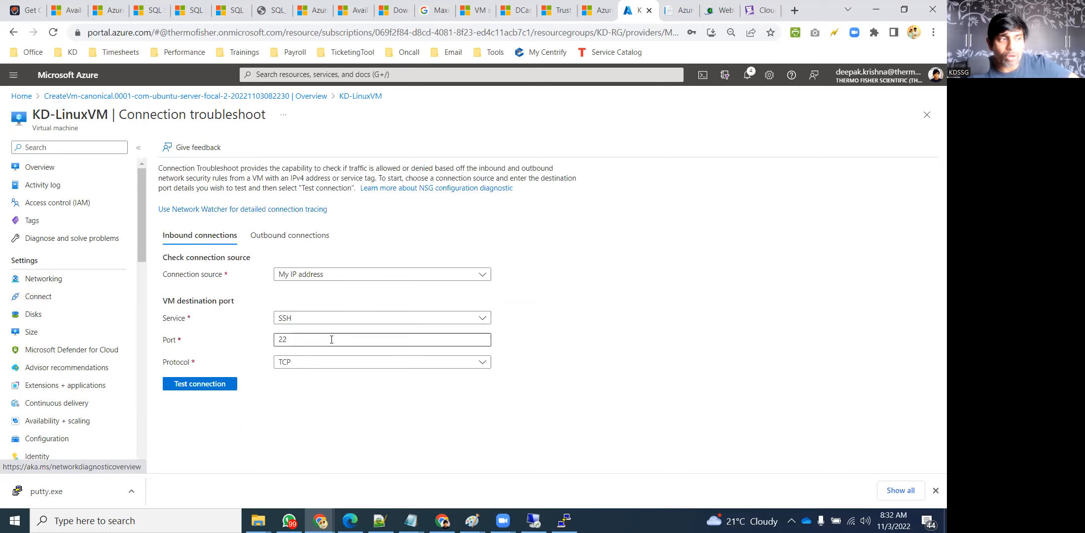
click(309, 279)
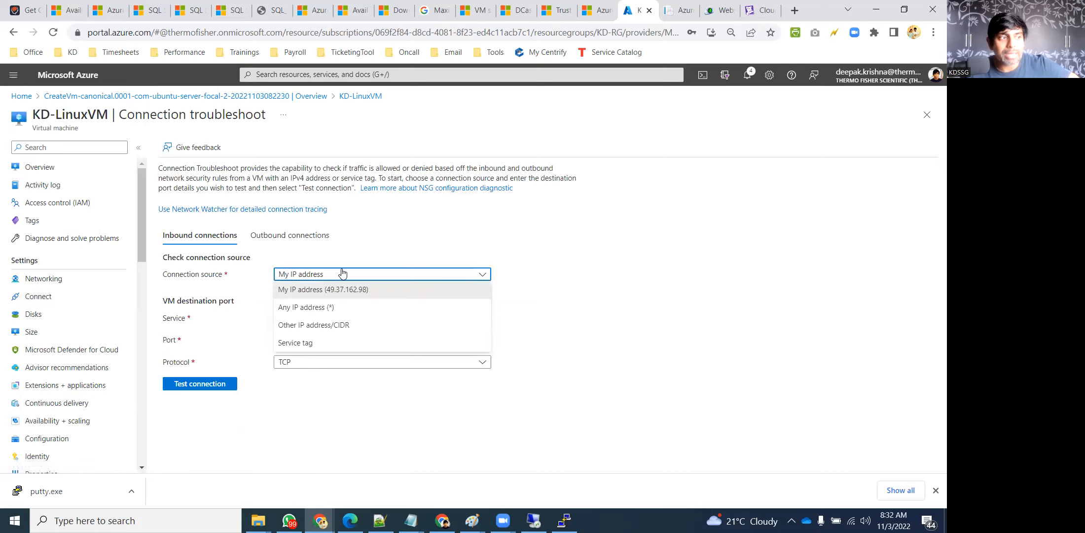
click(343, 273)
click(196, 385)
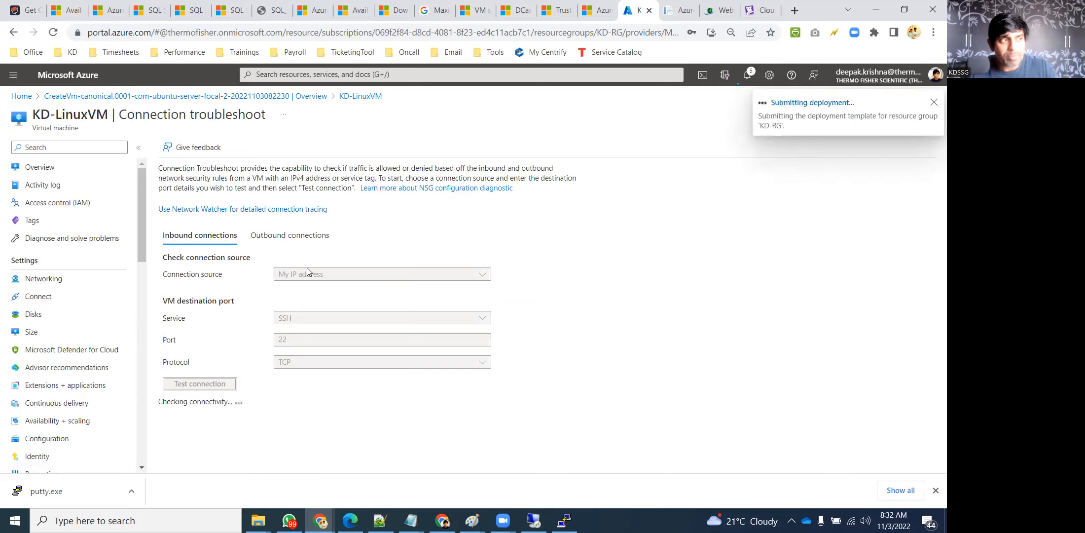
click(49, 298)
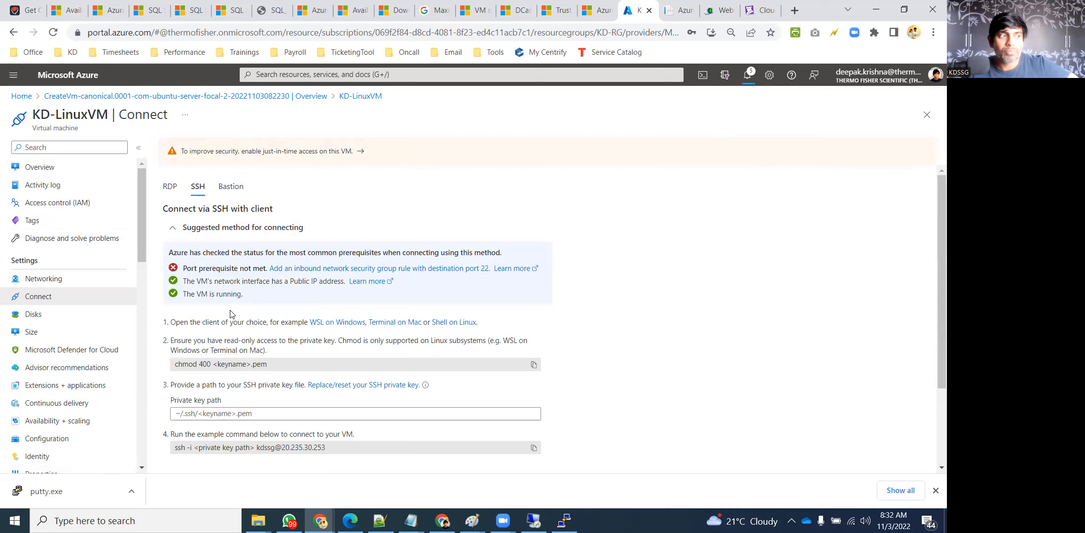
Review the Connect page and go back to the Azure portal Home page
scroll(296, 330, down, 1)
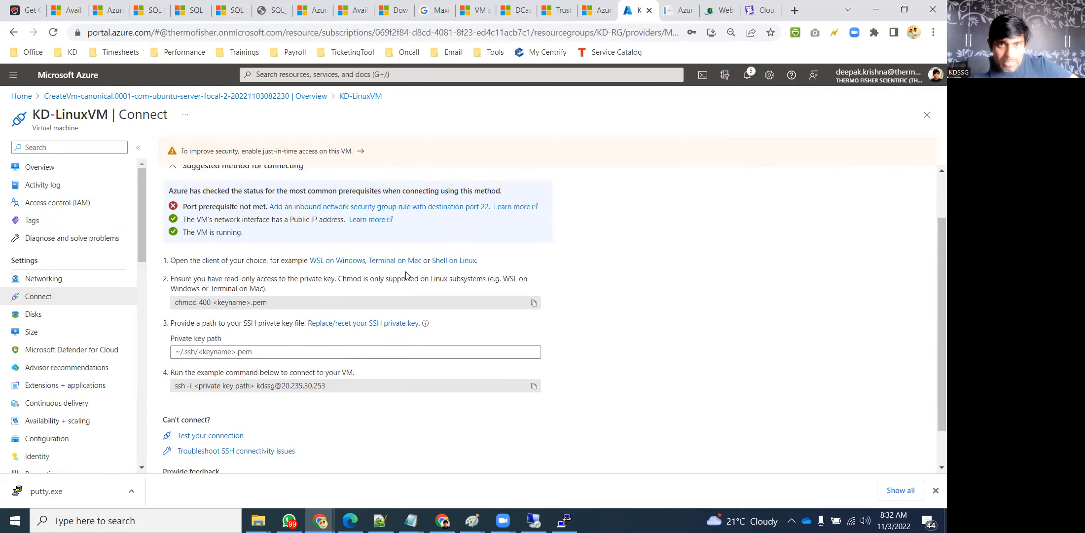
scroll(271, 338, up, 1)
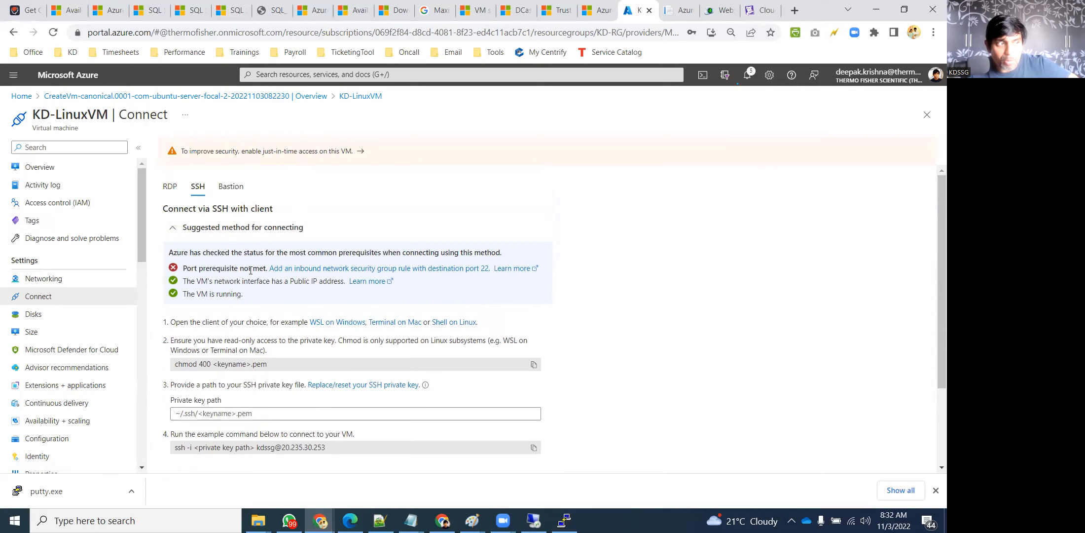
scroll(402, 335, down, 2)
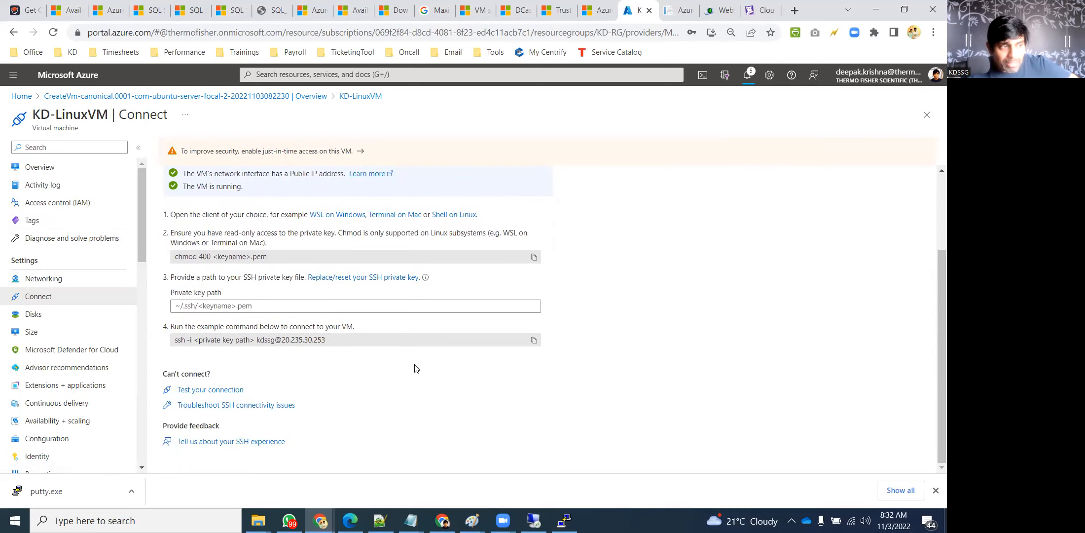
scroll(478, 385, up, 2)
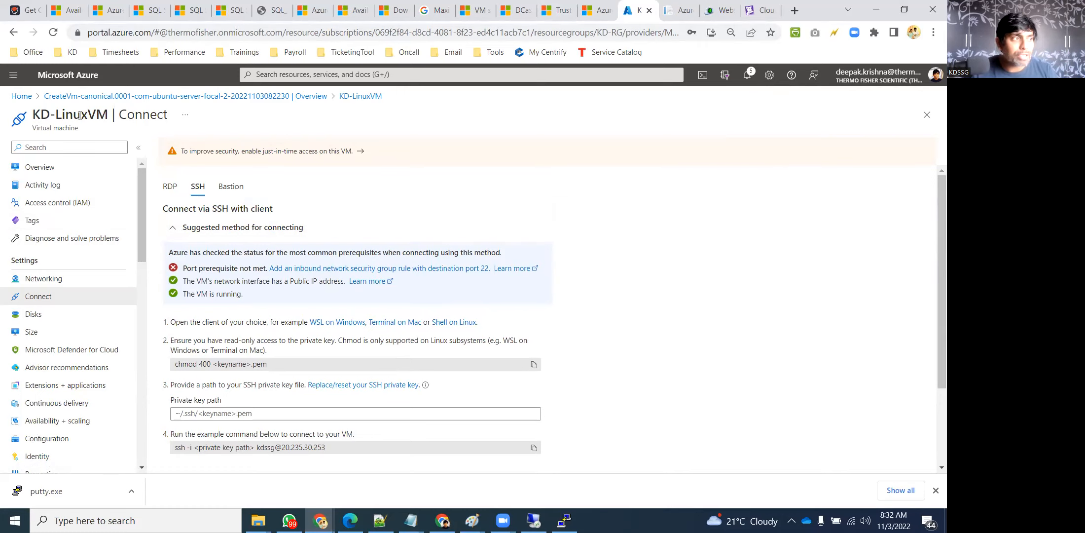
click(22, 96)
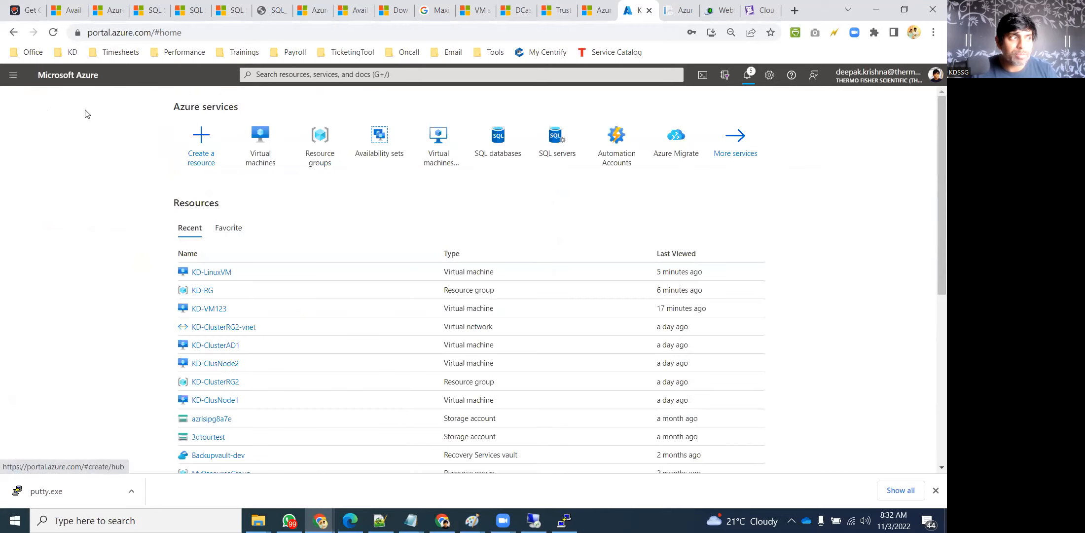
Filter virtual machines by 'KD', open KD-VM123's Connect page and download its RDP file
click(274, 144)
click(54, 172)
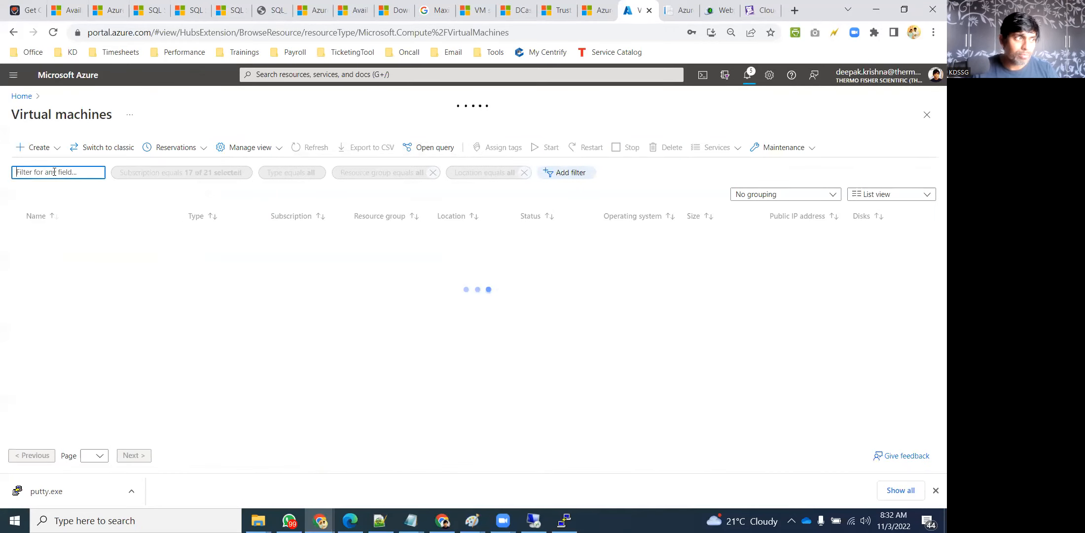
text(KD)
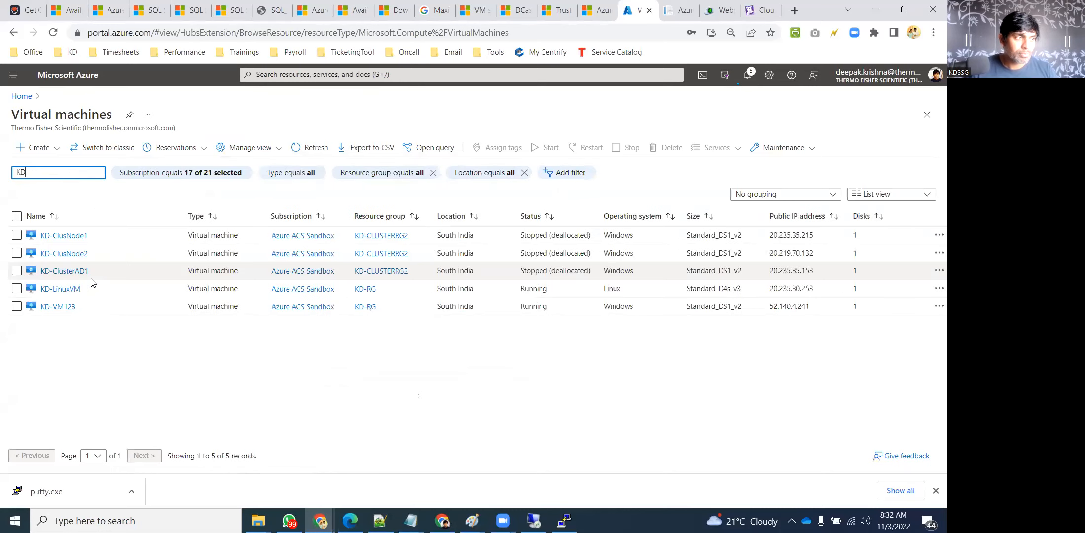
click(59, 308)
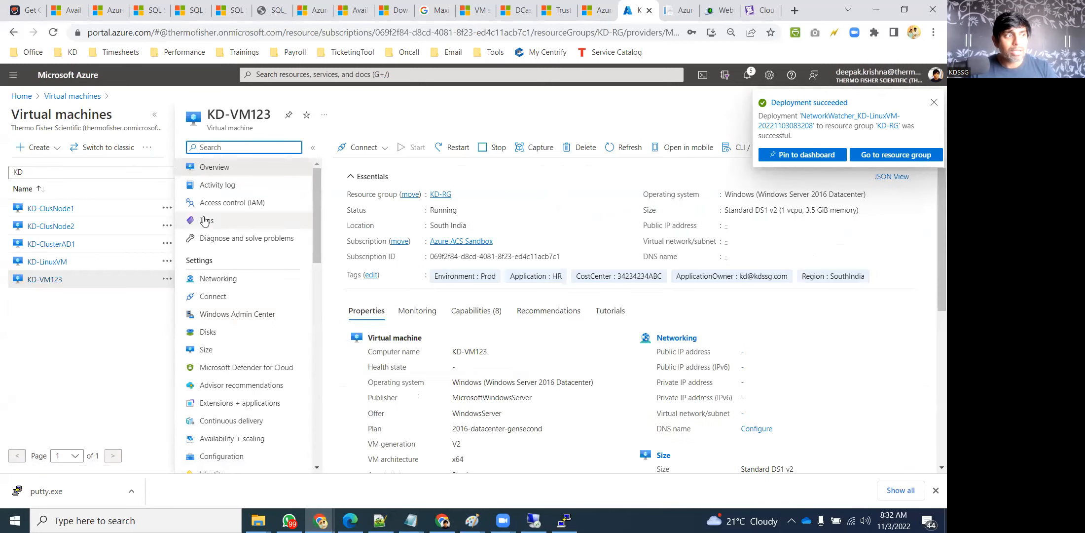
click(154, 114)
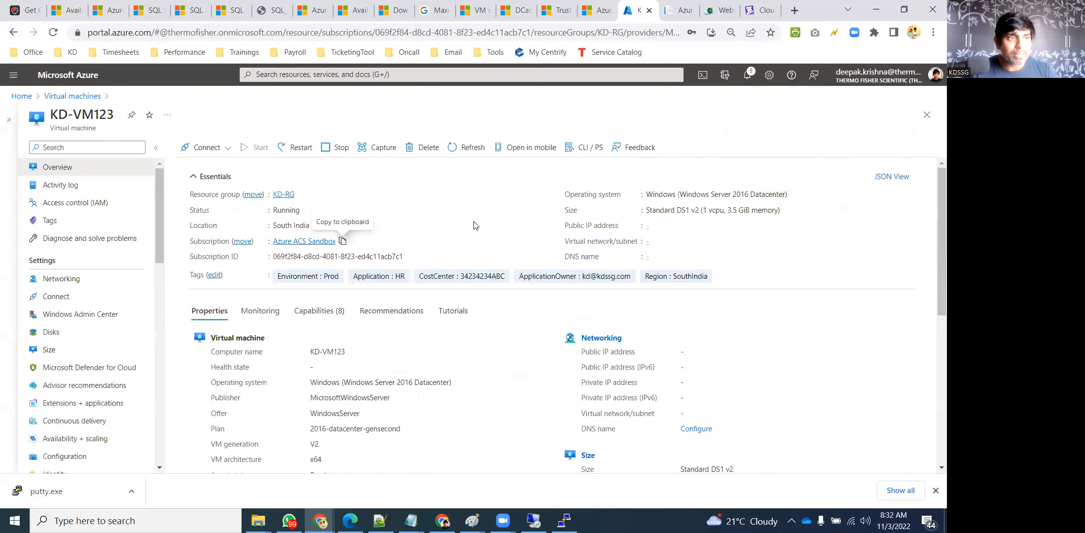
click(109, 296)
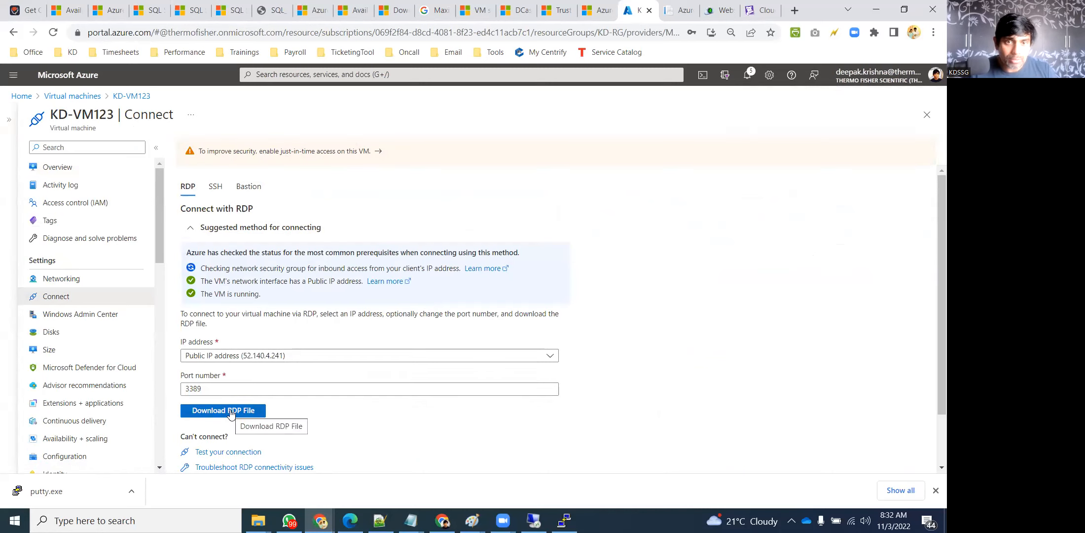
scroll(230, 413, down, 1)
click(232, 350)
Open KD-VM123.rdp, connect despite the publisher warning, and sign in with a different account
click(20, 491)
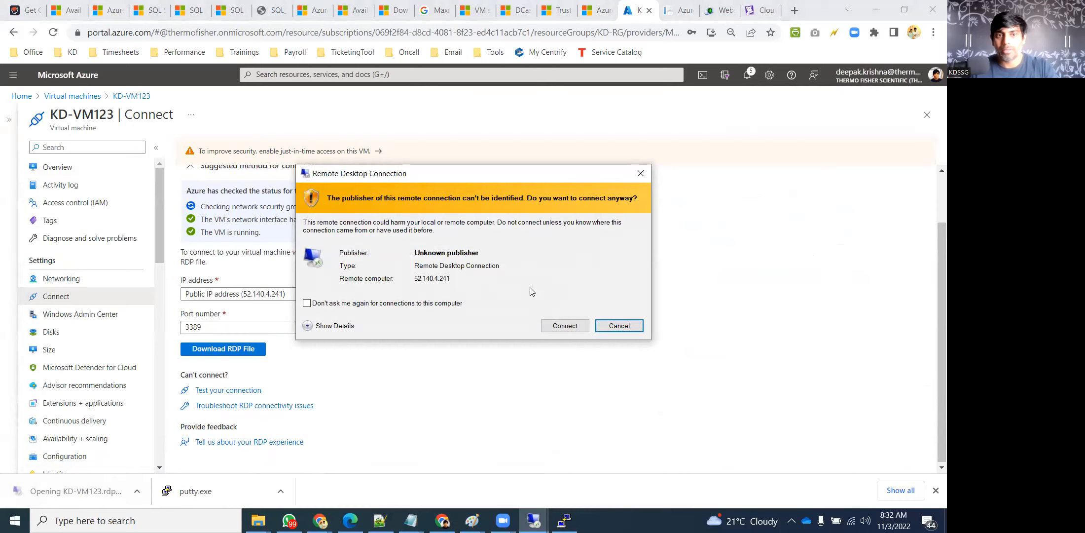
click(313, 304)
click(552, 325)
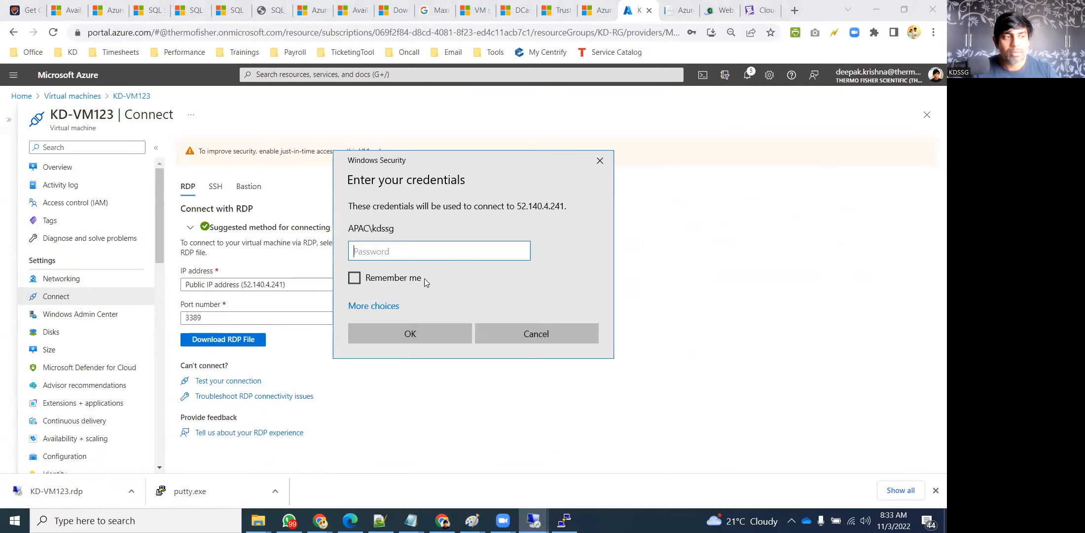
click(392, 304)
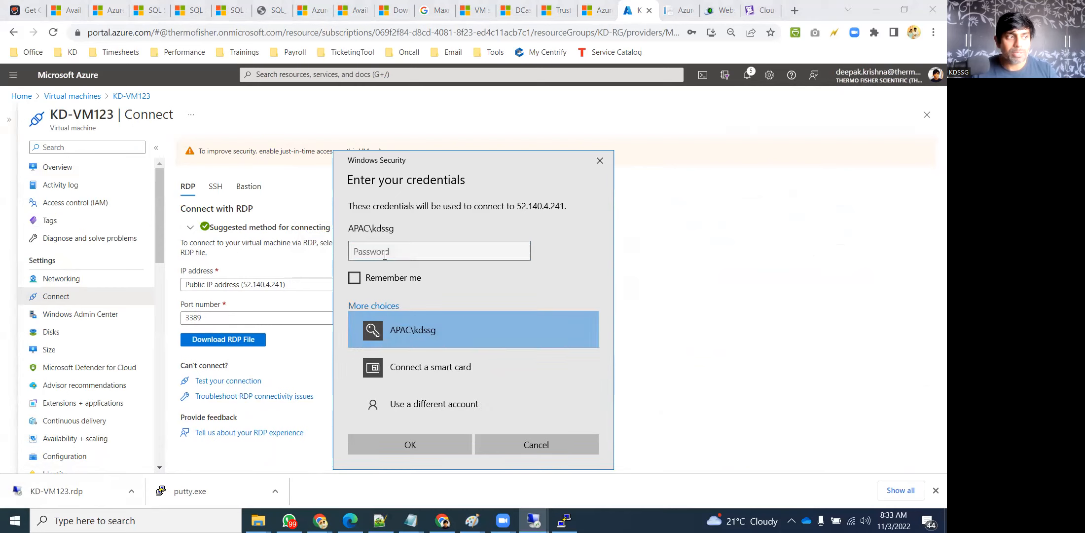
click(395, 409)
text(kdssg)
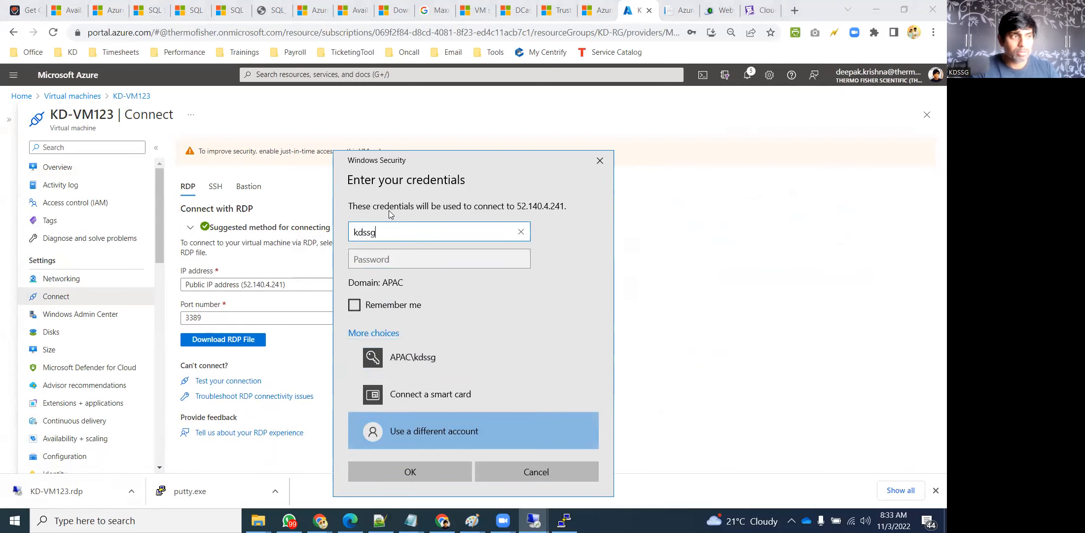
key(Tab)
text(********)
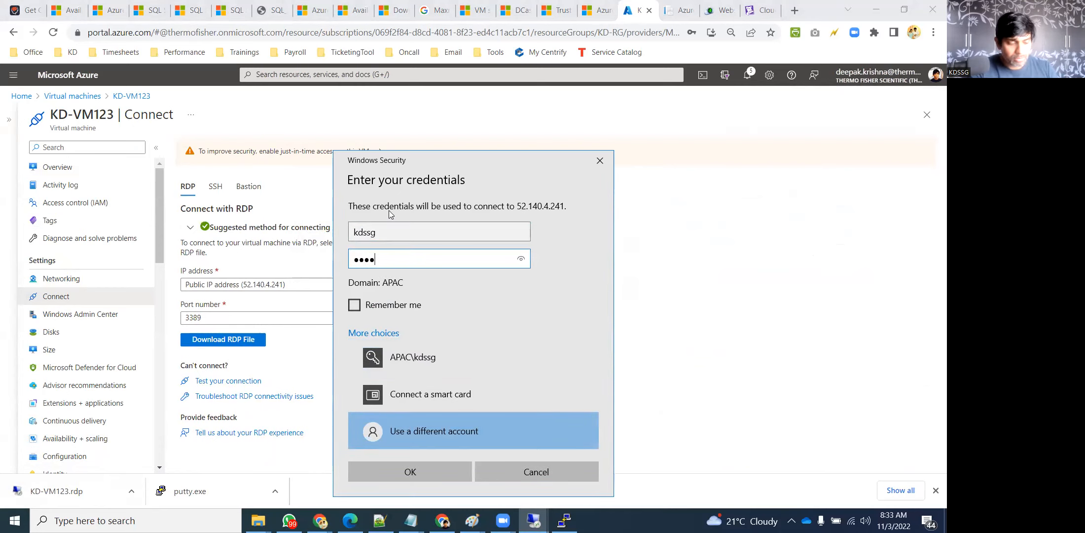
text(*****)
key(Return)
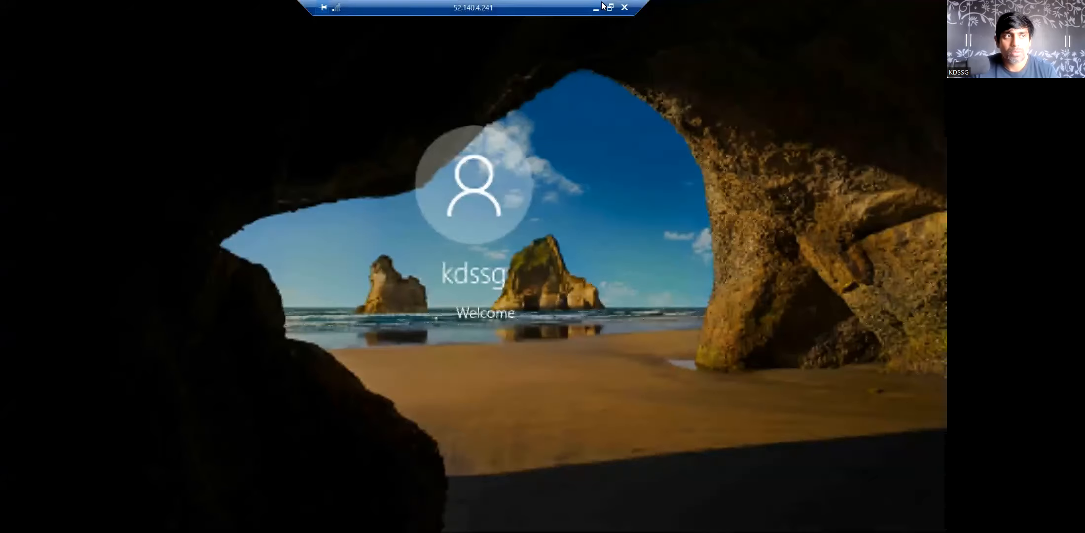
Dismiss the disconnect message and close the leftover Remote Desktop Connection window
click(596, 9)
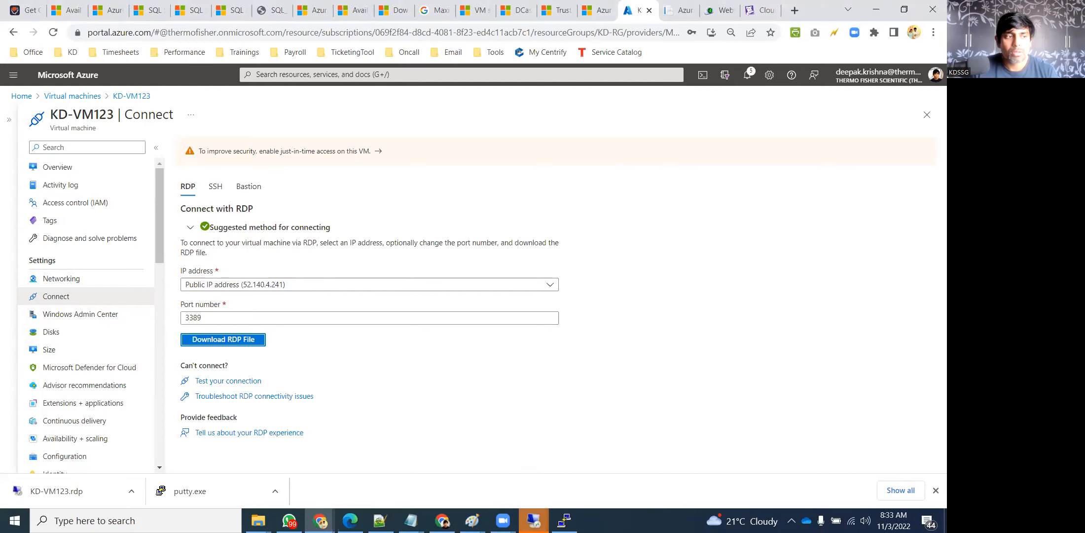
mouse_move(534, 520)
click(596, 460)
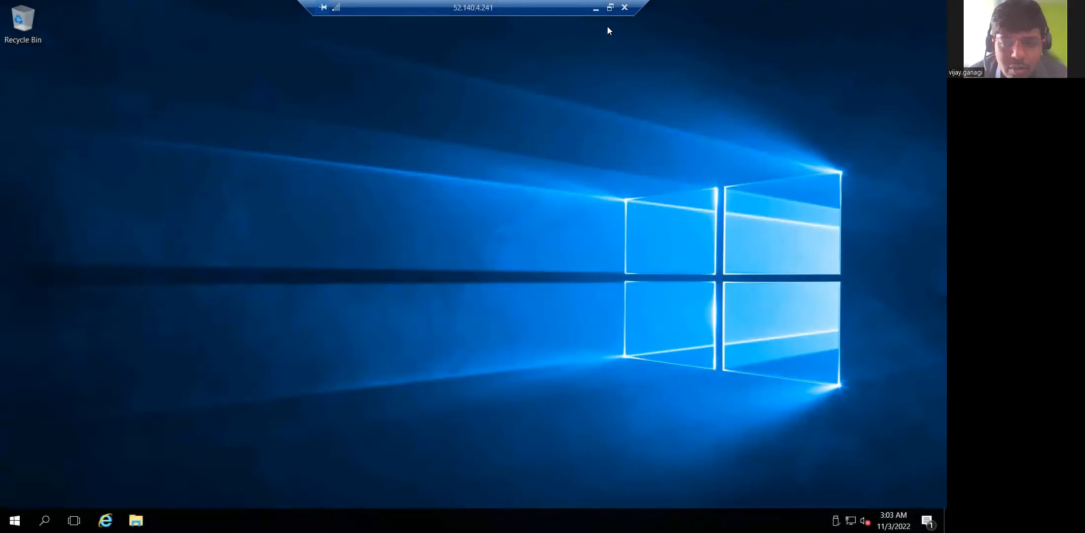
click(592, 8)
mouse_move(533, 520)
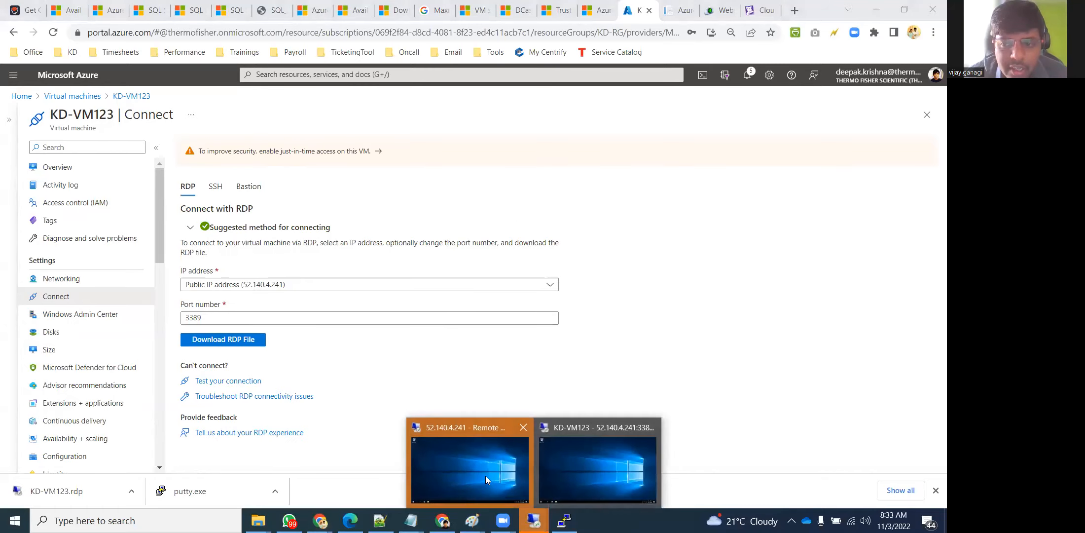
click(485, 474)
click(565, 262)
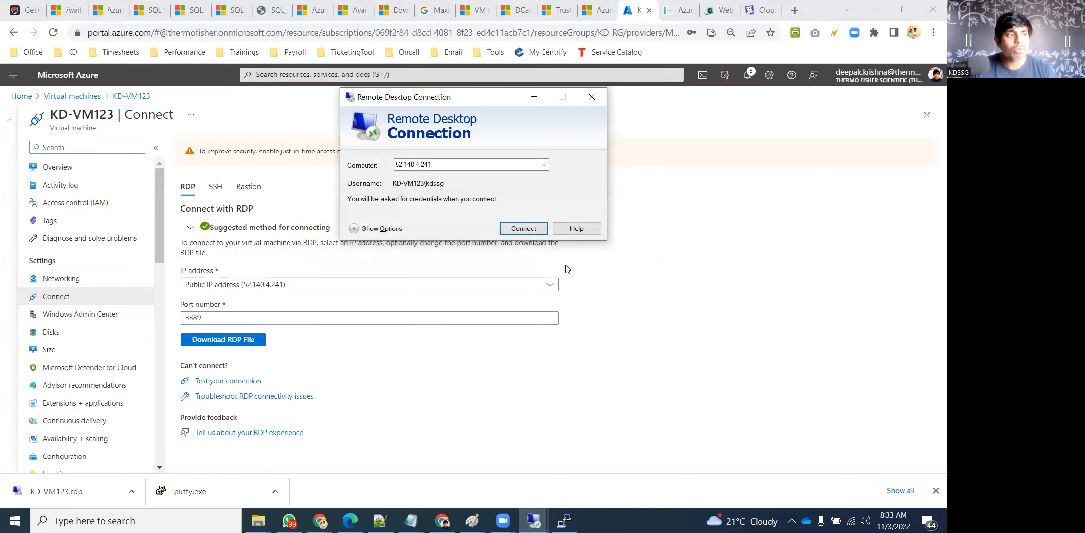
click(590, 98)
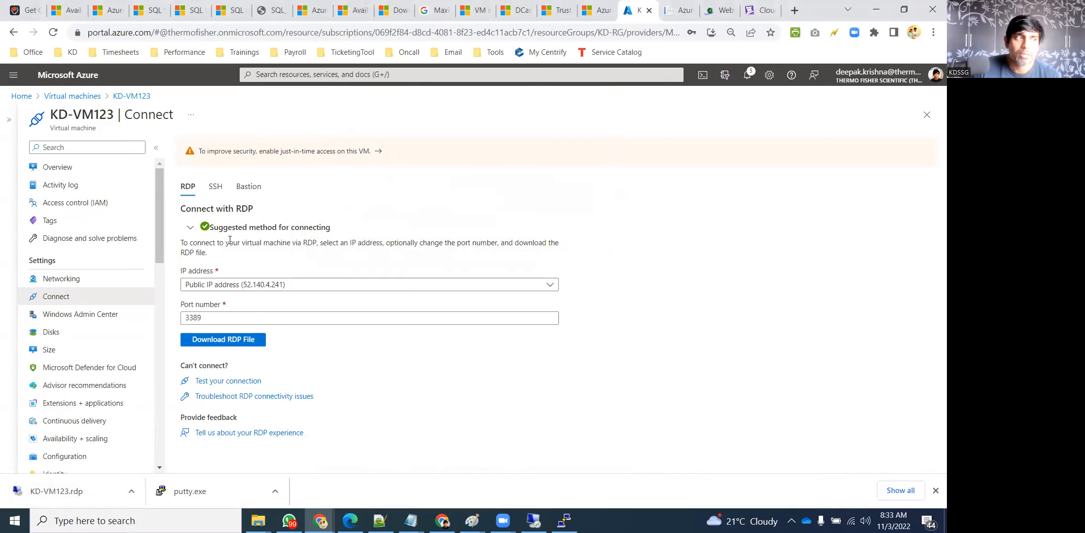
Check the Bastion option, return to Virtual machines, and restore the KD-VM123 remote session
click(246, 194)
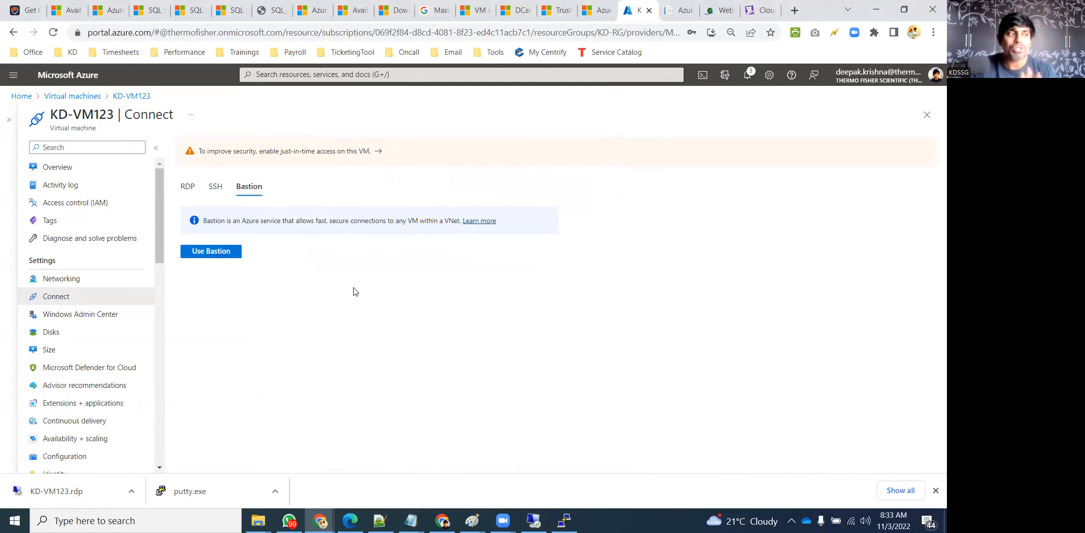
click(64, 97)
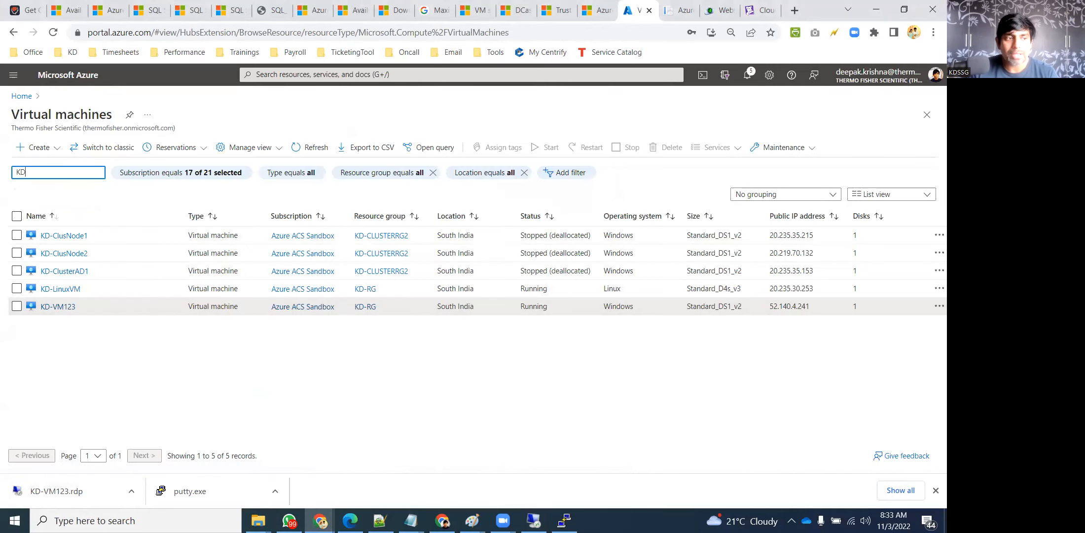
click(533, 521)
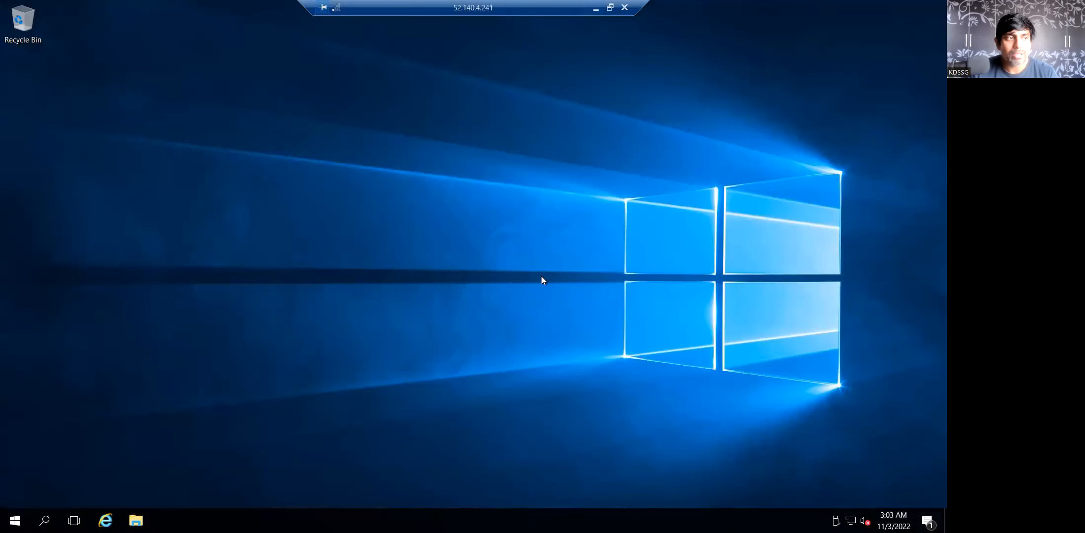
Minimize the remote desktop session and bring the KD-LinuxVM PuTTY root terminal to the front
click(596, 8)
click(564, 520)
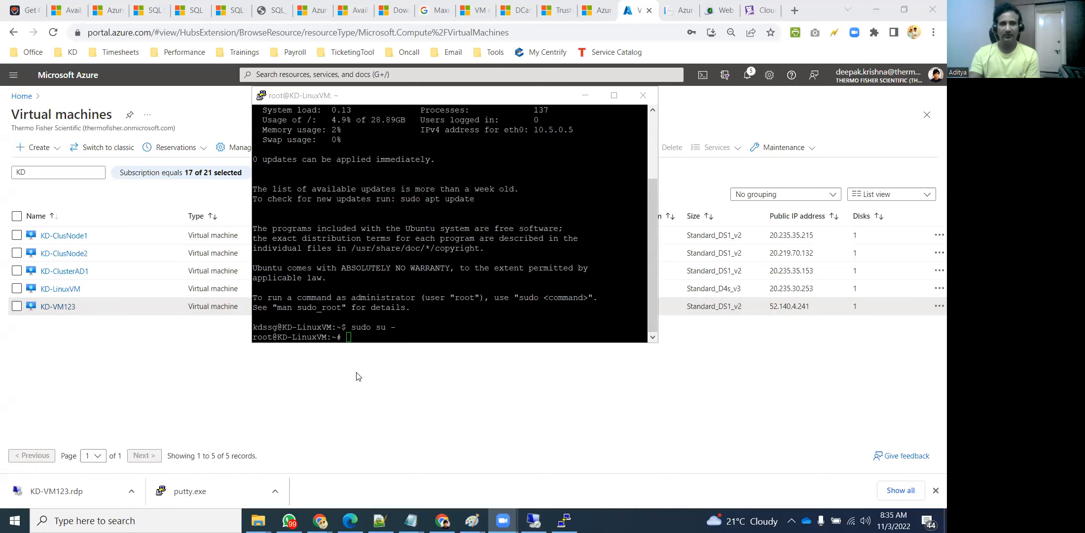
Back in the Azure portal, open KD-VM123's overview with the VM list collapsed
click(340, 410)
click(49, 306)
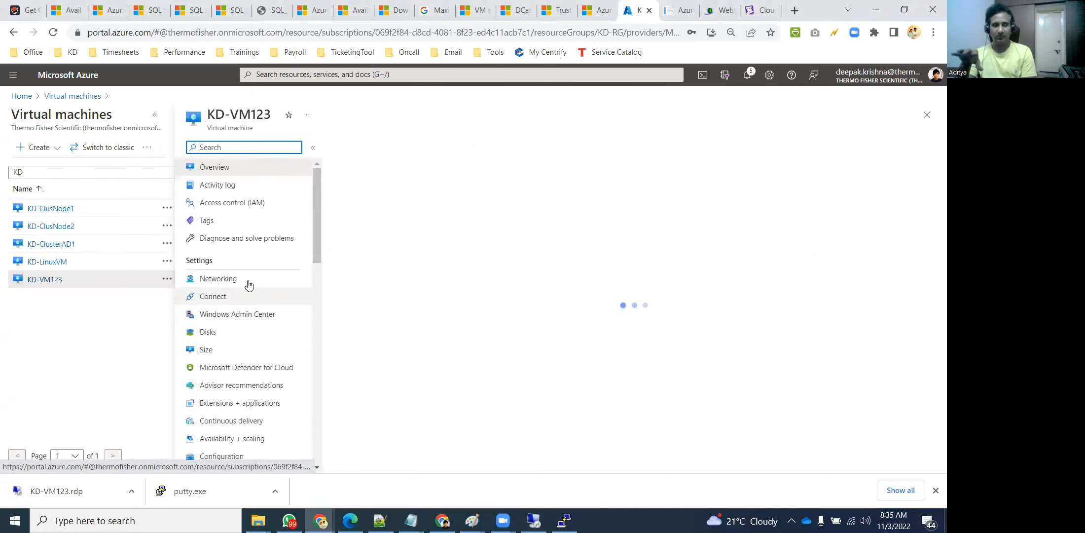
click(155, 113)
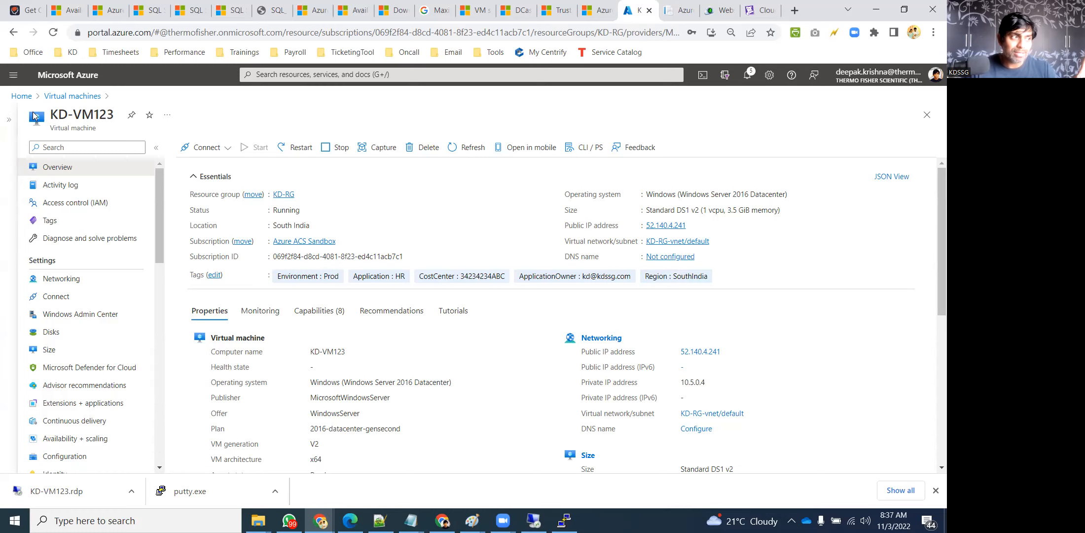
Return to the Azure portal home page and open a new Google tab
click(13, 96)
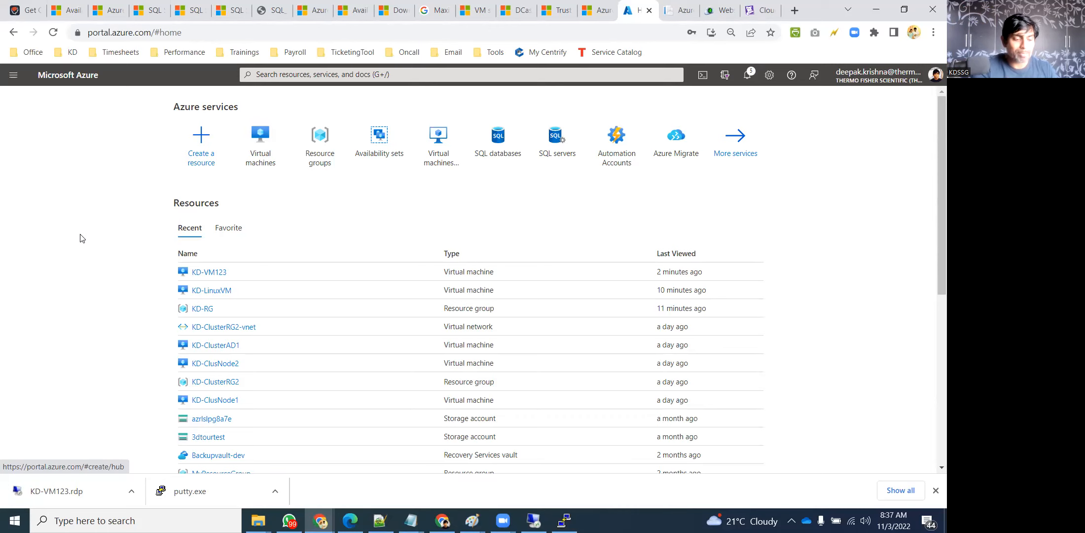
key(ctrl+t)
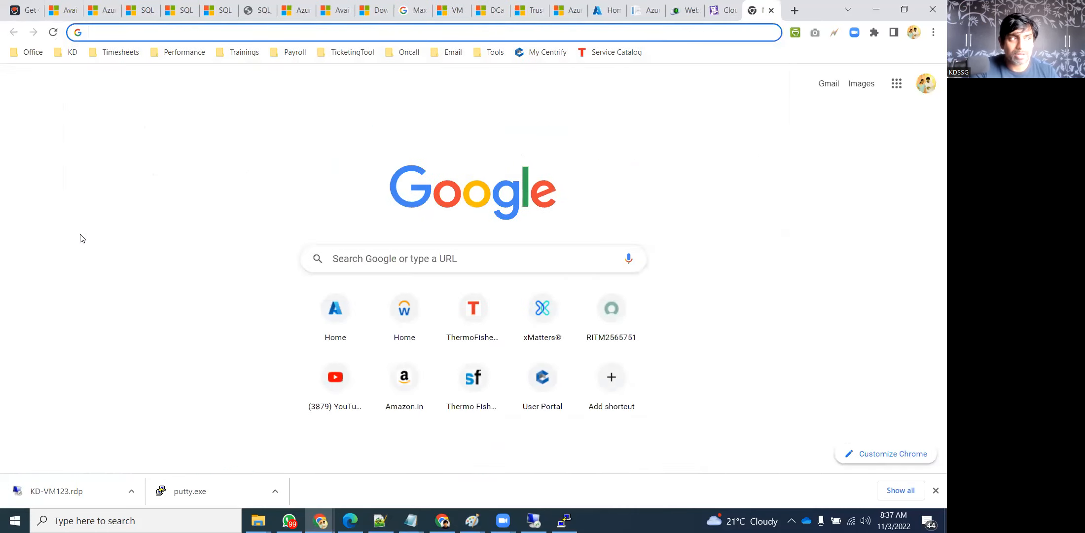
click(82, 239)
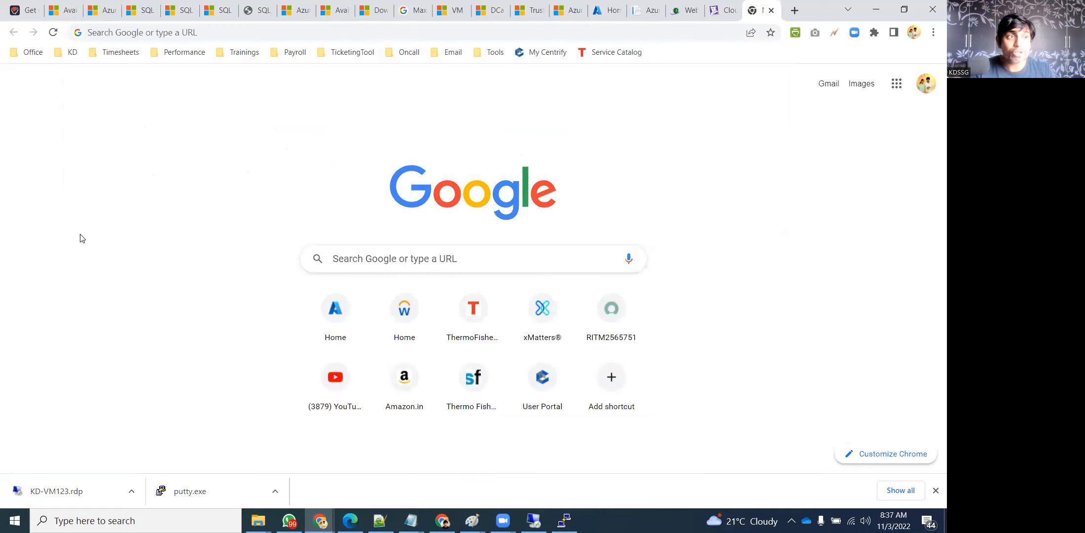